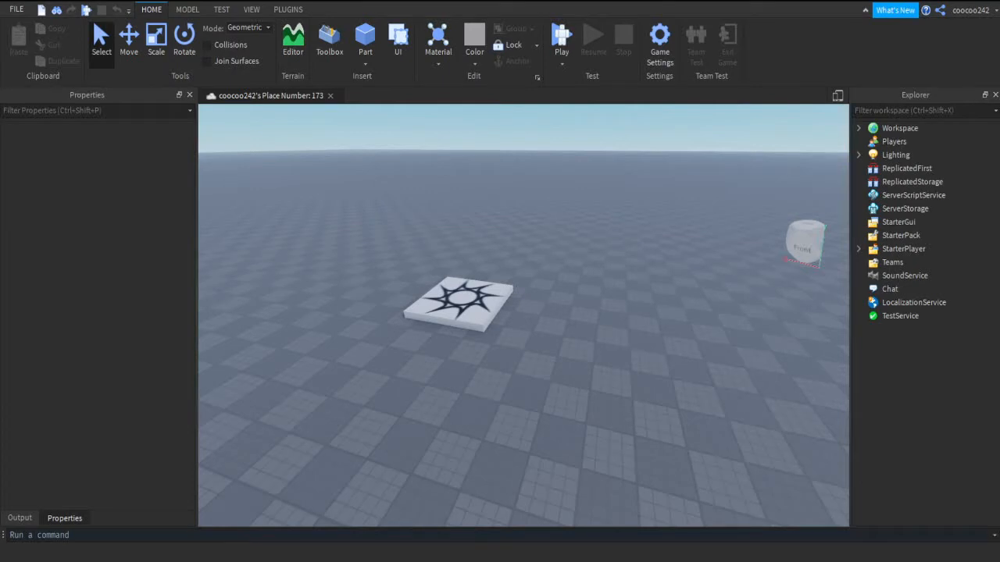
Add a script named LeadStats to ServerScriptService and clear its default code.
left_click(912, 195)
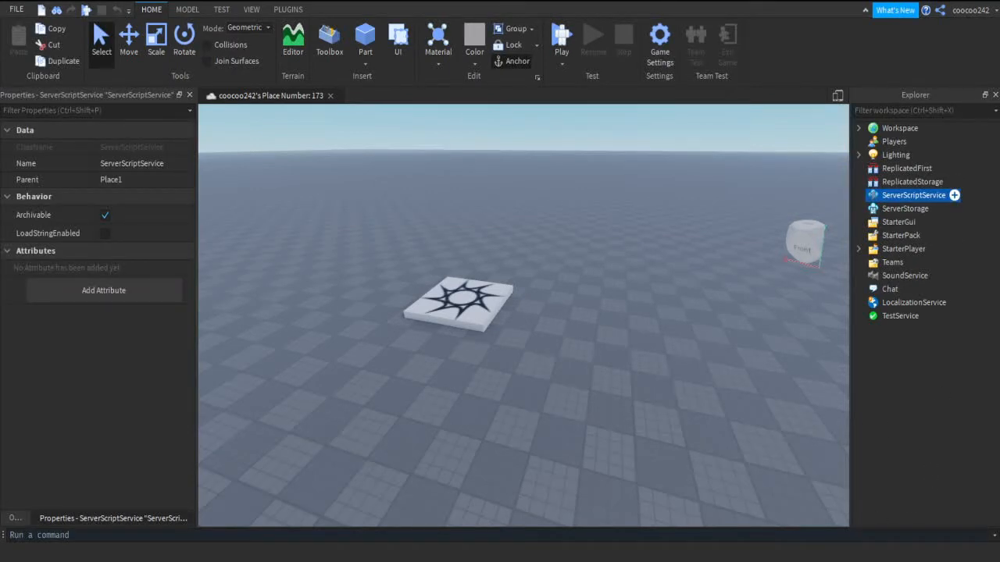
left_click(913, 221)
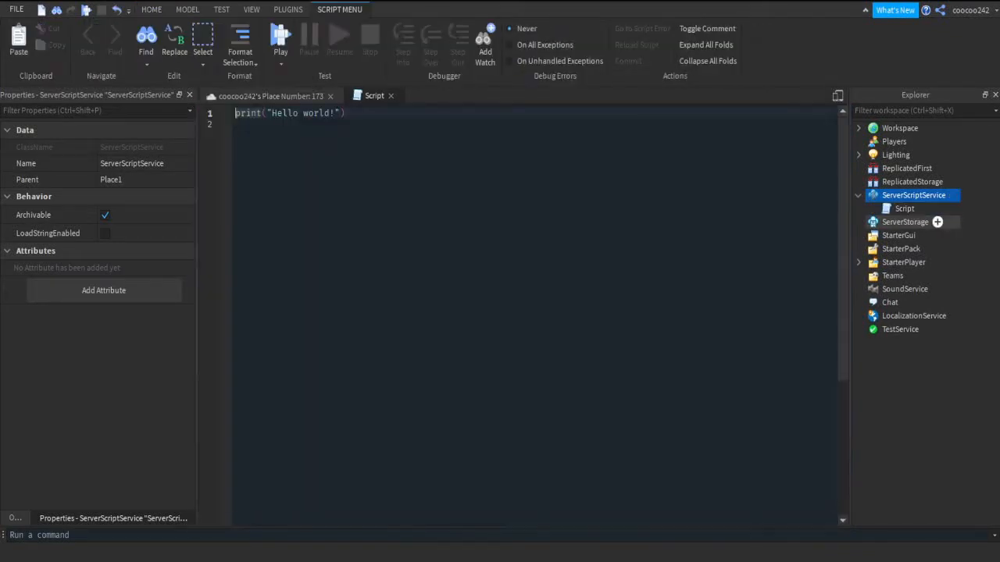
left_click(906, 209)
key("F2")
type("LeadStats")
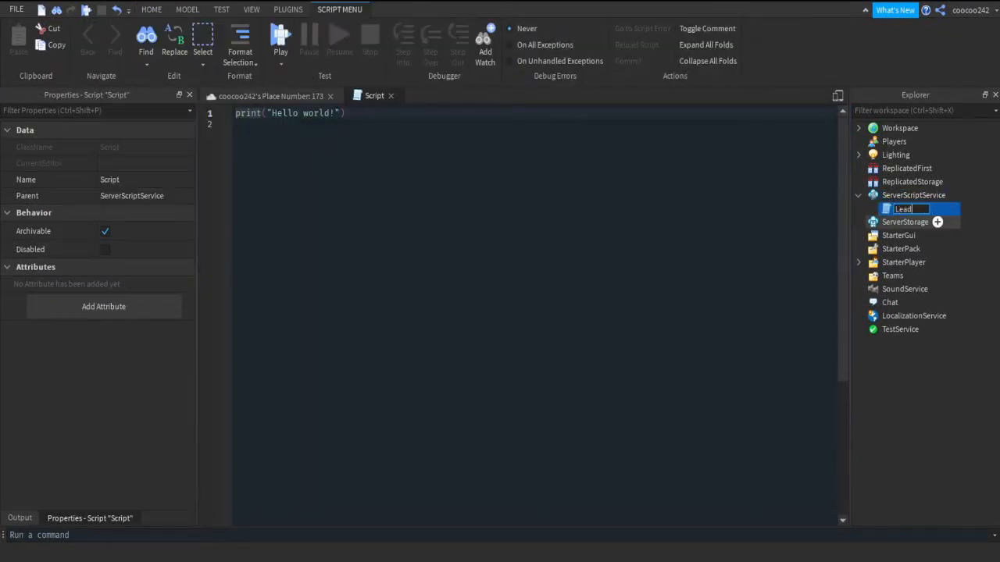
key("Return")
key("ctrl+a")
key("BackSpace")
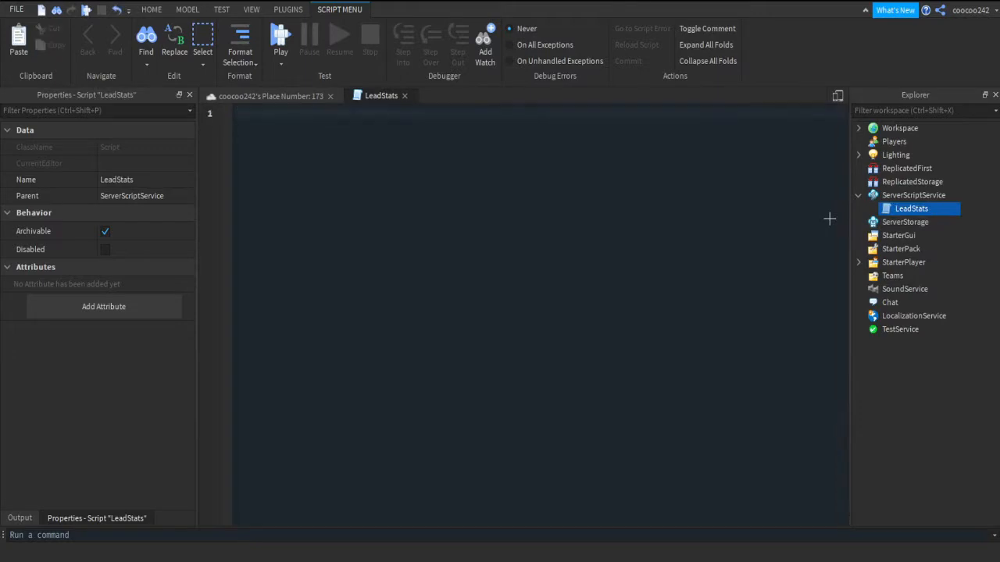
Write a game.Players.PlayerAdded connection to an anonymous function with the parameter player.
type("game.Players.PlayerAdded:")
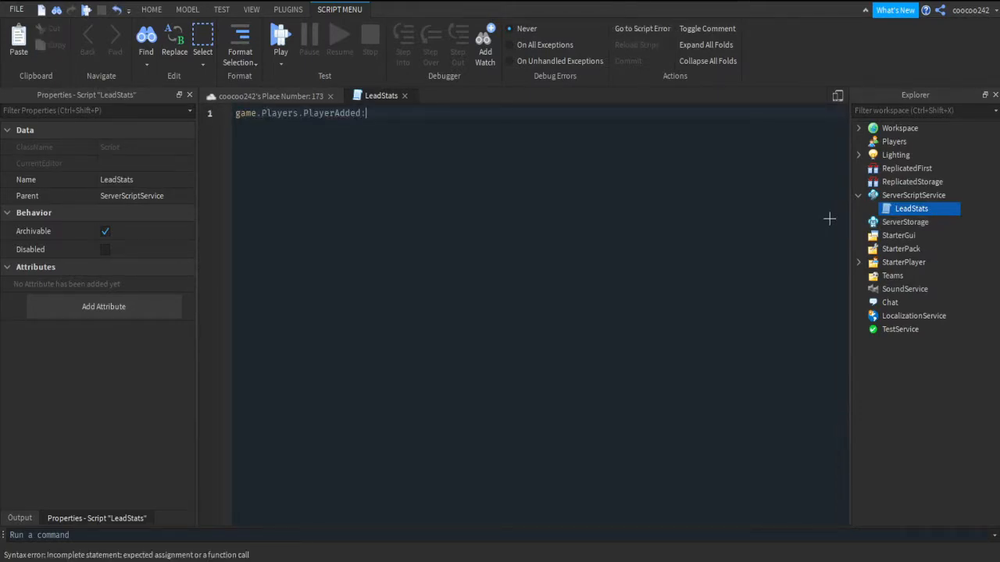
type("Connect(function(player")
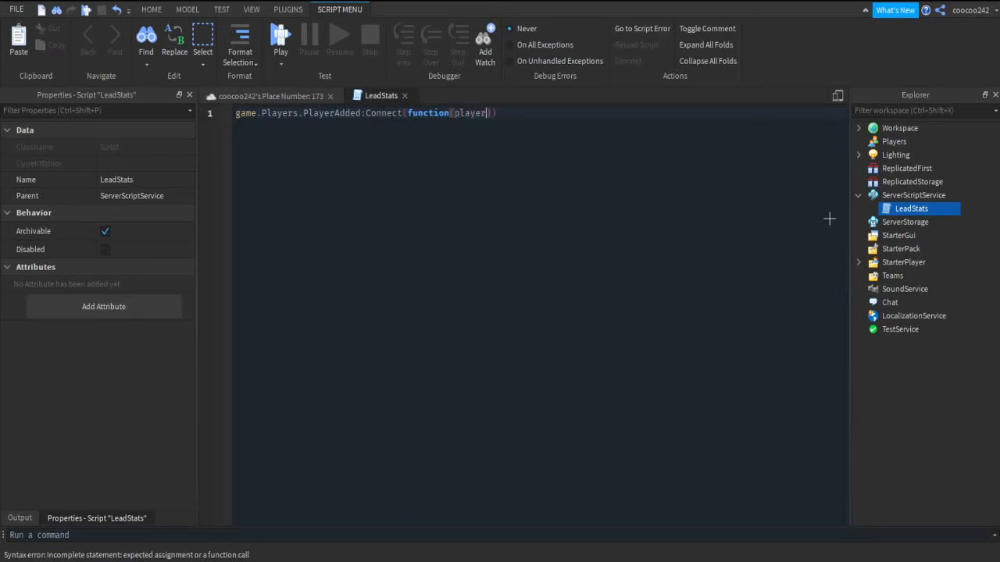
key("Return")
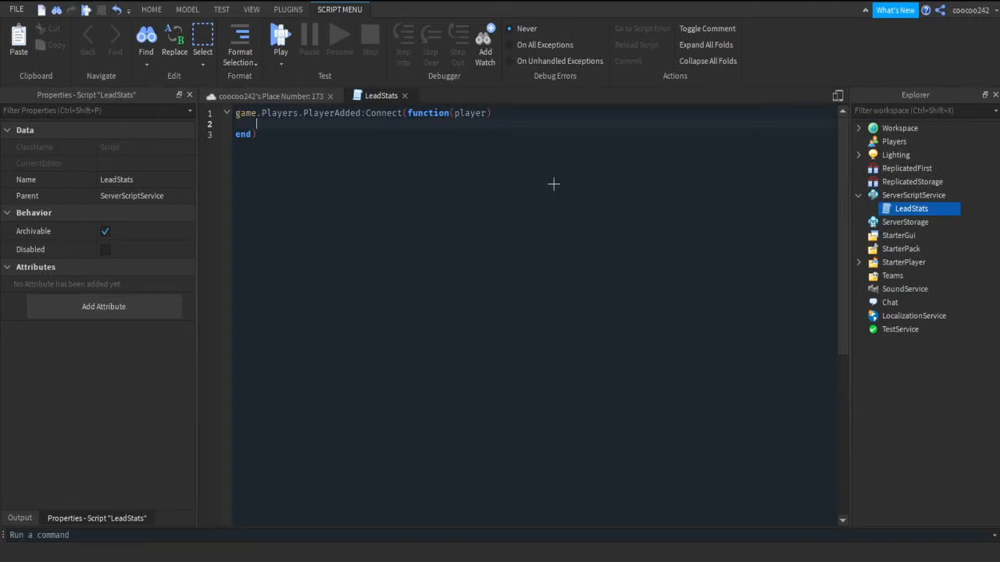
Inside the function, declare a local stats variable as a new Folder instance parented to player.
type("local stats = Instance.new(\"fol")
key("Tab")
type(", playe")
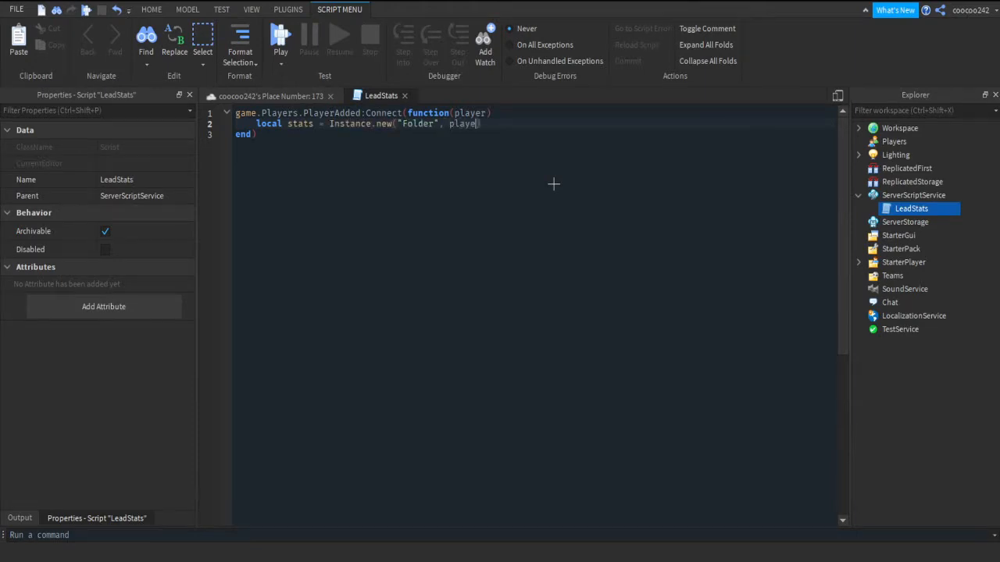
type("r) ")
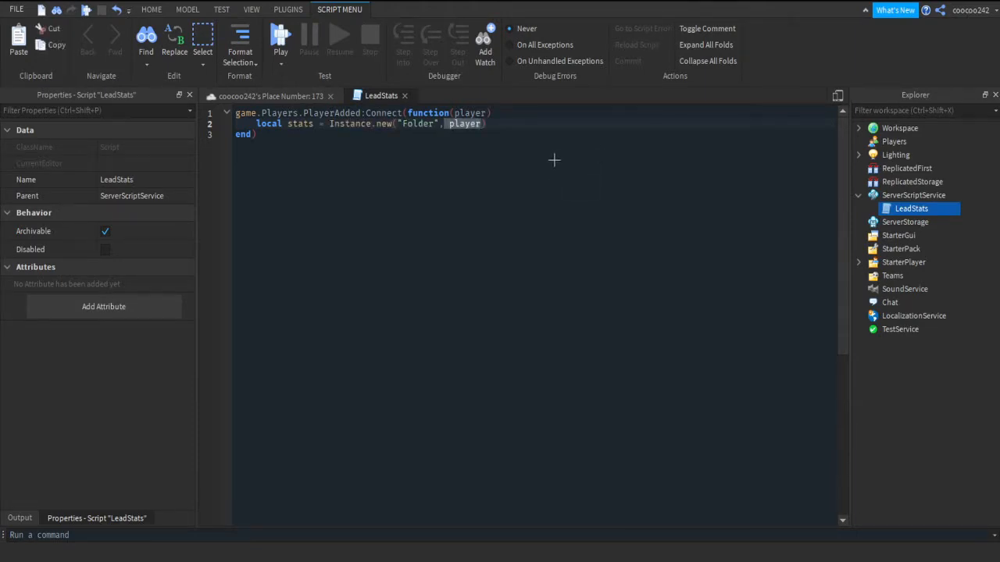
type("stats.parent = player")
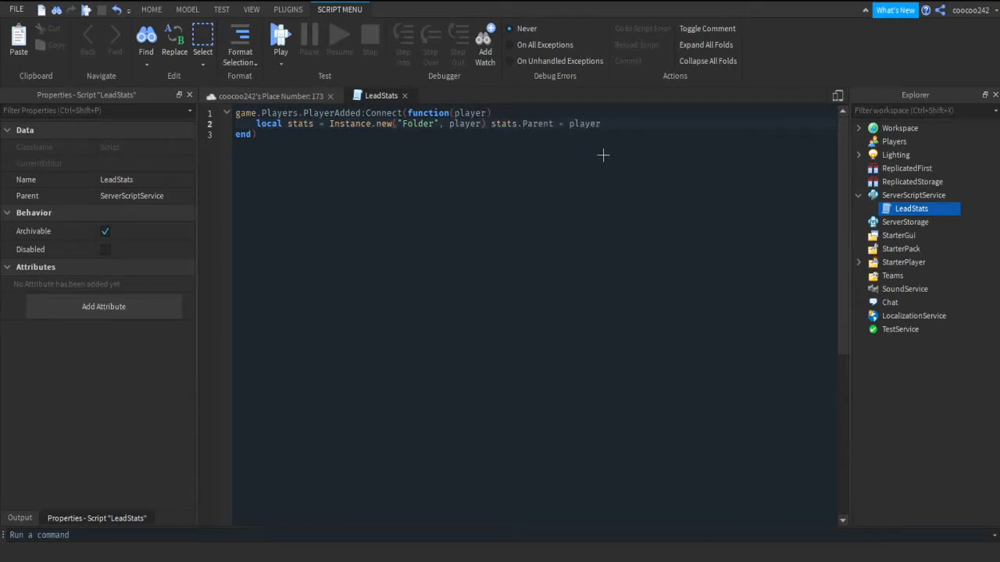
key("ctrl+shift+Left")
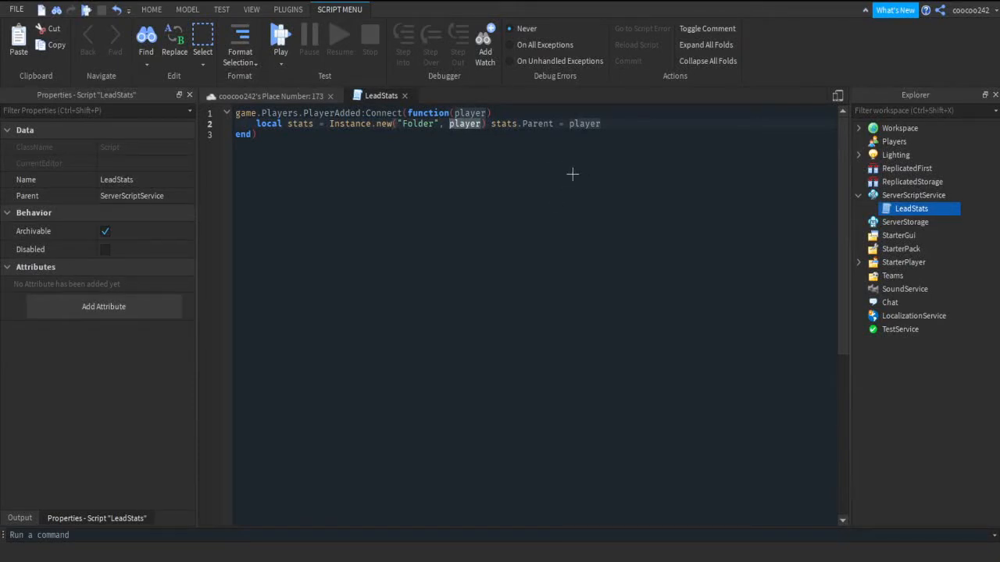
key("ctrl+shift+Left")
key("ctrl+shift+Left")
key("ctrl+shift+Left")
key("ctrl+shift+Left")
key("shift+Right")
key("BackSpace")
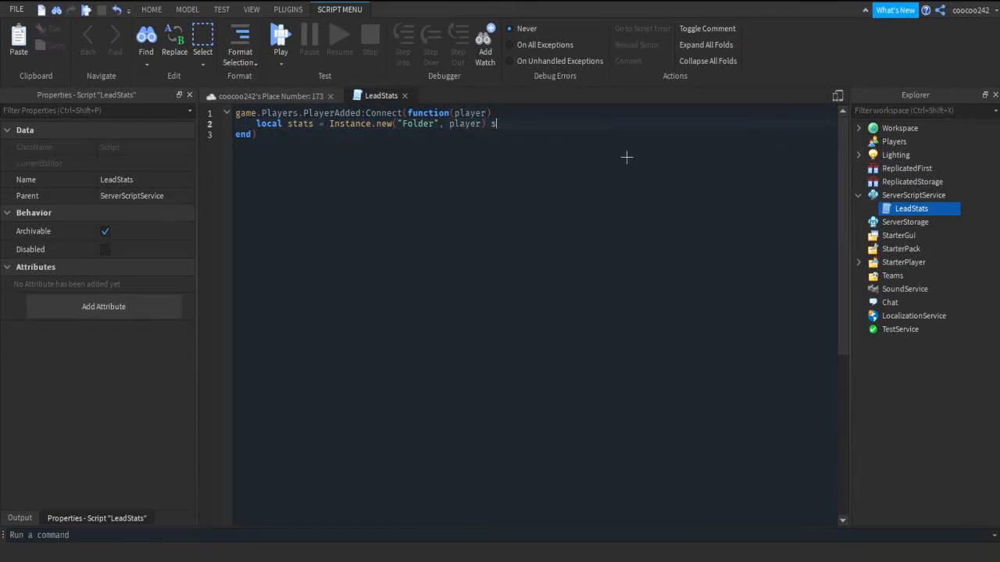
On a new line, set the stats folder's Name to "leaderstats".
key("Return")
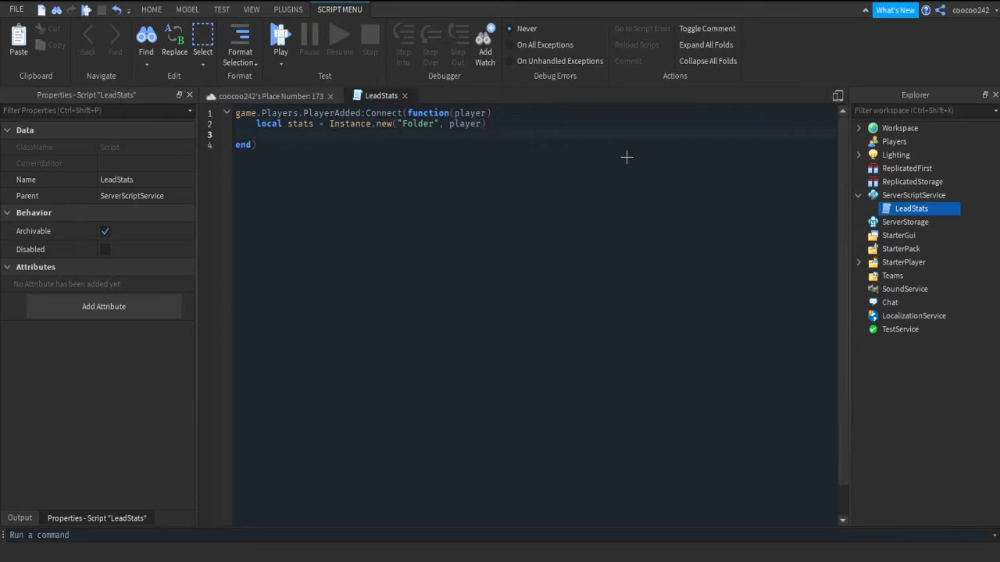
type("stats.Name")
type(" = \"leaderstats\"")
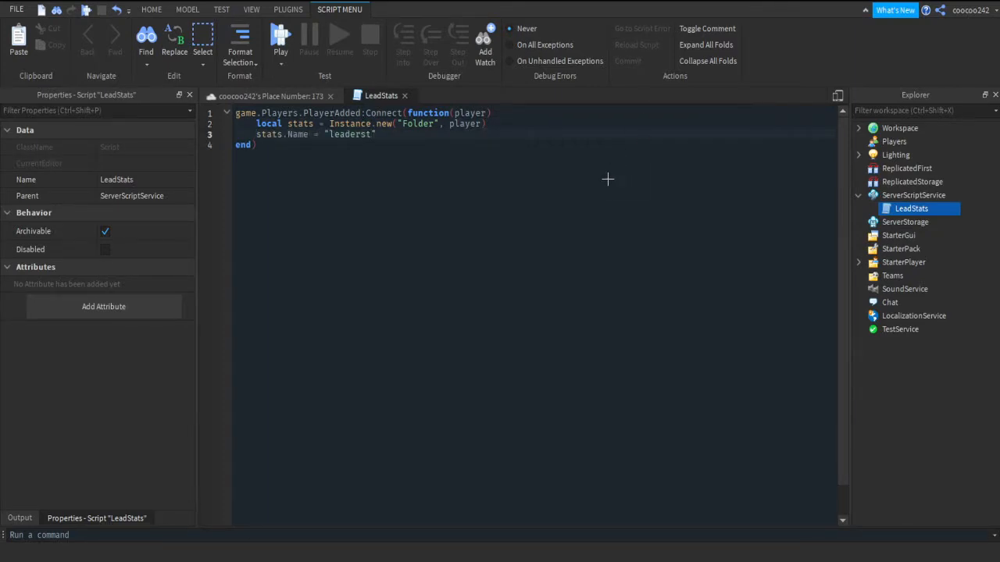
Below a blank line, declare a local strength variable as a new IntValue parented to stats.
key("Return")
key("Return")
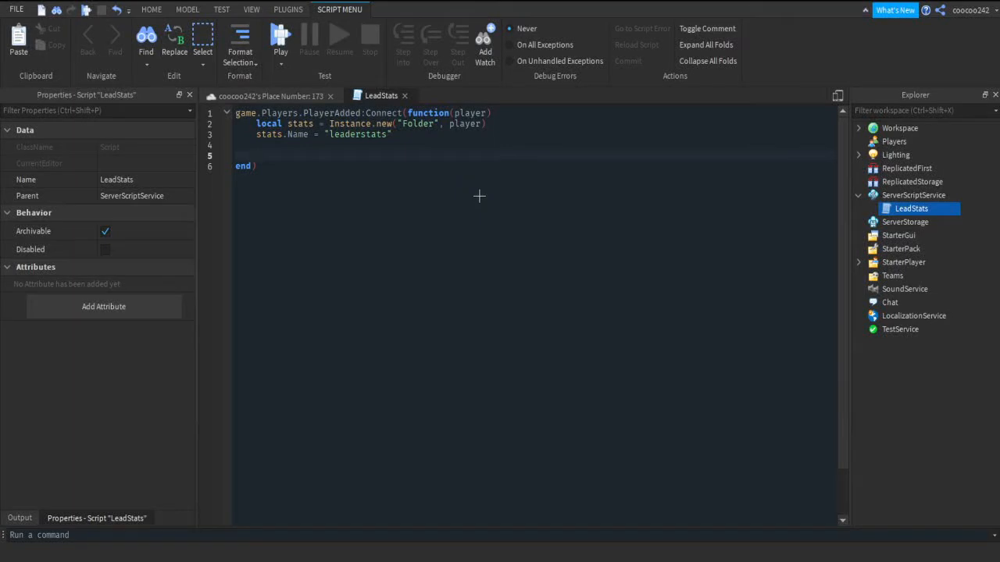
type("local strength = instance.new(\"IntValue\",")
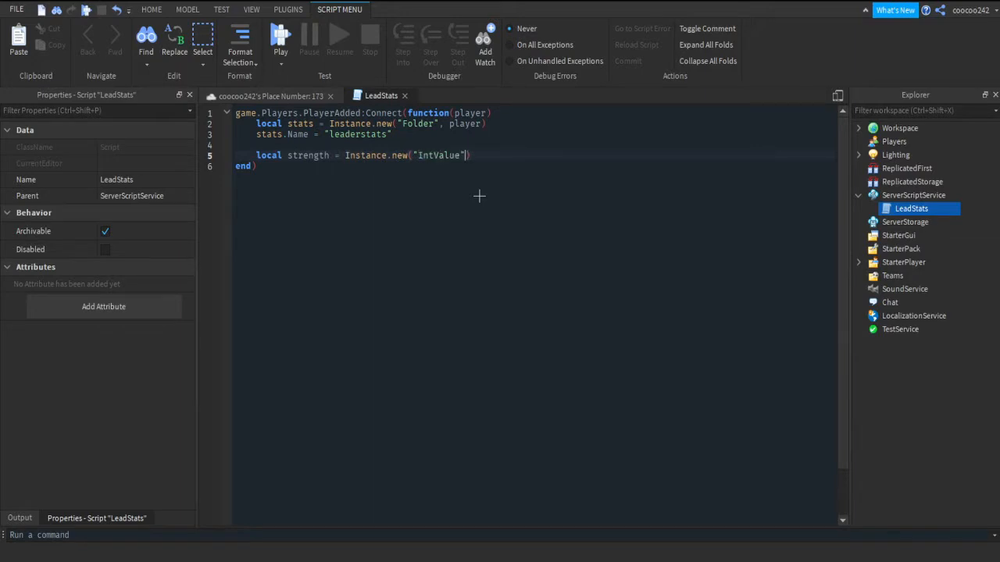
type(" stats")
key("End")
Set strength.Value to 0 and strength.Name to "Strength" on the following lines.
key("Return")
type("string")
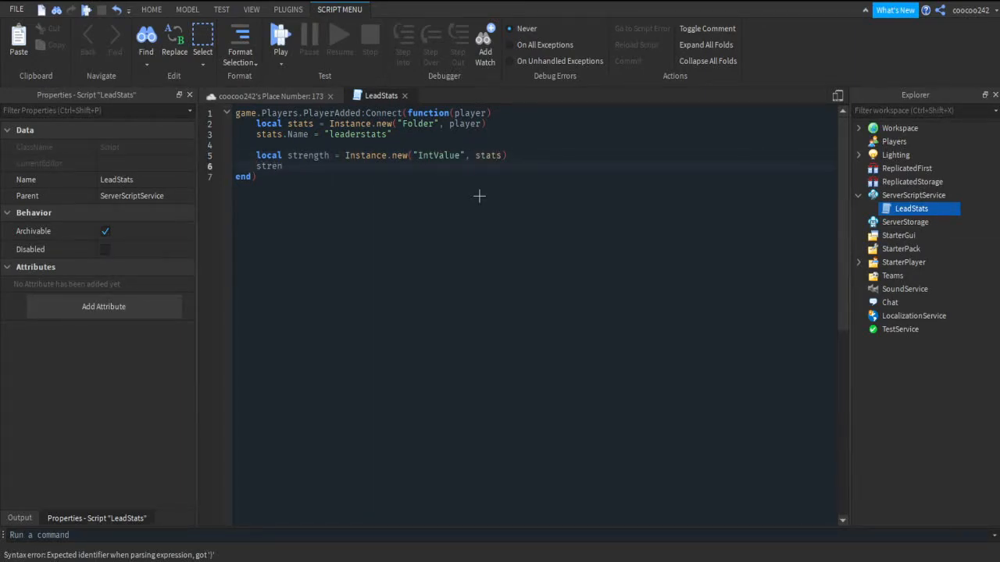
key("BackSpace")
key("BackSpace")
key("BackSpace")
type("ength.Value = 0")
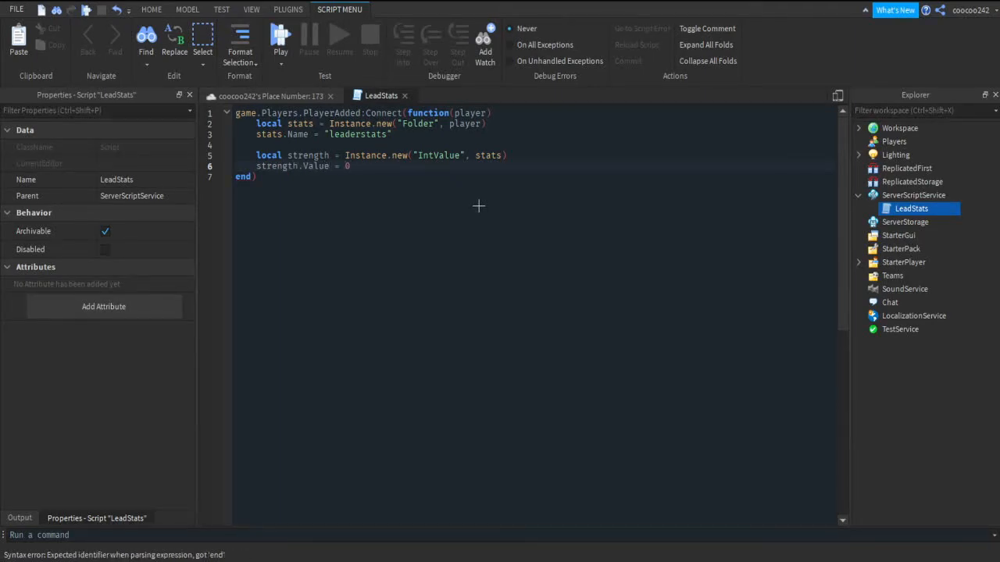
key("Return")
type("str")
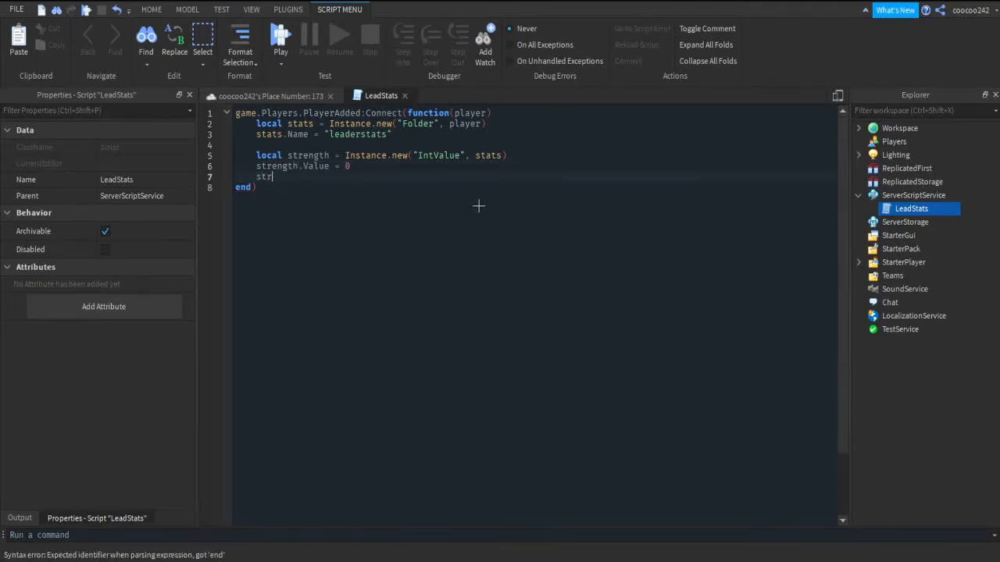
type("ength.Name = \"Strength")
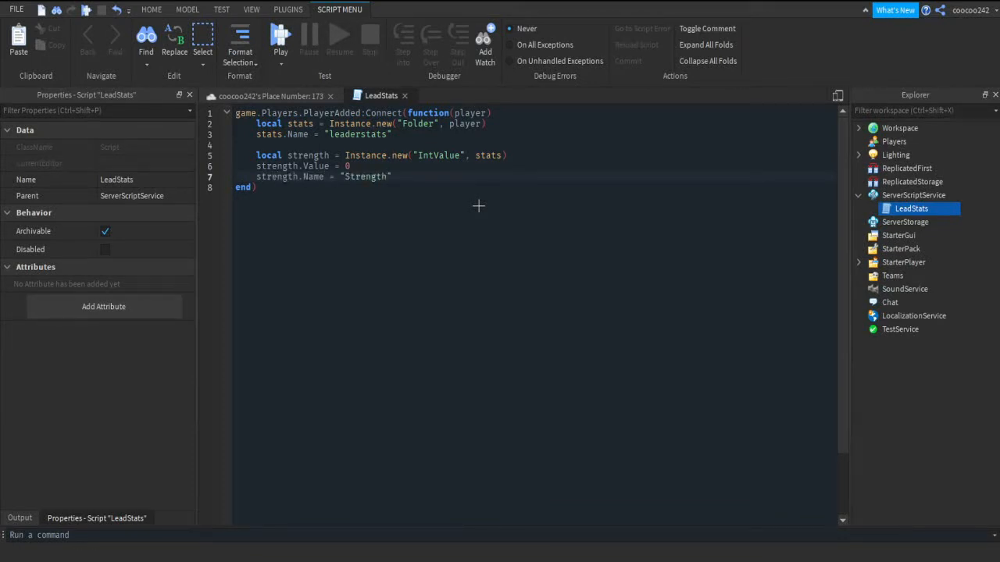
Change the parent argument of the strength IntValue to player.
double_click(495, 155)
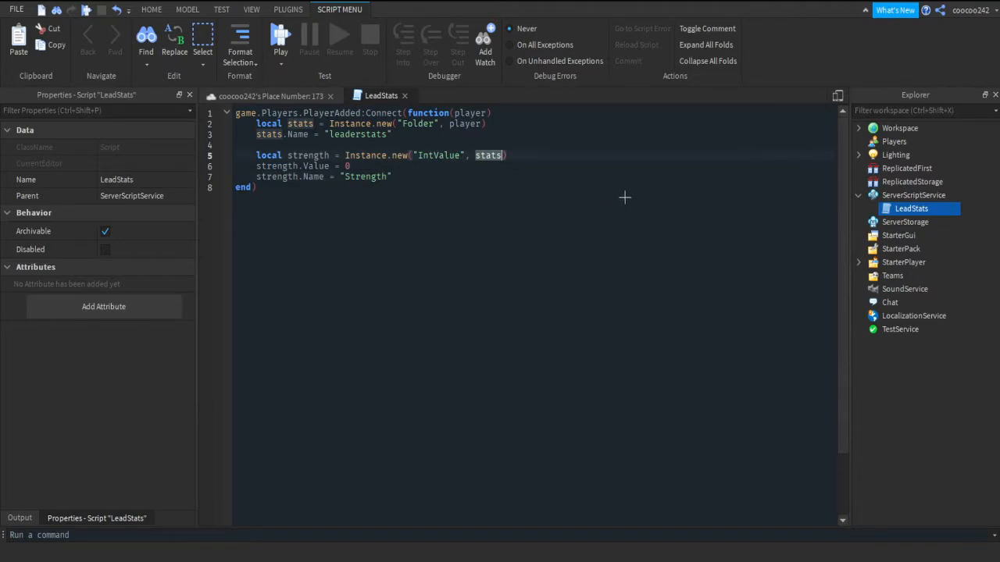
type("player")
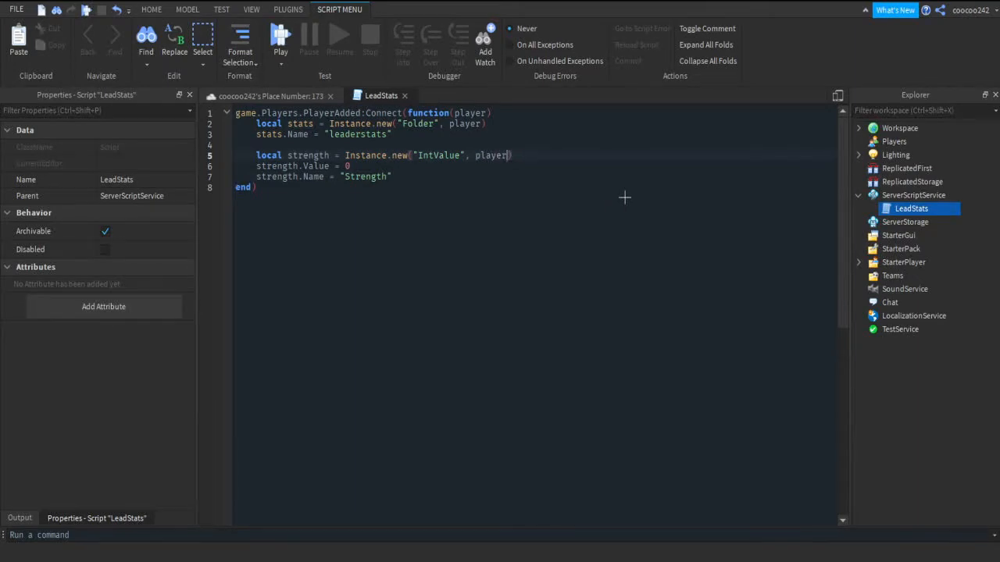
left_click_drag(392, 178, 328, 169)
left_click(709, 232)
left_click_drag(478, 222, 315, 197)
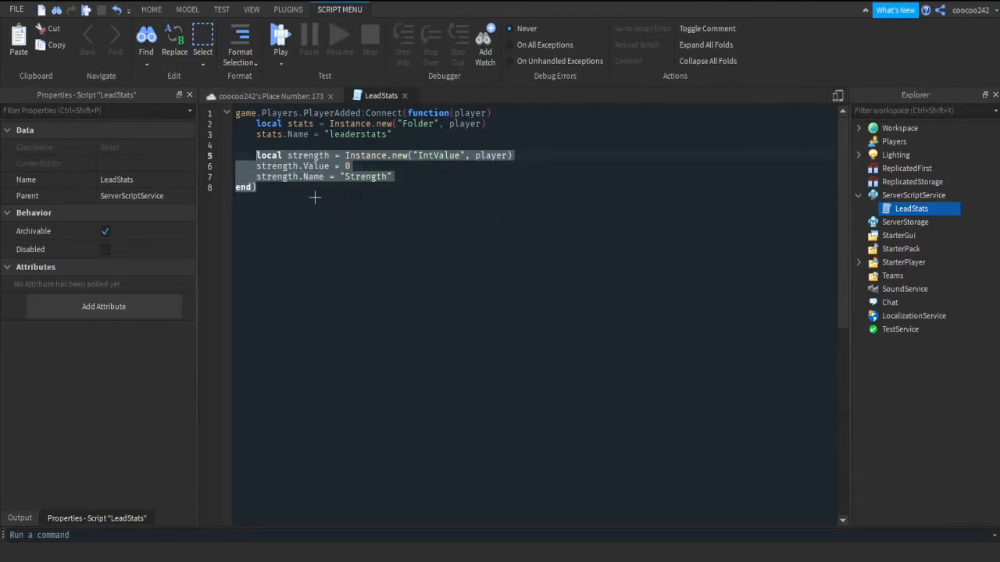
left_click(502, 225)
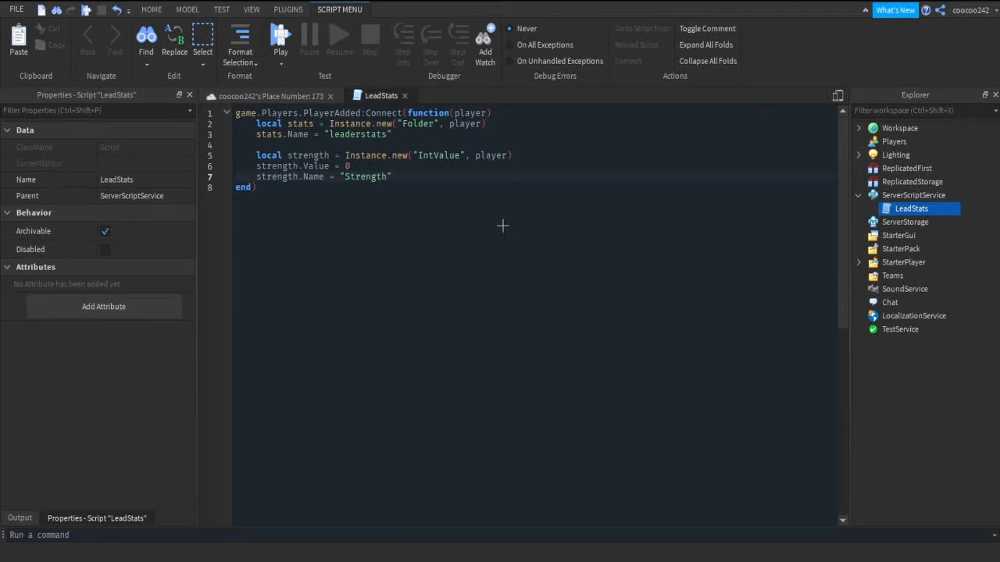
left_click_drag(324, 191, 507, 224)
left_click(512, 220)
left_click_drag(523, 189, 574, 194)
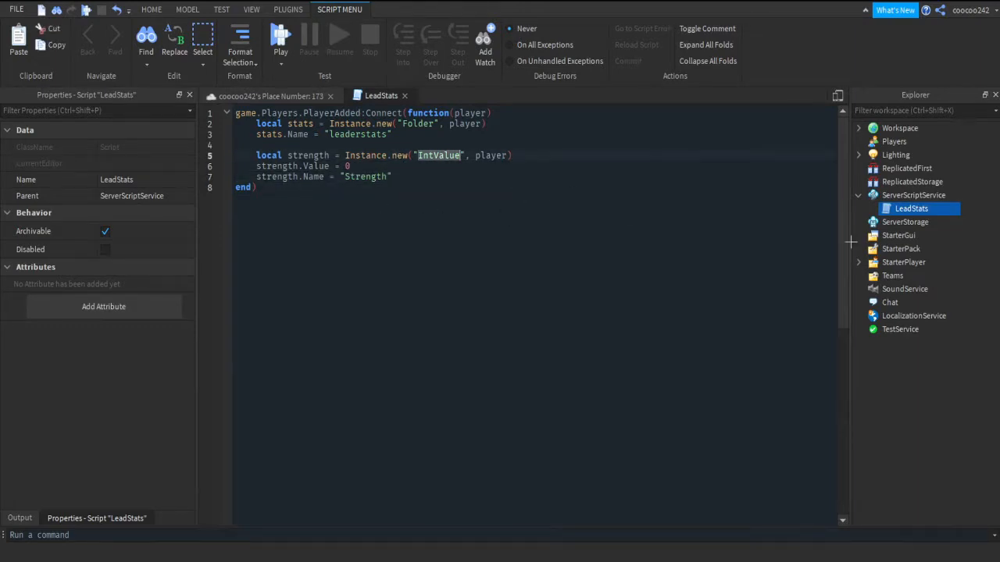
Try out an IntValue in ReplicatedStorage with the value 12312321 and delete it.
left_click(912, 182)
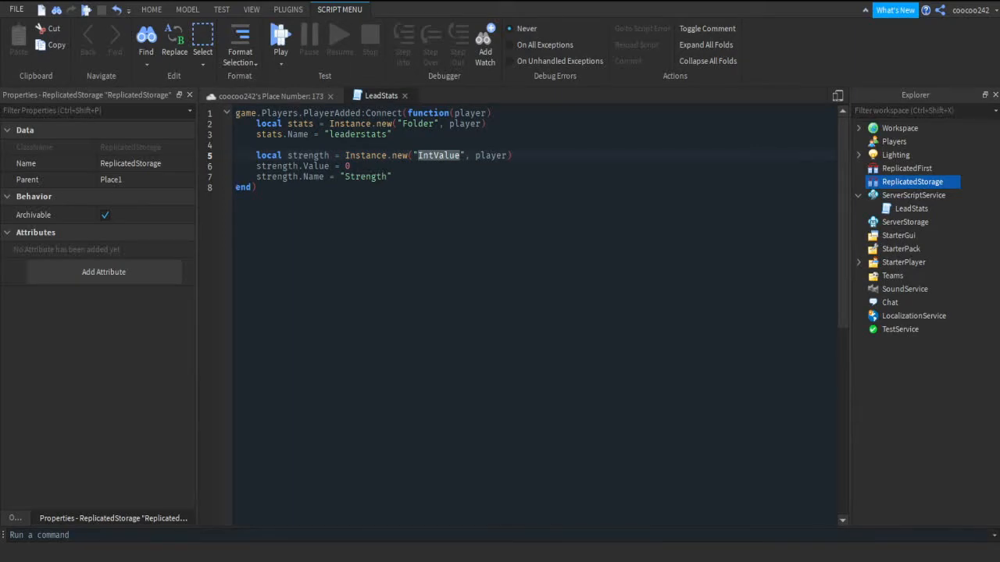
left_click(921, 195)
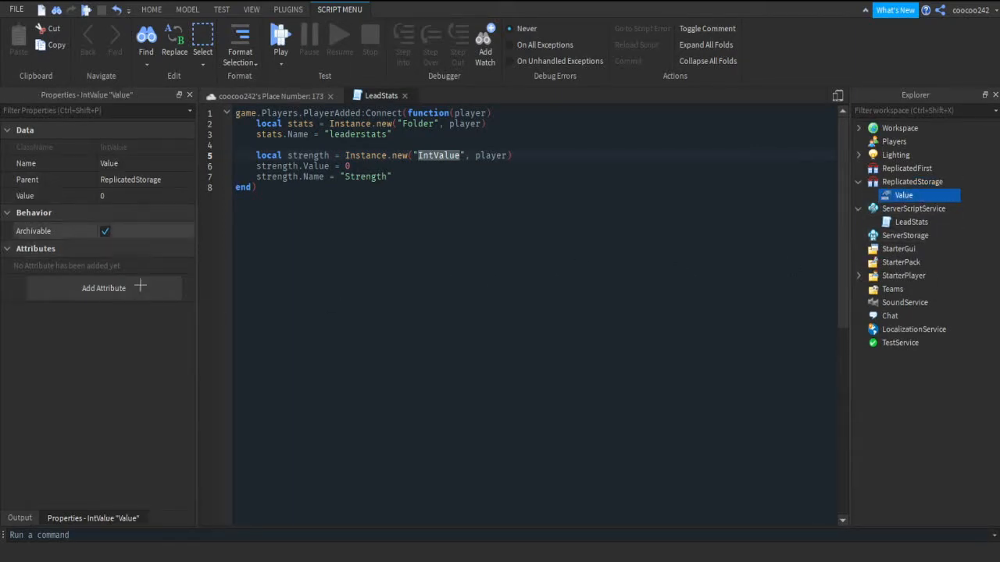
left_click(141, 196)
type("12312321")
key("Return")
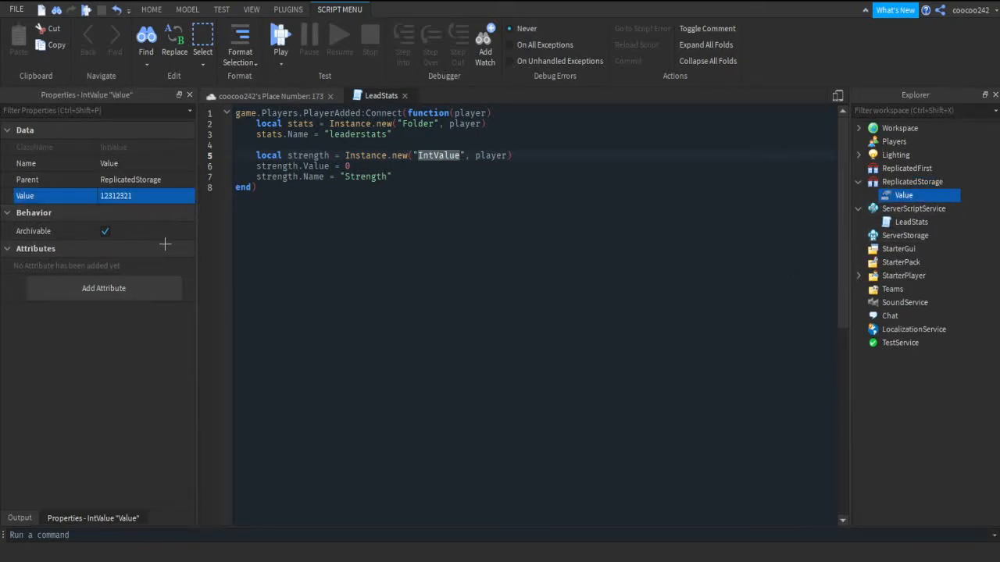
key("Delete")
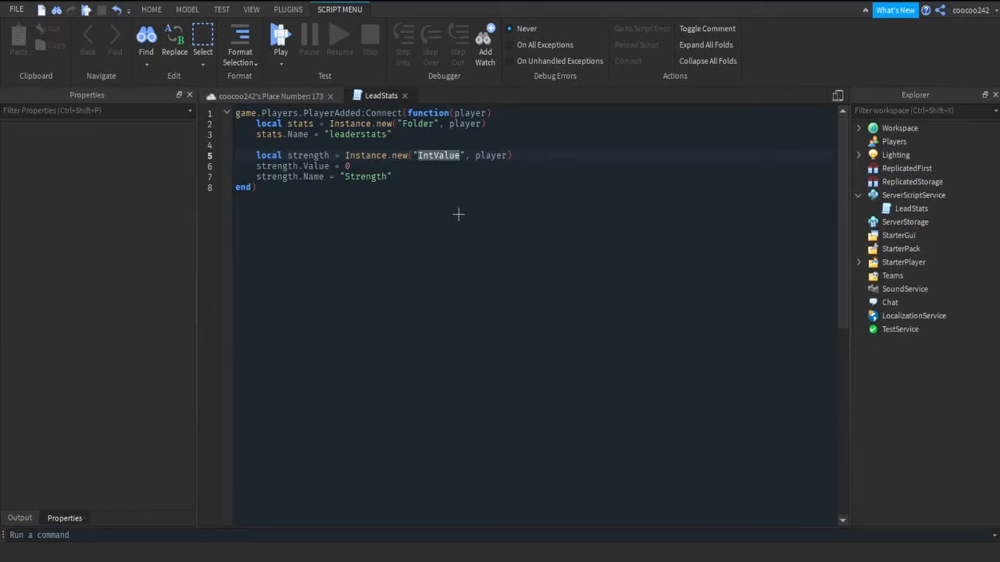
Below the strength block, declare a local strmulti variable as a new IntValue parented to player.
left_click(518, 221)
key("Return")
key("Return")
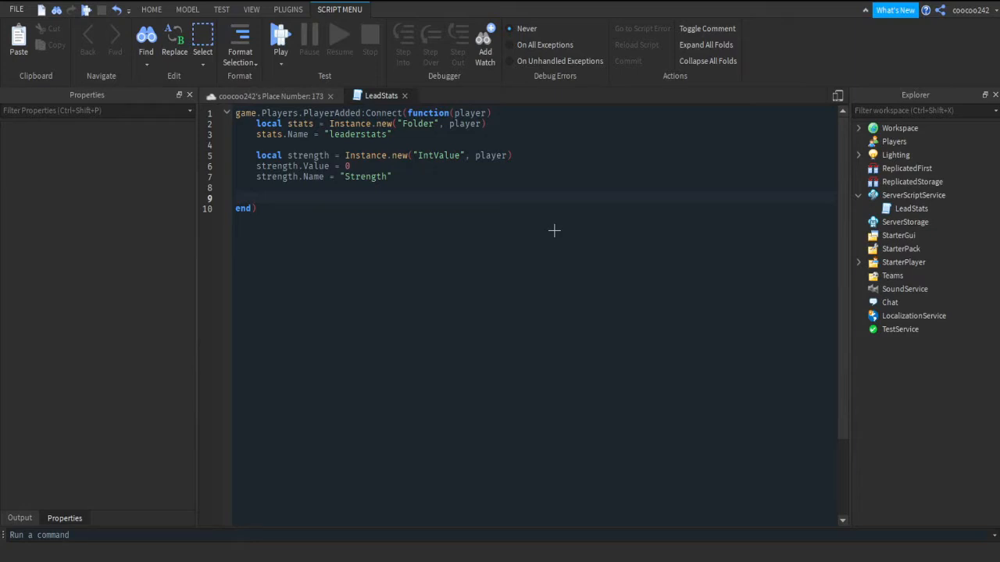
type("local stren")
key("BackSpace")
key("BackSpace")
key("BackSpace")
type("multi = instance.new(\"")
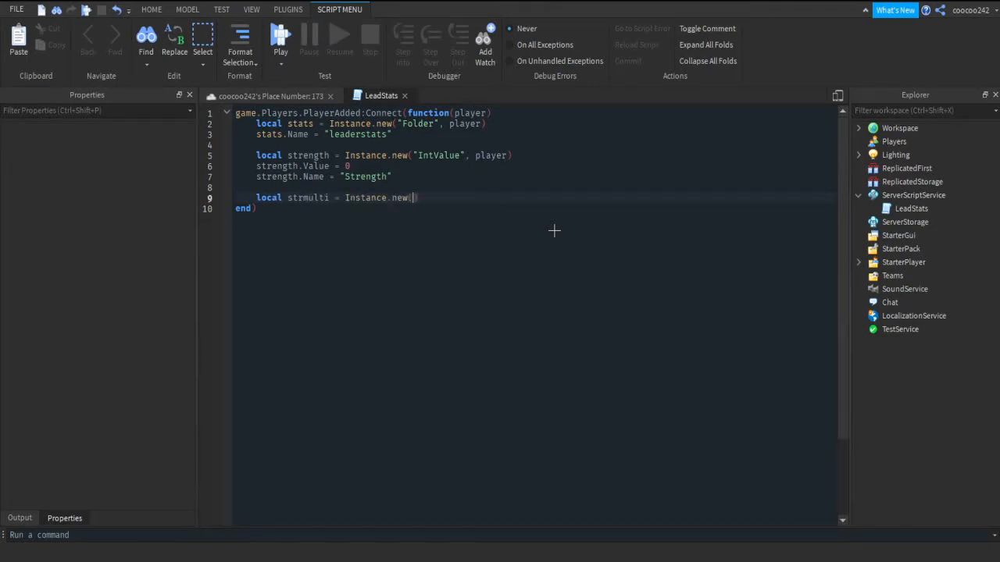
type("IntValue\", player")
Set strmulti.Value to 1 on the line below its declaration.
key("Return")
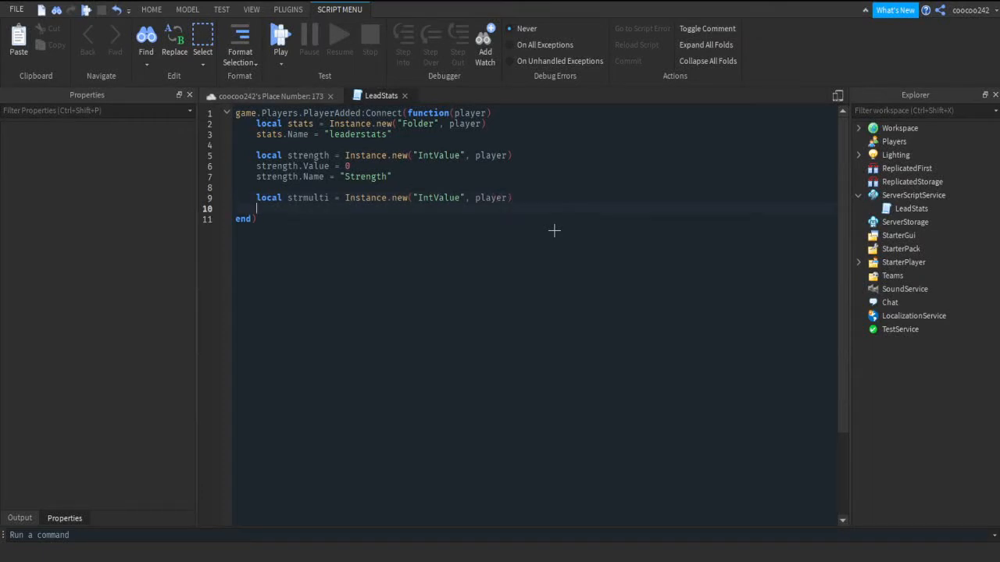
type("strmulti.Value")
left_click_drag(362, 243, 408, 246)
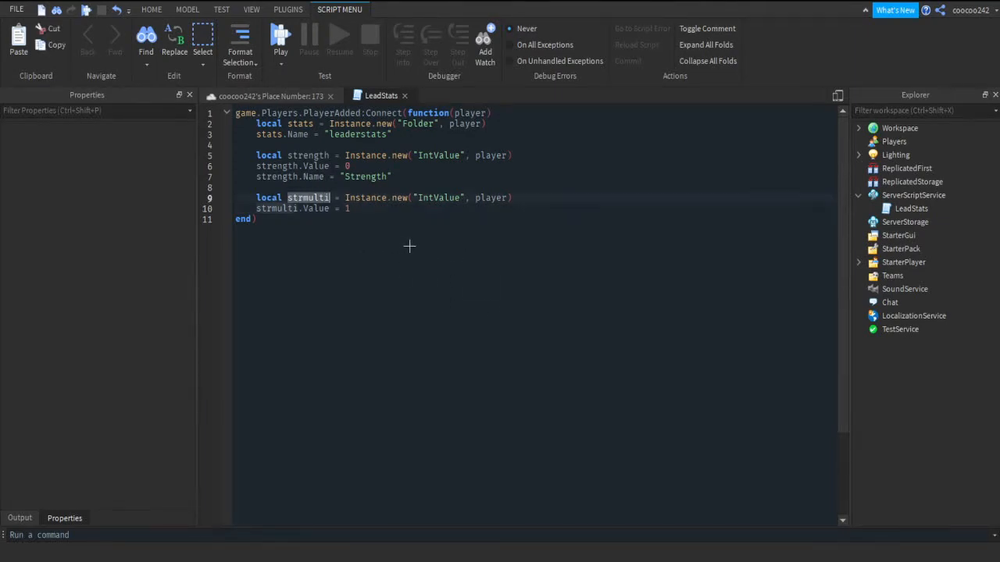
left_click(478, 262)
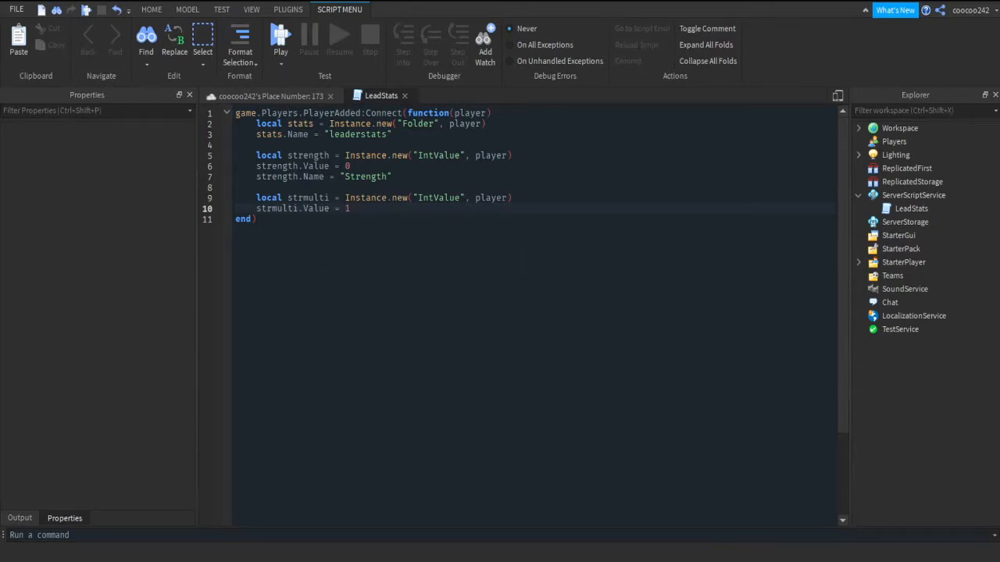
Set strmulti.Name to "strmulti" on the line below strmulti.Value.
key("Return")
type("strv")
key("BackSpace")
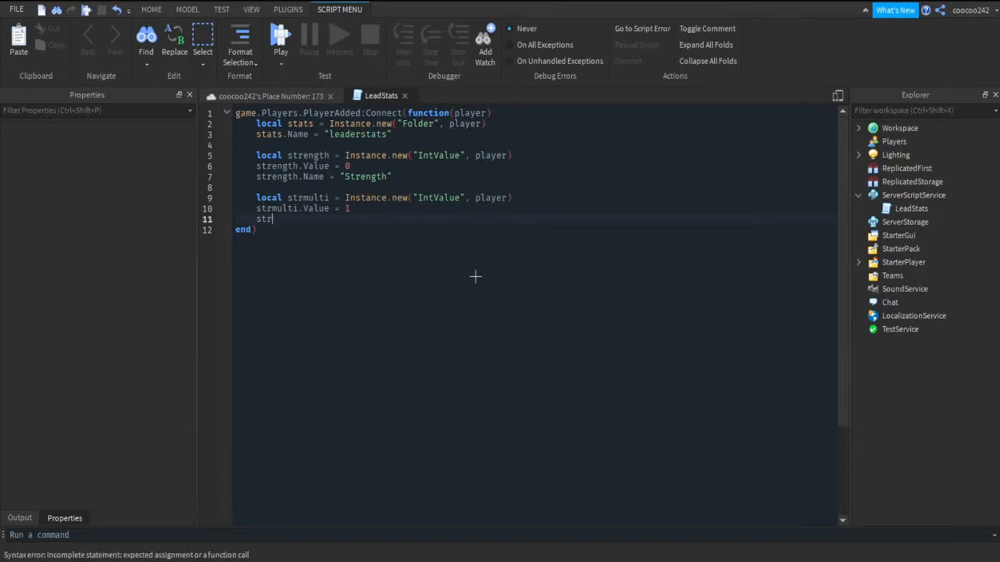
type("multi.Name = \"strmulti")
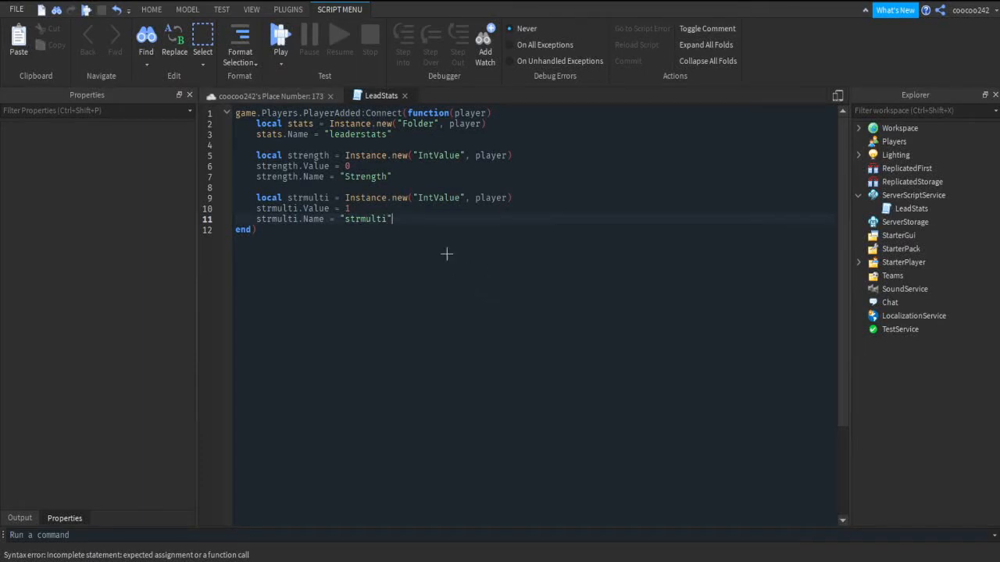
Add the comment --[[ STATS ]] above the strength block and --[[ MULTIPLIERS ]] above the strmulti block.
left_click(540, 136)
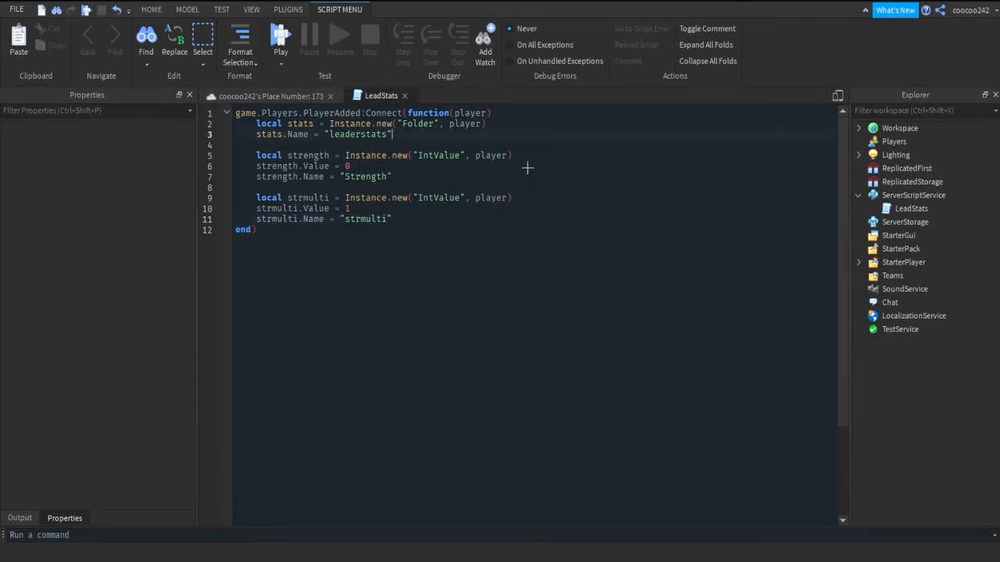
key("Return")
key("Return")
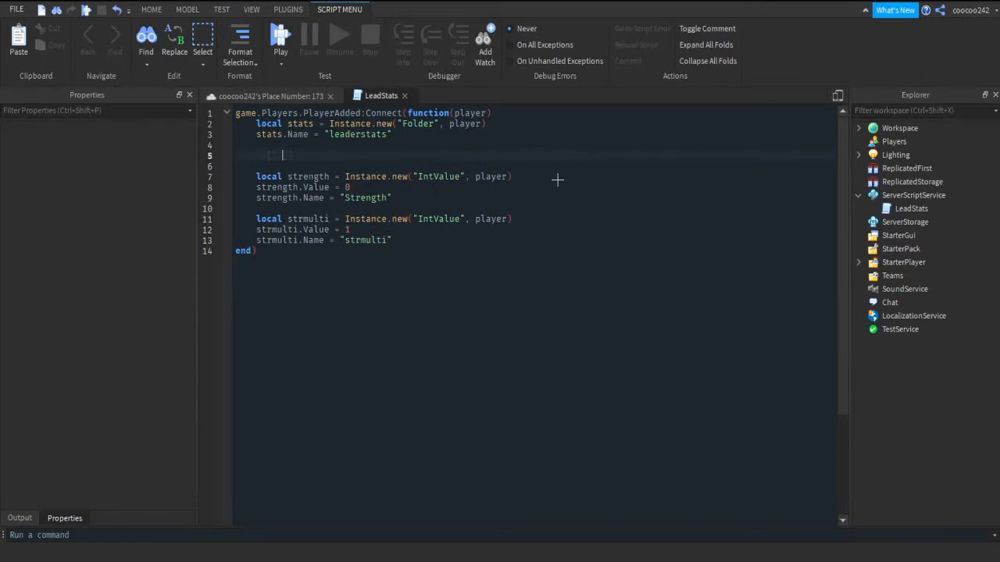
left_click(536, 198)
key("Return")
key("Return")
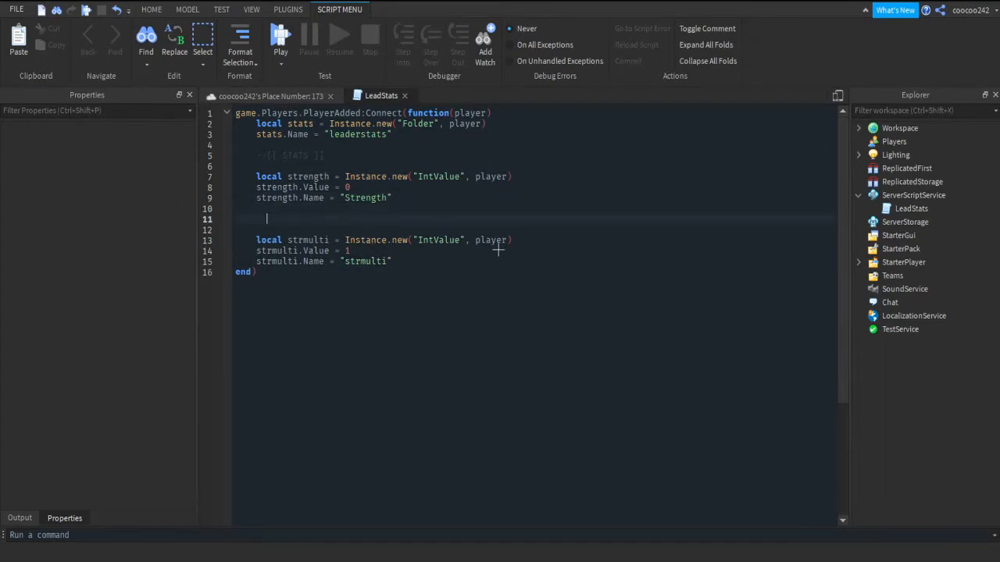
type("--[[ MULTIPLIERS ]]")
Go over the strength block under STATS and the strmulti block under MULTIPLIERS.
key("Up")
key("Up")
key("Up")
key("Up")
key("shift+Down")
key("shift+Down")
key("shift+End")
key("Right")
left_click_drag(256, 239, 410, 263)
left_click(413, 263)
key("Up")
key("Up")
key("Up")
key("Up")
key("Up")
key("Up")
key("ctrl+shift+Left")
key("ctrl+shift+Left")
key("ctrl+shift+Left")
key("shift+Up")
key("shift+Home")
key("shift+Up")
key("Right")
left_click_drag(501, 248, 316, 220)
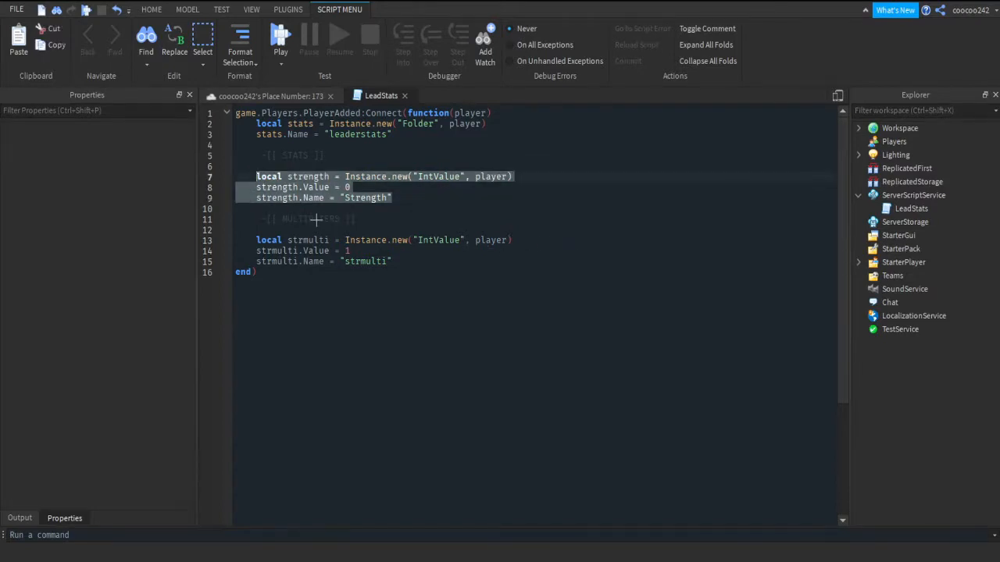
Below the strength block, declare a local endurance variable as a new IntValue parented to player.
key("Right")
key("Return")
key("Return")
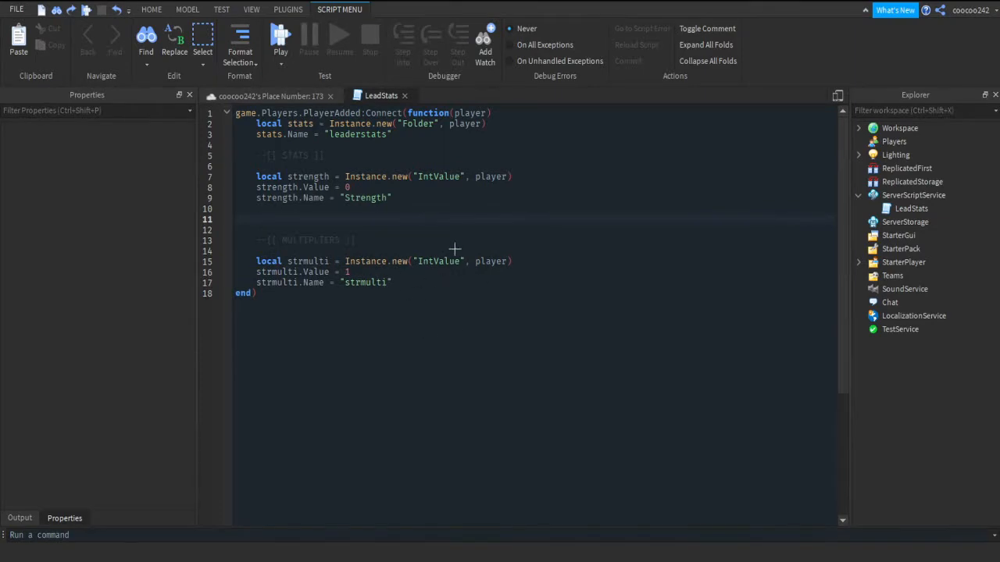
type("LOCAL")
key("BackSpace")
key("BackSpace")
key("BackSpace")
type("local endurance")
type(" = Instance.new(\"IntValue\", pla")
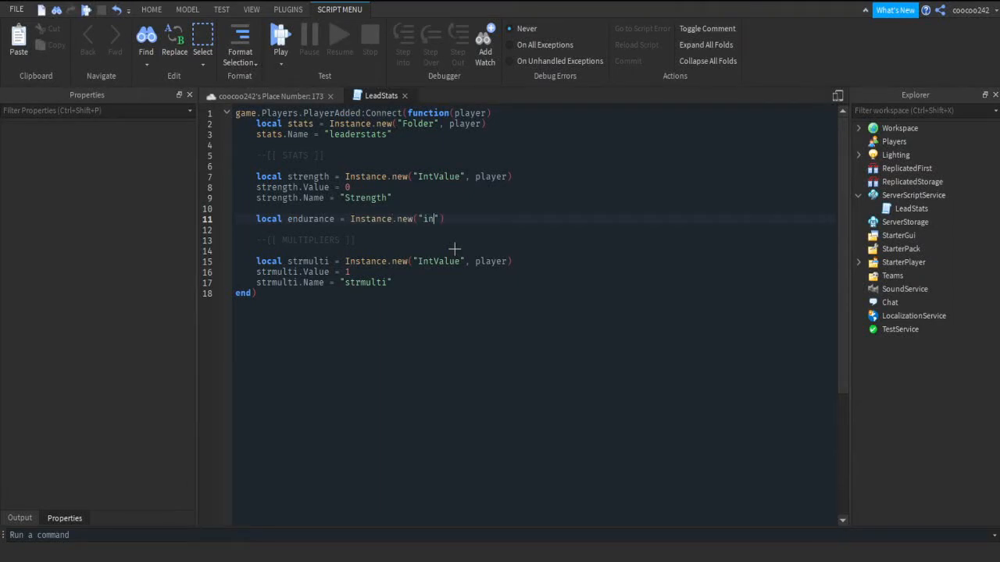
type("yer)")
Set endurance.Name to "endurance" on the line below its declaration.
key("Return")
type("endurance.Name")
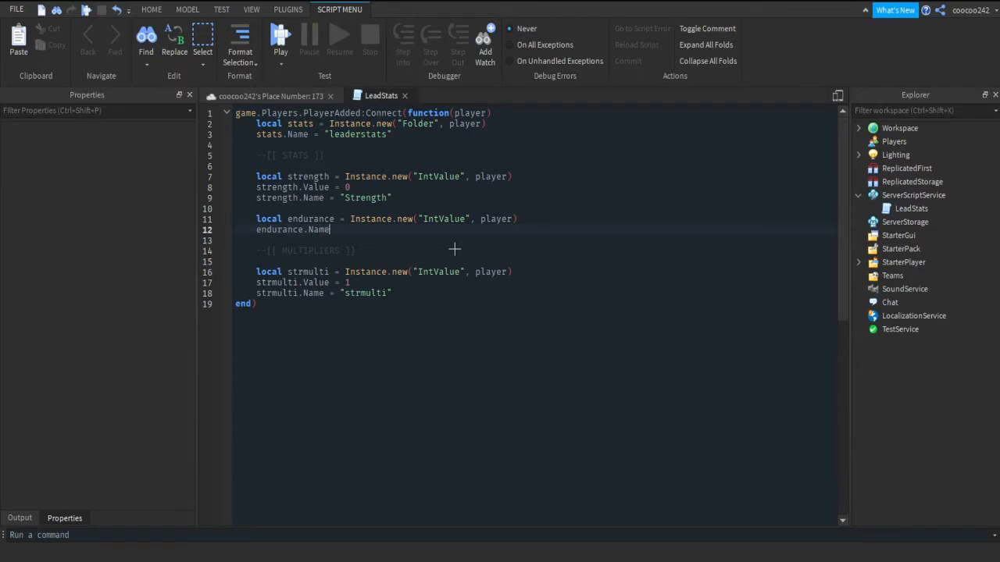
type(" = \"endurance")
Change the strength.Name string to lowercase "strength".
key("Up")
key("Up")
key("Up")
key("Left")
key("ctrl+shift+Left")
type("strentg")
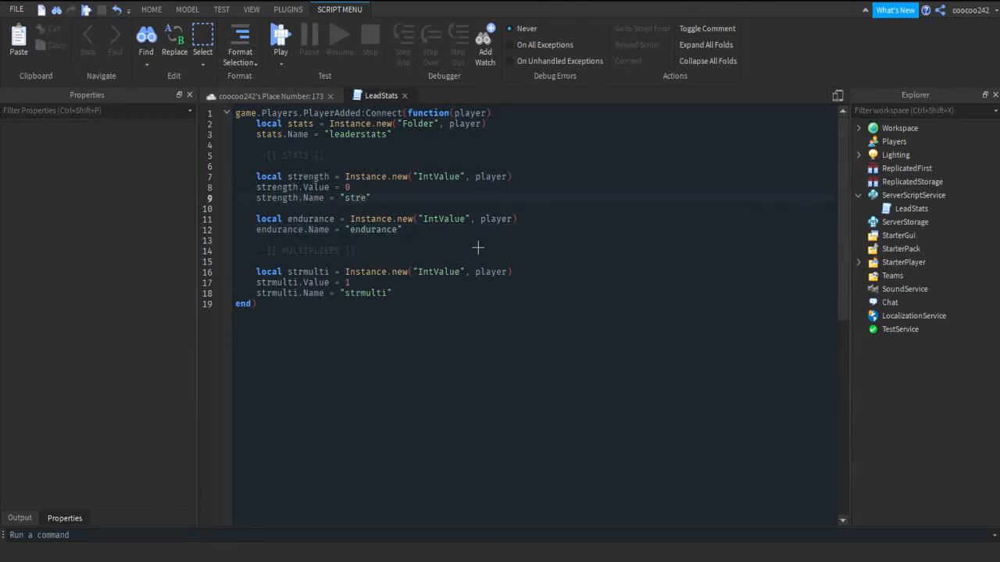
key("BackSpace")
key("BackSpace")
key("BackSpace")
key("BackSpace")
key("BackSpace")
key("BackSpace")
key("BackSpace")
key("BackSpace")
key("BackSpace")
type("s")
type("strength\"")
Set endurance.Value to 0 on a new line below endurance.Name.
key("Down")
key("Down")
key("Down")
key("End")
key("Return")
type("endurance.")
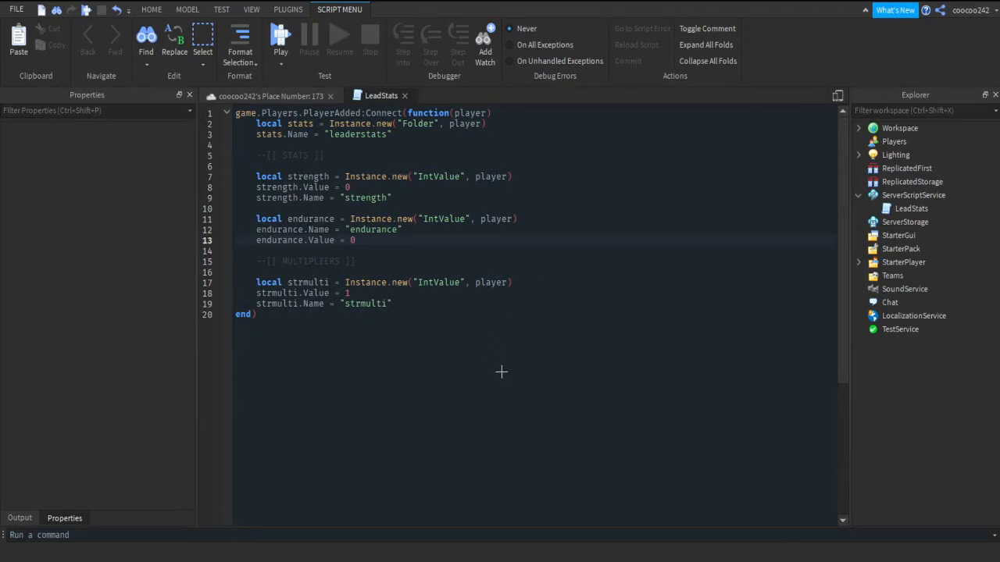
Below the strmulti block, declare a local endmulti variable as a new IntValue parented to player.
left_click_drag(393, 304, 261, 283)
key("Right")
key("Return")
key("Return")
type("local endmulti = Instance")
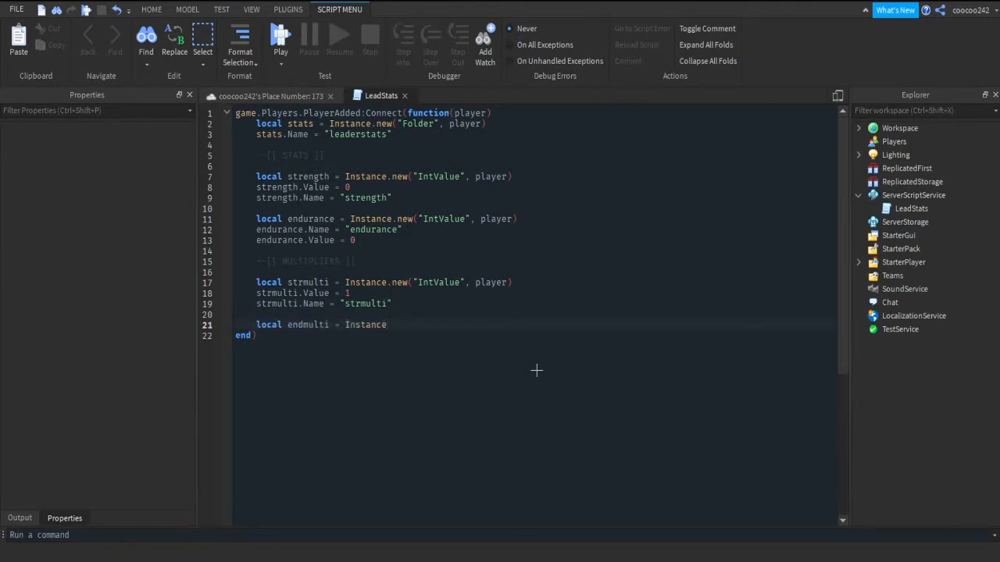
type(".new(\"IntValue\", player")
Set endmulti.Value to 1 and endmulti.Name to "endmulti" below the endmulti declaration.
key("Return")
type("endmulti.Value = 1")
key("Return")
type("endm")
key("BackSpace")
type("multi.Name = \"endmulti")
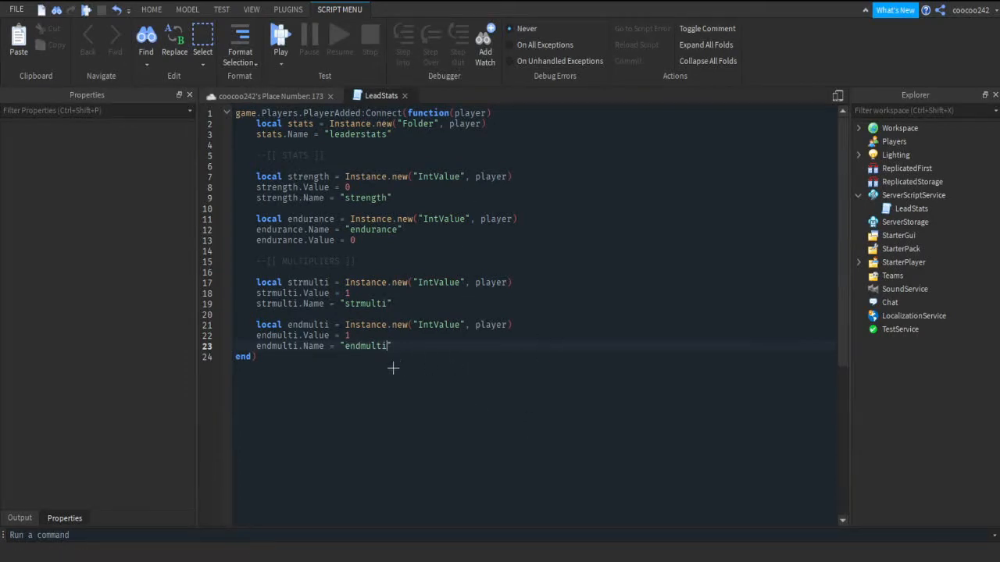
Insert an empty line between the endmulti block and the function's closing end.
left_click_drag(256, 282, 514, 438)
left_click(514, 435)
key("Return")
Below the stats.Name line, declare a local yin variable as a new IntValue parented to player.
key("Up")
key("Return")
key("Return")
type("local")
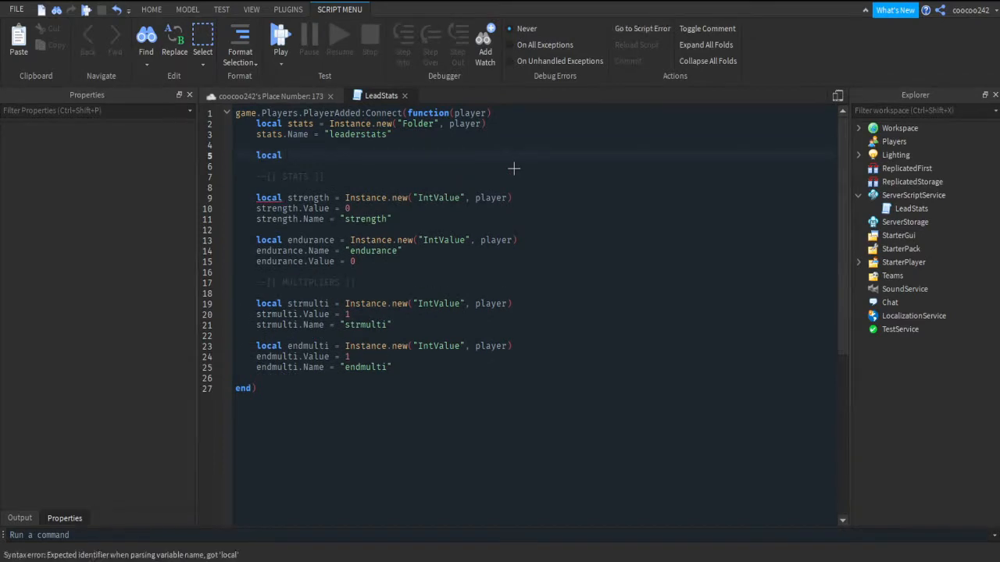
type(" Yin = instance.new(\"IntValue\", player)")
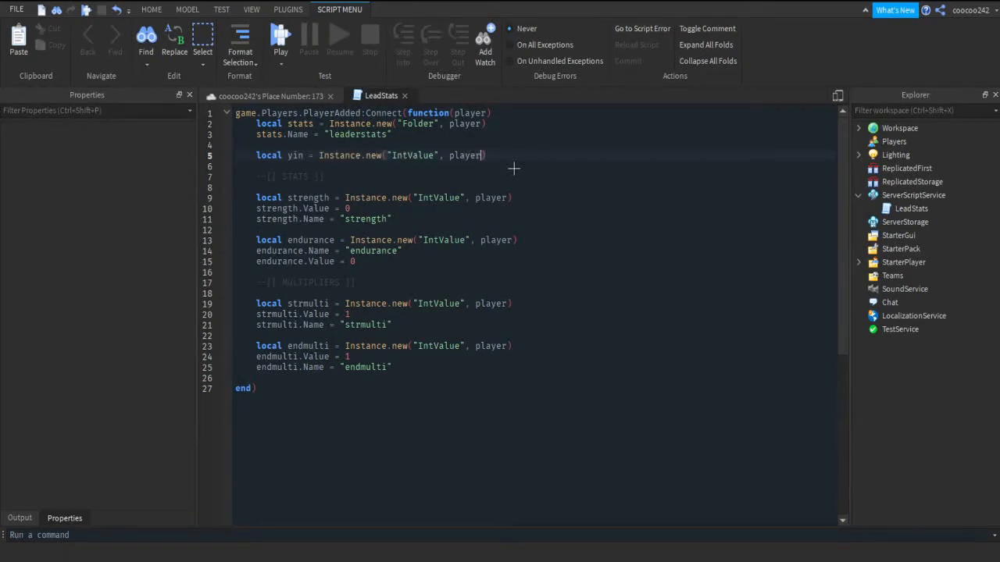
Set yin.Value to 0 and yin.Name to "yin" below the yin declaration.
key("Return")
type("yin.Value = 0")
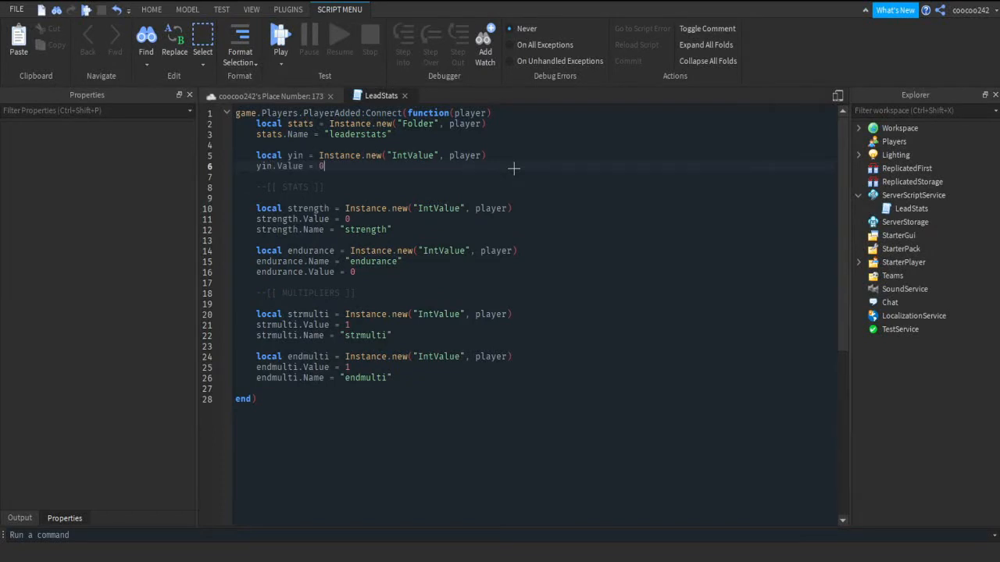
key("Return")
type("yin.Name")
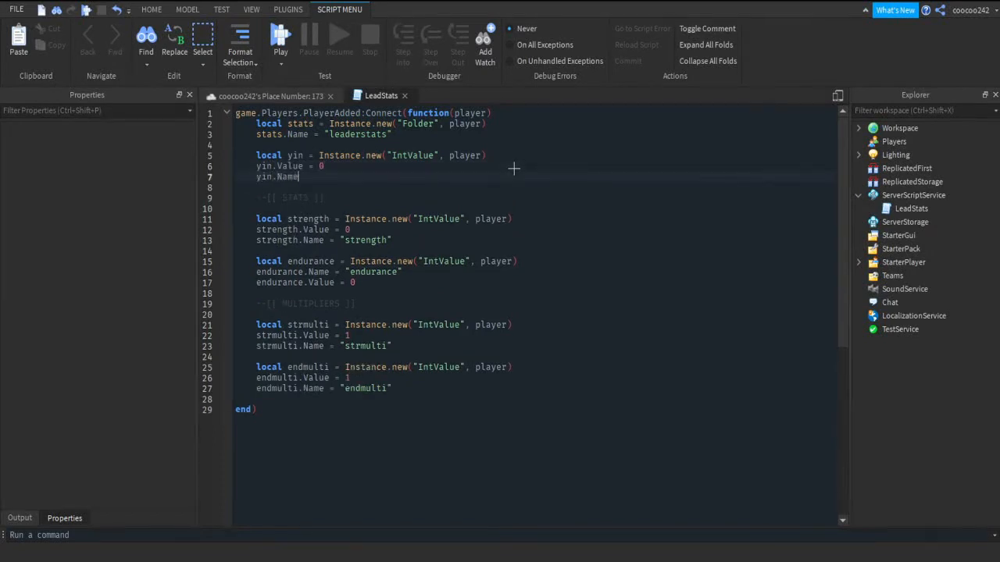
type("n")
left_click_drag(342, 177, 263, 166)
mouse_move(344, 294)
left_mouse_down()
mouse_move(259, 252)
mouse_move(237, 219)
left_mouse_up()
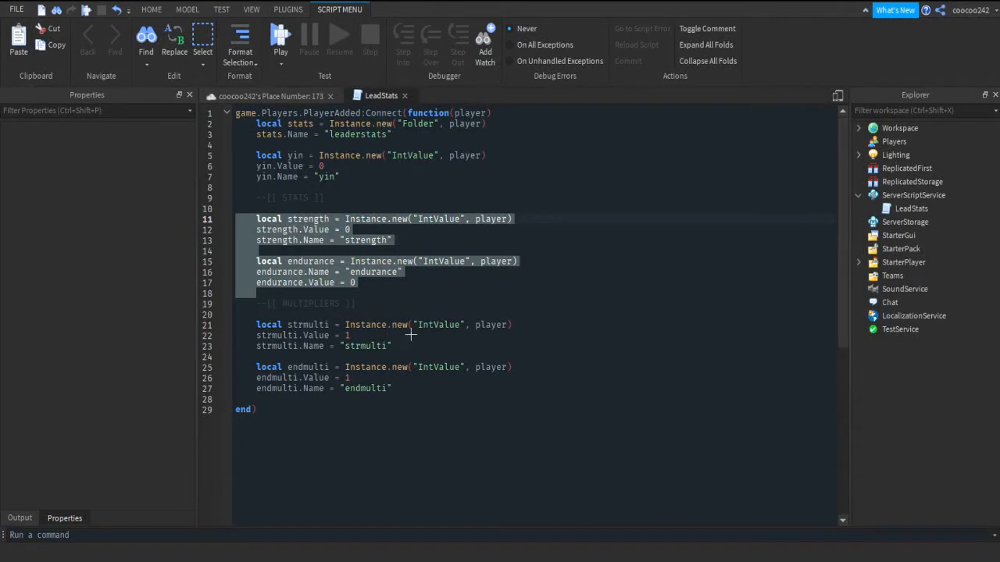
left_click_drag(531, 503, 286, 406)
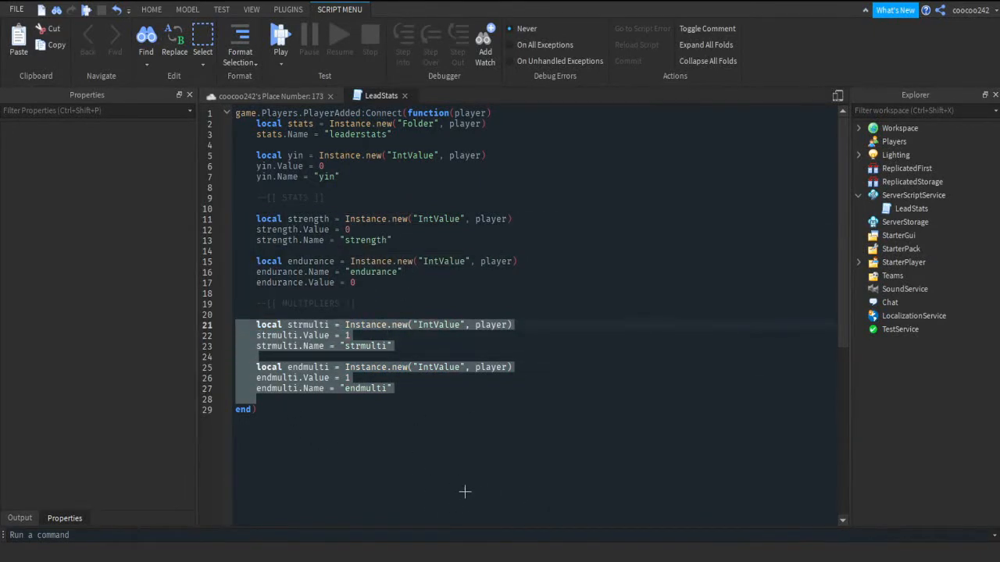
left_click(556, 496)
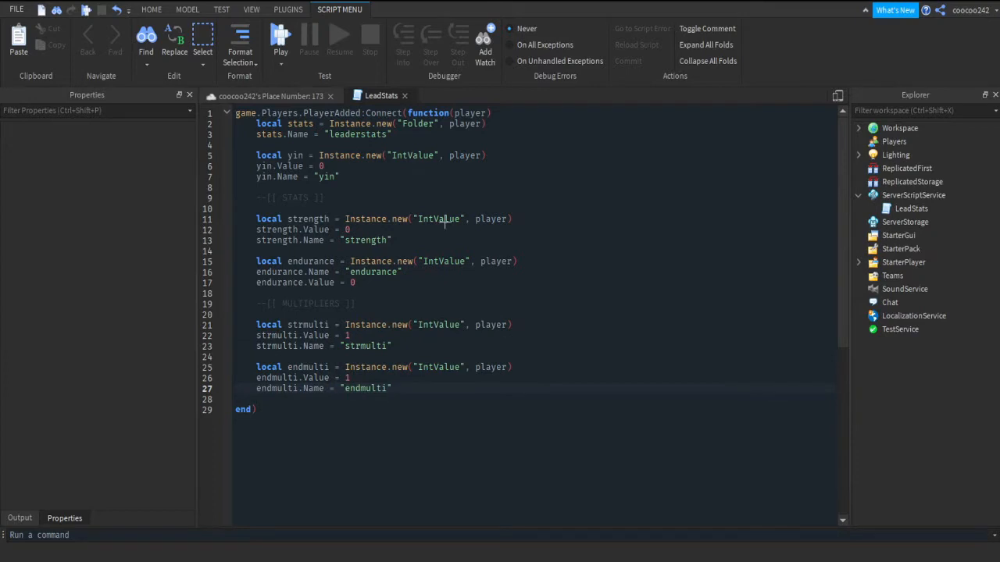
Add a section heading comment above the yin block and close the LeadStats script.
left_click(571, 164)
key("Return")
key("Return")
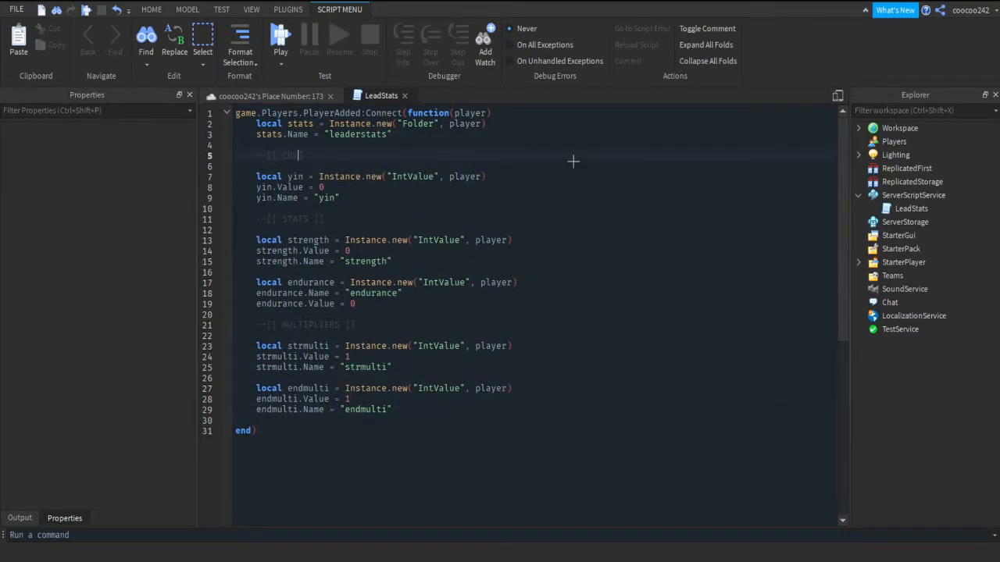
left_click(486, 209)
left_click(405, 95)
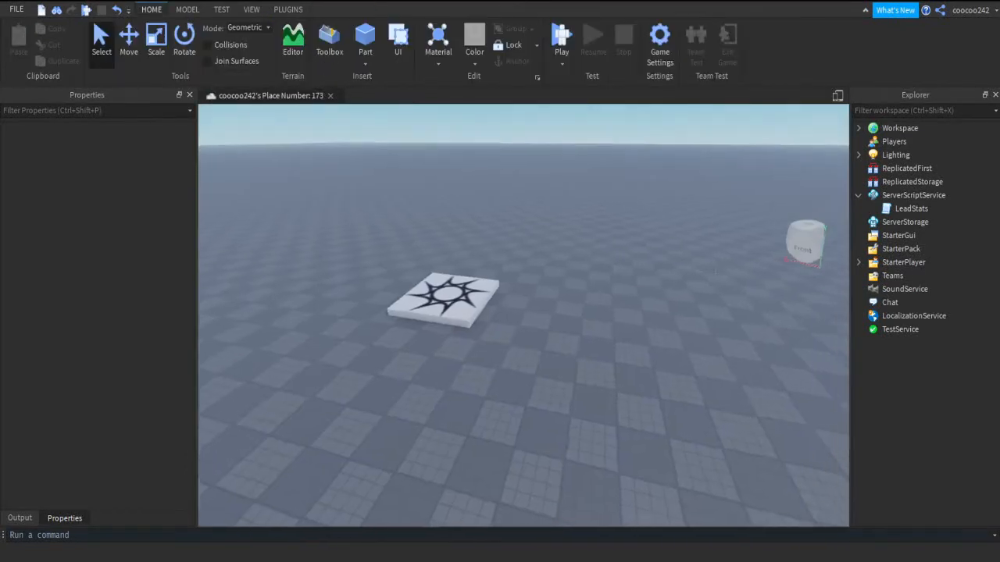
Insert a ScreenGui into StarterGui and rename it Main.
left_click(898, 235)
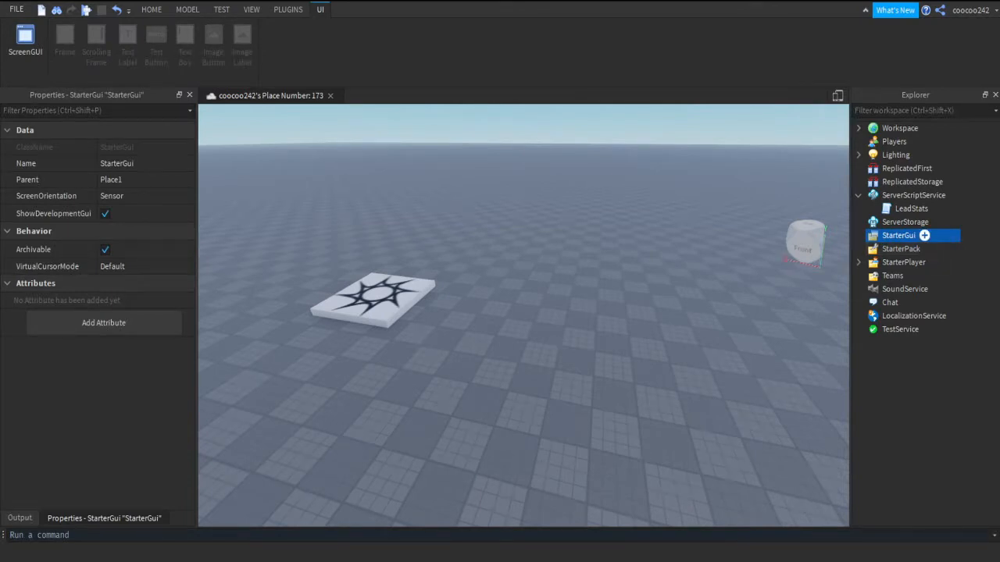
left_click(910, 262)
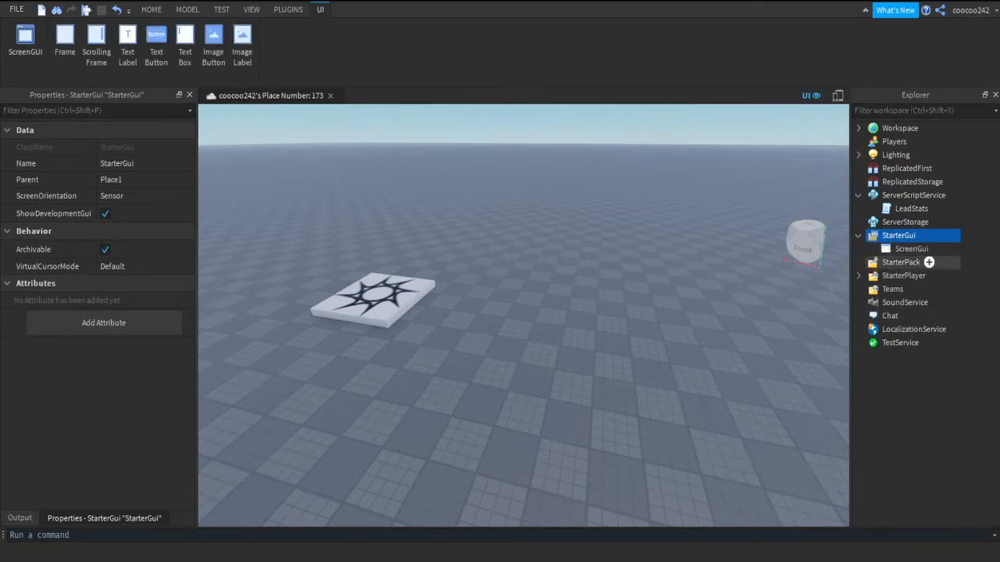
left_click(911, 248)
key("F2")
type("Main")
key("Return")
Insert a Frame into the Main ScreenGui, enlarge it and move it towards the middle of the viewport.
left_click(920, 248)
left_click(910, 286)
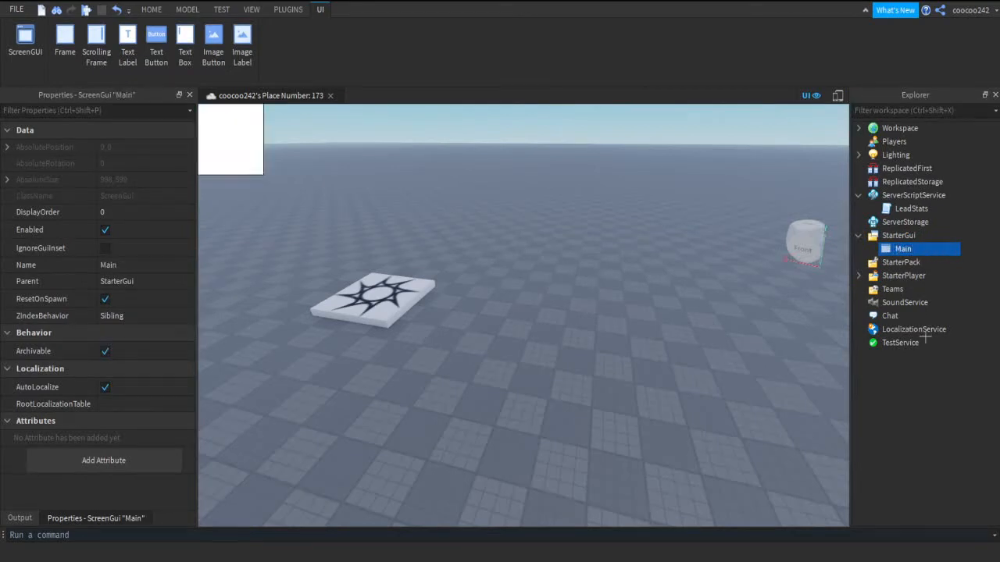
left_click_drag(242, 148, 535, 325)
left_click_drag(491, 279, 461, 248)
left_click_drag(576, 310, 458, 212)
left_click_drag(699, 306, 749, 315)
left_click(601, 443)
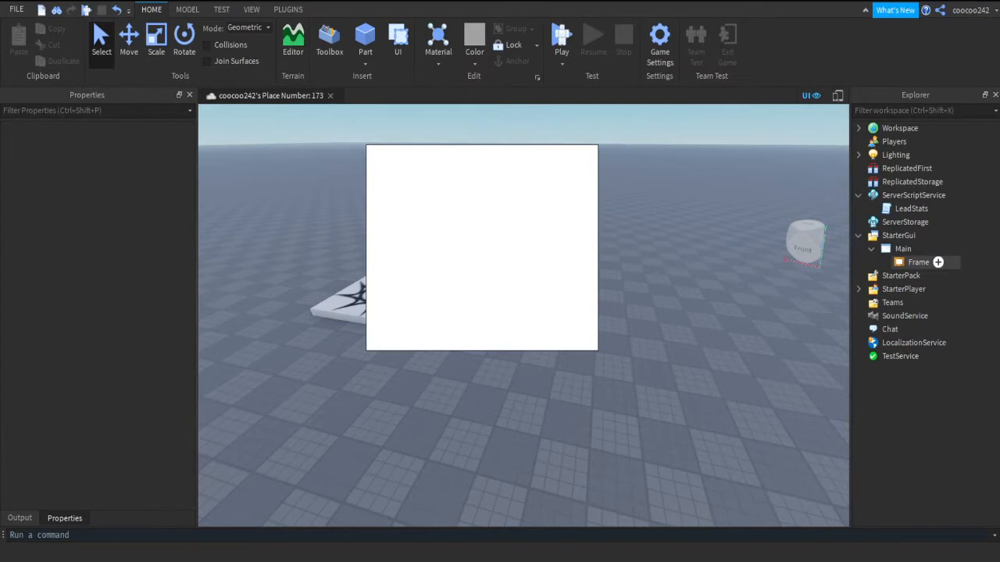
Resize the frame to about 376 x 387 and centre it in the viewport.
left_click(917, 261)
left_click_drag(599, 351, 655, 442)
left_click_drag(510, 253, 675, 362)
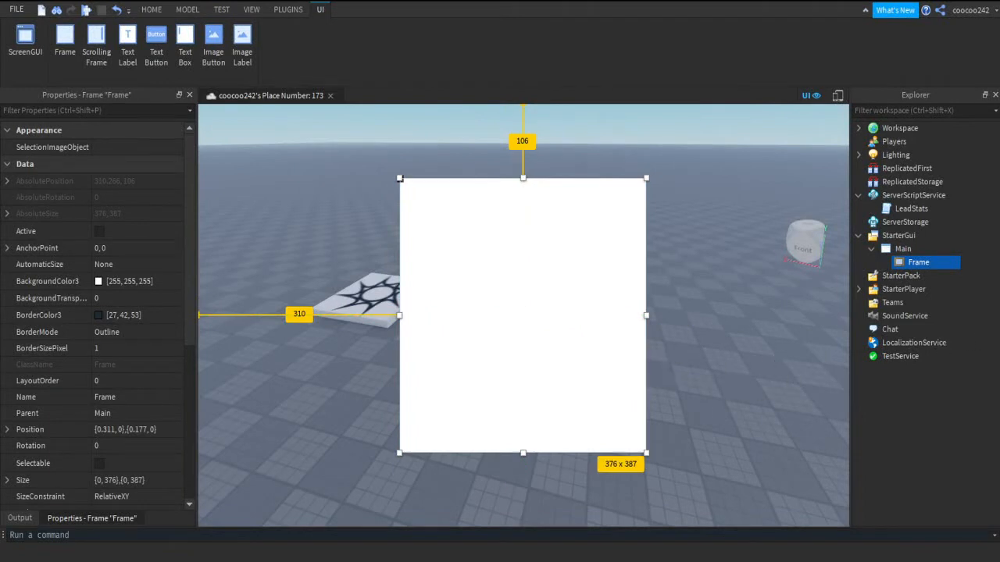
Insert a UICorner into the frame to round its corners.
left_click_drag(937, 262, 929, 276)
left_click(287, 9)
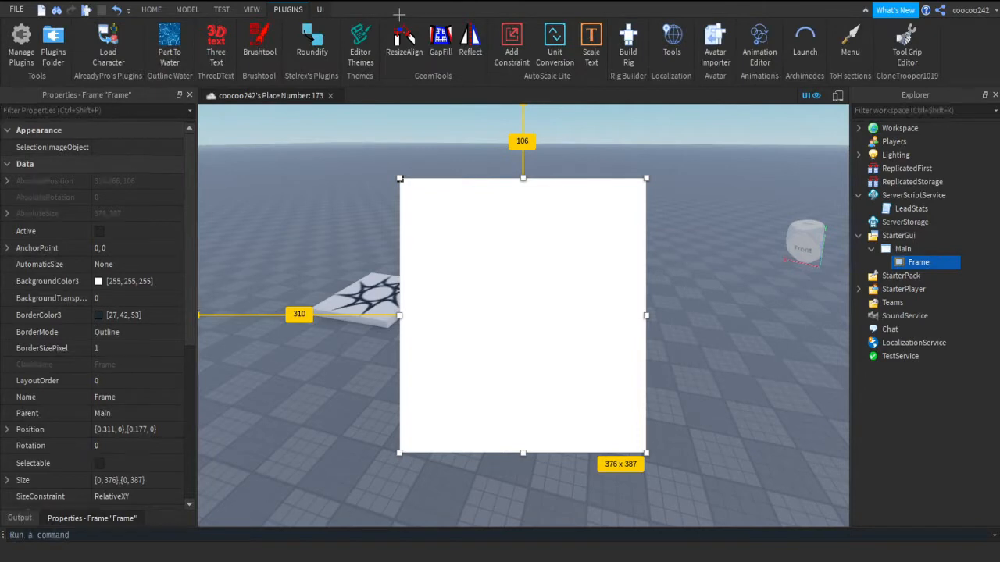
scroll(400, 14, "down", 1)
mouse_move(937, 263)
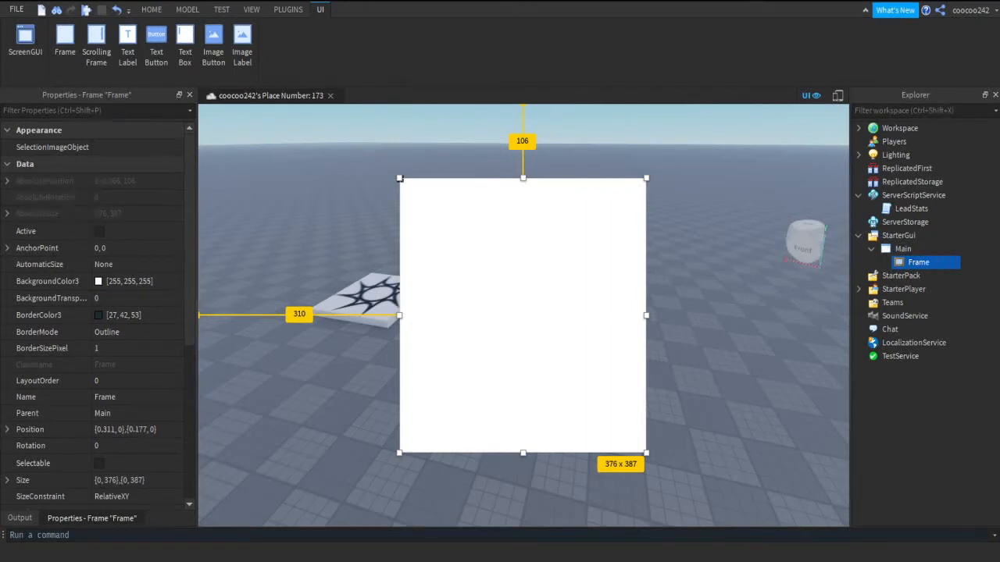
key("Return")
left_click(960, 372)
right_click_drag(575, 275, 584, 269)
key("w")
key("a")
key("d")
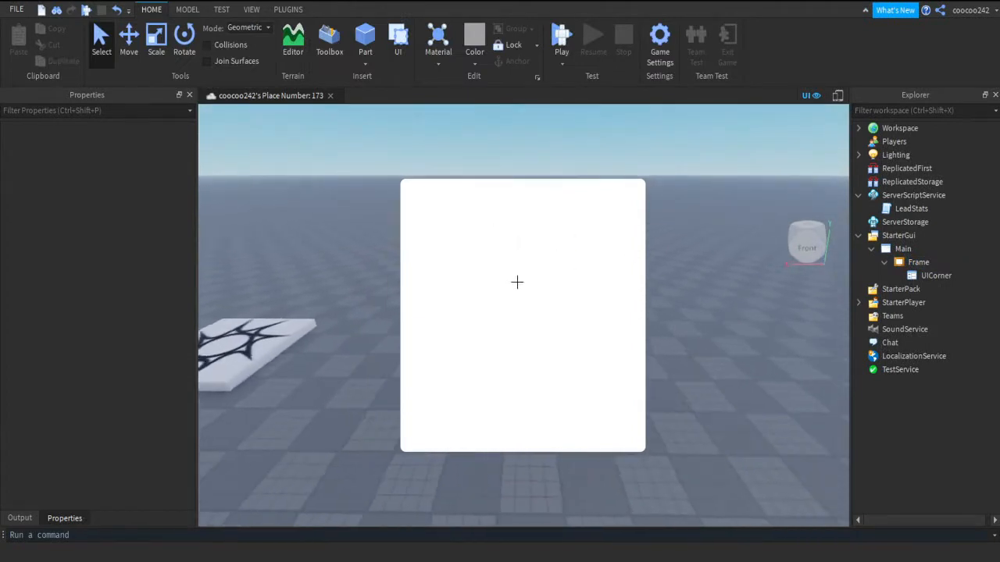
key("a")
key("d")
Set the frame's BackgroundColor3 to the blue [32, 147, 255] and rename the frame Statistics.
left_click(923, 262)
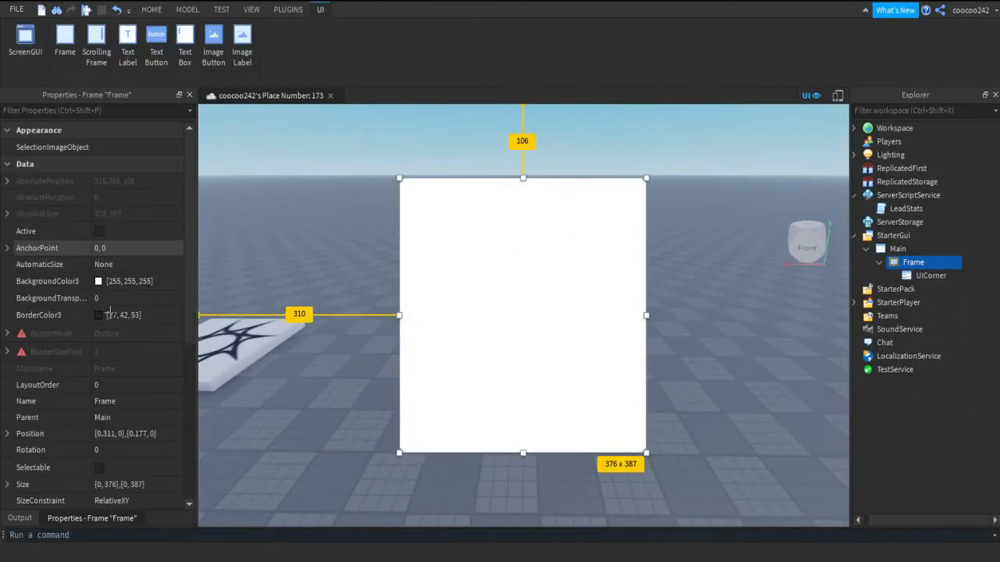
left_click(99, 281)
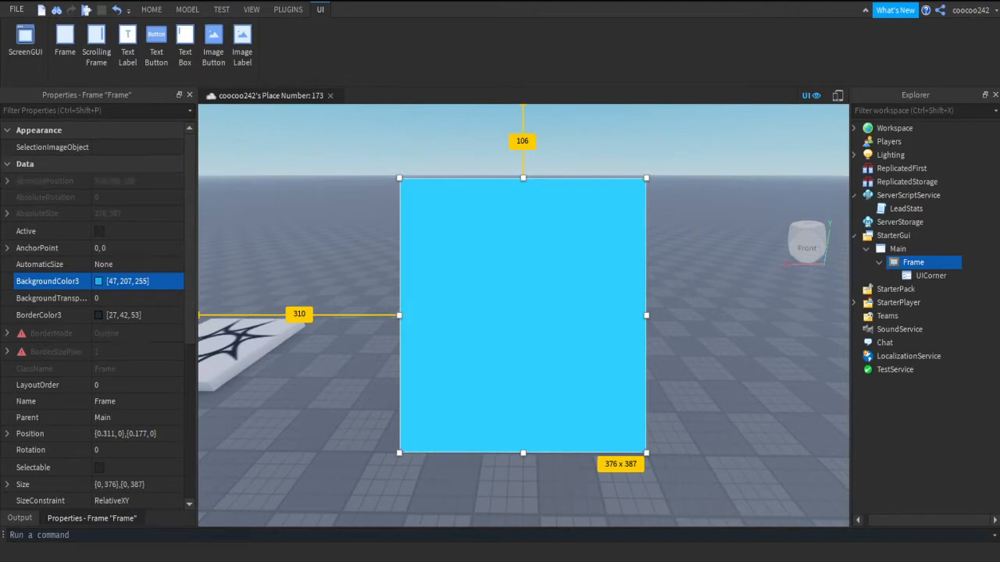
mouse_move(932, 263)
key("F2")
type("Statistics")
key("Return")
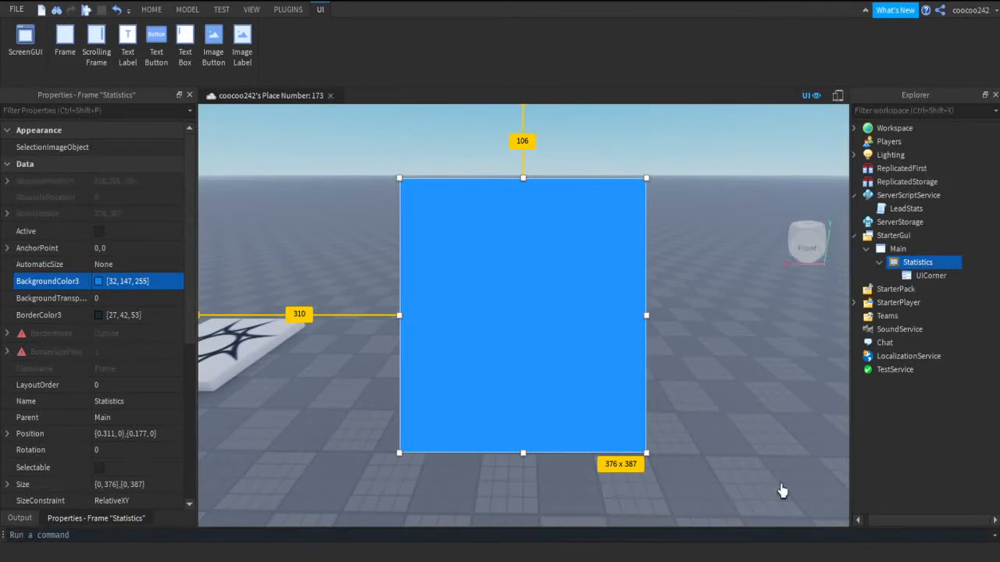
Duplicate the Statistics frame and set the original frame's ZIndex to 2.
key("ctrl+d")
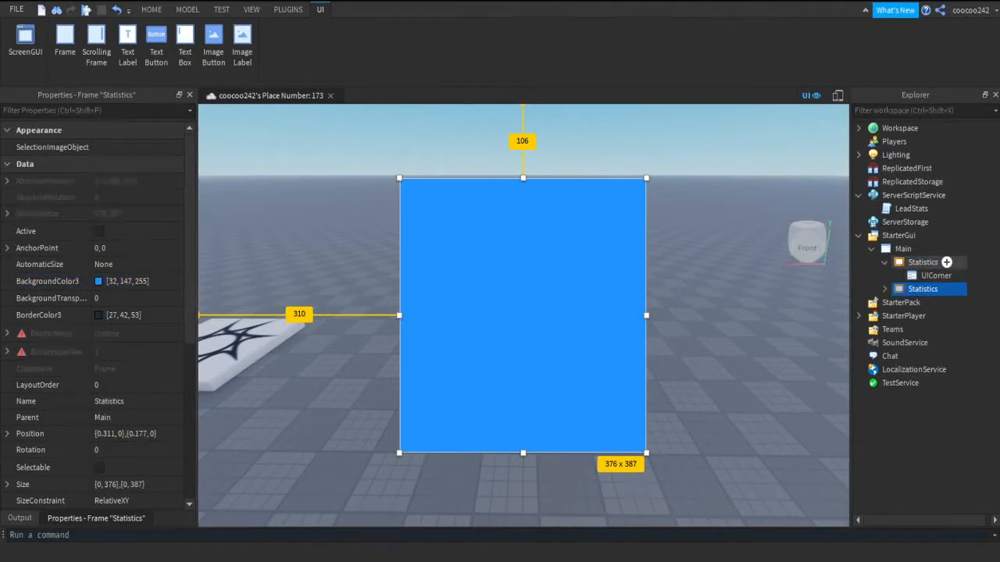
left_click_drag(946, 263, 946, 263)
scroll(128, 444, "down", 5)
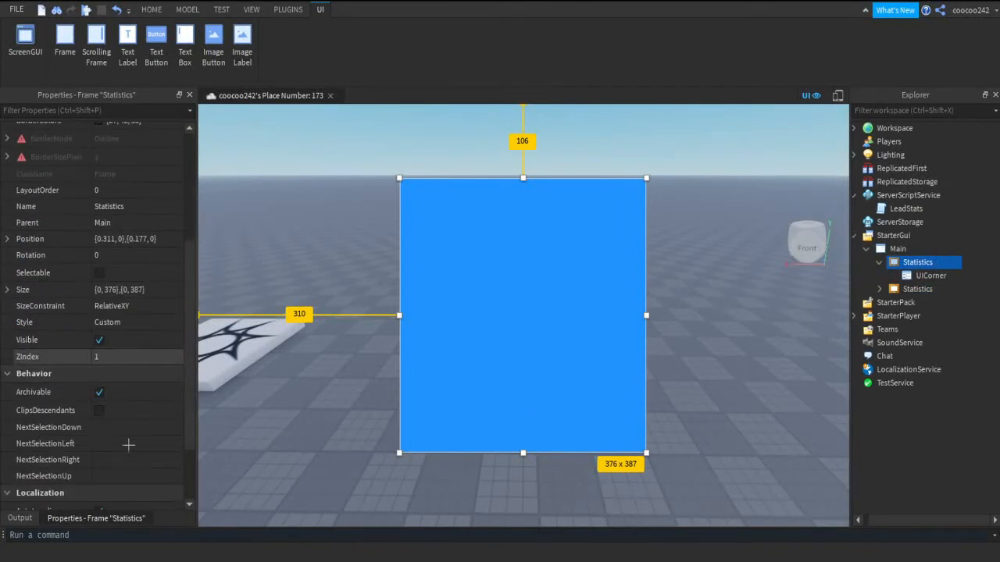
left_click(123, 357)
key("Return")
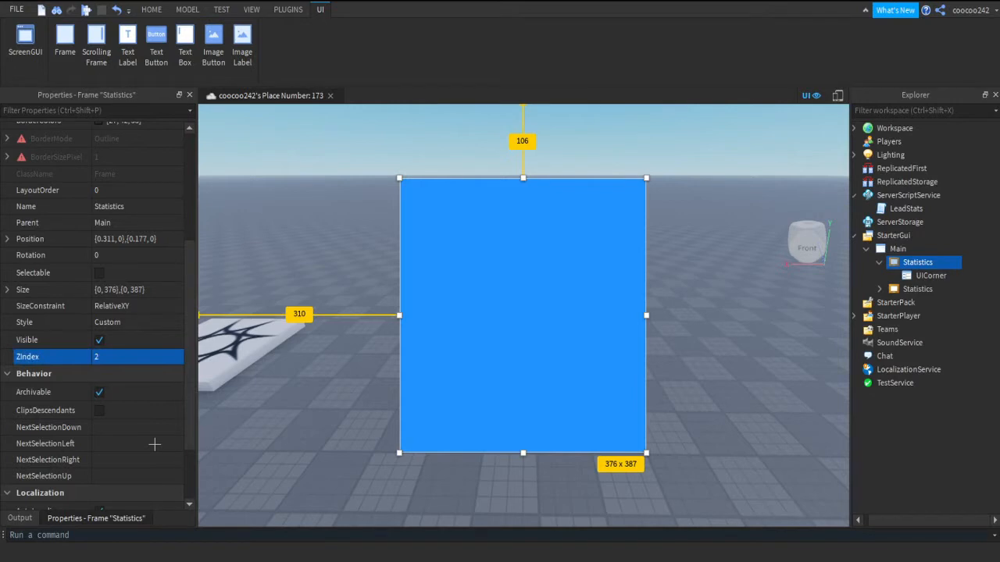
Rename the duplicate frame StatisticsShadow, nest it inside Statistics and align it slightly below its parent's top edge.
left_click(922, 289)
key("F2")
type("StatisticsShadow")
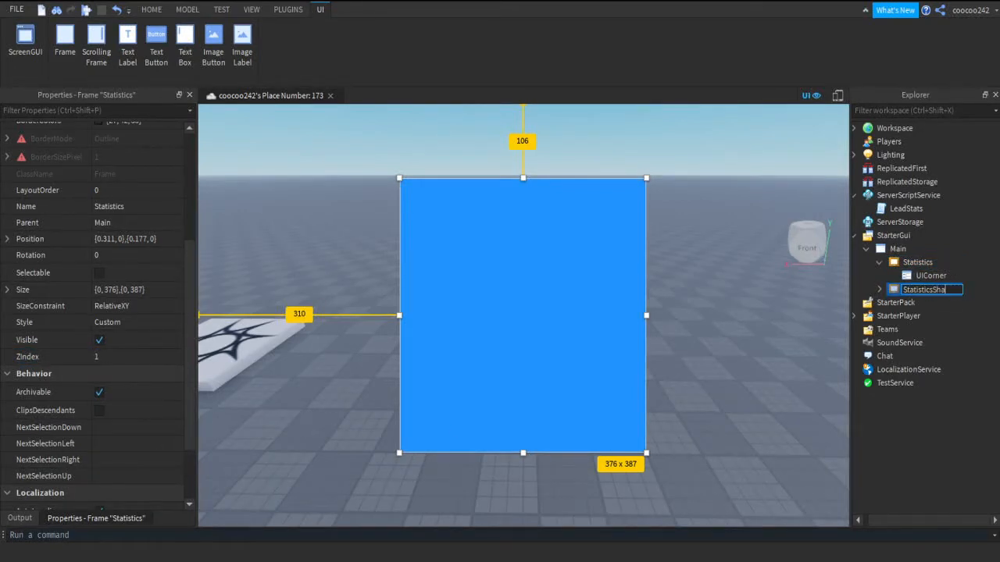
key("Return")
left_click_drag(931, 289, 918, 263)
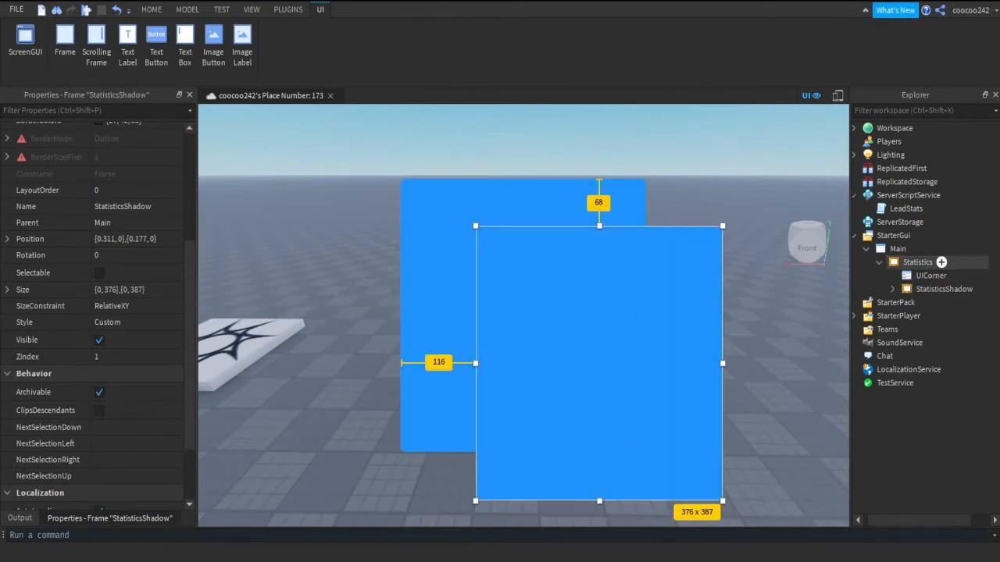
left_click_drag(758, 509, 758, 496)
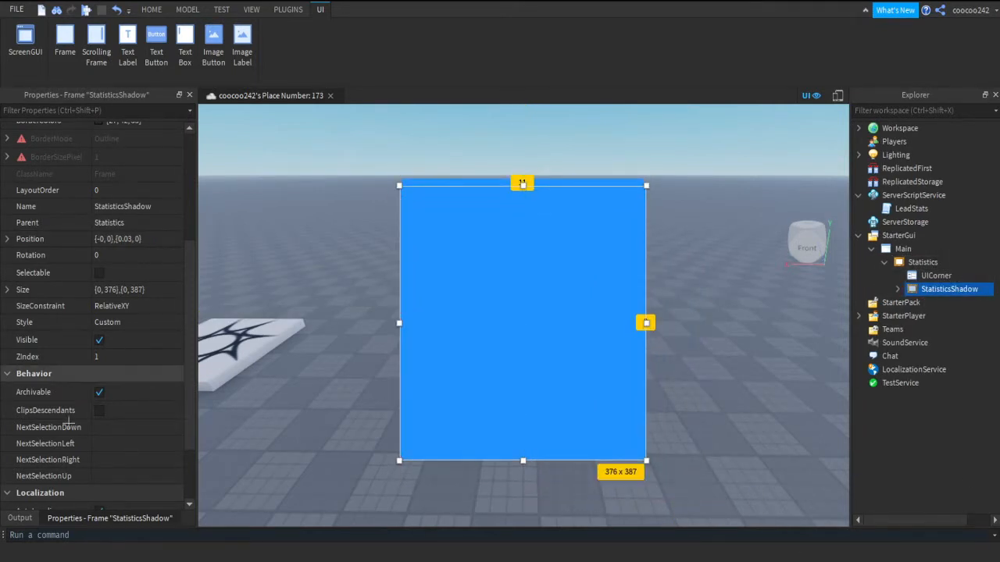
Set the StatisticsShadow frame's BackgroundColor3 to the darker blue [23, 107, 186].
scroll(123, 346, "up", 5)
left_click(47, 281)
left_click_drag(818, 215, 817, 245)
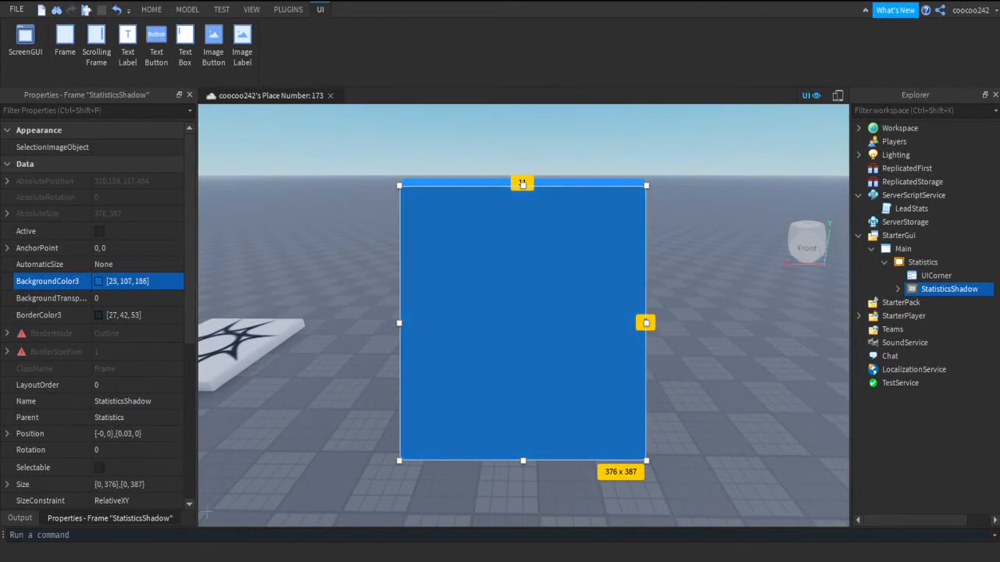
Move StatisticsShadow out of Statistics into Main and align it behind the Statistics frame, slightly lower so a thin strip shows.
scroll(137, 476, "down", 5)
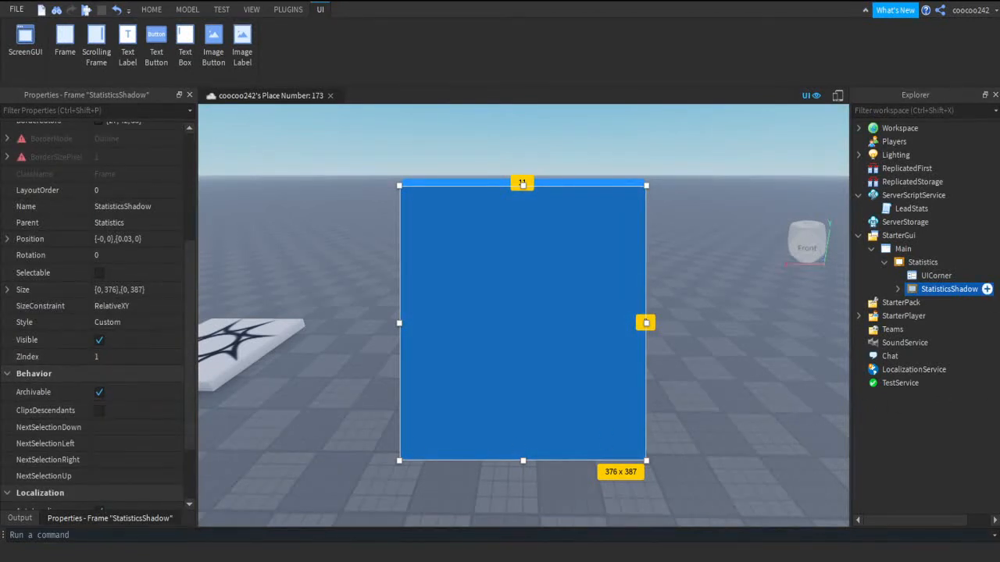
left_click_drag(949, 289, 903, 248)
left_click_drag(424, 346, 676, 427)
left_click(841, 430)
right_click_drag(817, 560, 785, 559)
left_click(884, 263)
left_click(884, 263)
left_click(885, 289)
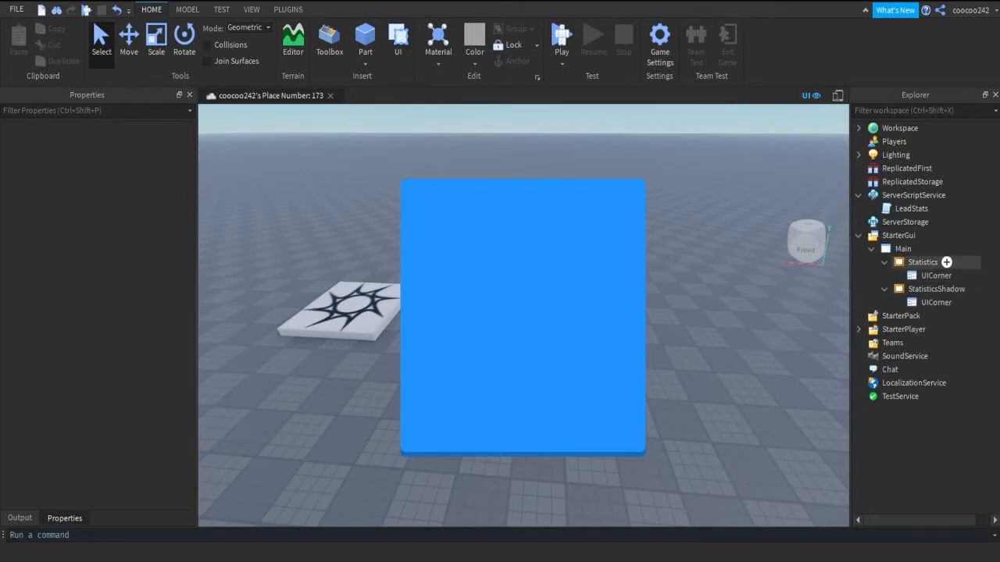
left_click(923, 263)
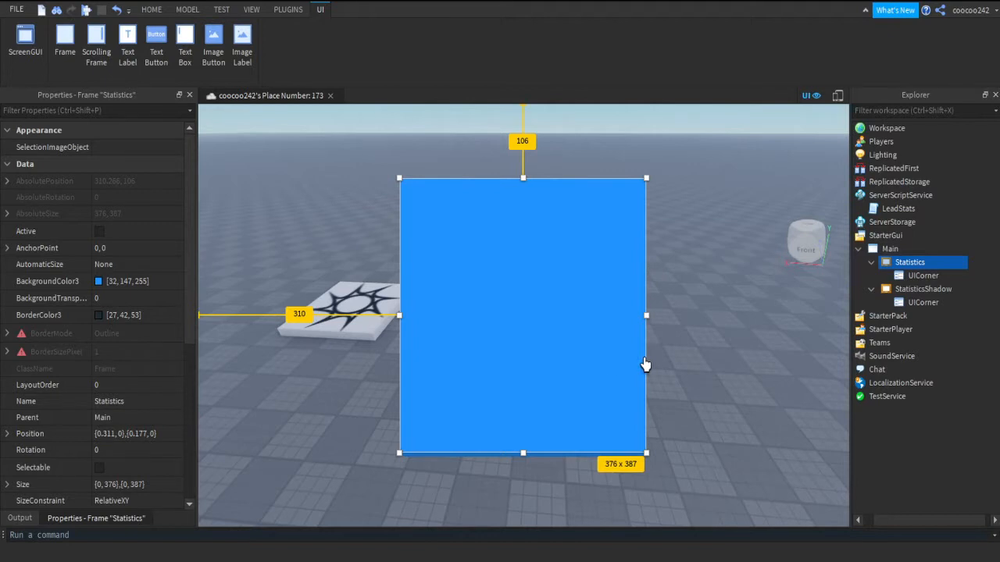
left_click(844, 521)
right_click_drag(845, 524, 816, 488)
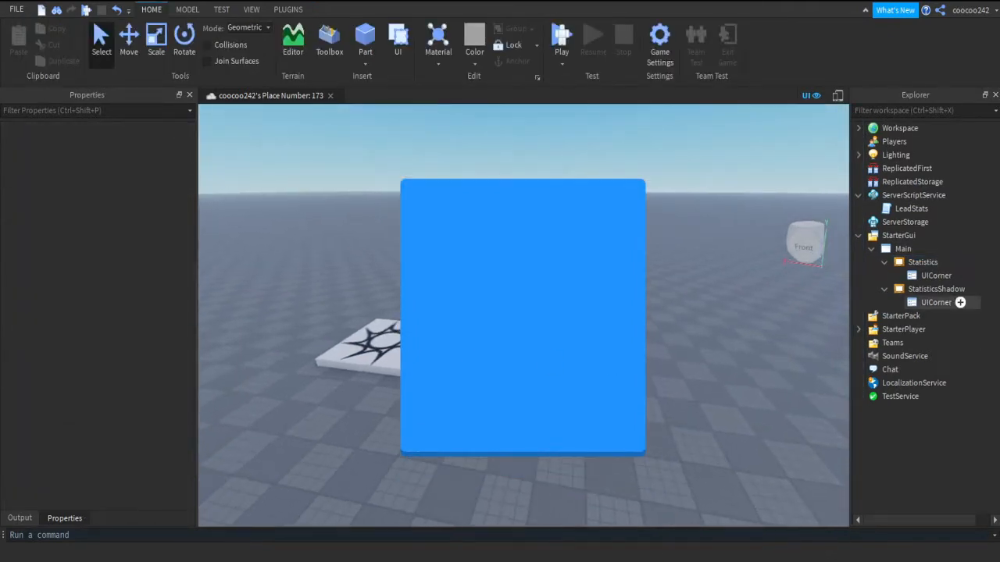
Try nesting StatisticsShadow inside Statistics and aligning it with the frame, and return it to Main.
left_click(936, 289)
left_click_drag(936, 288, 938, 264)
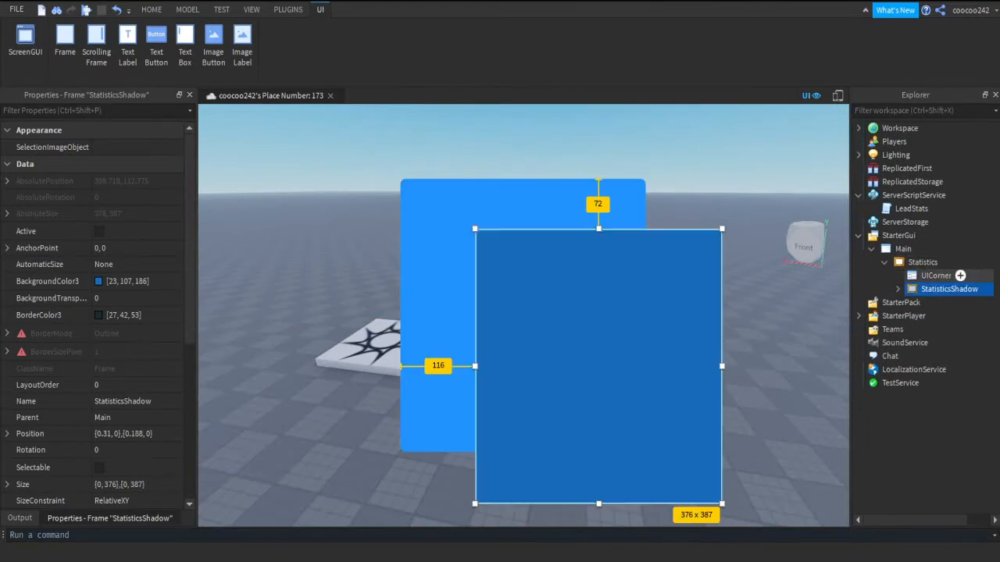
left_click_drag(833, 454, 757, 410)
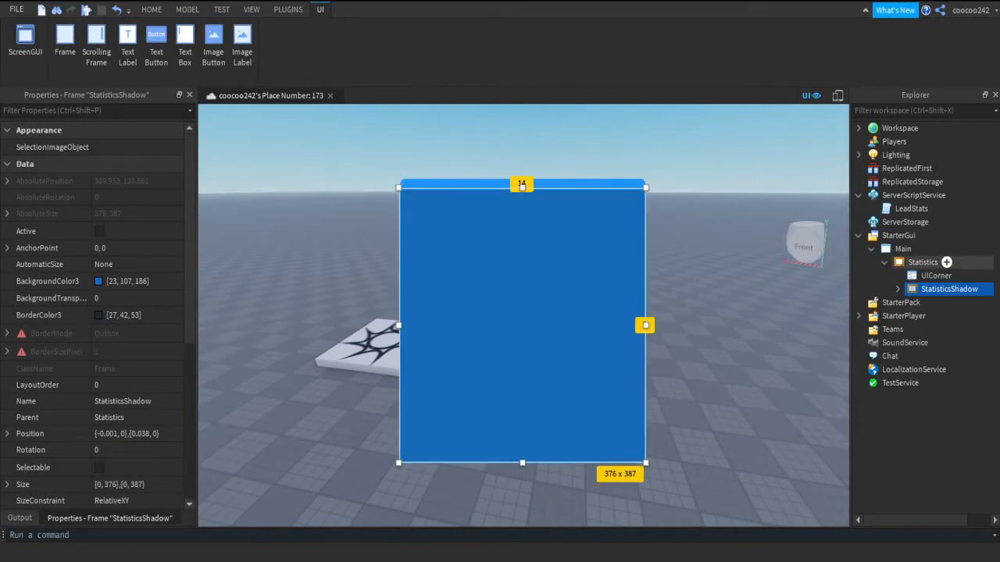
left_click(923, 263)
left_click_drag(942, 289, 906, 249)
Nest the Statistics frame inside StatisticsShadow and align it slightly higher, leaving a thin shadow strip along the lower edge.
left_click(910, 262)
left_click_drag(351, 277, 551, 337)
left_click_drag(819, 437, 746, 380)
left_click(889, 404)
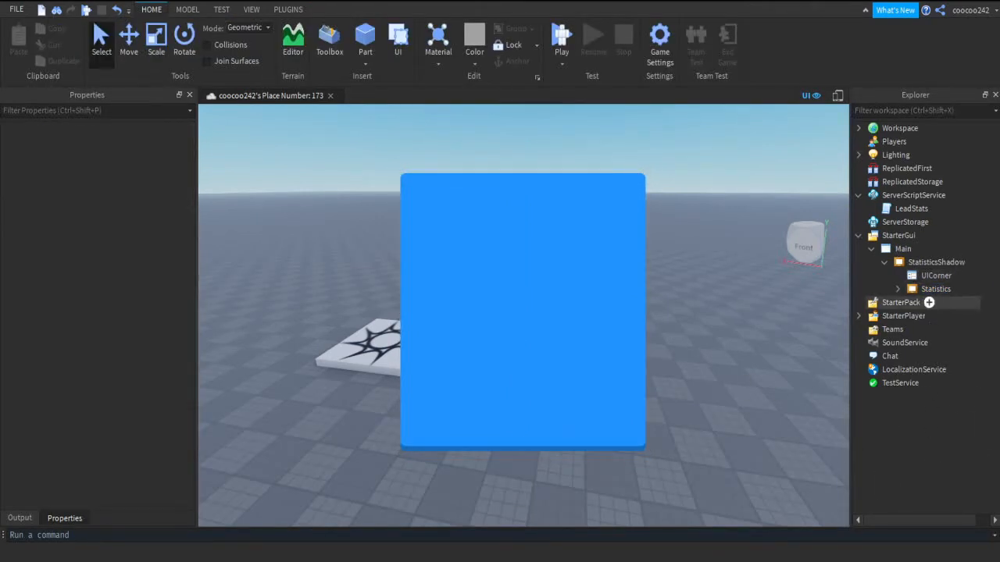
right_click_drag(907, 444, 995, 398)
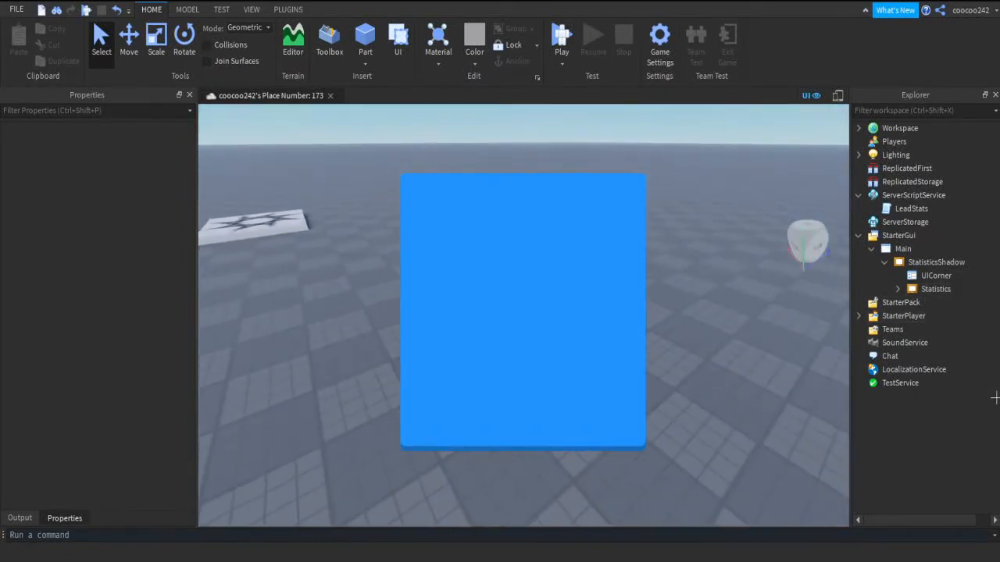
Try reducing the StatisticsShadow frame's height to 383 and undo the resize.
left_click(935, 262)
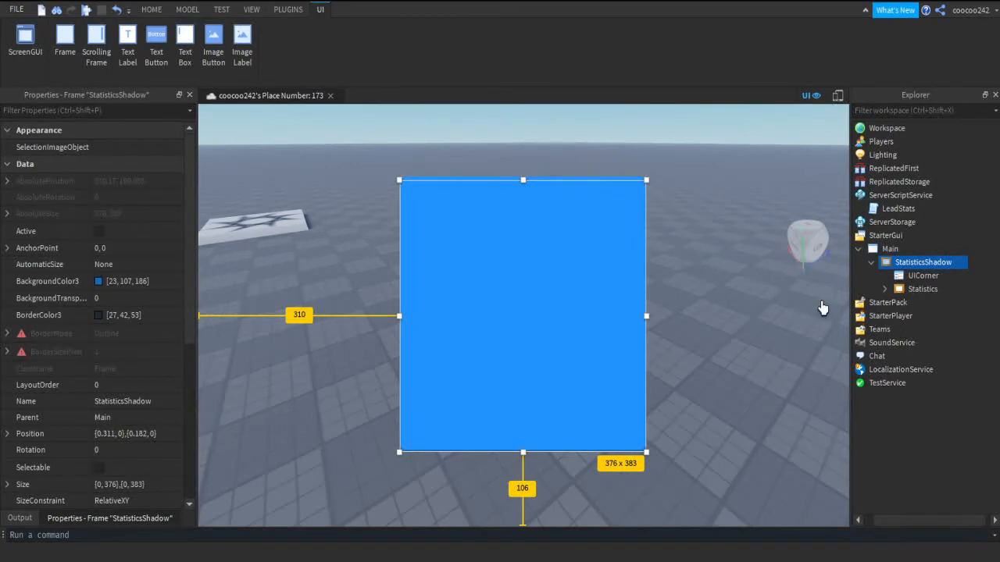
key("ctrl+z")
Insert a TextButton into the Main ScreenGui and place it in the viewport's lower-left corner.
left_click(905, 248)
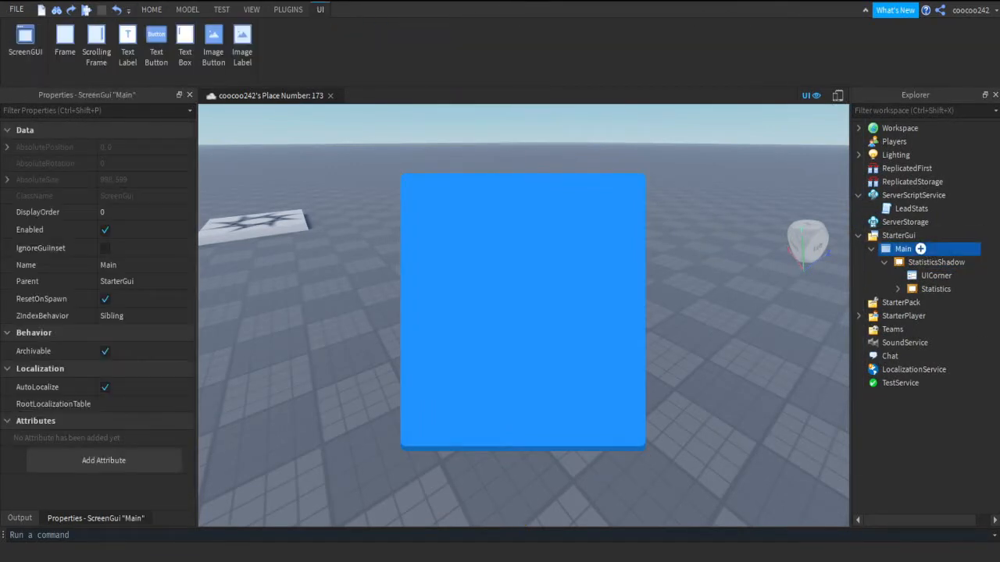
left_click(156, 46)
left_click_drag(269, 121, 278, 510)
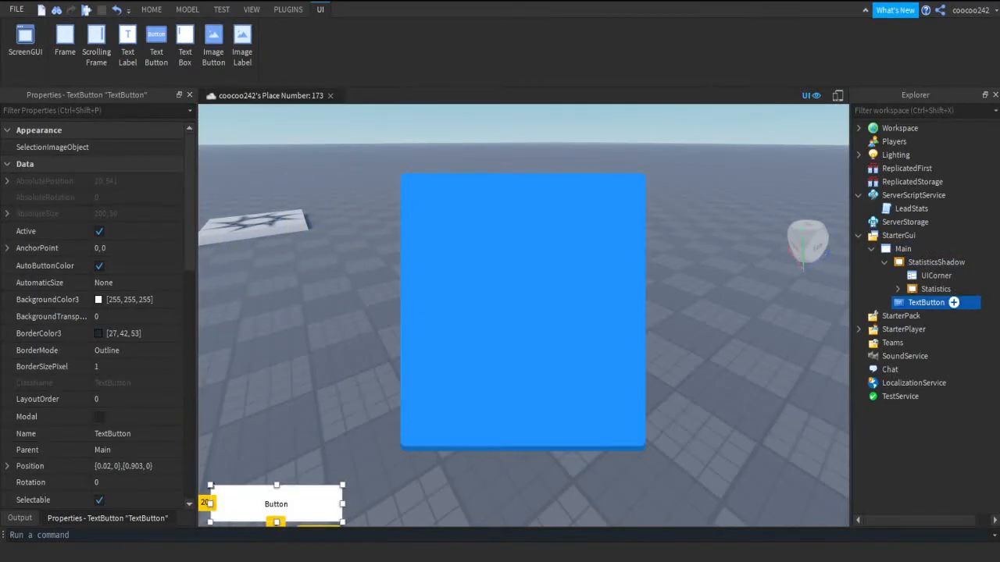
Paste a UICorner into the text button and set the button's BackgroundColor3 to light blue [46, 175, 255].
left_click(926, 303)
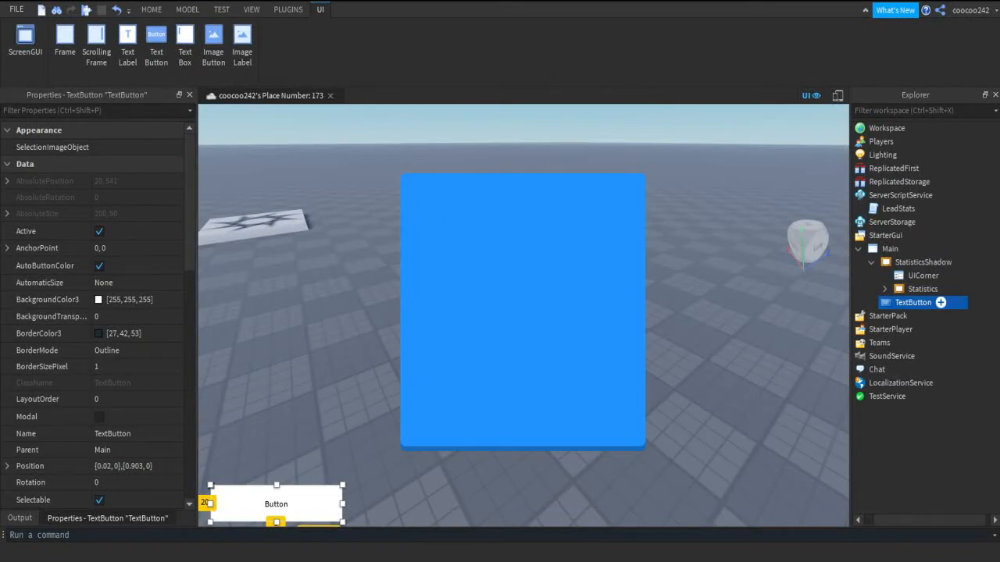
key("ctrl+shift+v")
left_click(99, 300)
left_click_drag(730, 293, 726, 268)
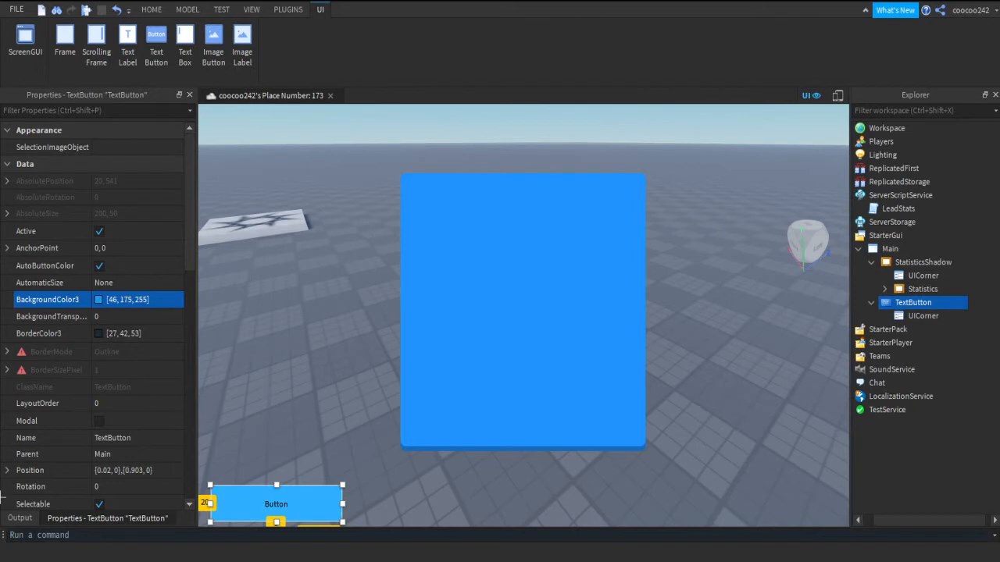
Enable TextScaled on the text button and set its text to OPEN.
scroll(138, 367, "down", 10)
left_click(99, 315)
left_click(118, 245)
type("OPEN")
key("Return")
Set the button's font to SourceSansBold and its TextColor3 to white [255, 255, 255].
key("Up")
key("Up")
key("Up")
key("Up")
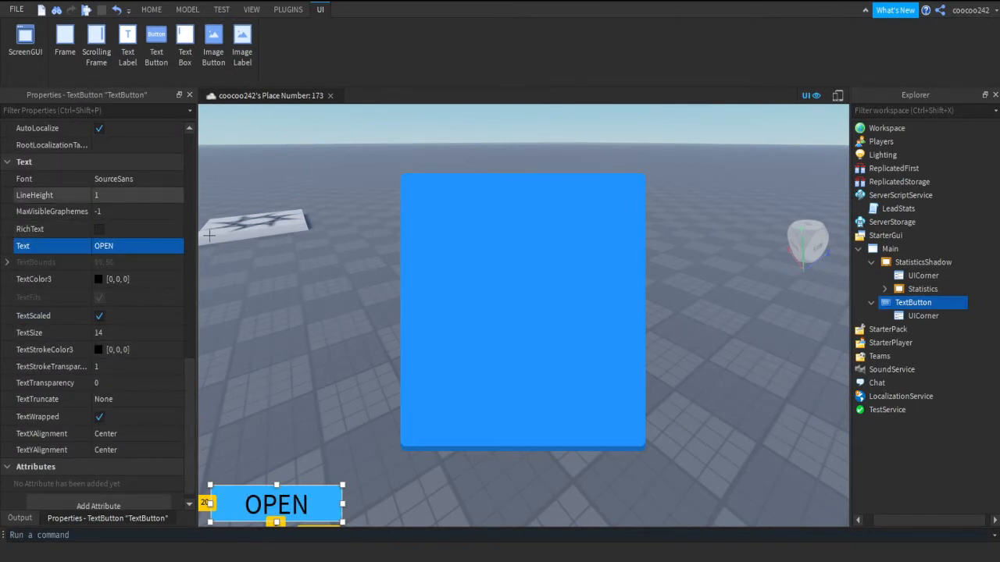
left_click(156, 279)
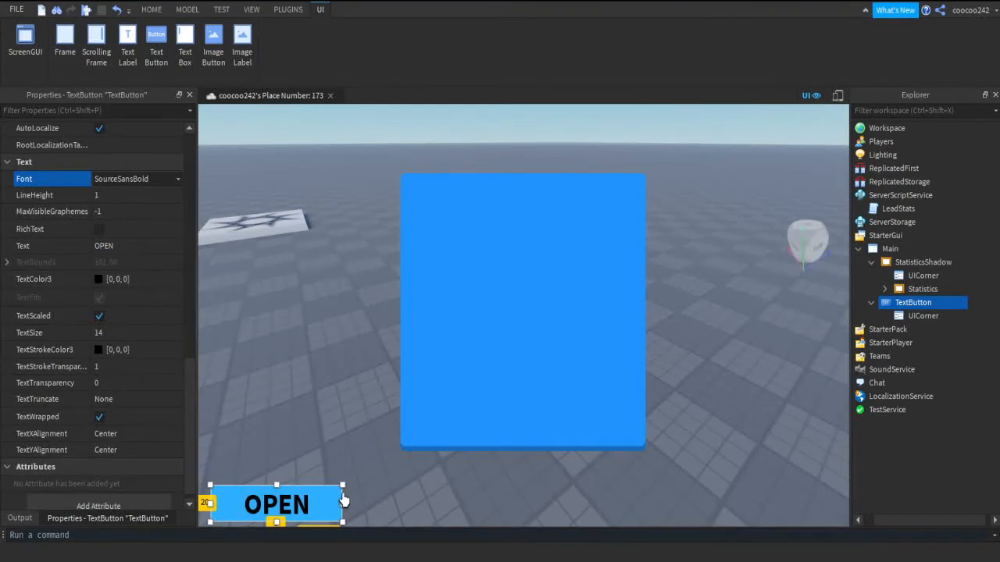
left_click(99, 280)
left_click(755, 482)
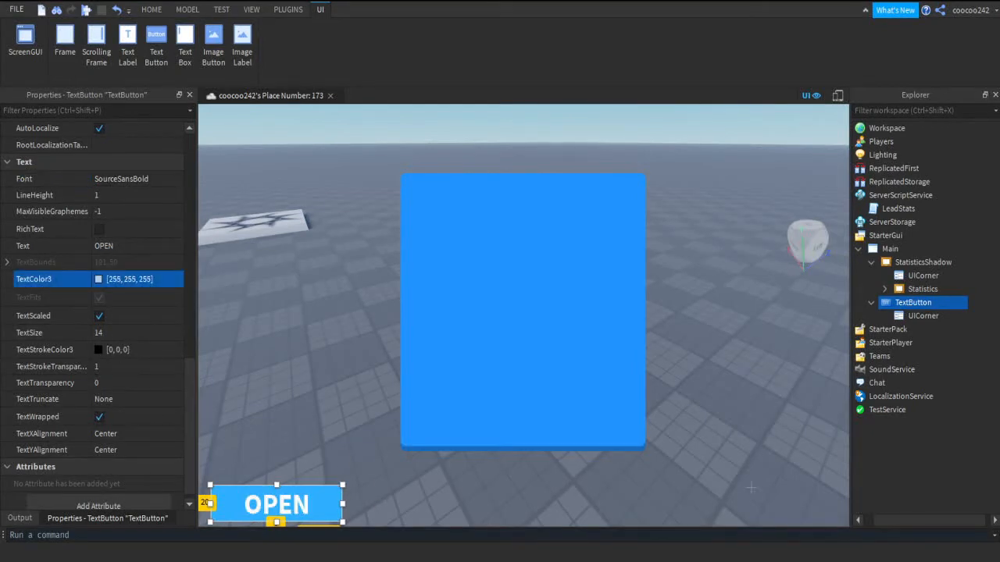
left_click(777, 478)
key("s")
key("a")
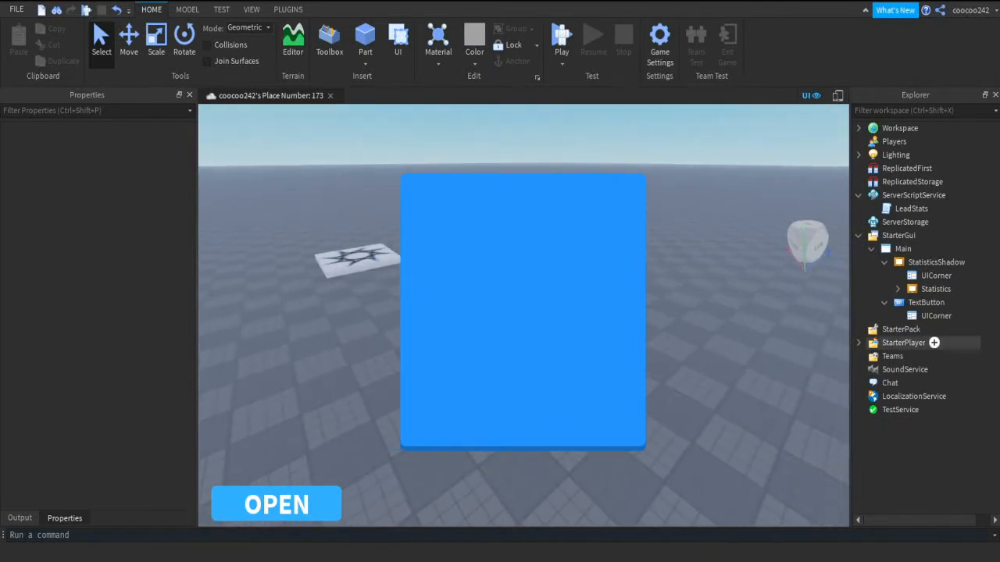
Copy the Statistics frame's BackgroundColor3 [32, 147, 255] and apply it to the text button.
left_click(934, 263)
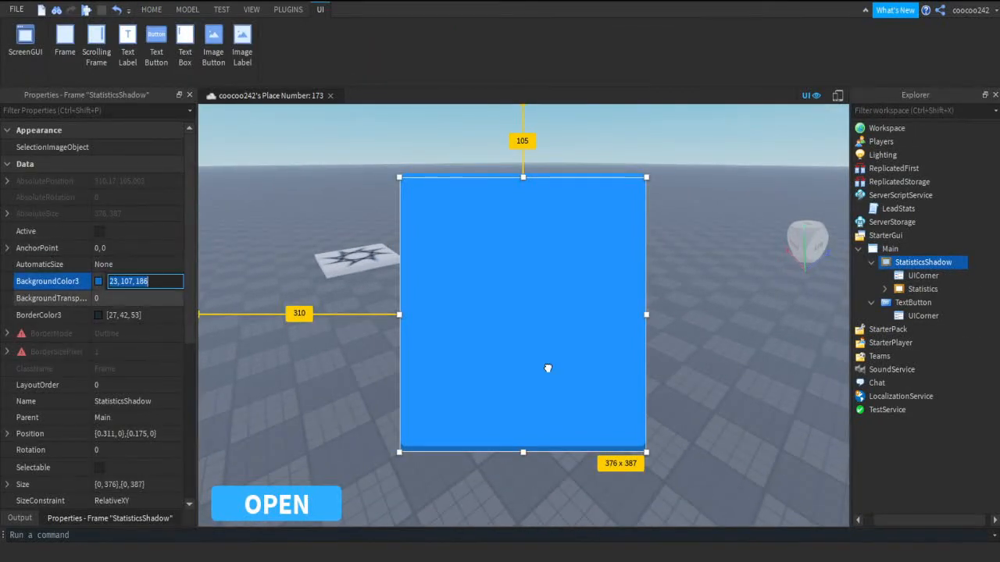
left_click(914, 302)
left_click(922, 289)
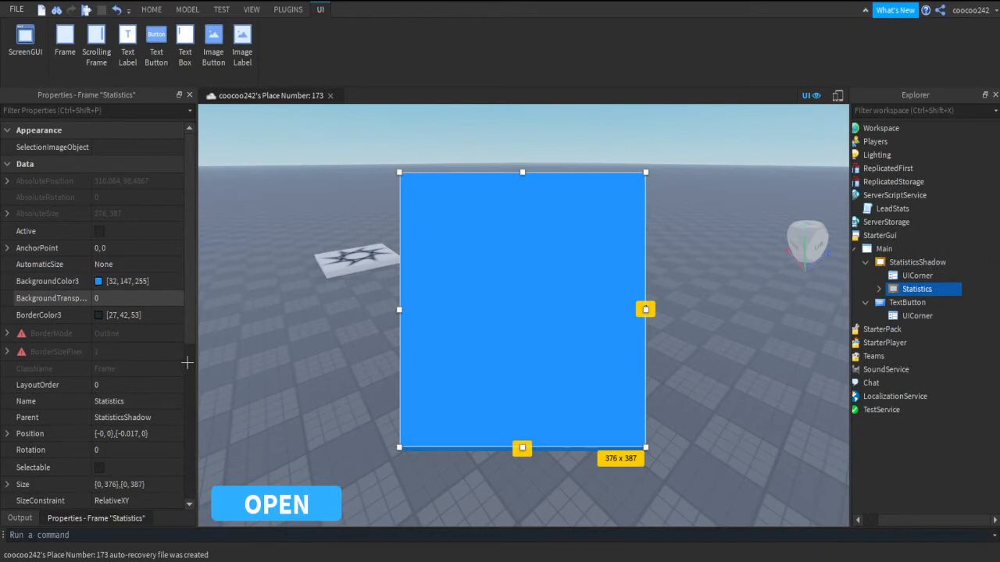
left_click(129, 281)
key("ctrl+c")
left_click(913, 302)
left_click(129, 300)
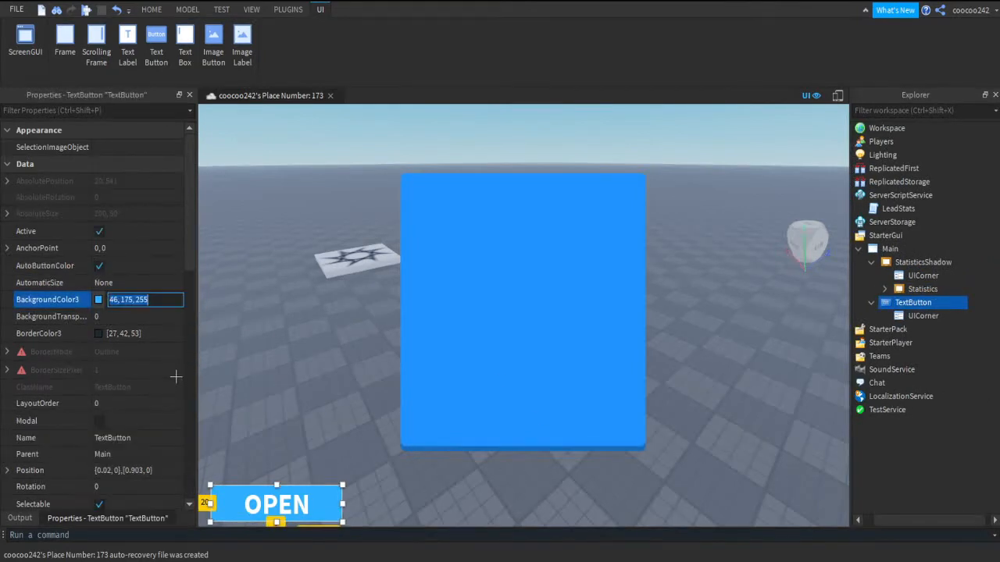
key("ctrl+v")
key("Return")
left_click(921, 469)
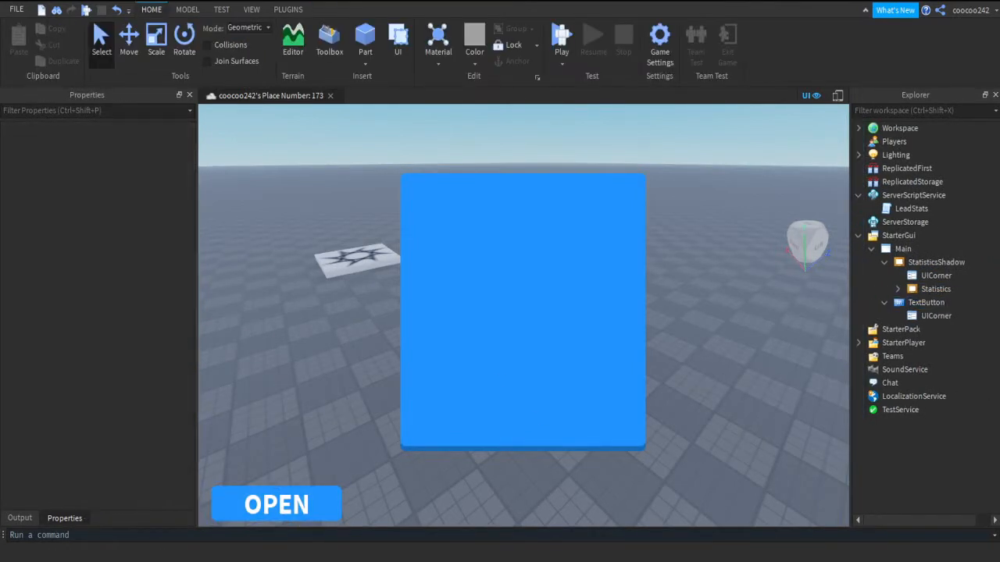
right_click_drag(448, 544, 367, 503)
left_click(938, 261)
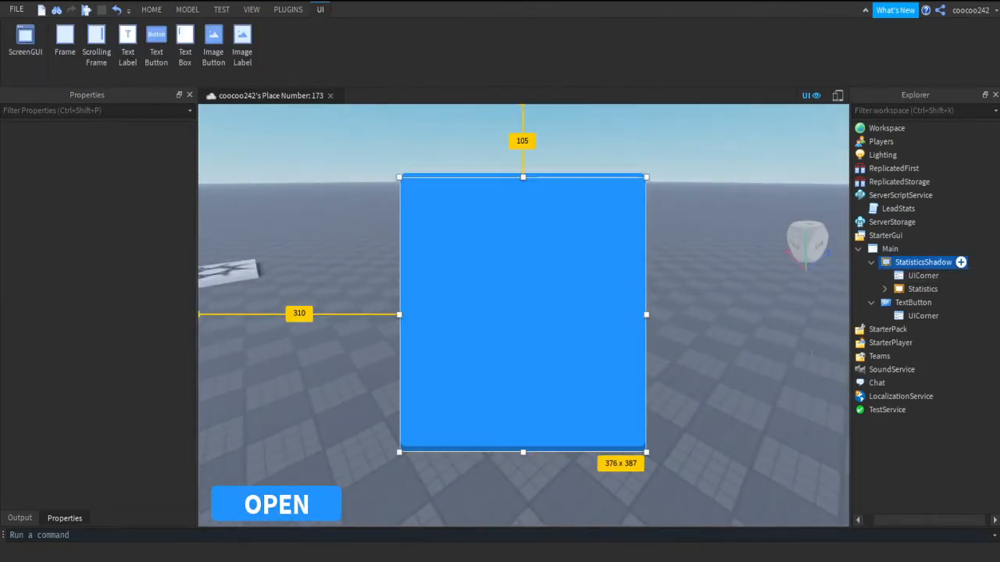
left_click_drag(577, 424, 818, 411)
key("ctrl+z")
Move the StatisticsShadow frame horizontally off the viewport's right edge, to position {1, 0},{0.175, 0}.
left_click(936, 262)
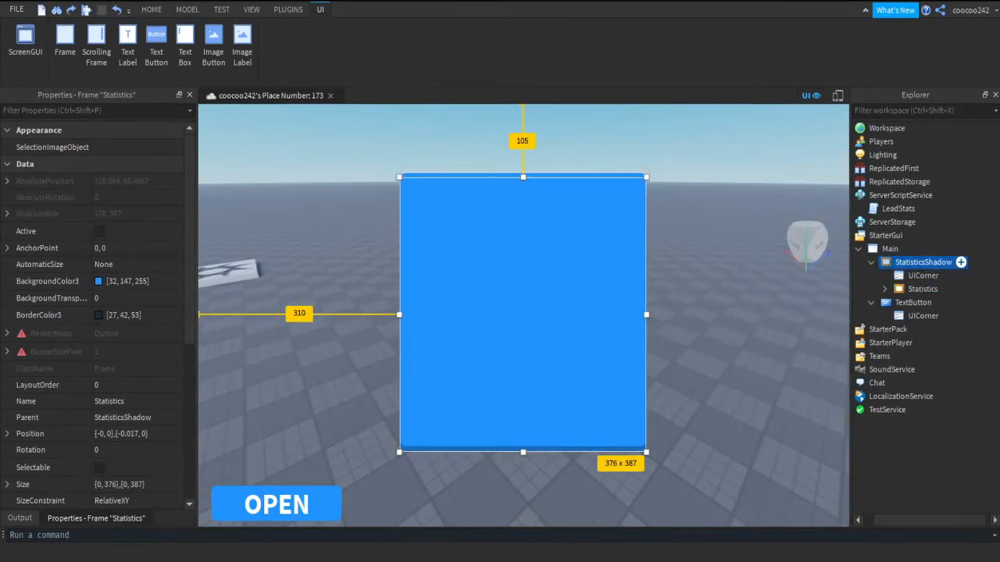
left_click_drag(547, 390, 839, 381)
left_click_drag(874, 556, 999, 560)
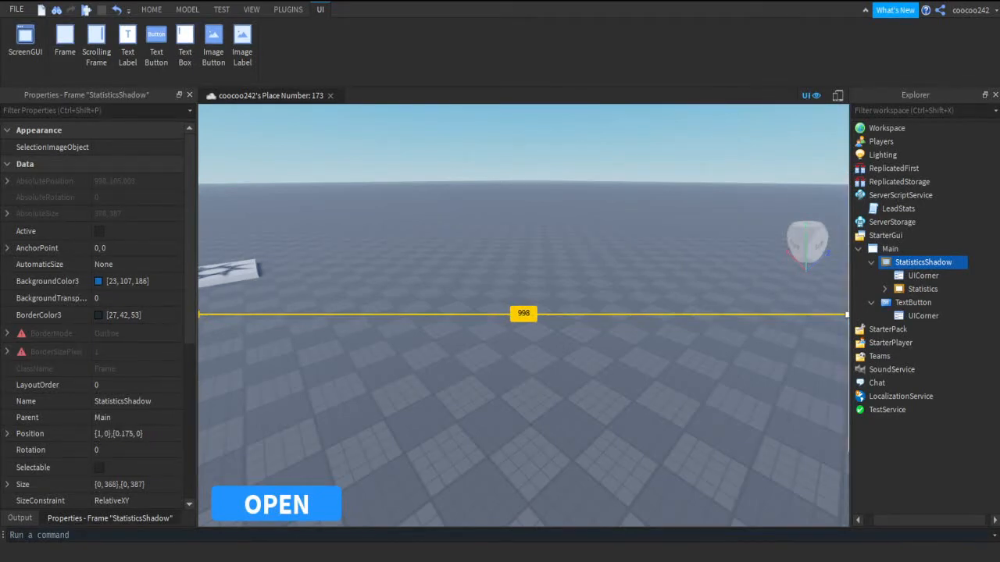
left_click(917, 488)
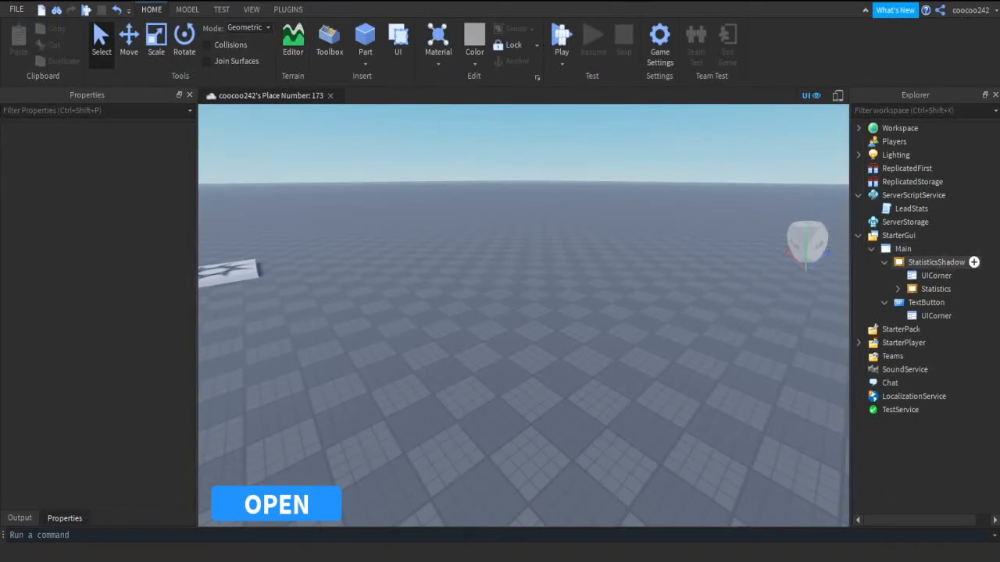
Rename the OPEN text button as Toggle.
left_click(929, 303)
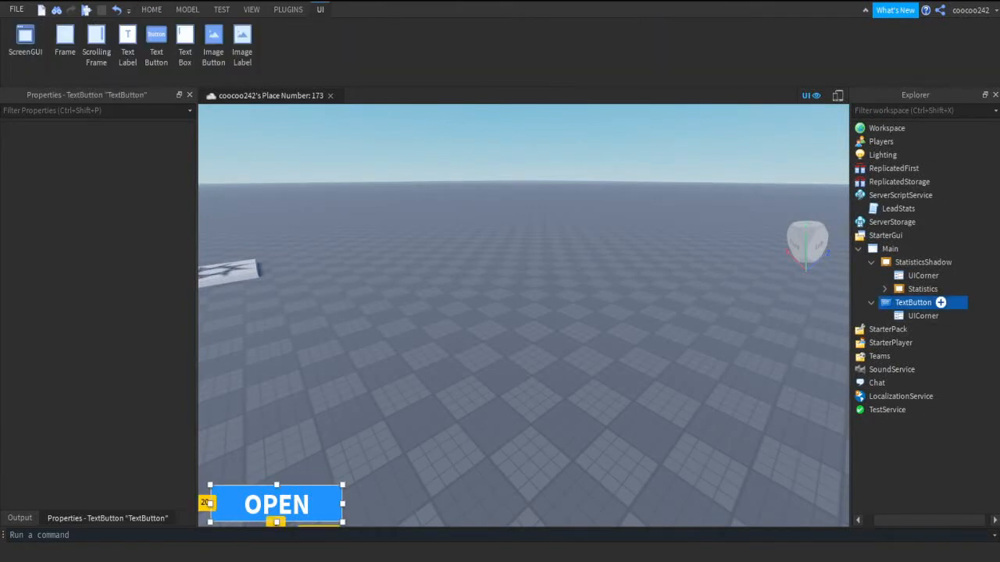
key("F2")
type("Ooggle")
key("Return")
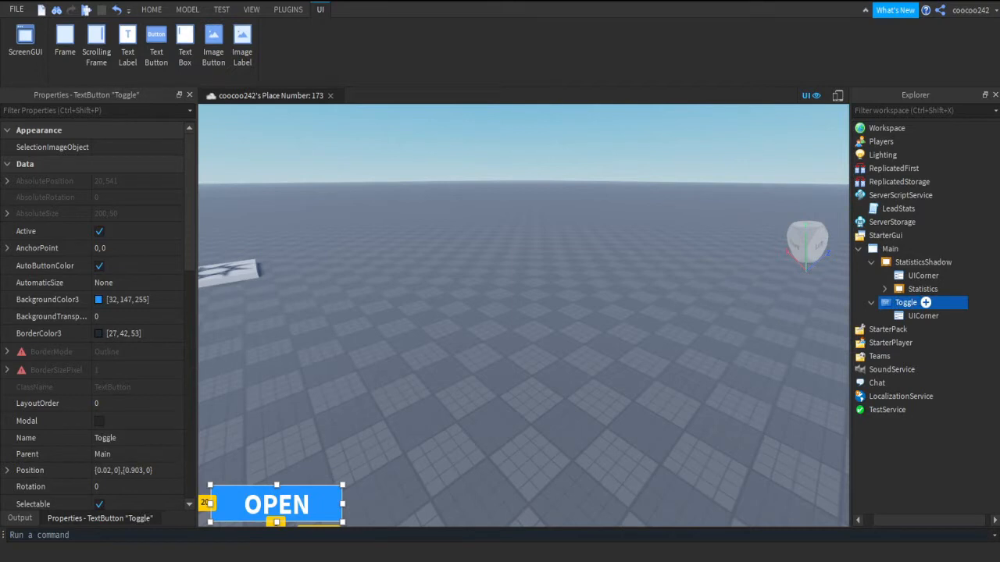
Replace the default code in the Toggle button's new LocalScript with a gui variable set to script.Parent.Parent.StatisticsShadow.
key("ctrl+a")
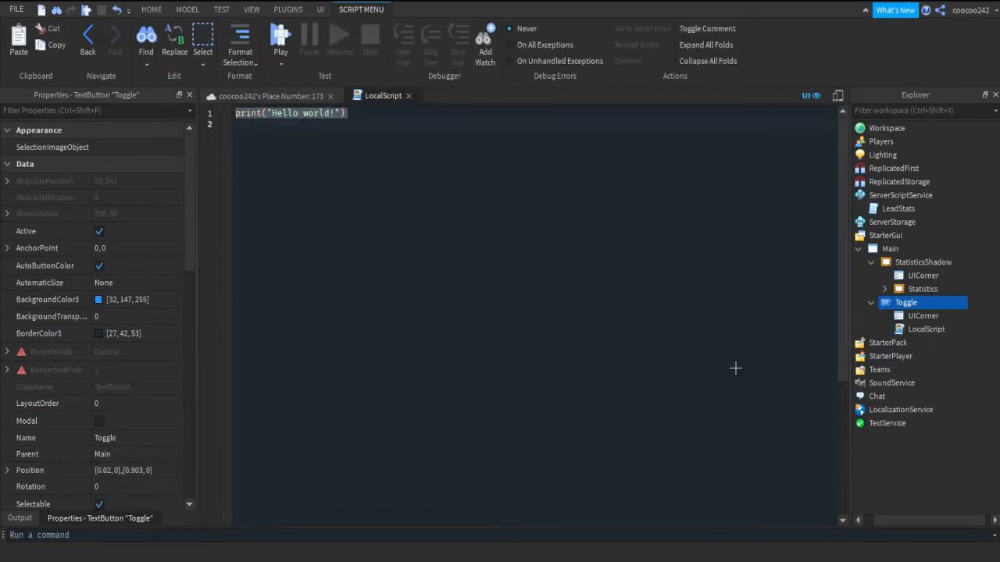
key("BackSpace")
type("local gu")
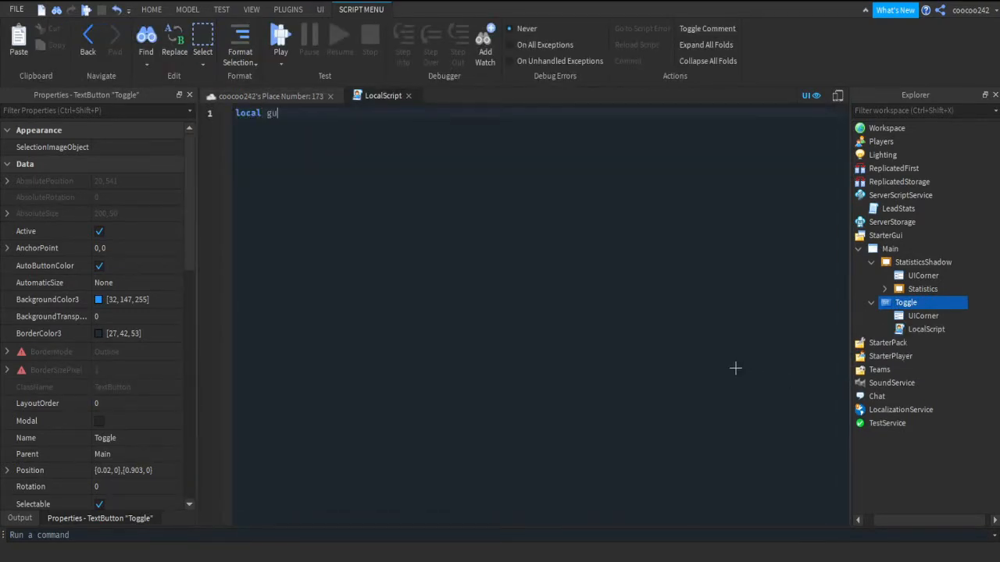
type("i = script.Parent.Parent.statisticsShadow")
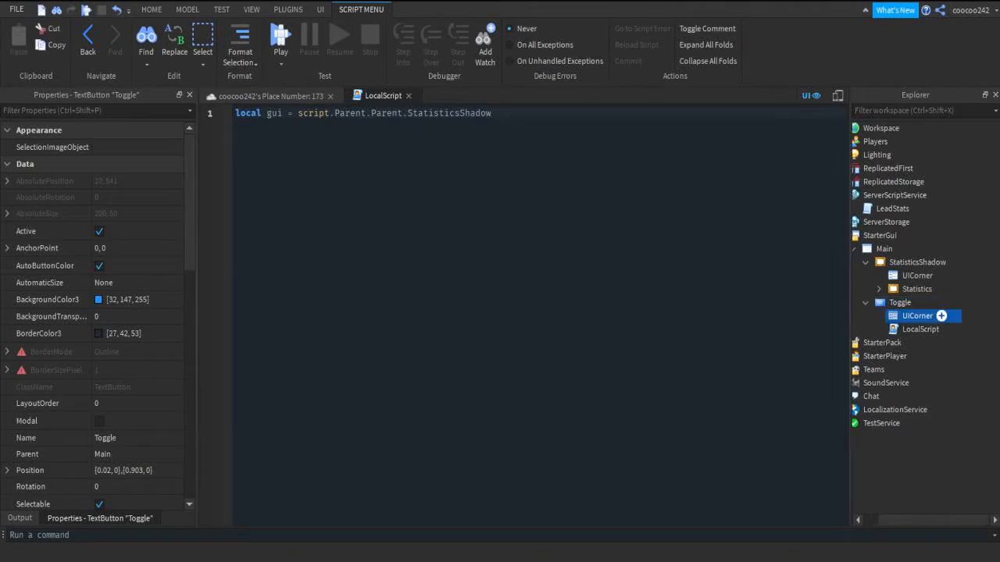
left_click(926, 329)
left_click(925, 302)
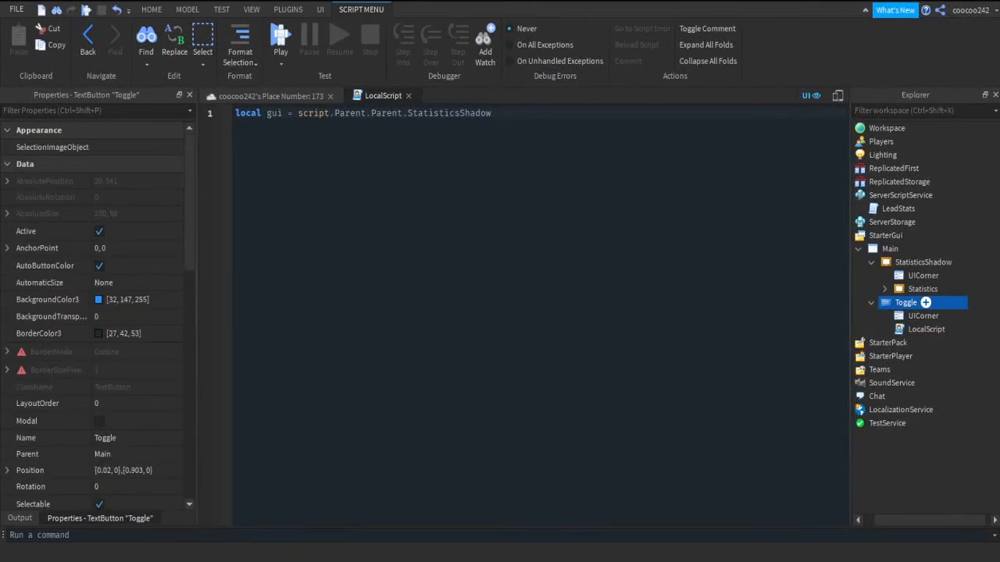
left_click(891, 248)
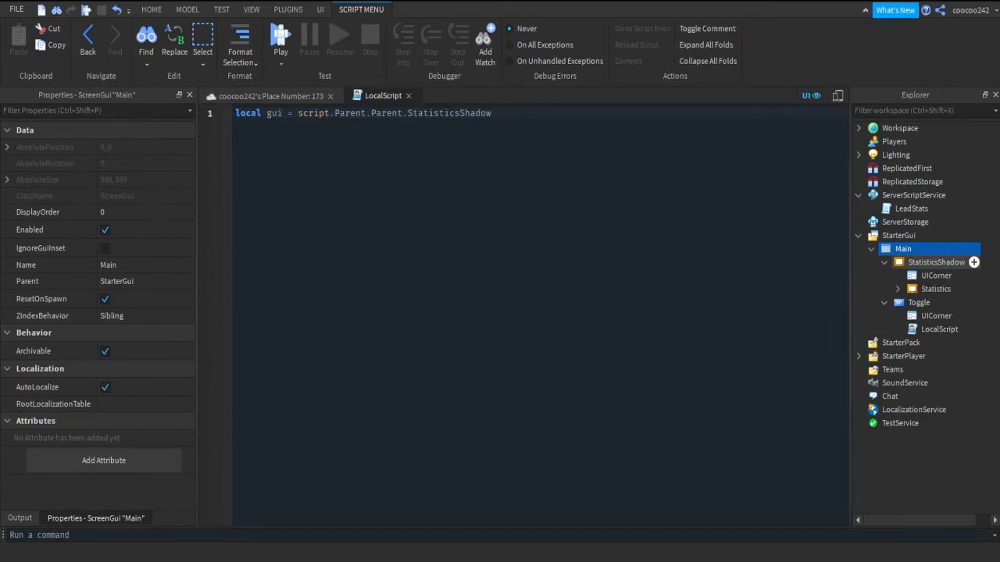
left_click(938, 262)
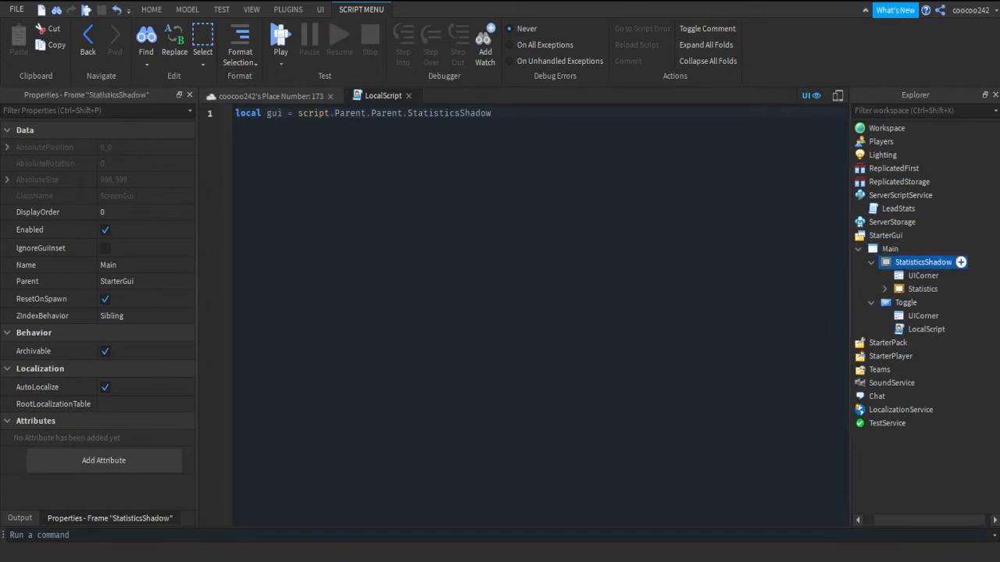
Declare a tweenservice variable on the second line as game:GetService("TweenService").
left_click(628, 143)
key("Return")
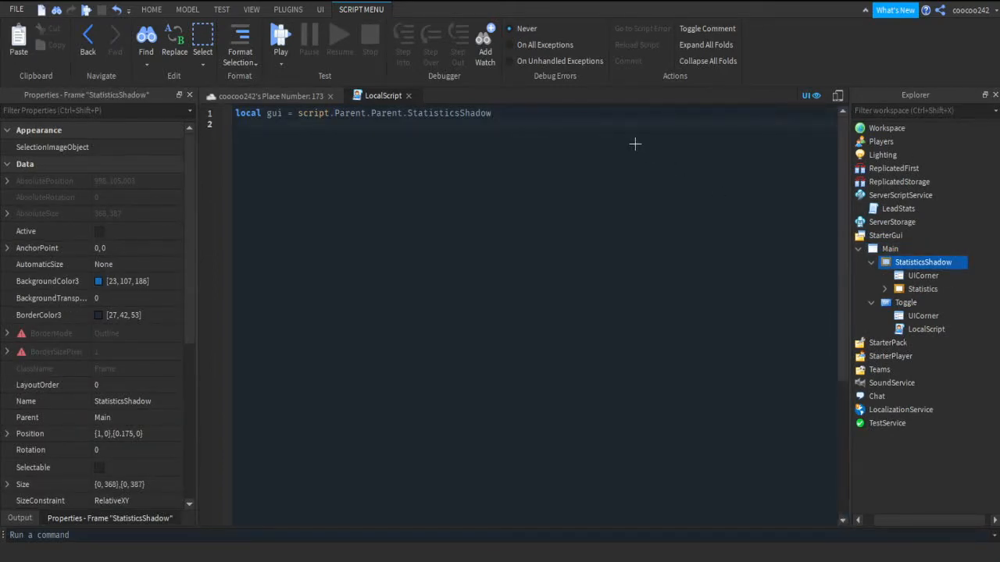
type("local tweenservice = game:get")
key("Tab")
type("(")
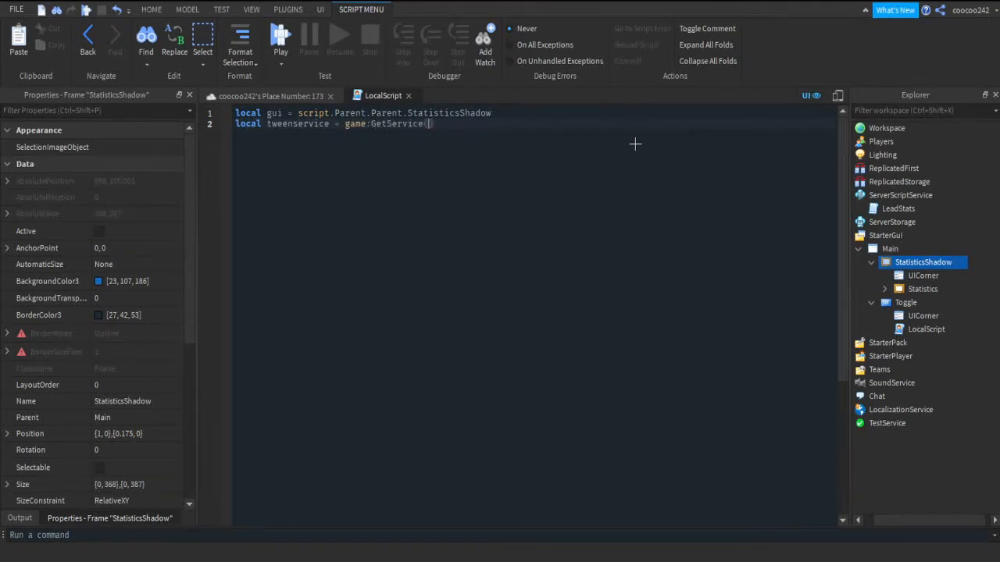
type("\"twee")
key("Tab")
type(")")
Add a handler below the variables that connects a function to script.Parent.MouseButton1Click, with a blank line inside its body.
key("Return")
key("Return")
type("script.Parent.mouseButton1Click:connect(function()")
key("Return")
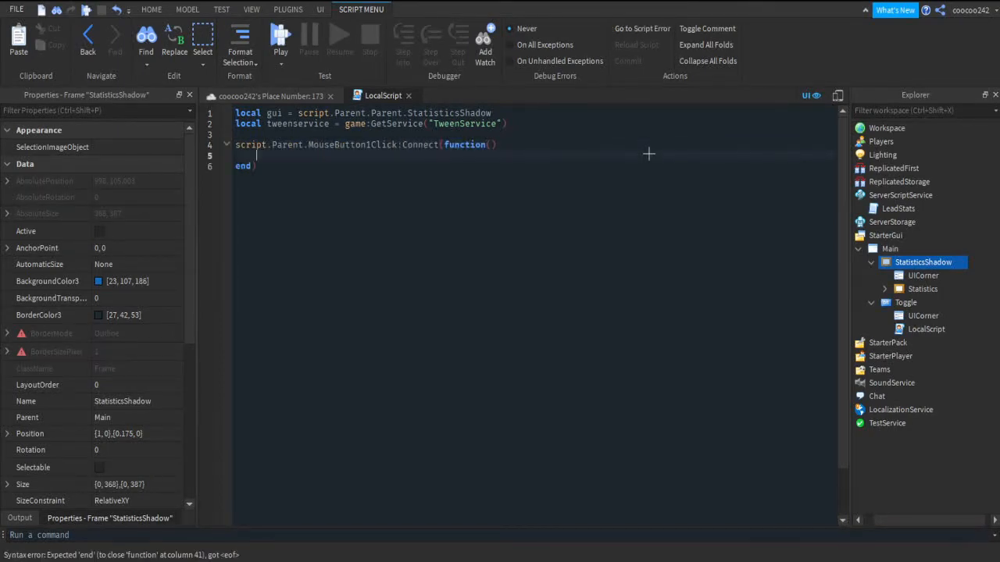
key("Return")
type("tween")
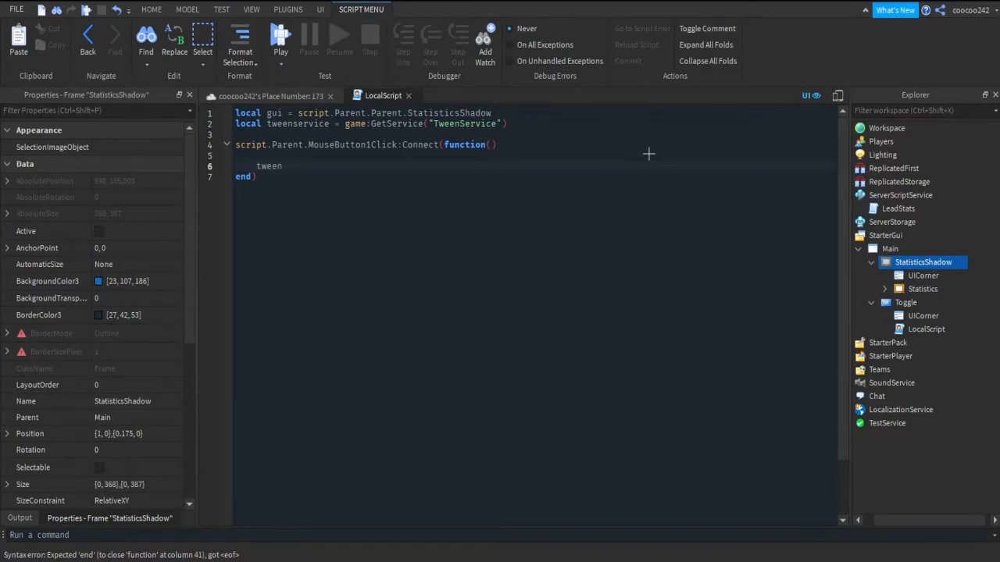
type("service:")
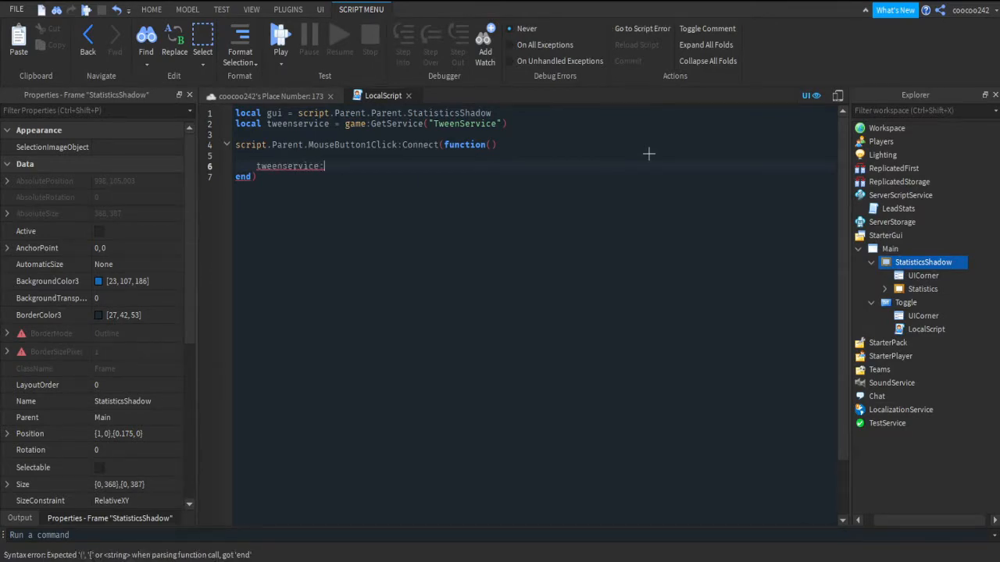
key("BackSpace")
key("BackSpace")
key("BackSpace")
key("BackSpace")
key("BackSpace")
key("BackSpace")
key("BackSpace")
key("BackSpace")
key("BackSpace")
key("BackSpace")
key("BackSpace")
key("BackSpace")
key("BackSpace")
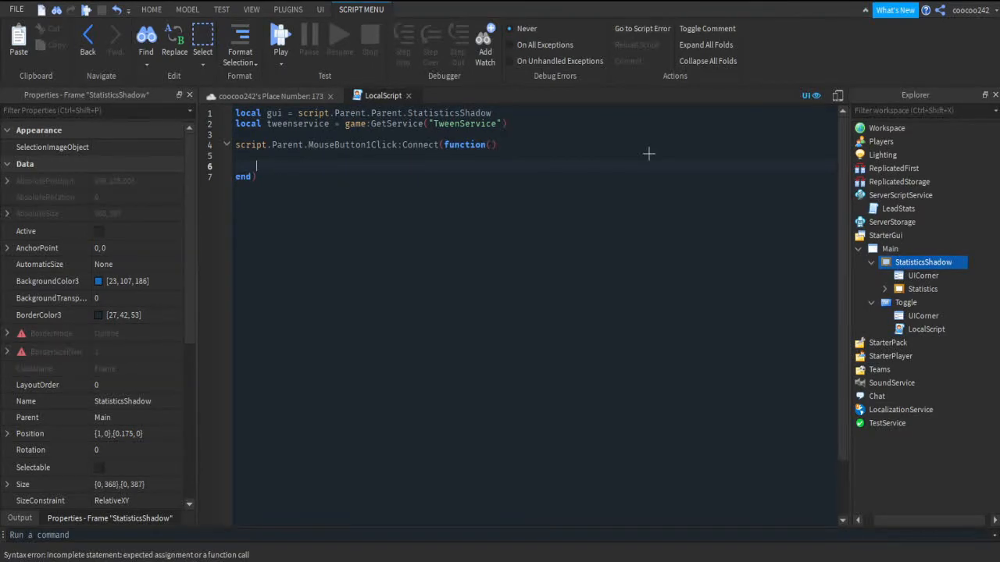
Add an empty gui:TweenPosition() call inside the MouseButton1Click function.
type("gui:tween")
key("Tab")
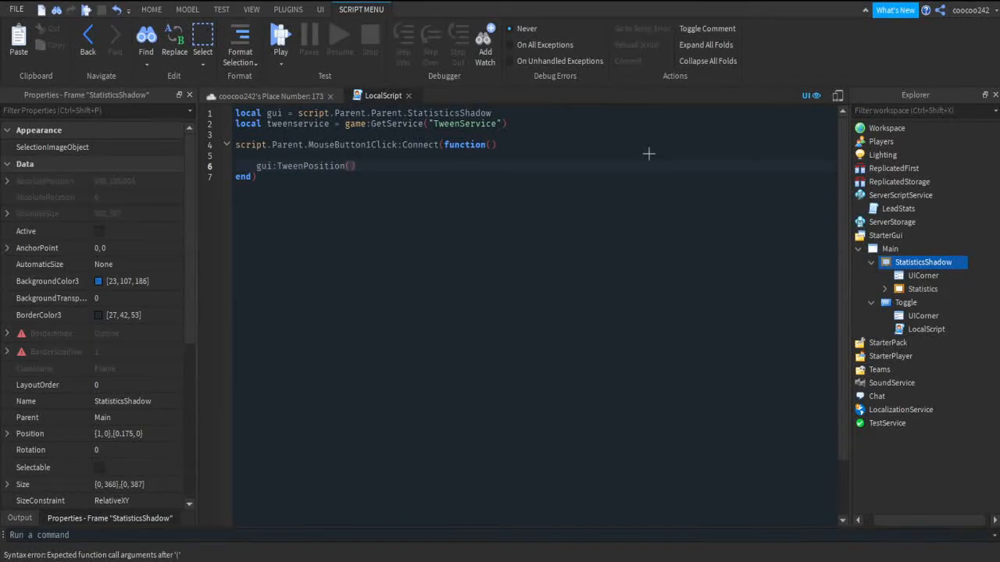
left_click(306, 96)
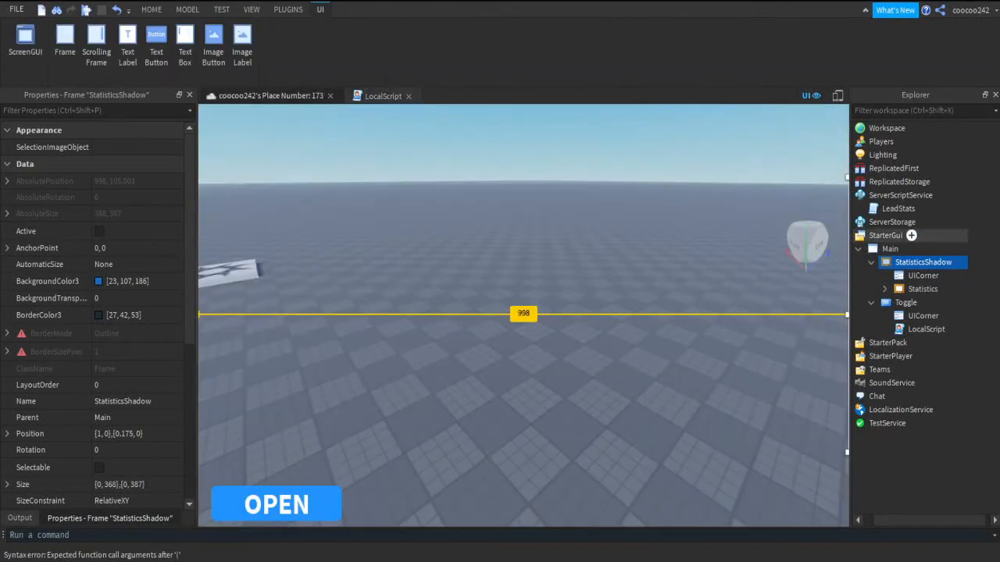
left_click(866, 474)
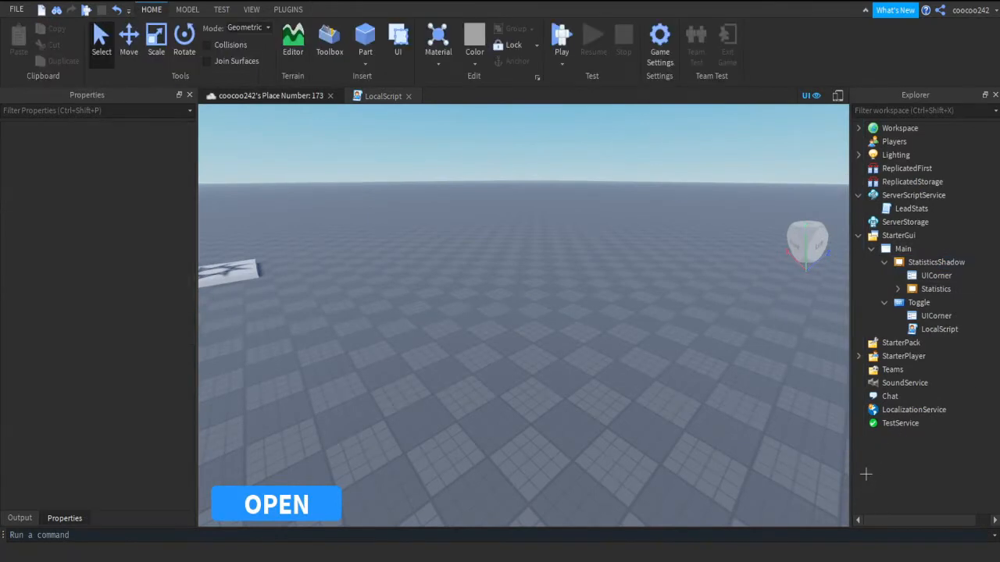
key("ctrl+z")
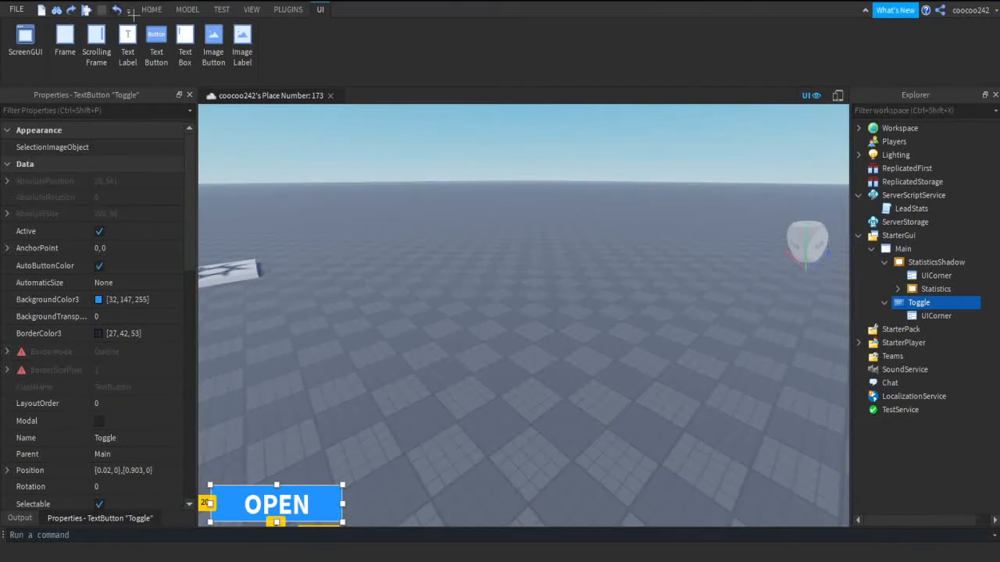
left_click(72, 9)
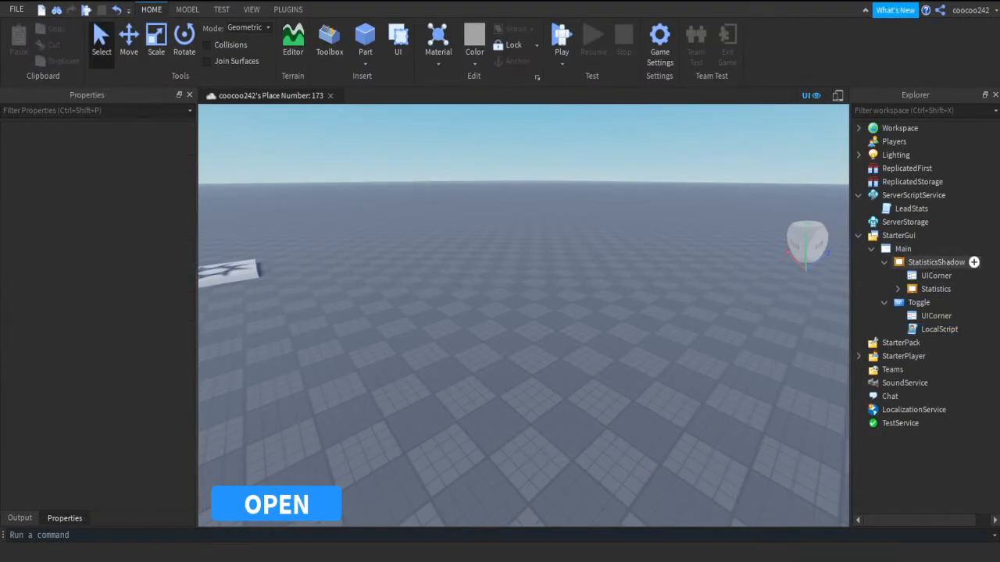
Widen the StatisticsShadow frame to 375 x 387 and move it horizontally to the viewport's centre, at position {0.312, 0},{0.175, 0}.
left_click(937, 289)
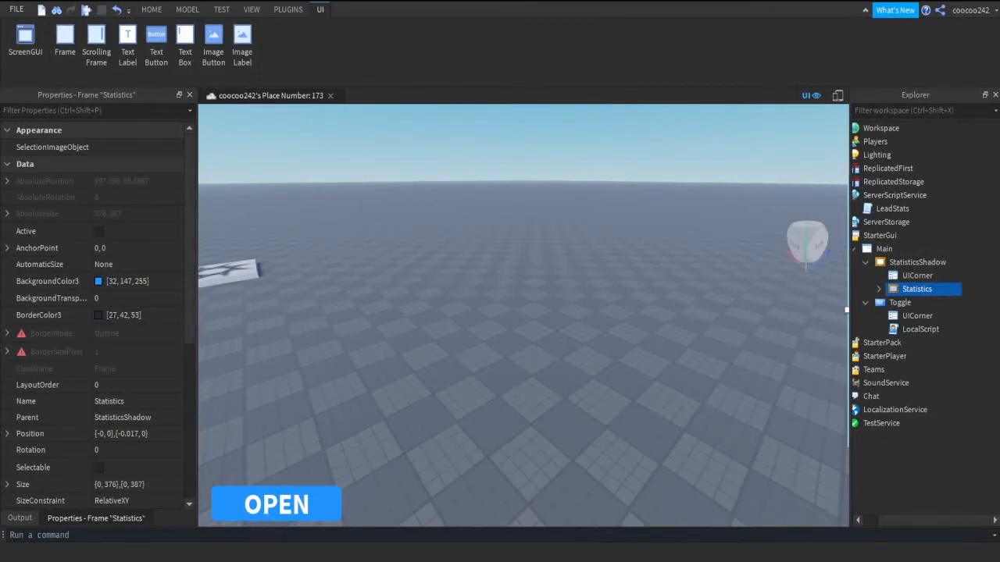
left_click(919, 262)
left_click_drag(847, 315, 843, 315)
left_click_drag(847, 437, 408, 444)
left_click_drag(511, 556, 506, 554)
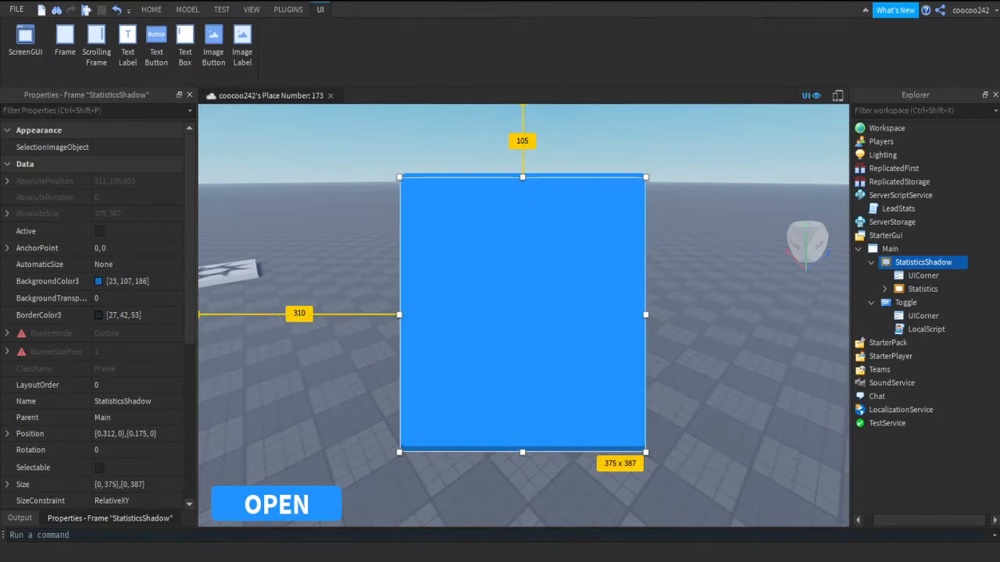
left_click(832, 359)
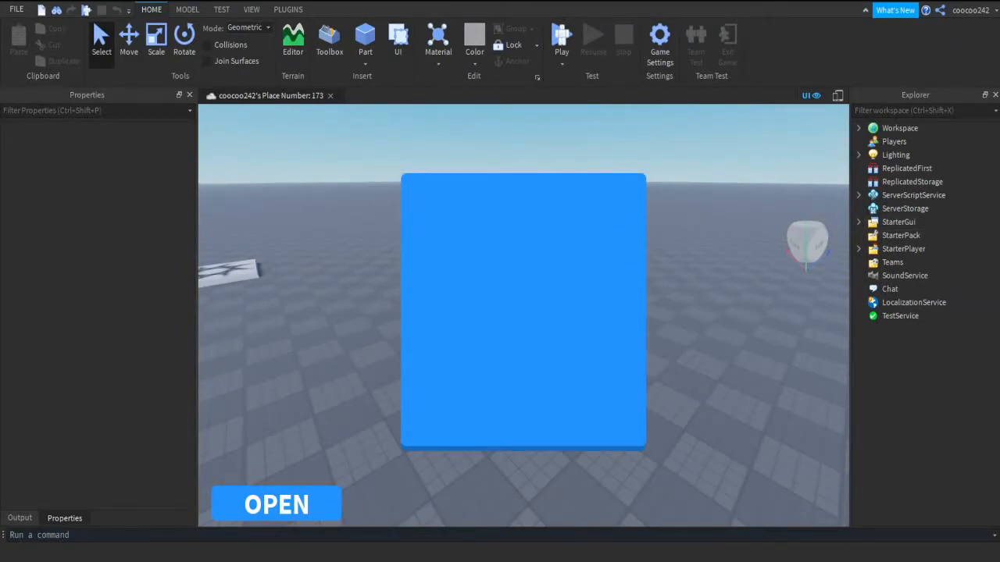
Copy the Position value of the StatisticsShadow frame inside the Main ScreenGui.
left_click(858, 222)
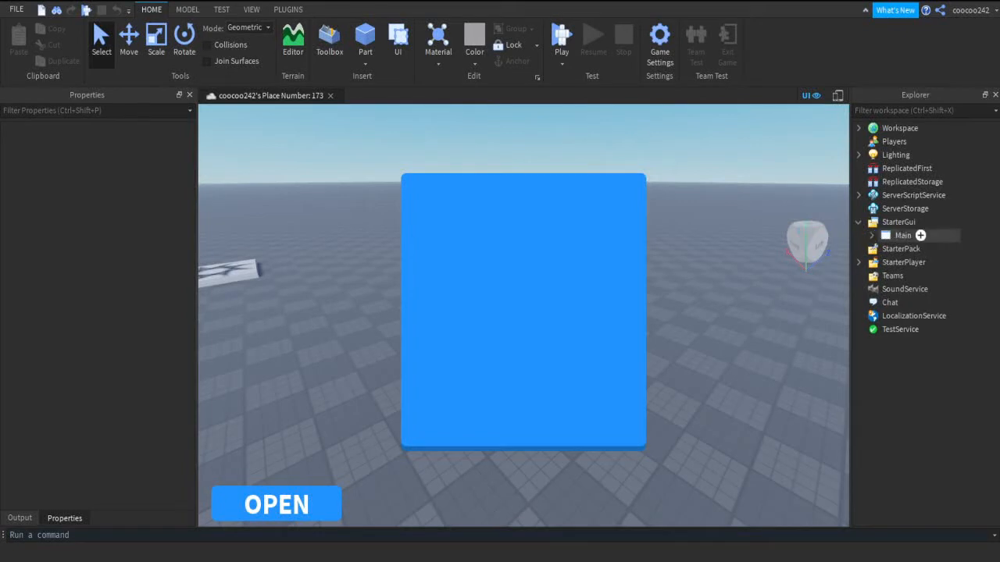
left_click(872, 236)
left_click(935, 248)
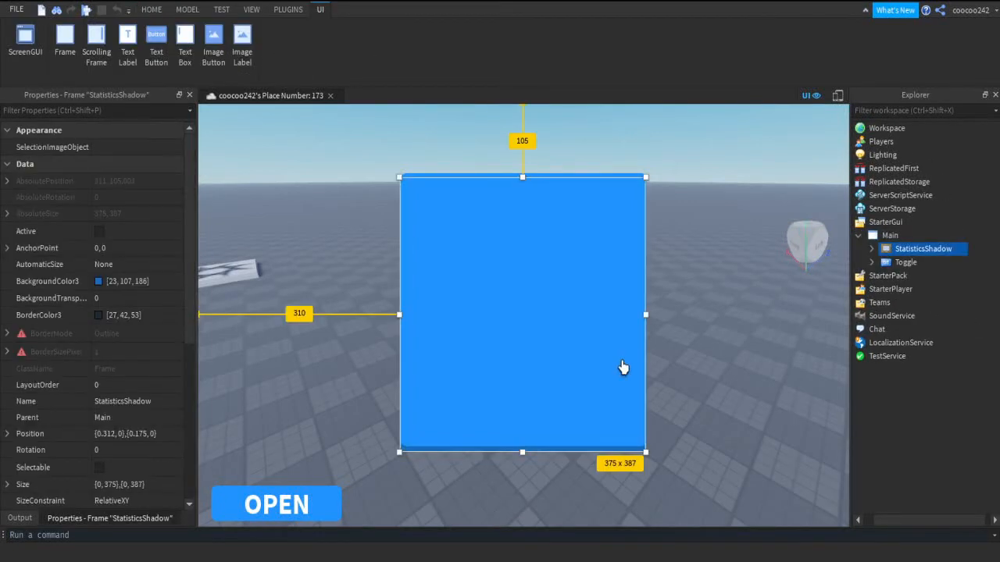
scroll(153, 414, "down", 4)
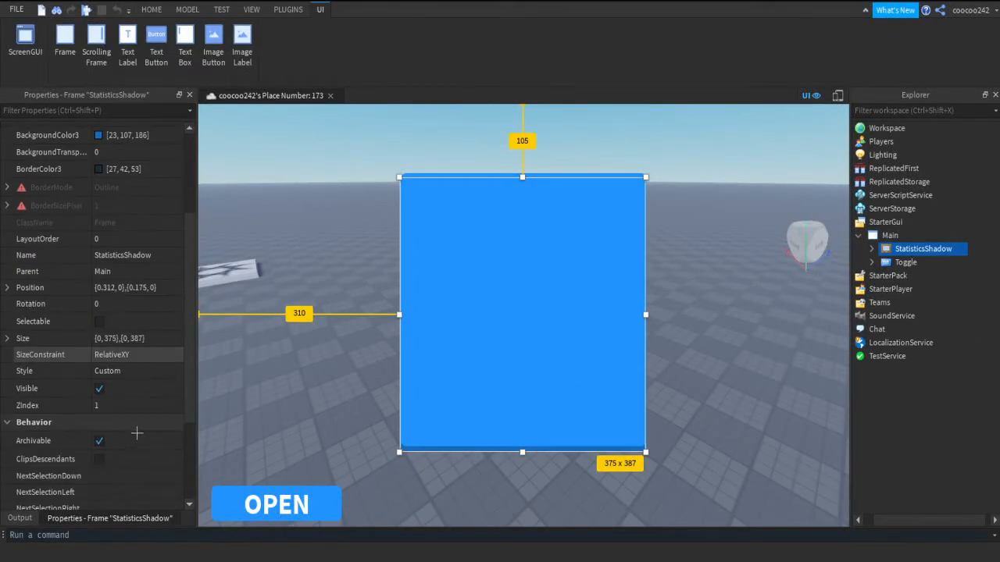
scroll(160, 351, "up", 5)
scroll(129, 351, "down", 6)
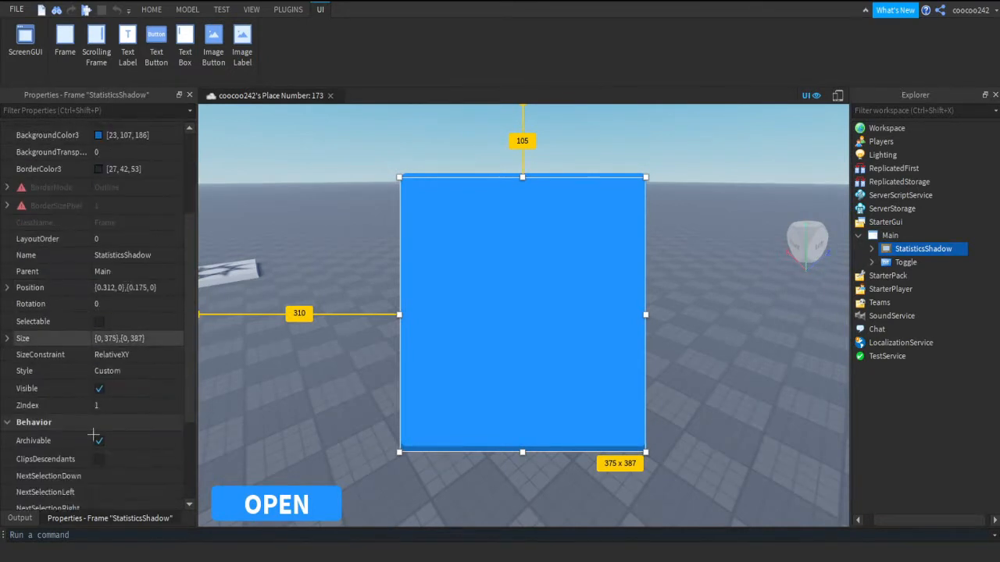
scroll(107, 388, "up", 3)
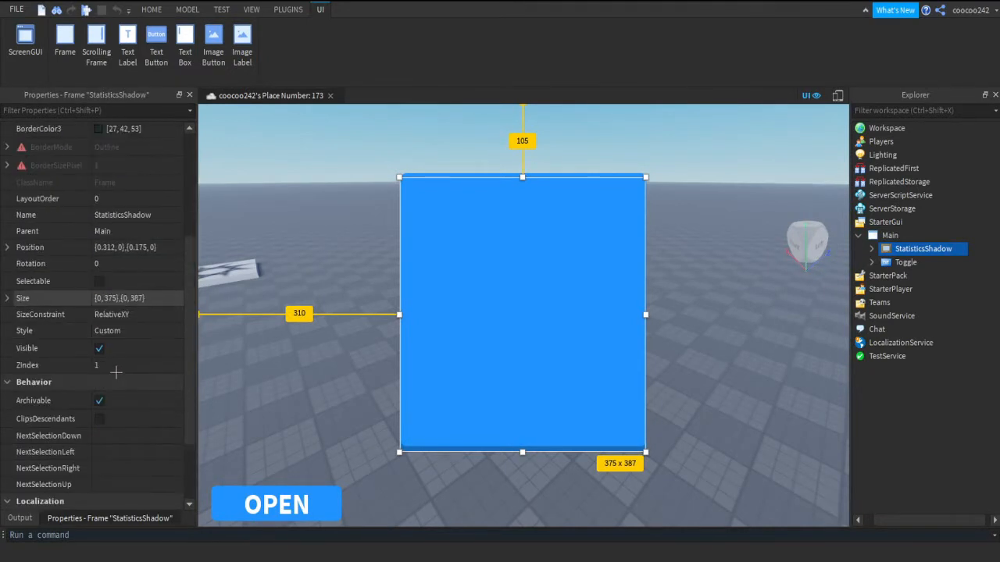
left_click(125, 247)
key("ctrl+c")
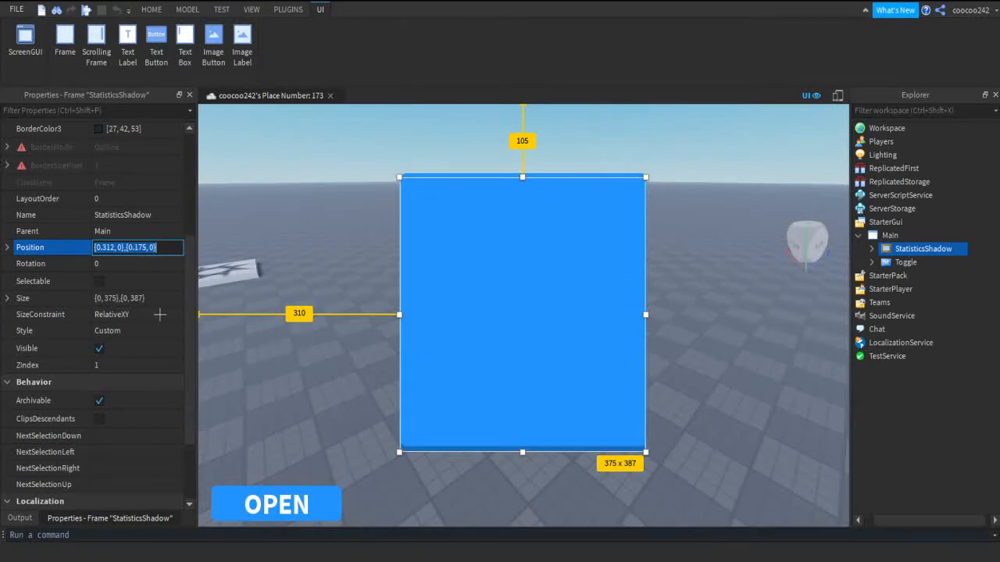
Reopen the Toggle button's LocalScript and delete the tweenservice declaration from its second line.
left_click(872, 263)
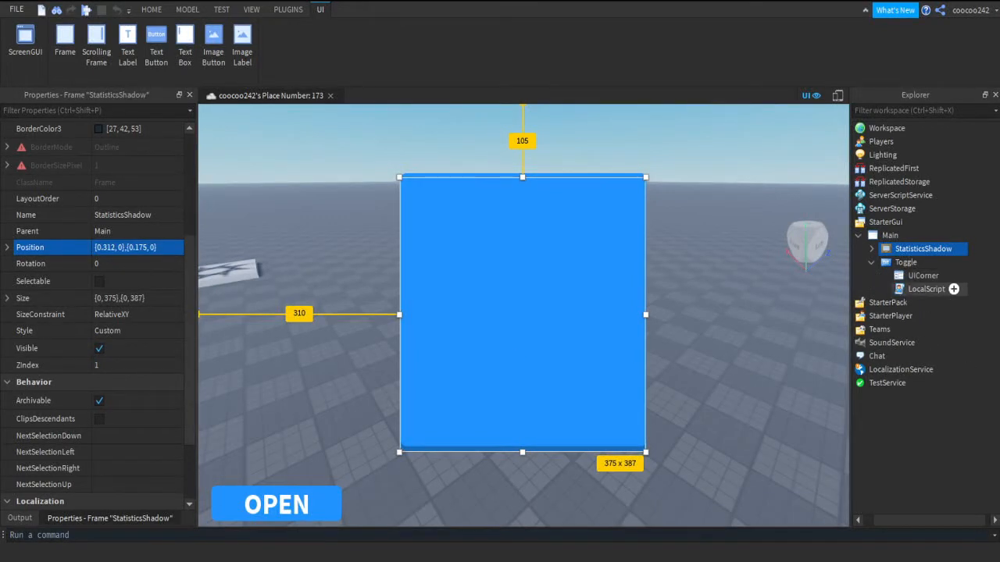
double_click(927, 289)
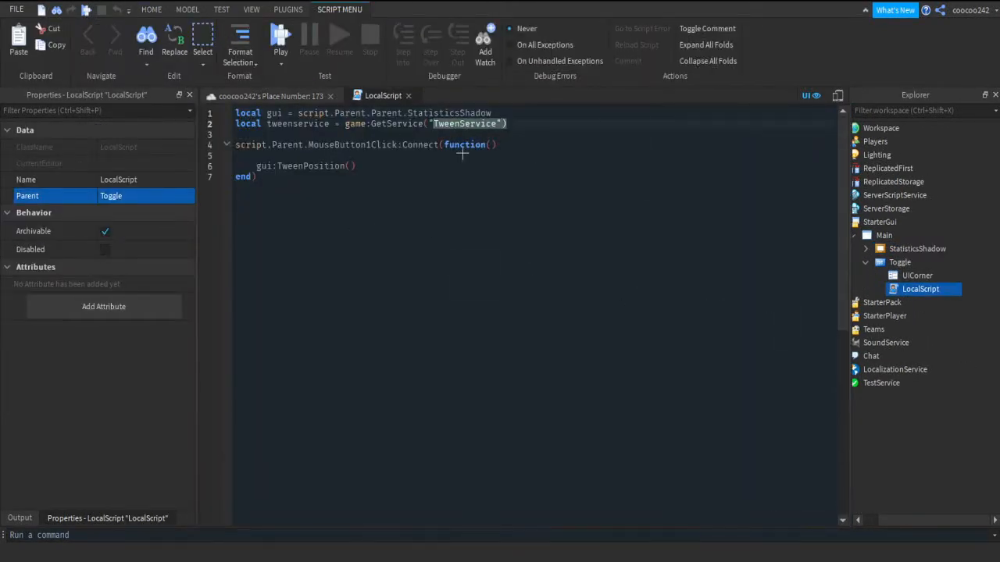
key("shift+Home")
key("BackSpace")
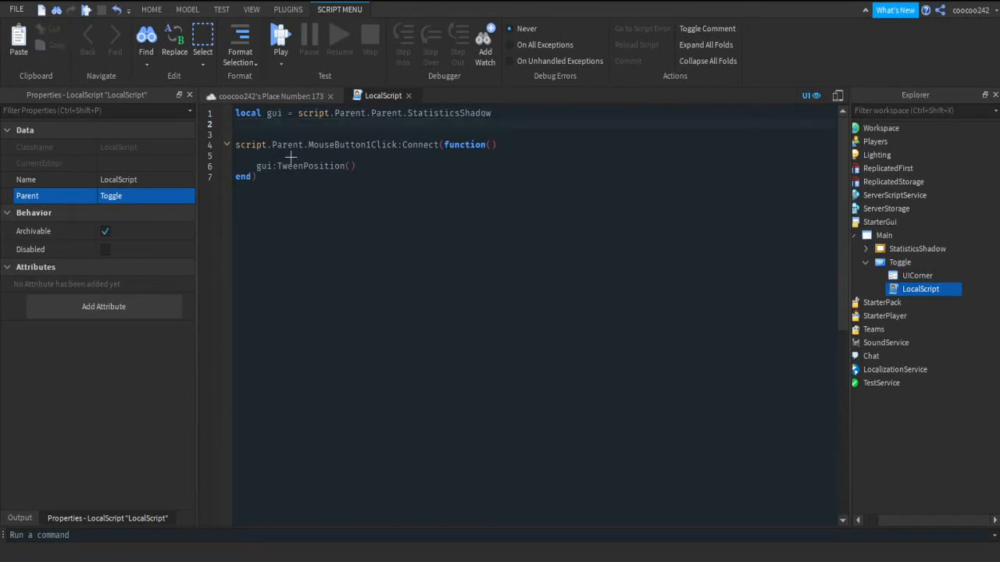
Give the TweenPosition call a UDim2.new argument on its own line, containing the copied position {0.312, 0},{0.175, 0}.
key("Down")
key("Down")
key("Down")
key("Down")
key("End")
key("Left")
key("Return")
type("UDim")
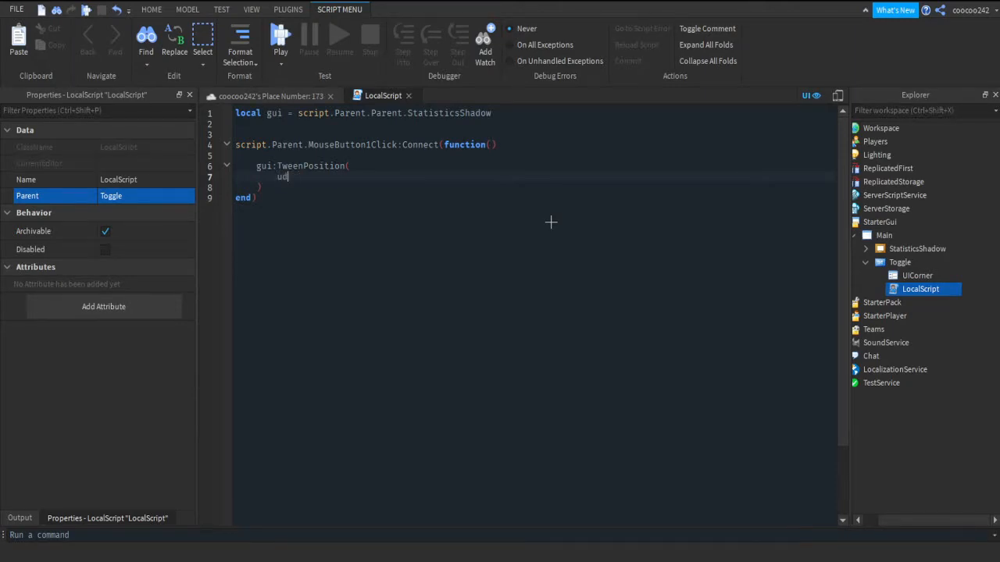
key("Tab")
type(".new(")
key("ctrl+v")
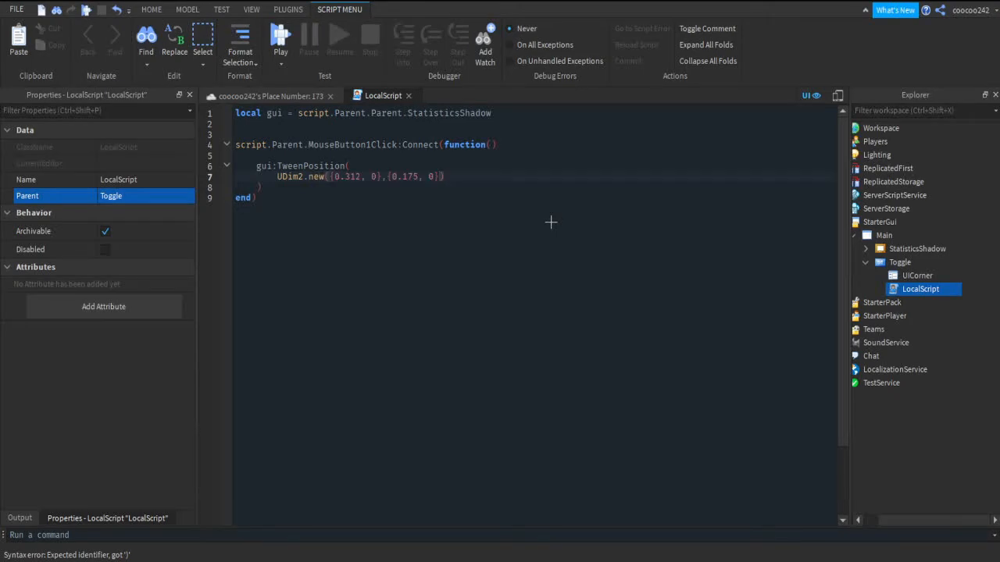
Remove the curly braces from the pasted position so the argument reads UDim2.new(0.312, 0,0.175, 0).
key("BackSpace")
key("Left")
key("Left")
key("Left")
key("Left")
key("Left")
key("Left")
key("Left")
key("Left")
key("BackSpace")
key("Left")
key("BackSpace")
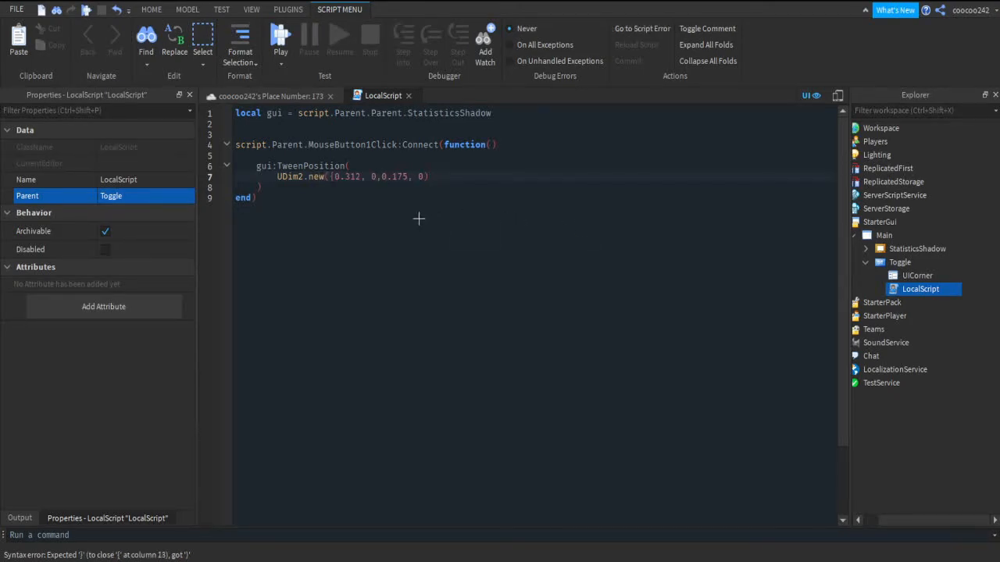
key("BackSpace")
key("End")
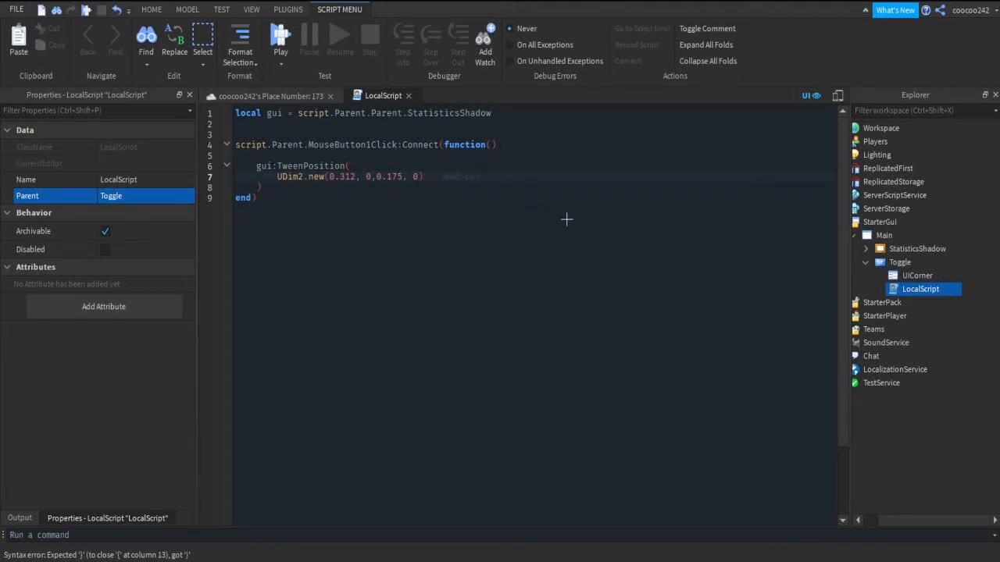
Delete the "end pos" comment after the UDim2.new argument and continue with a comma onto a new argument line.
key("ctrl+shift+Left")
key("ctrl+shift+Left")
key("ctrl+shift+Left")
key("Right")
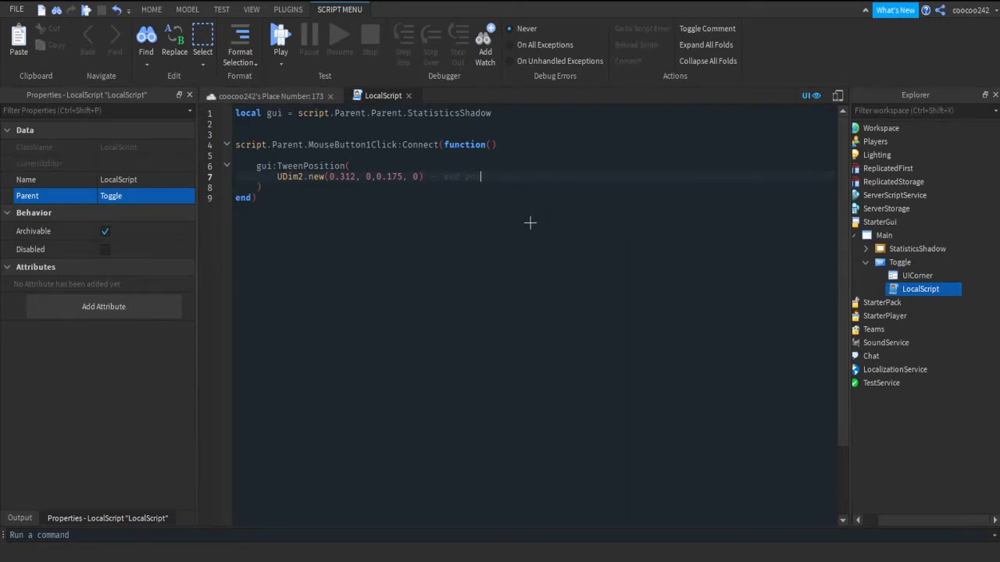
key("Return")
key("Up")
key("End")
key("ctrl+shift+Left")
key("ctrl+shift+Left")
key("ctrl+shift+Left")
key("BackSpace")
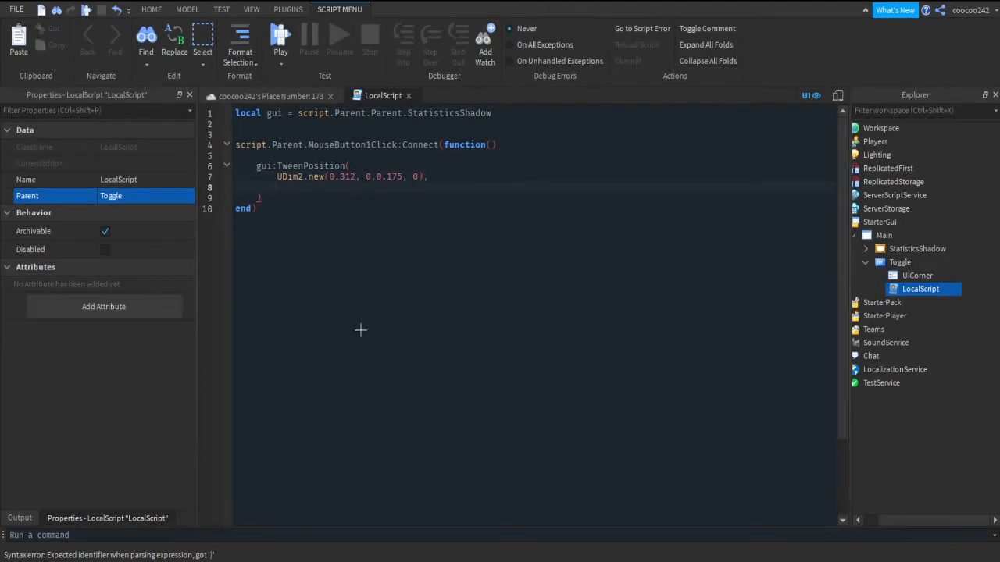
Add the arguments "Out", "Quad" and 0.5 on separate lines below the UDim2.new argument of the TweenPosition call.
type("Out\",")
key("Return")
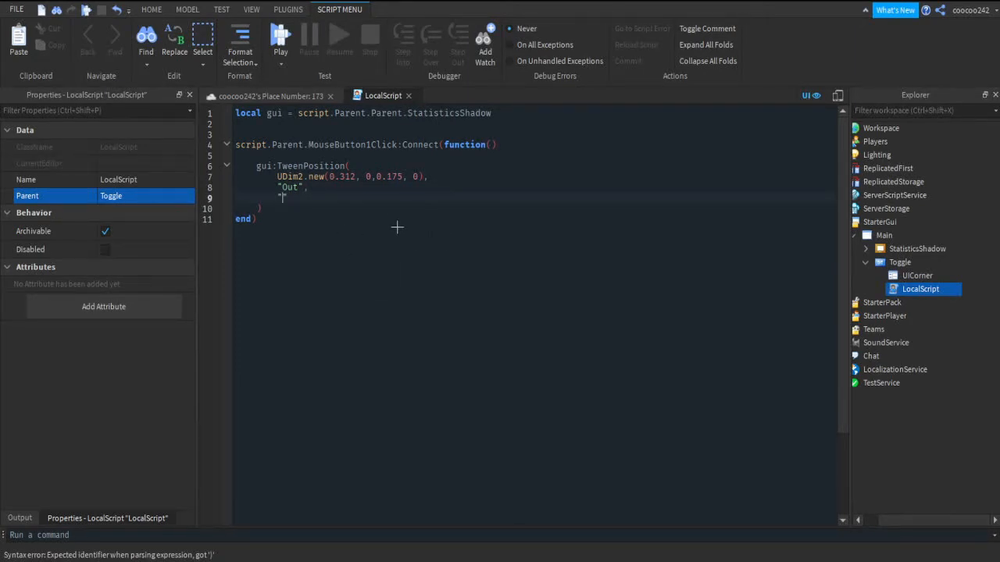
type("Quad\",")
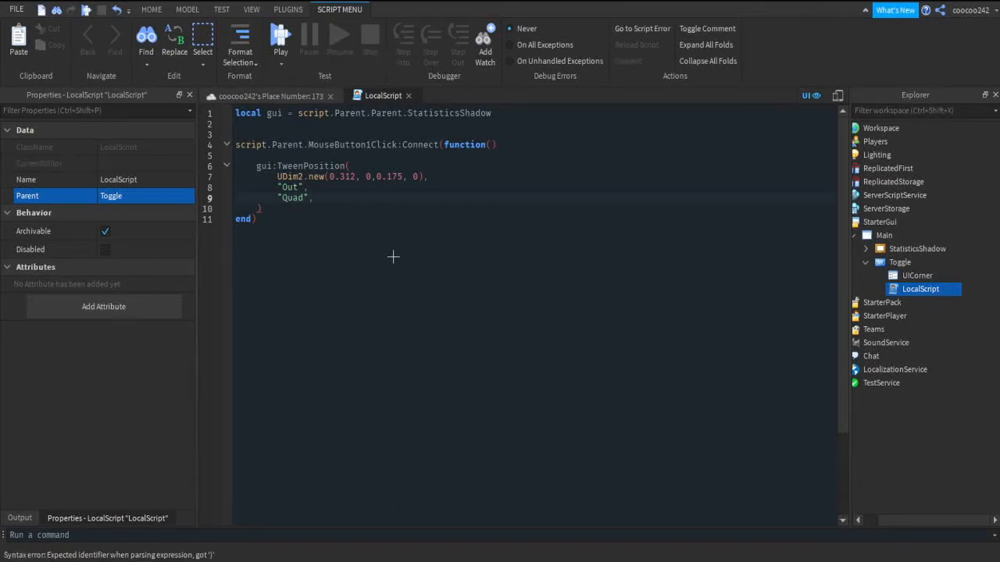
key("Return")
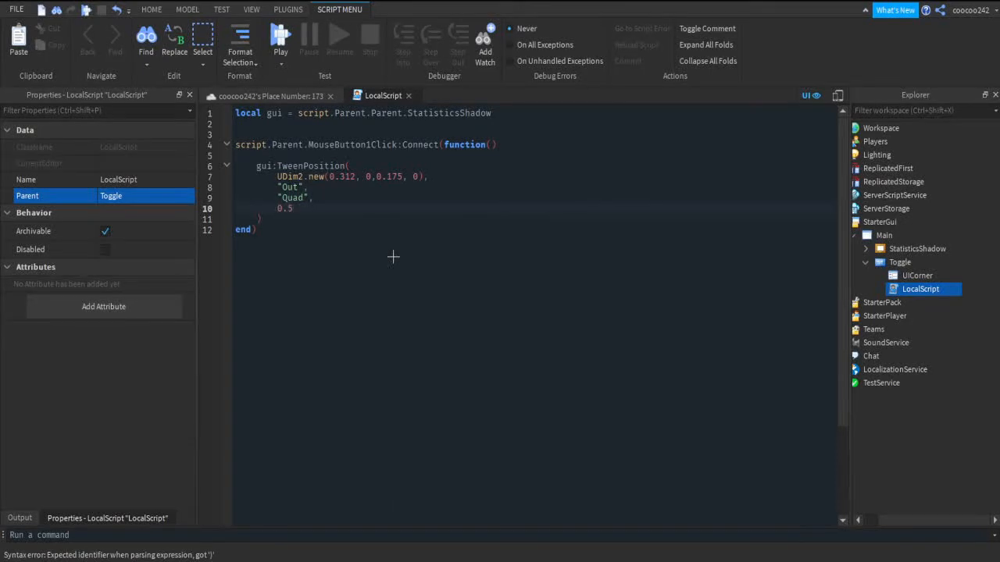
type("0.5,")
key("Return")
type("\"")
key("BackSpace")
type("false")
key("Up")
key("Left")
key("shift+Left")
key("shift+Left")
key("shift+Left")
key("shift+Left")
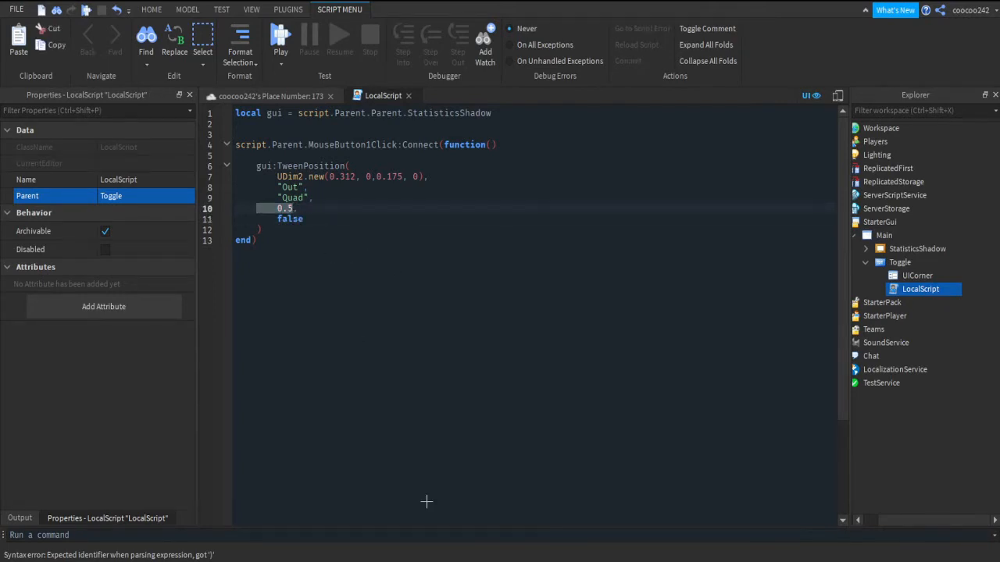
key("Down")
key("Home")
key("shift+End")
key("BackSpace")
key("BackSpace")
key("BackSpace")
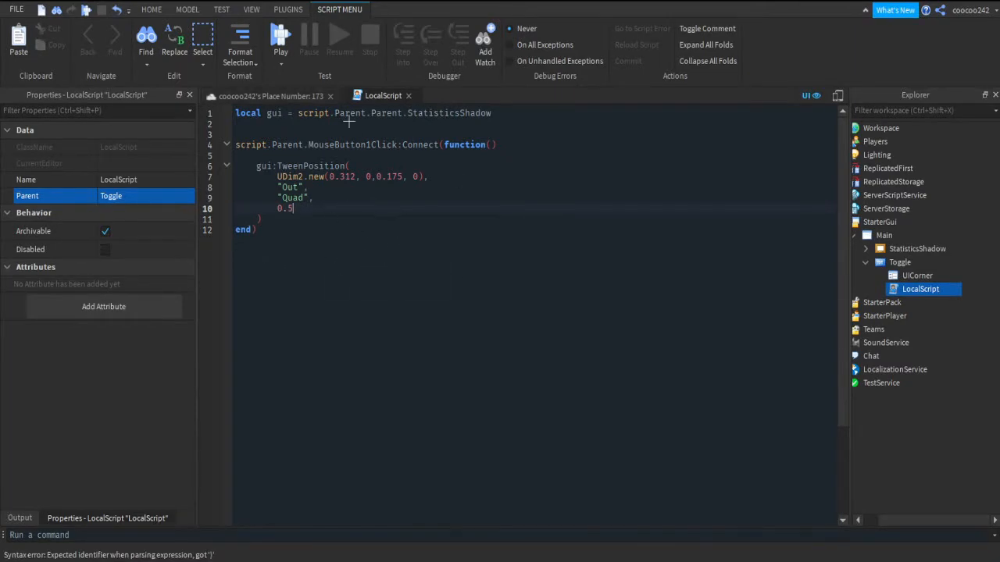
Check the Toggle button in the place view and examine the TweenPosition arguments in its LocalScript.
left_click(269, 96)
left_click(906, 262)
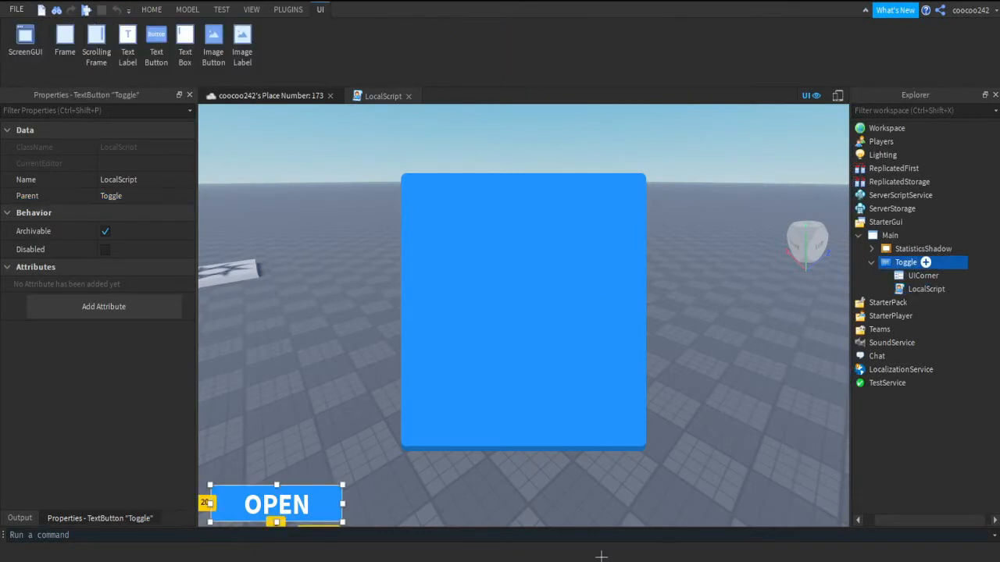
left_click_drag(519, 558, 585, 559)
key("ctrl+z")
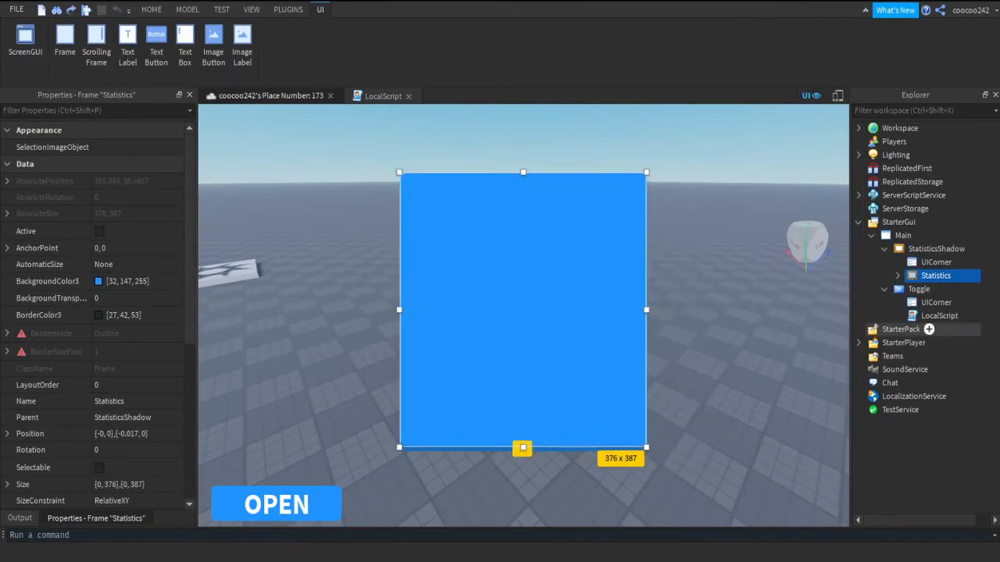
double_click(938, 316)
left_click_drag(329, 176, 419, 177)
left_click(341, 197)
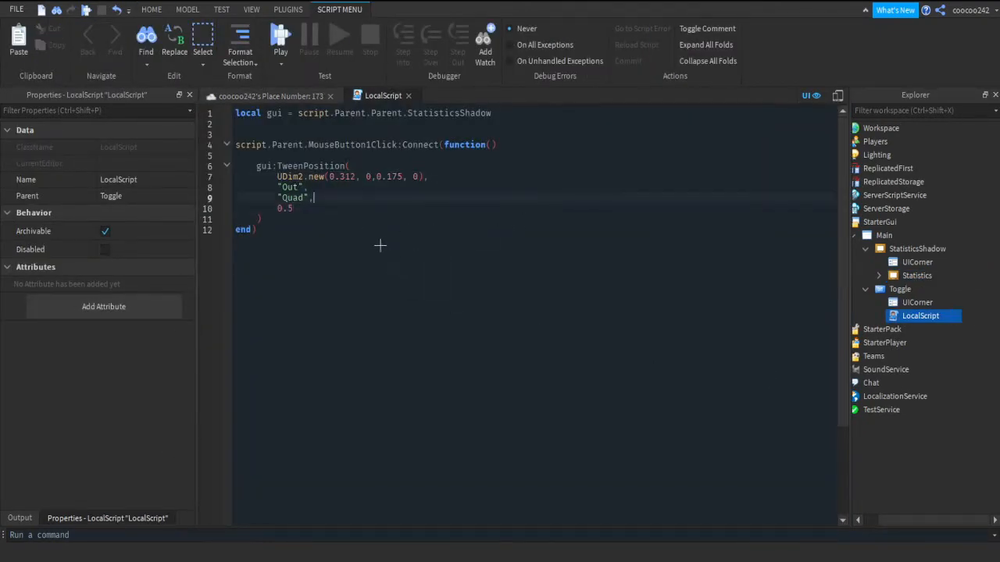
double_click(292, 198)
left_click(300, 208)
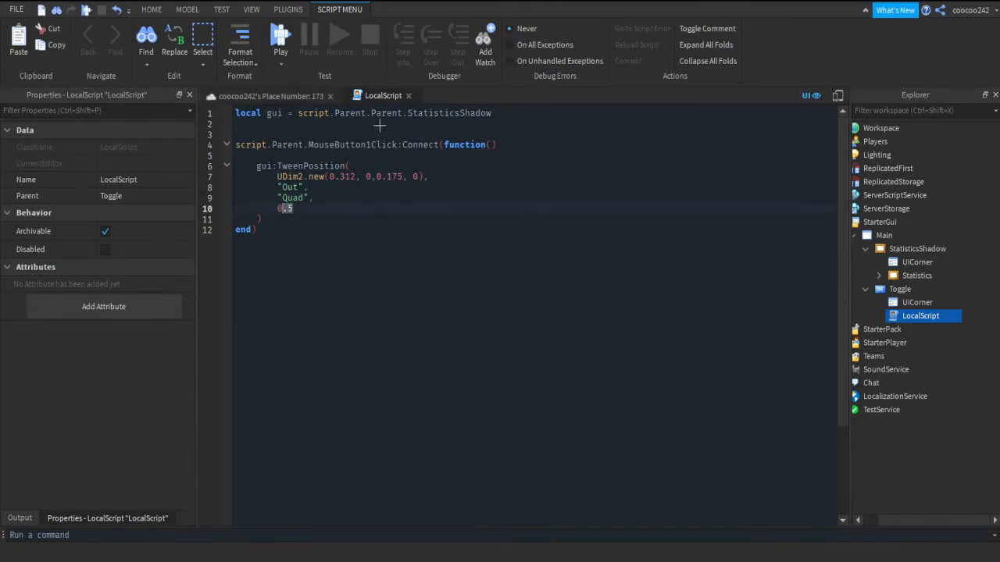
Move the StatisticsShadow frame horizontally off the screen to position {1, 0},{0.175, 0} and copy that position value.
left_click(269, 96)
left_click(917, 275)
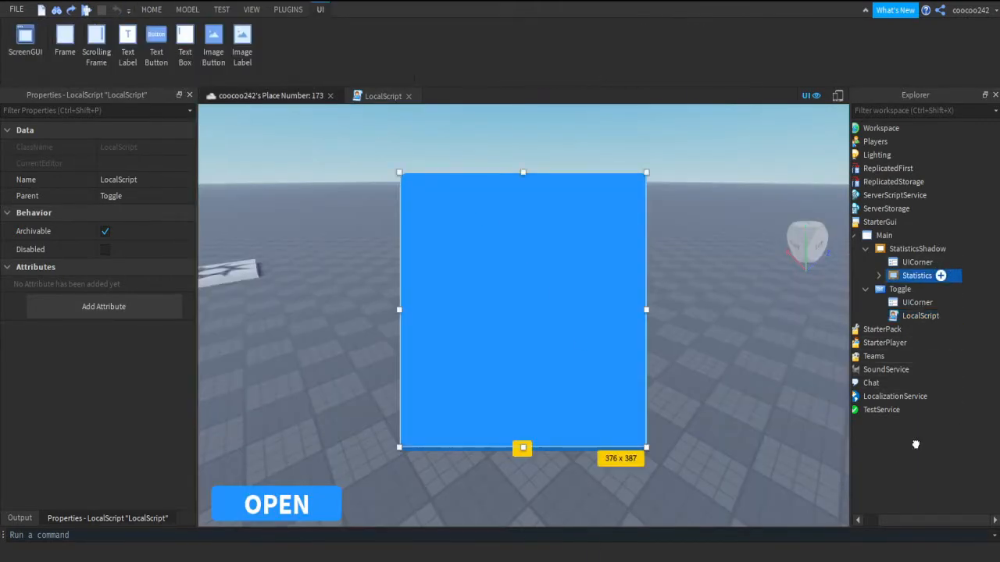
left_click(922, 249)
left_click_drag(438, 313, 888, 314)
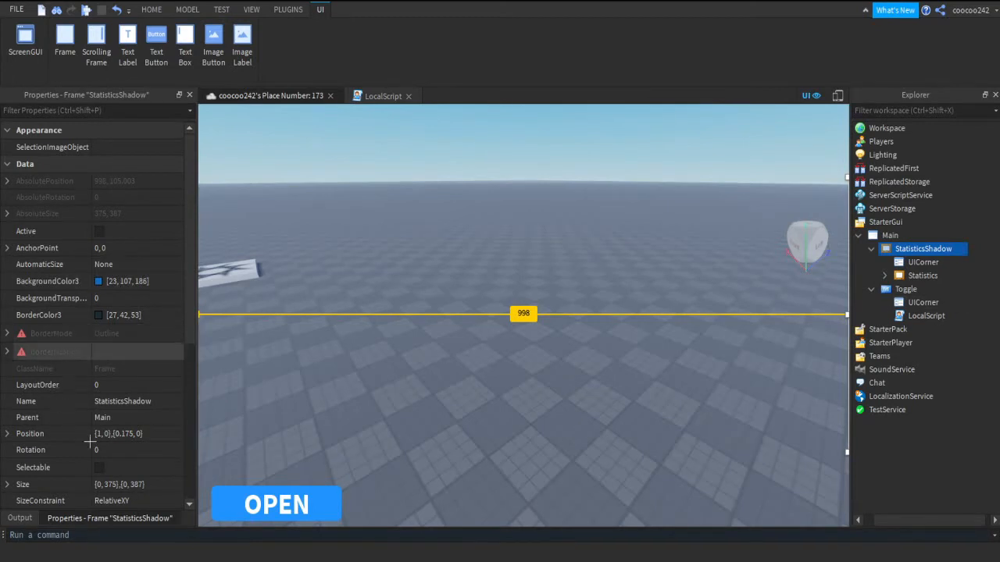
scroll(109, 461, "down", 6)
scroll(158, 389, "up", 3)
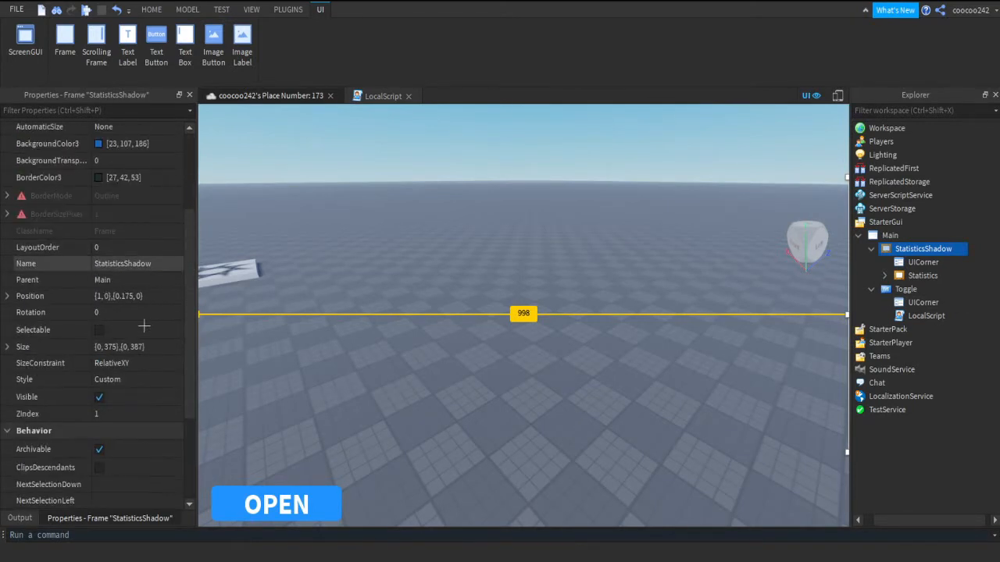
left_click(152, 297)
key("ctrl+c")
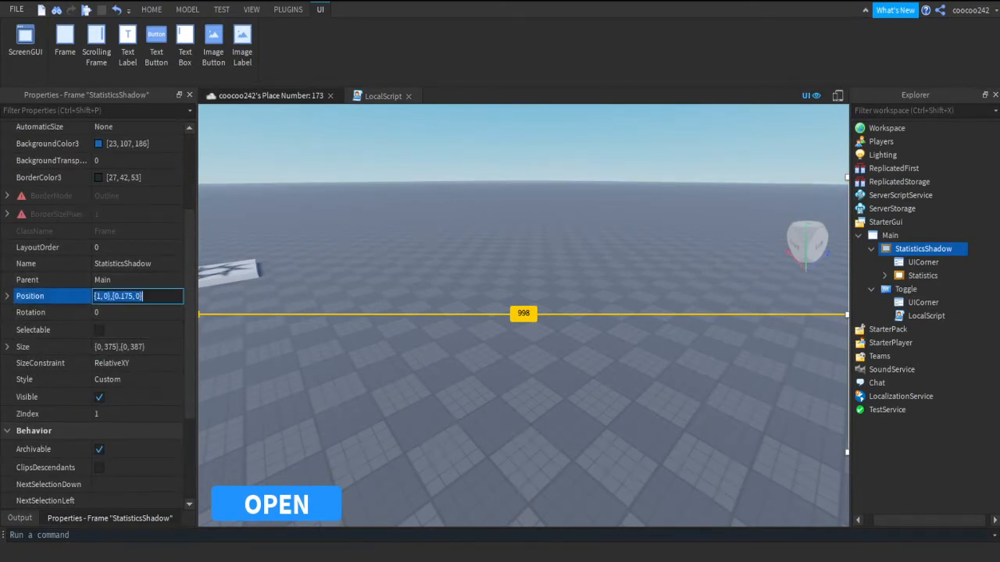
Reopen the Toggle button's LocalScript and declare local on = false below the gui variable.
double_click(925, 316)
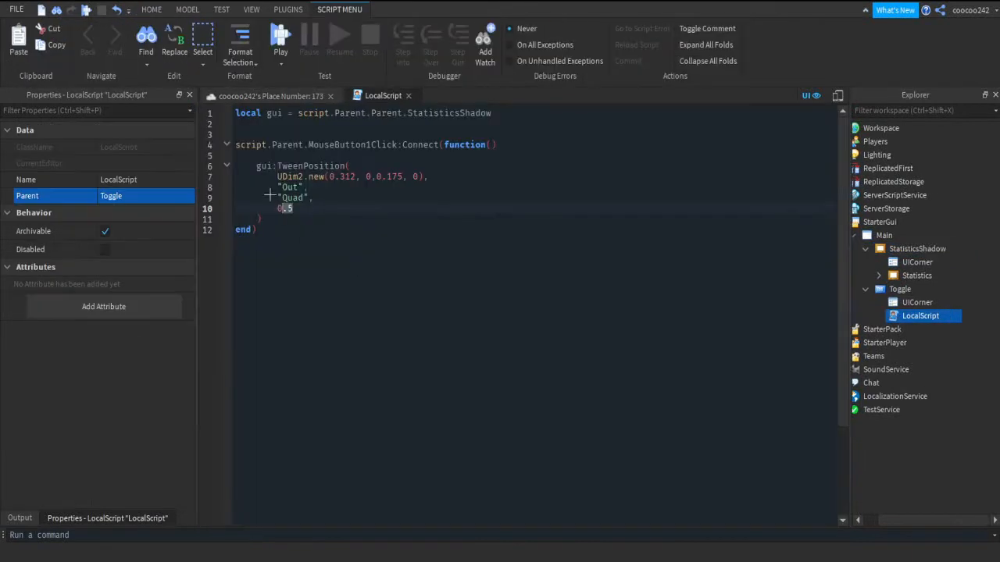
left_click(632, 115)
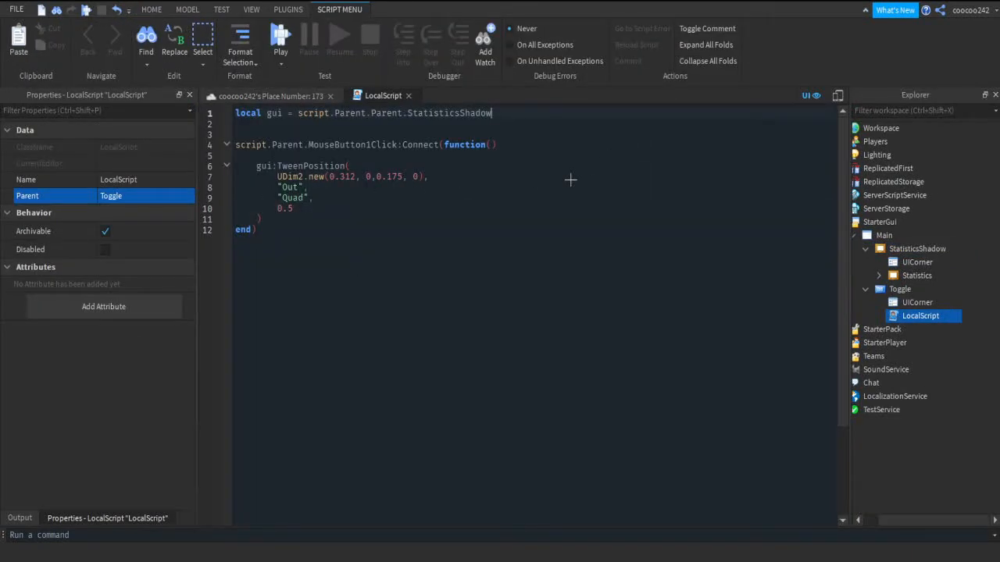
key("Return")
type("ki")
key("BackSpace")
key("BackSpace")
type("local on = false")
Wrap the TweenPosition call inside the click function in an "if on == false then" block closed with end.
key("Down")
key("Down")
key("Down")
key("Down")
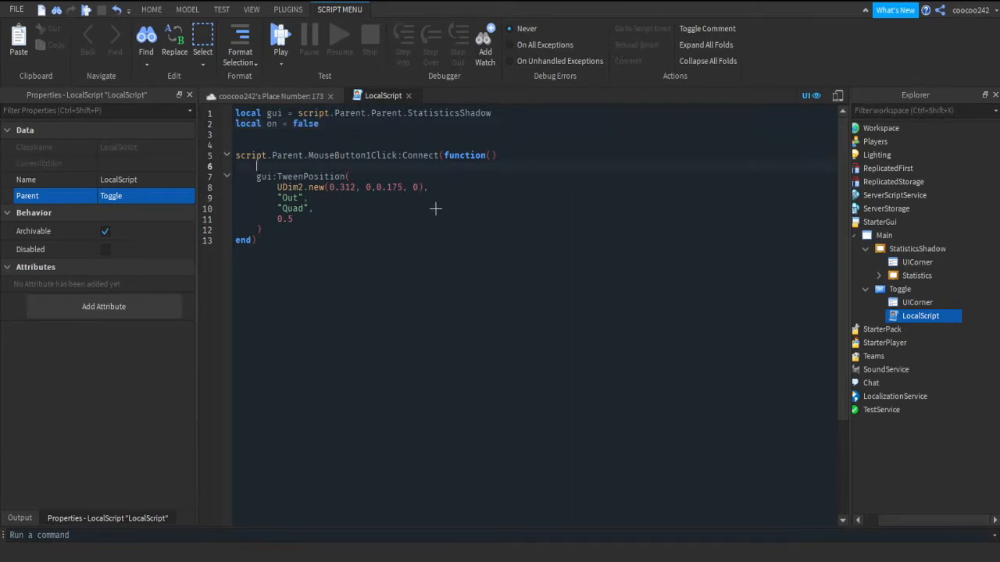
type("if on == false then")
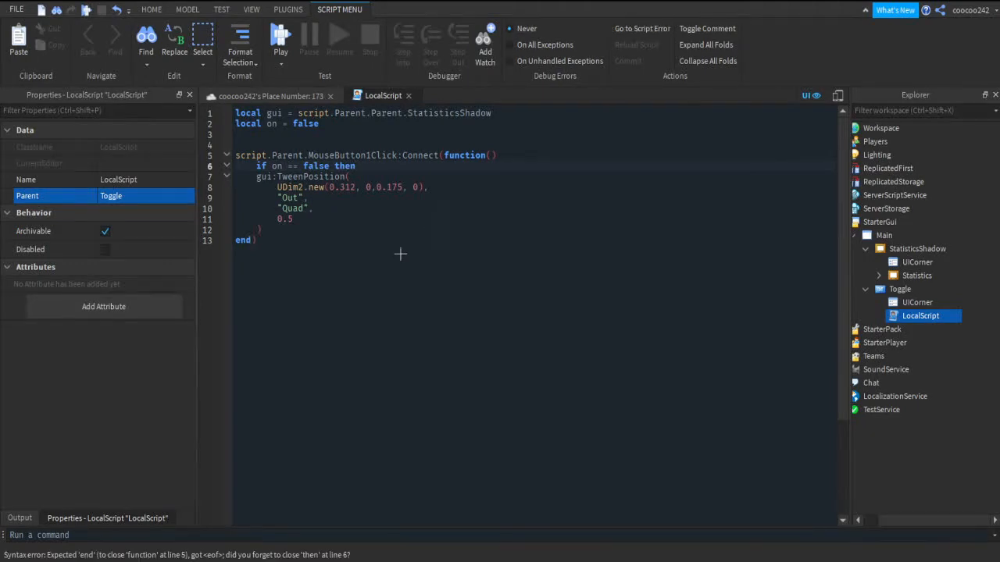
key("Down")
key("Down")
key("Down")
key("Down")
key("Down")
key("Down")
key("Return")
type("end")
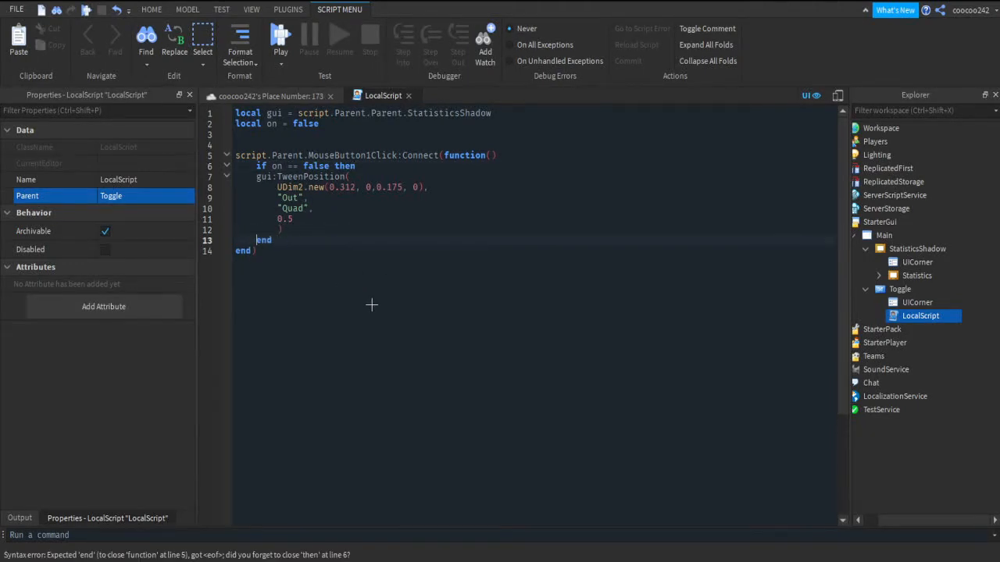
Add an "elseif on == true then" branch before the inner end, containing a new gui:TweenPosition() call.
key("Return")
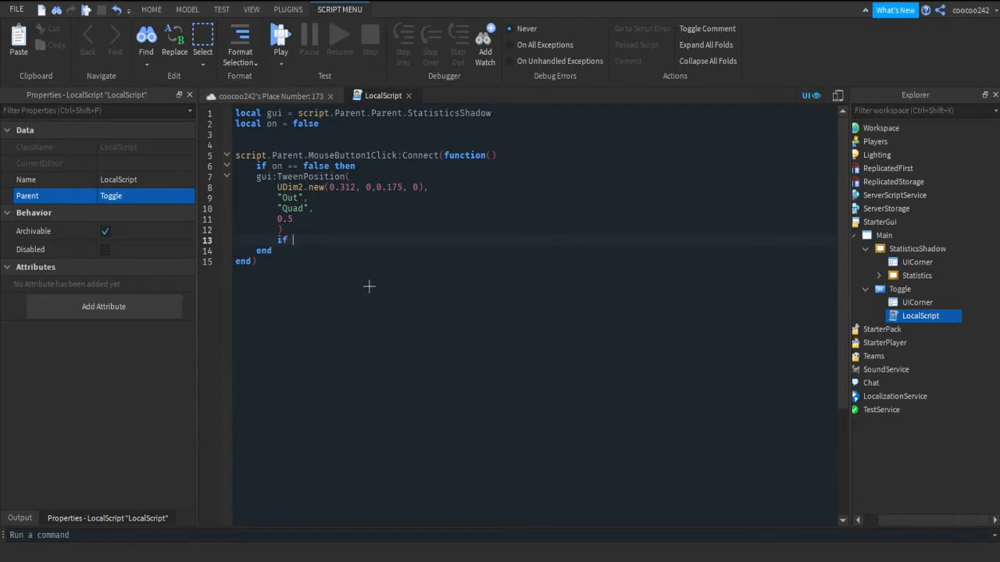
type("elseif on == true then")
key("Return")
type("gui:tw")
key("Tab")
type("(")
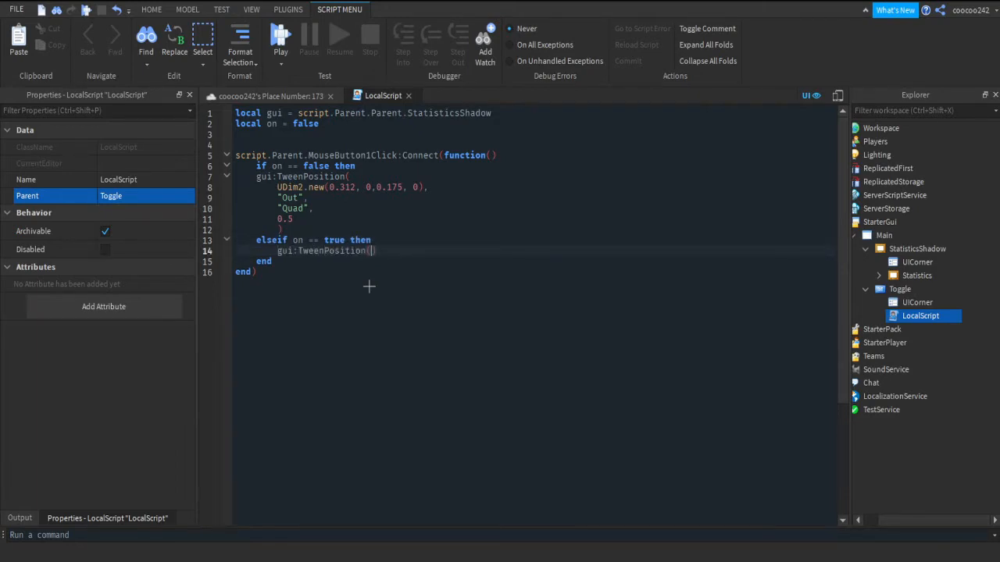
Give the elseif branch's TweenPosition call a UDim2.new argument on its own line, containing the copied position {1, 0},{0.175, 0}.
key("Return")
type("udi")
key("Tab")
type(".new(")
key("ctrl+v")
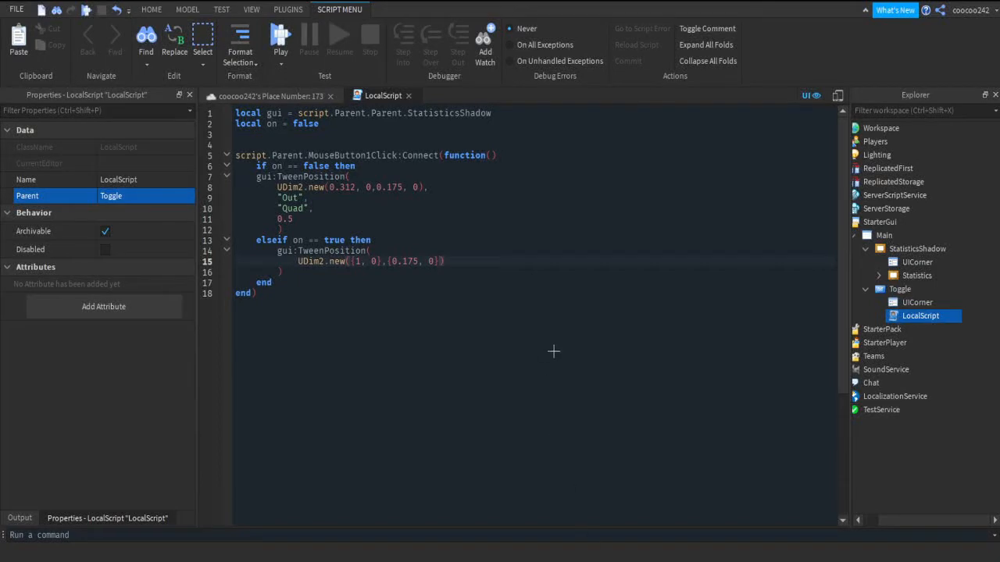
Remove the curly braces from the pasted position so the second call's argument reads UDim2.new(1, 0,0.175, 0).
key("BackSpace")
key("Left")
key("Left")
key("Left")
key("Left")
key("Left")
key("Left")
key("Left")
key("Left")
key("BackSpace")
key("Left")
key("Left")
key("BackSpace")
key("Left")
key("Left")
key("Left")
key("BackSpace")
key("Right")
key("Right")
key("Right")
key("Right")
key("BackSpace")
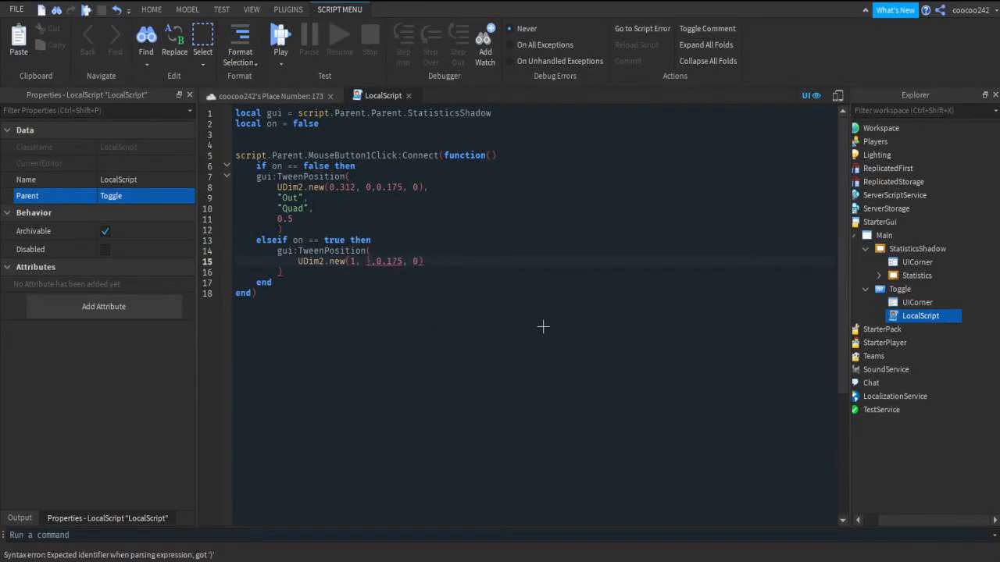
key("ctrl+z")
key("ctrl+z")
key("BackSpace")
key("Left")
key("Left")
key("Left")
key("Left")
key("BackSpace")
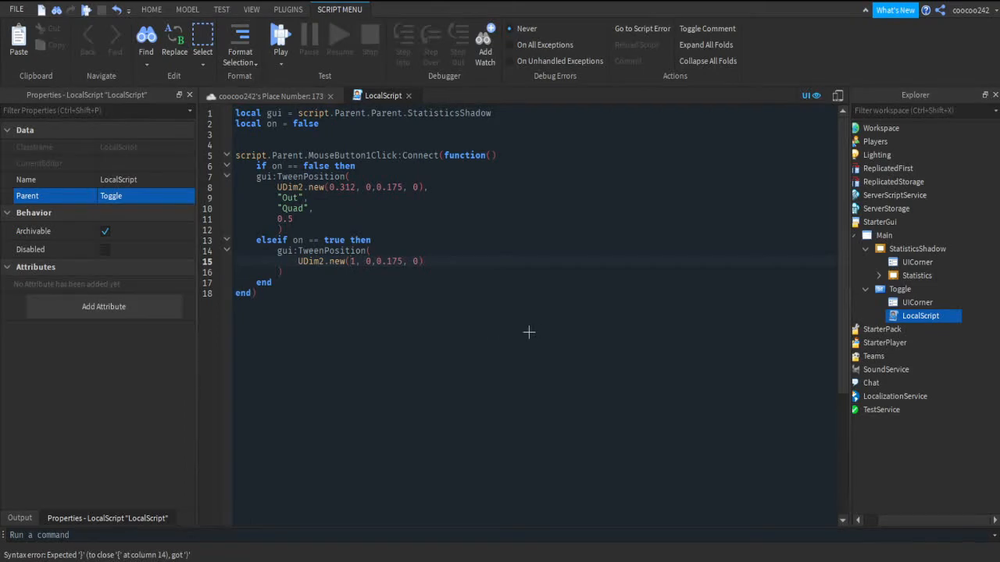
Add the "In" and "Quad" arguments on separate lines below UDim2.new in the second TweenPosition call.
key("Return")
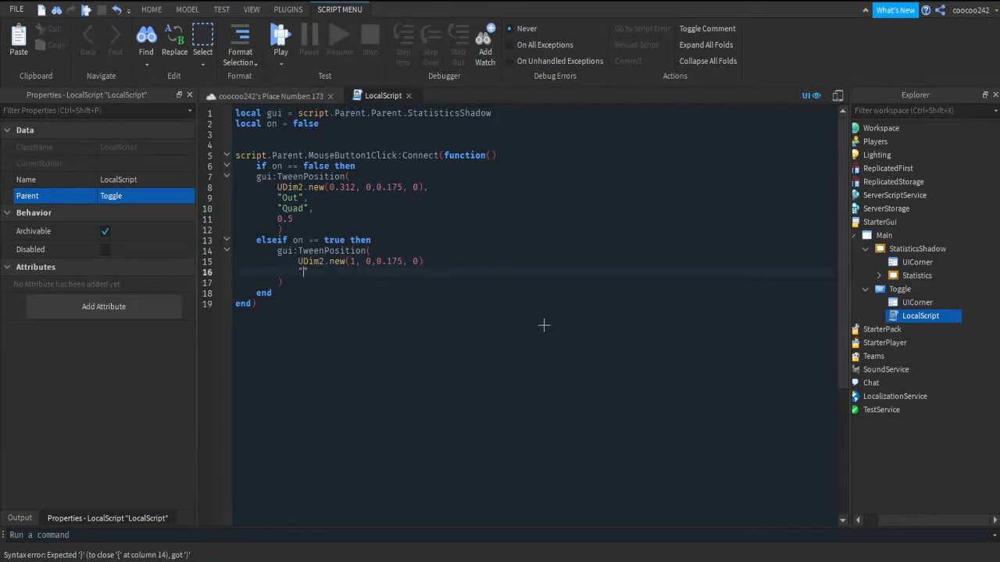
type("\"In")
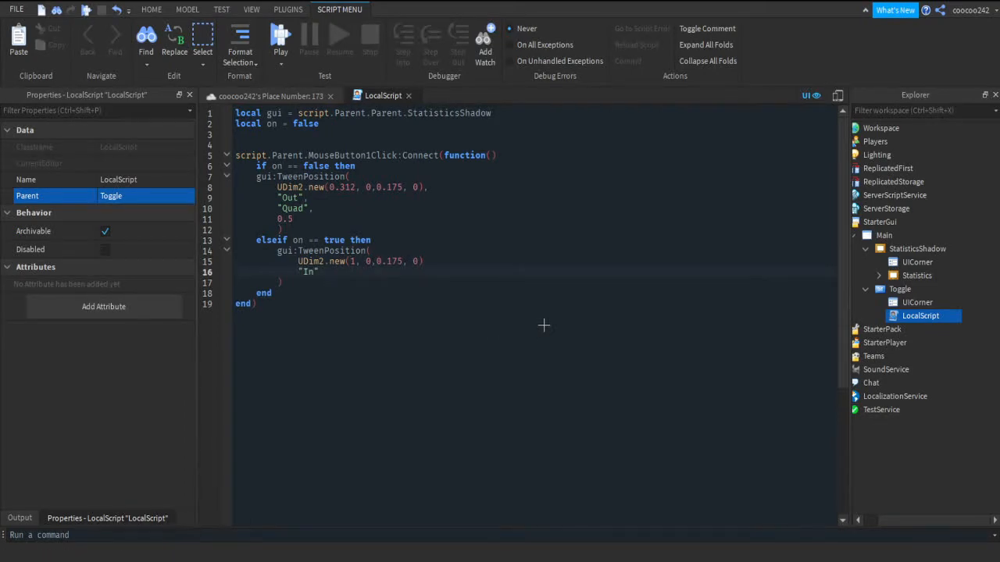
key("Return")
type("\"Qu")
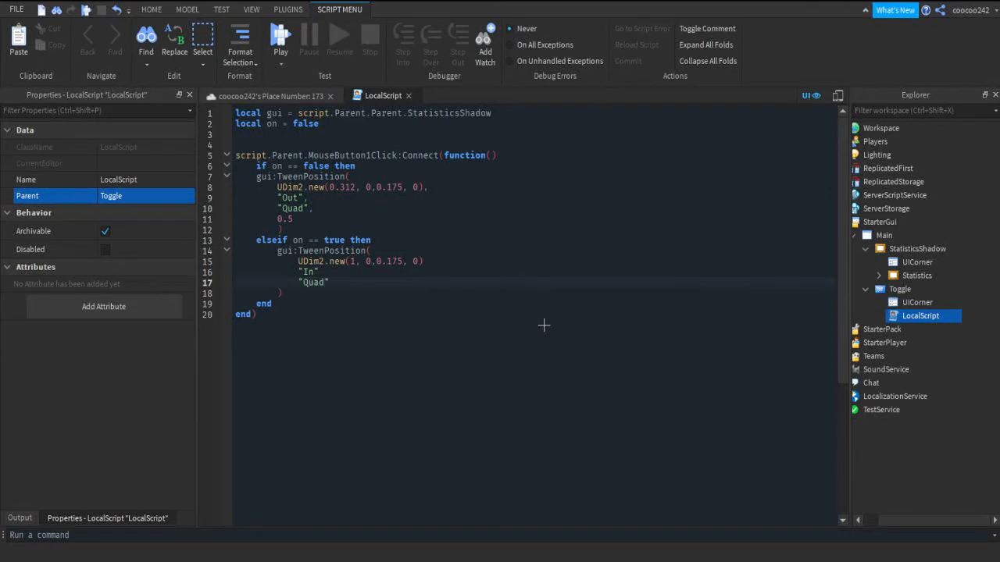
type("ad")
key("Return")
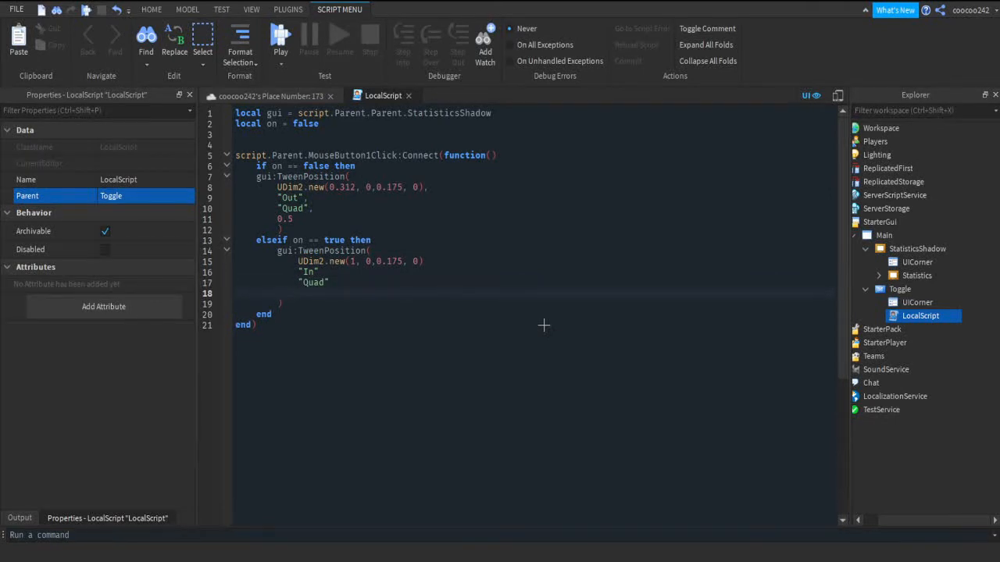
End the second call's first three arguments with commas and add 0.5 as the last argument, without a blank line after it.
key("Up")
key("Up")
key("Up")
key("End")
type(",")
key("Down")
type(",")
key("Down")
key("End")
type(",")
key("Return")
type("0.5")
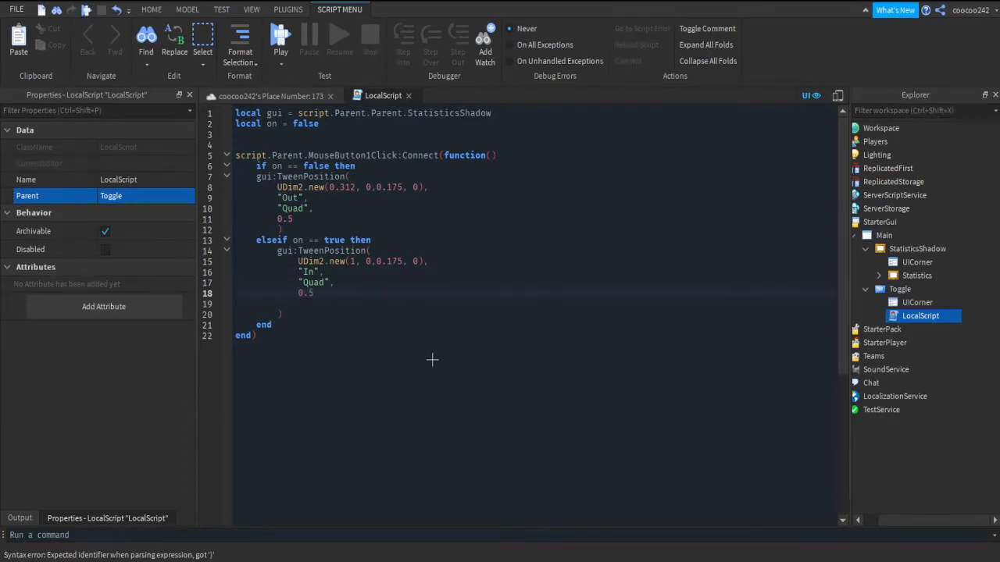
key("Down")
key("BackSpace")
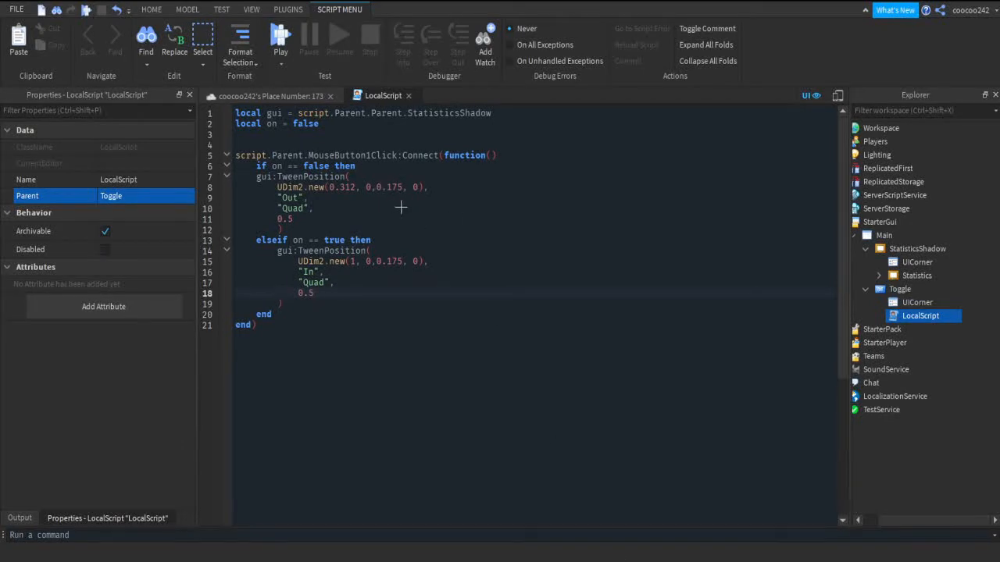
Add on = true after the first TweenPosition call, just before the elseif line.
key("Up")
key("Up")
key("Up")
key("Up")
key("Up")
key("Up")
key("Return")
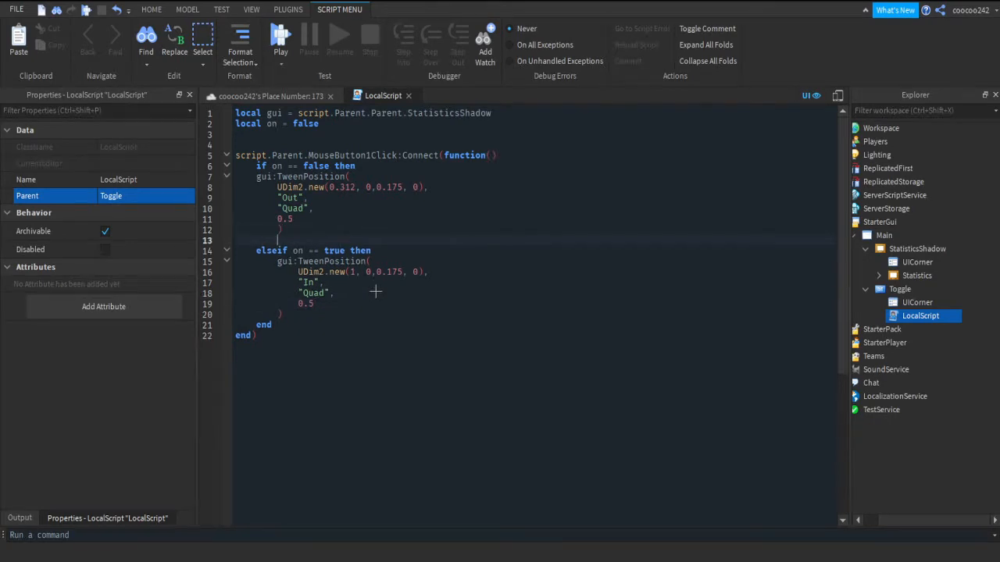
type("on = true")
Add on = false after the second TweenPosition call, just before the inner end.
key("Down")
key("Down")
key("Down")
key("Down")
key("Down")
key("Down")
key("Down")
key("Return")
type("on = false")
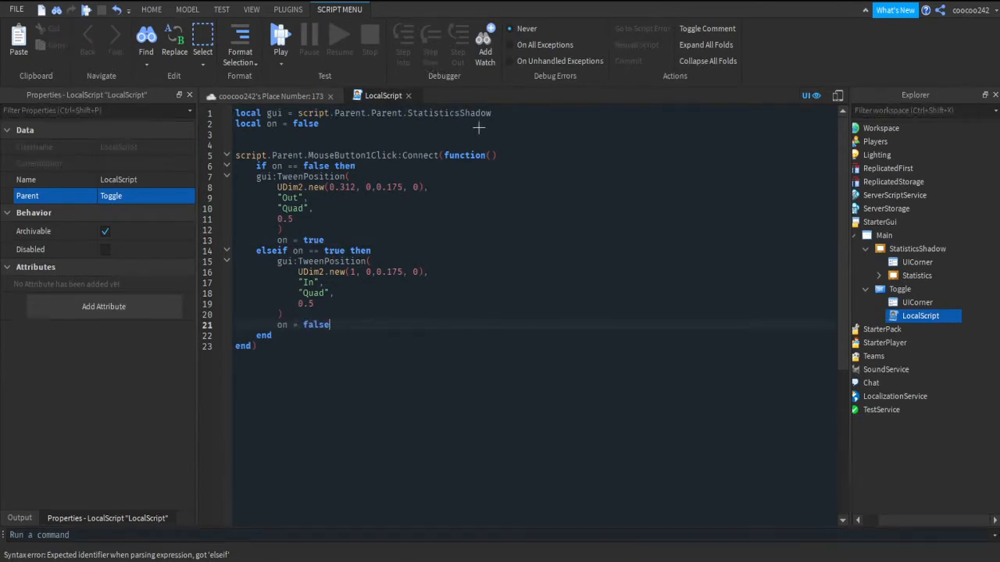
Close the script and play-test the place, using the OPEN button to check the statistics frame's tween.
left_click(408, 95)
left_click(796, 181)
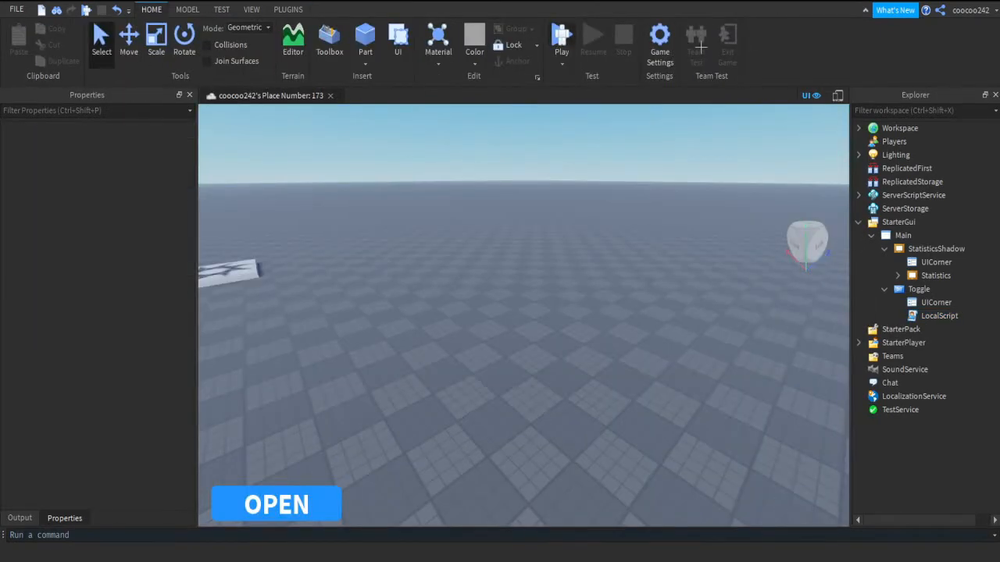
left_click(562, 38)
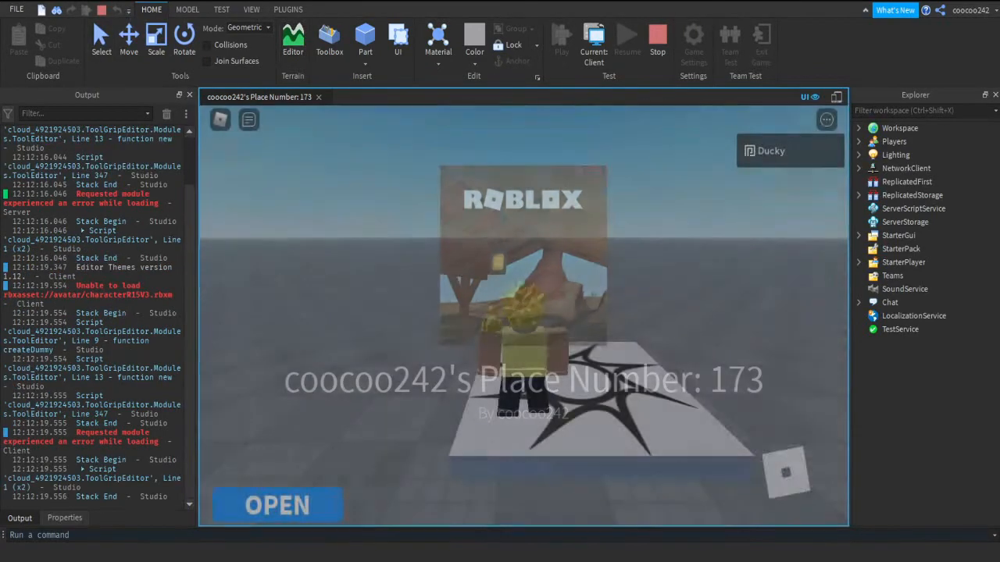
key("s")
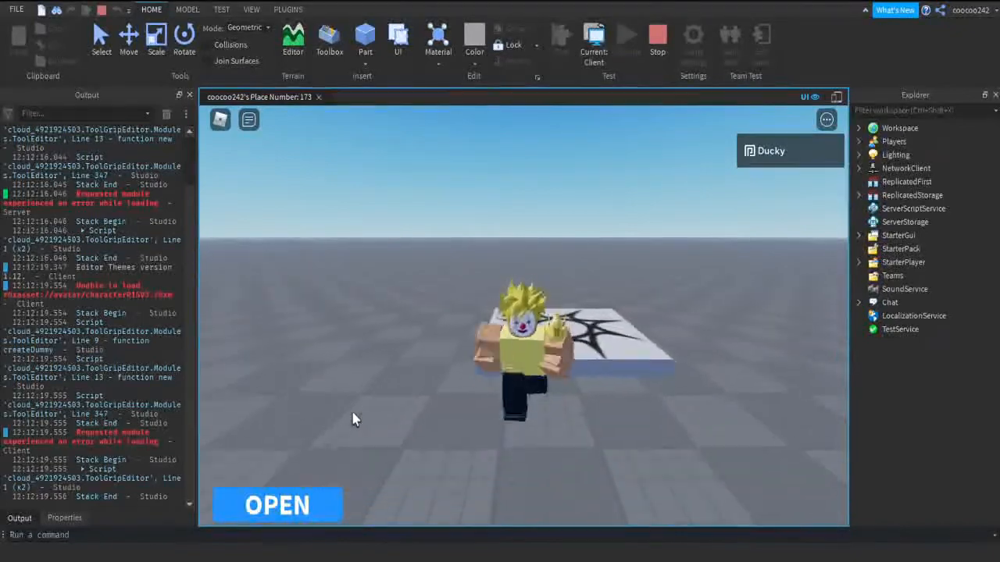
left_click(316, 509)
left_click(315, 510)
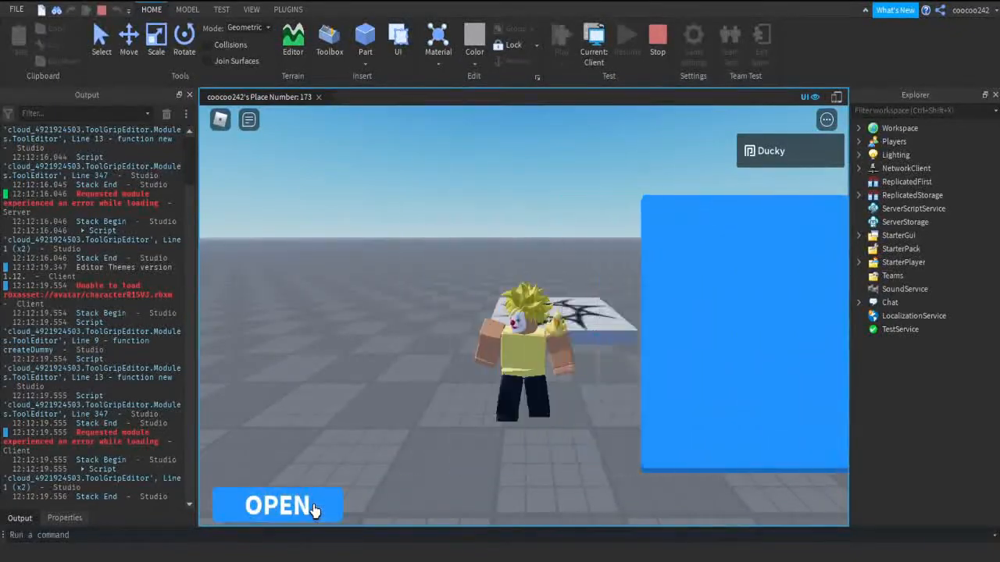
Toggle the statistics frame in and out repeatedly with the OPEN button, and stop the play-test.
left_click(312, 509)
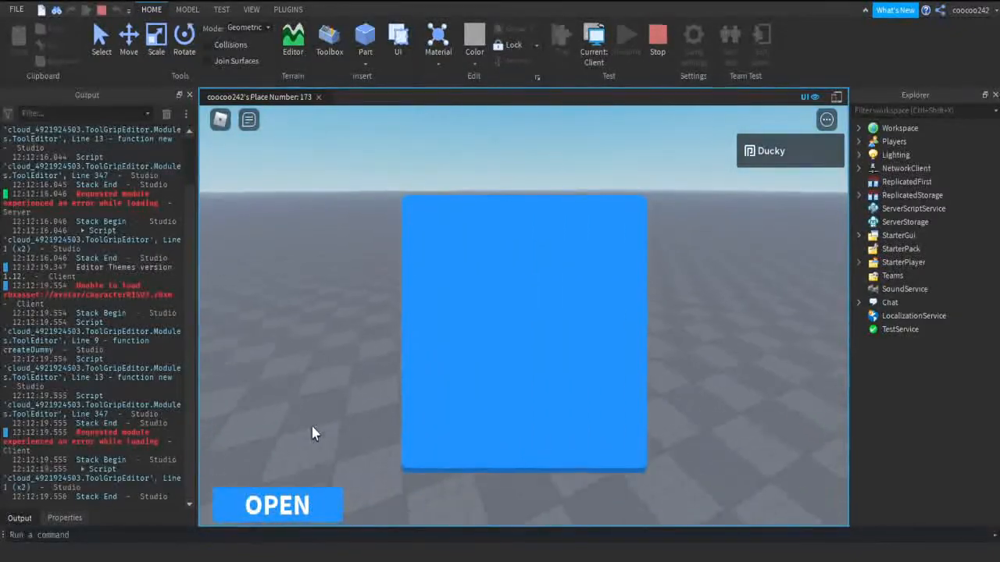
left_click(299, 509)
left_click(293, 506)
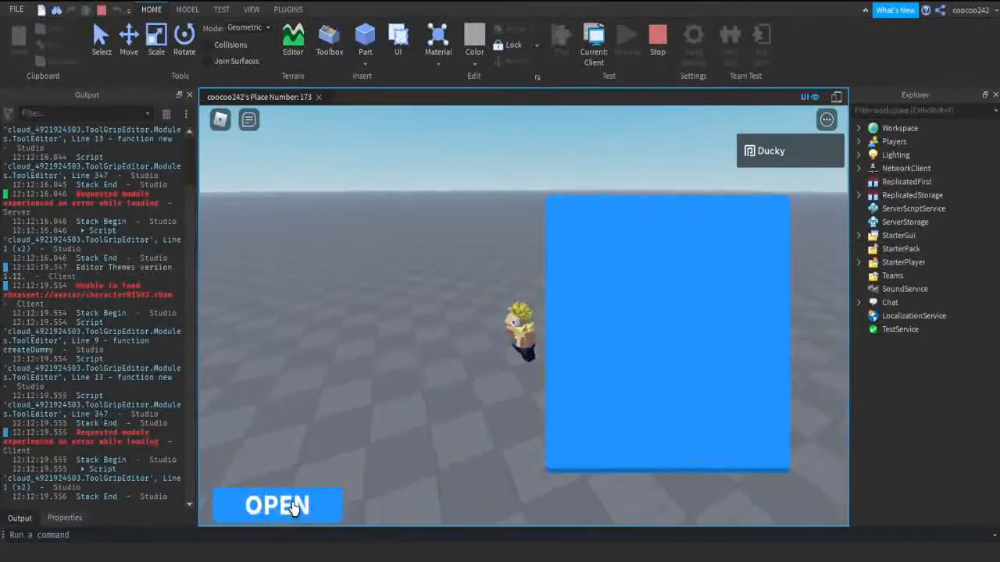
left_click(294, 508)
left_click(293, 508)
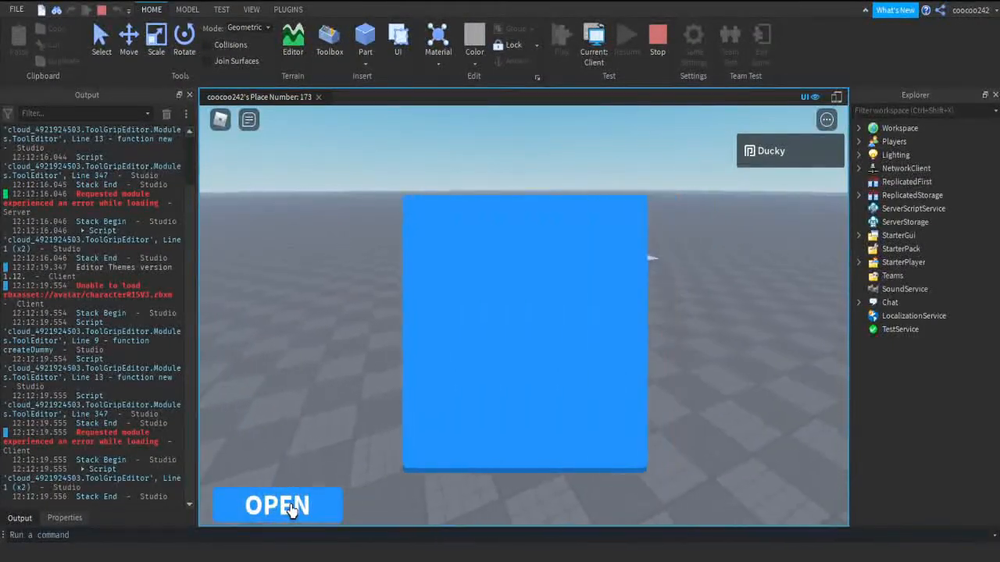
left_click(306, 504)
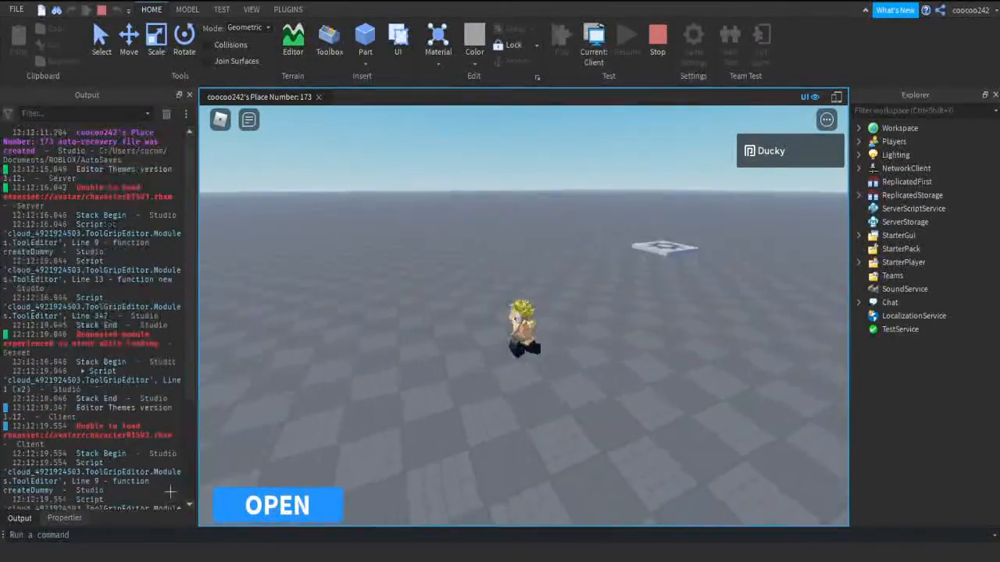
left_click(328, 504)
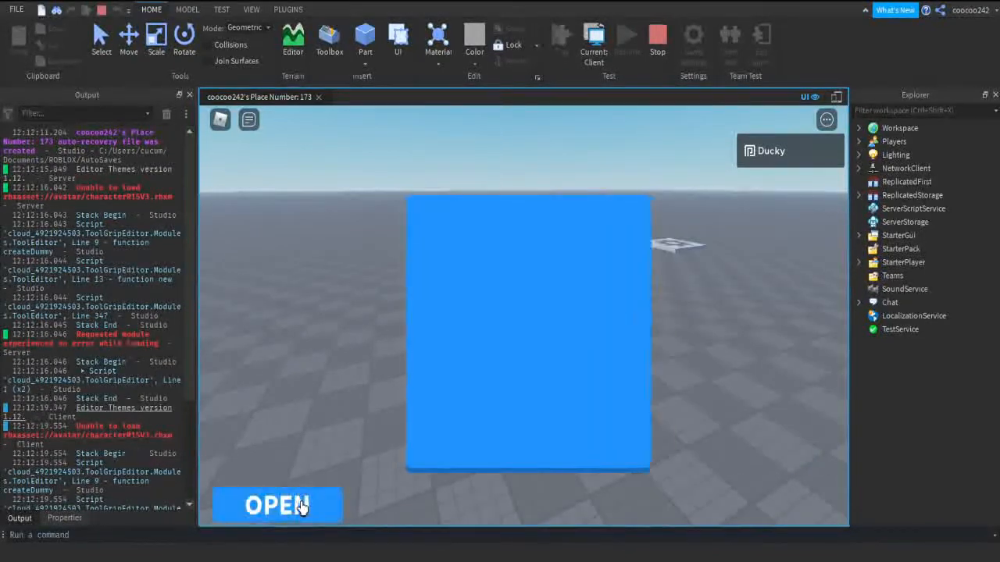
left_click(295, 508)
left_click(285, 512)
left_click(306, 509)
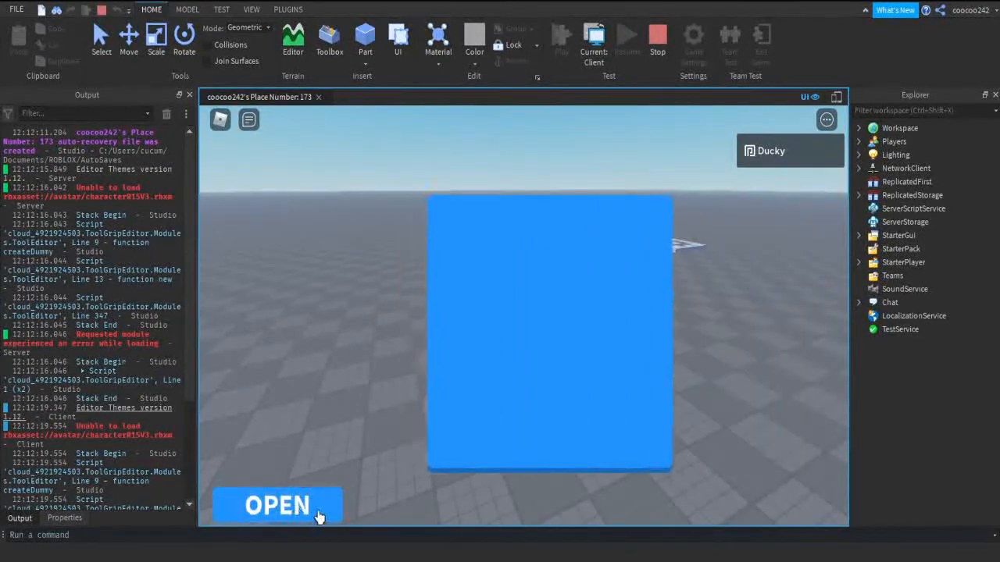
left_click(305, 508)
left_click(301, 504)
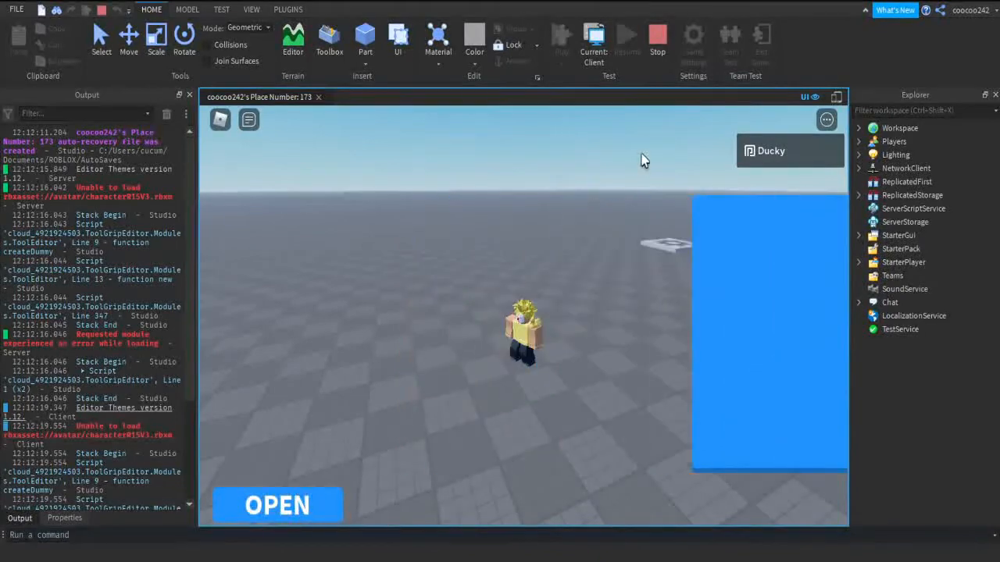
left_click(658, 39)
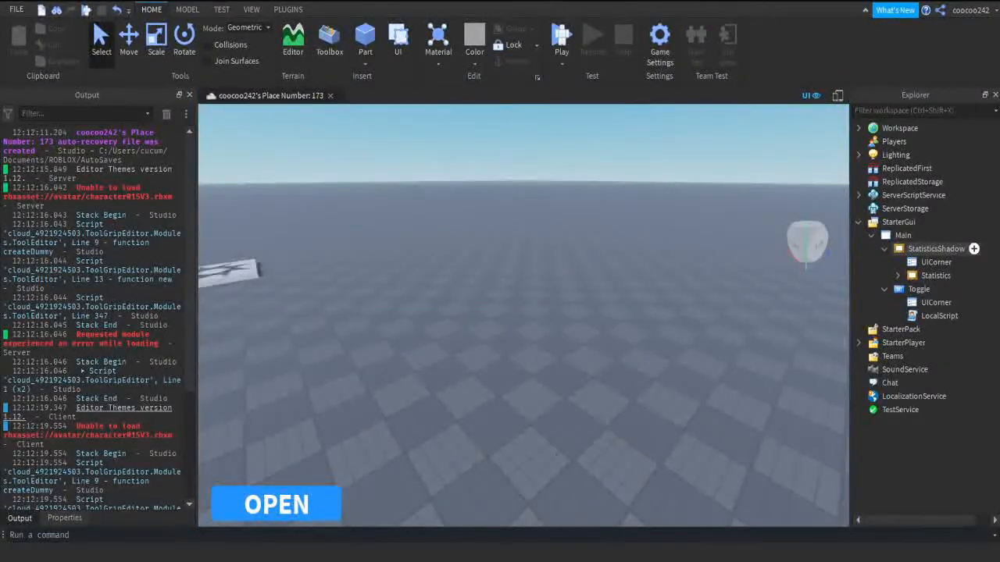
Select the StatisticsShadow frame, show its properties and open its Size value.
left_click(938, 248)
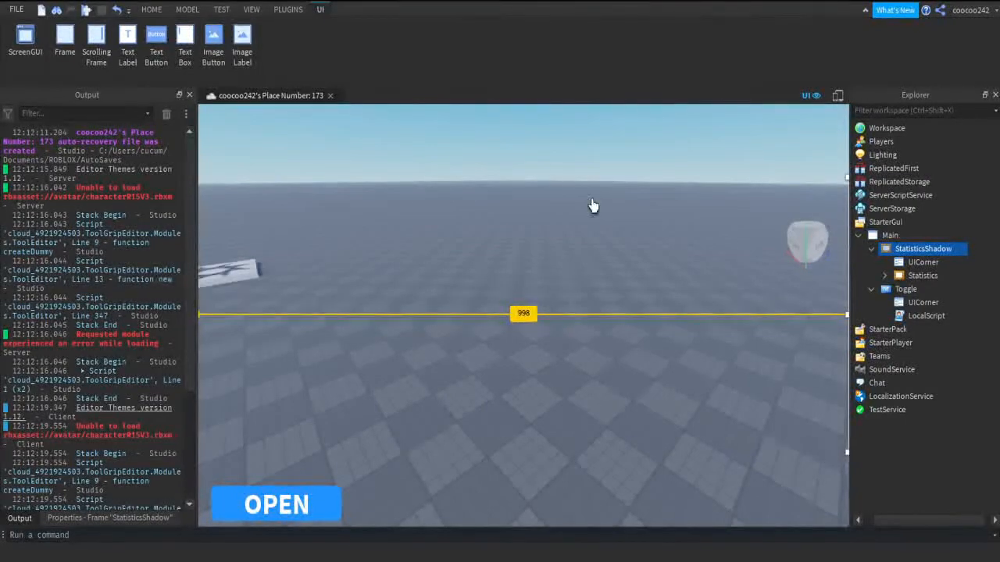
left_click(960, 1)
left_click(547, 3)
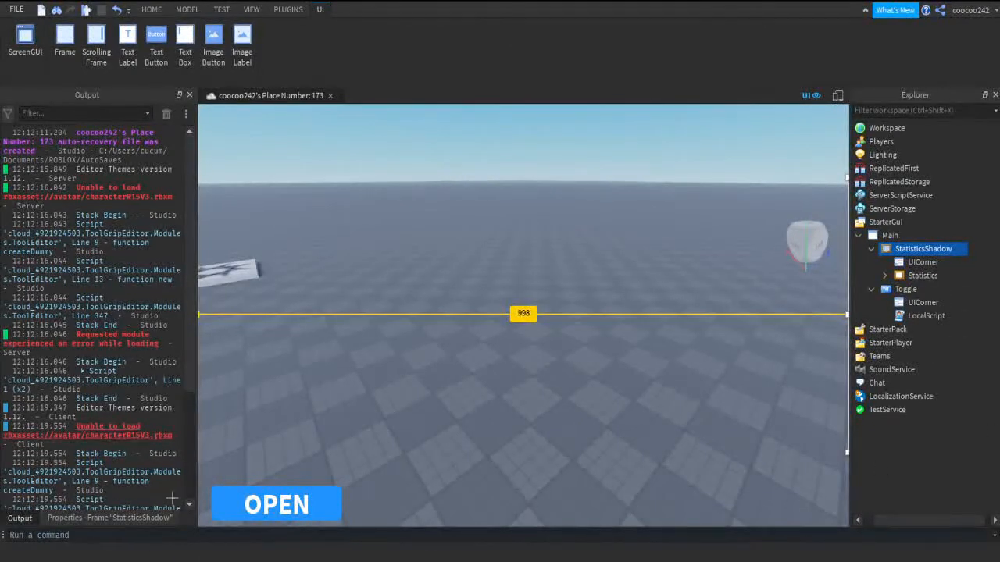
left_click(117, 518)
scroll(138, 411, "down", 3)
left_click(125, 240)
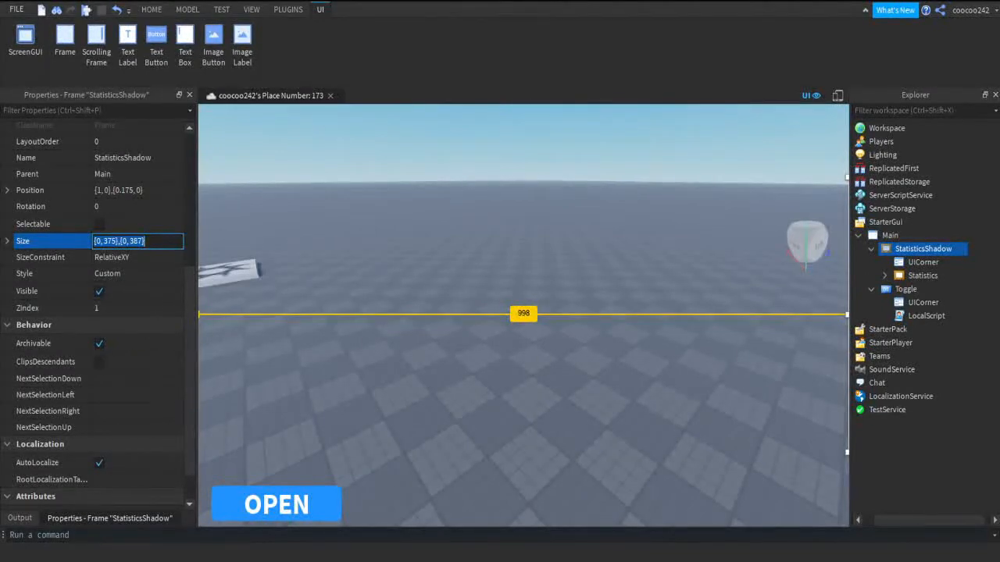
left_click_drag(848, 315, 840, 315)
left_click_drag(844, 416, 535, 425)
key("ctrl+z")
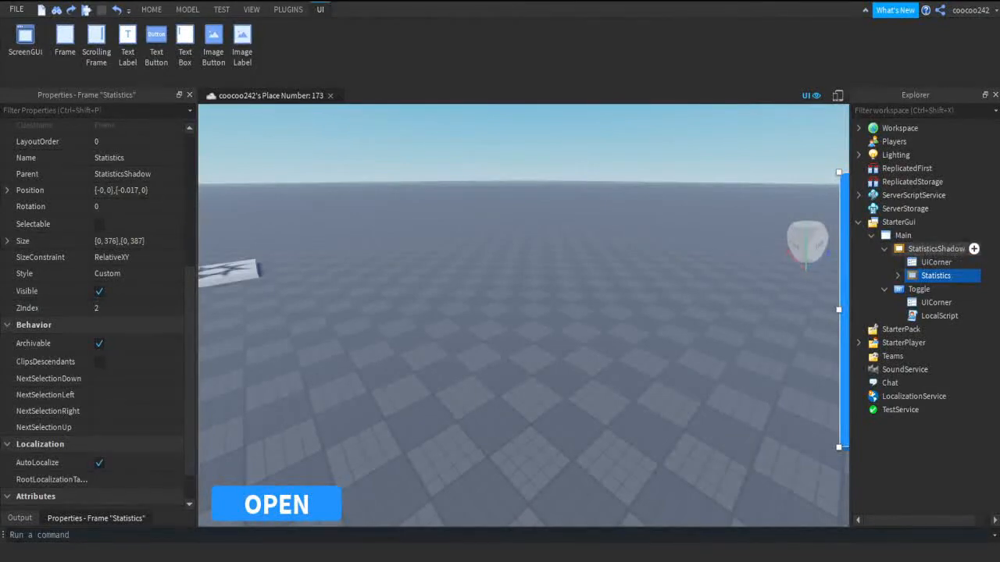
left_click(936, 249)
left_click(156, 189)
key("ctrl+z")
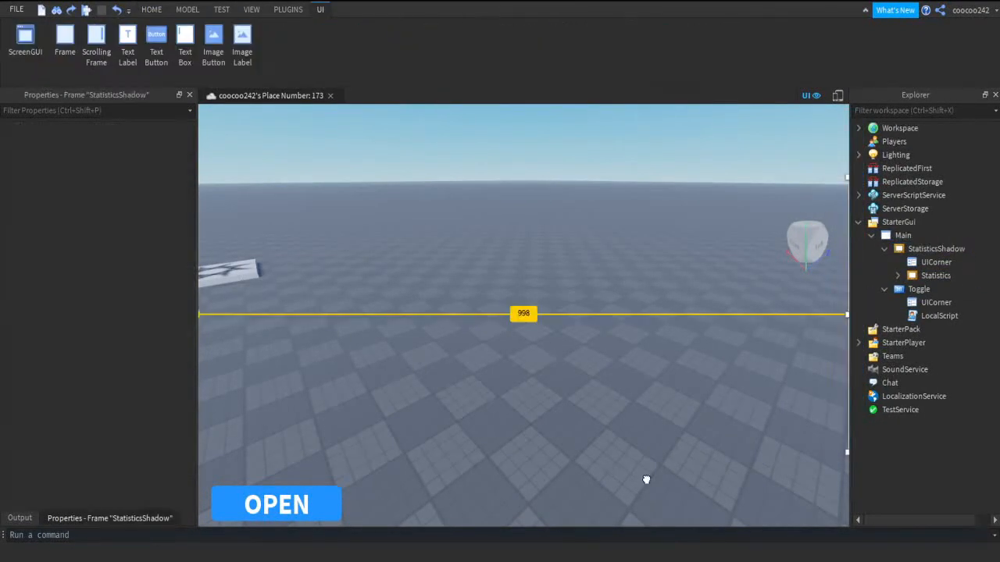
Copy the StatisticsShadow frame's Size value and move the frame into the middle of the viewport, at position about {0.309, 0},{0.177, 0}.
scroll(168, 446, "down", 2)
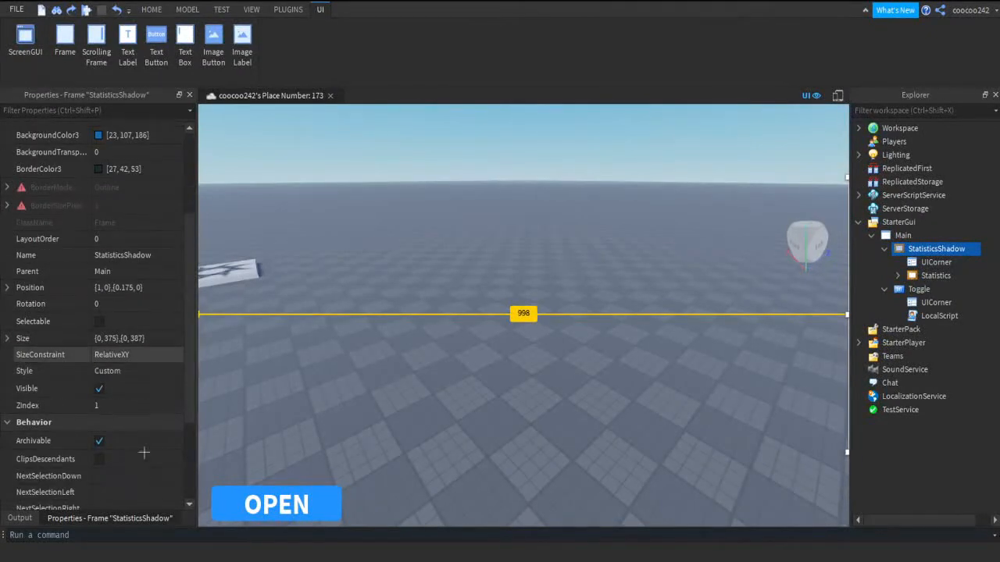
left_click(124, 340)
key("ctrl+c")
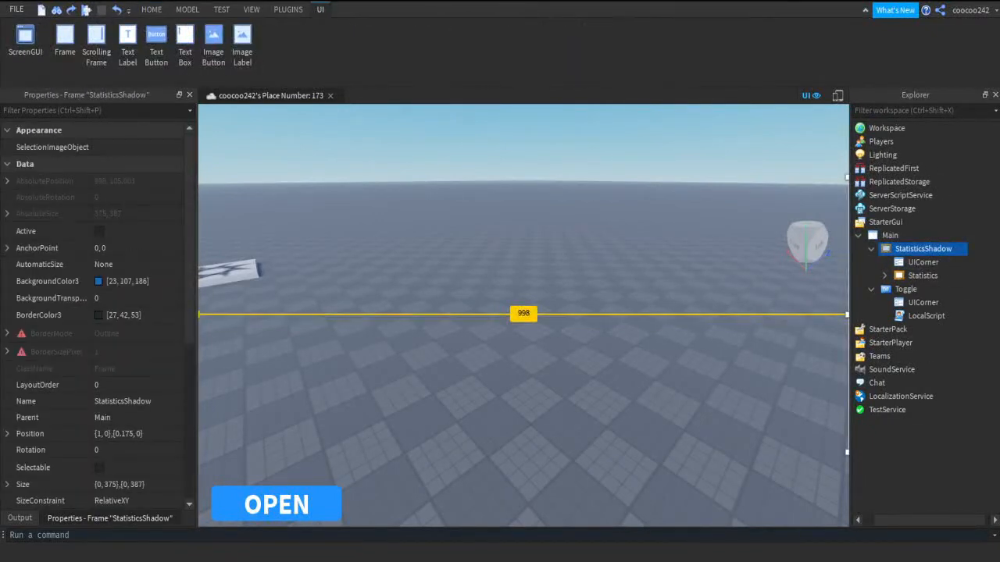
left_click_drag(846, 452, 846, 451)
left_click_drag(846, 314, 400, 315)
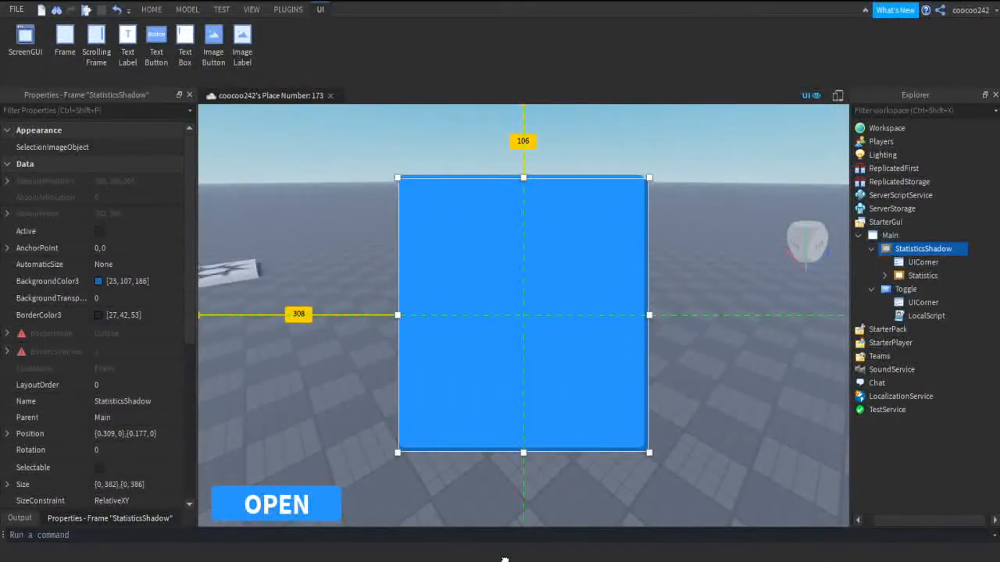
Set the StatisticsShadow frame's Size to the copied {0, 375},{0, 387}.
scroll(140, 372, "down", 5)
left_click(140, 290)
key("ctrl+v")
key("Return")
left_click(981, 365)
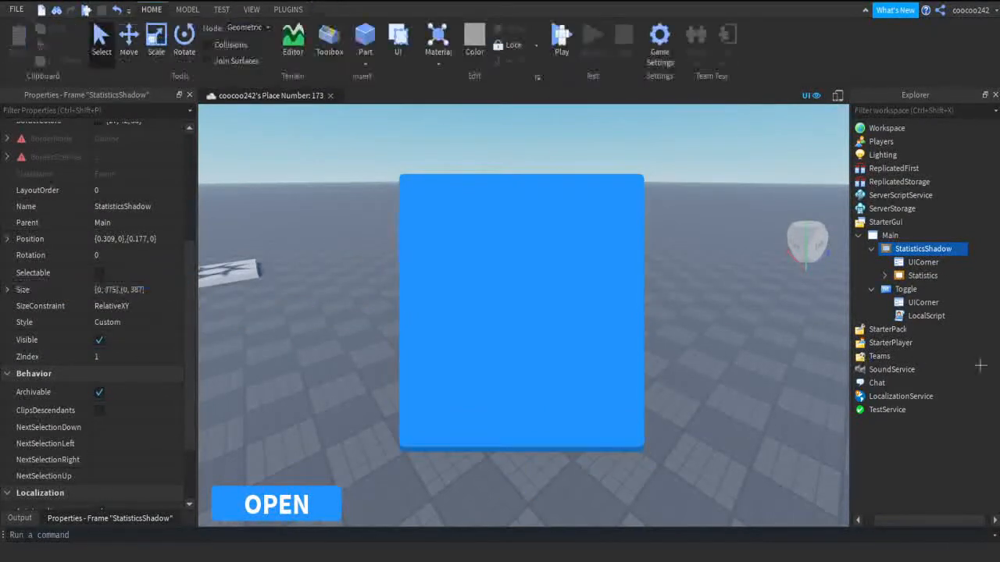
Insert a TextLabel into the Statistics frame and give the label a UICorner.
left_click(973, 249)
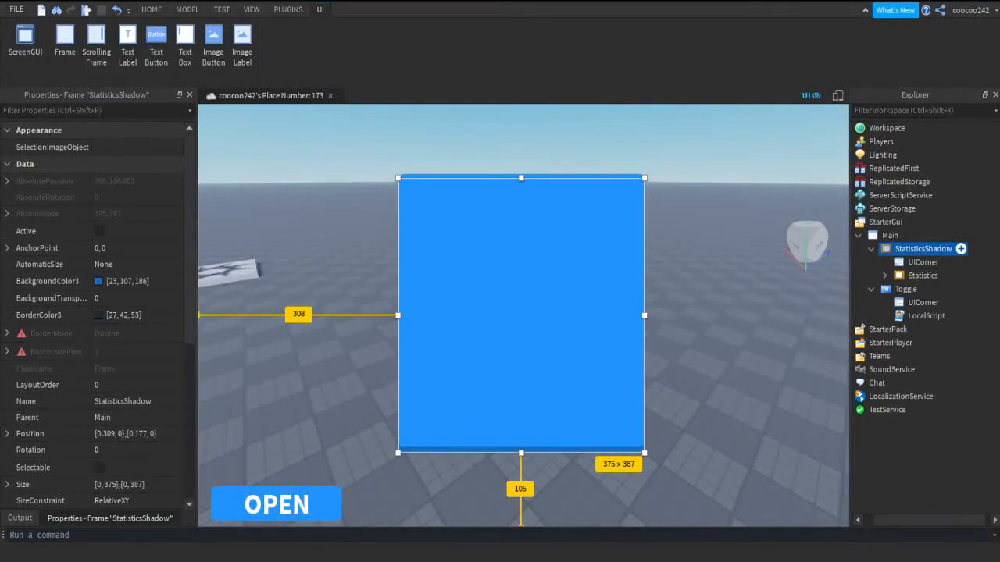
left_click(922, 275)
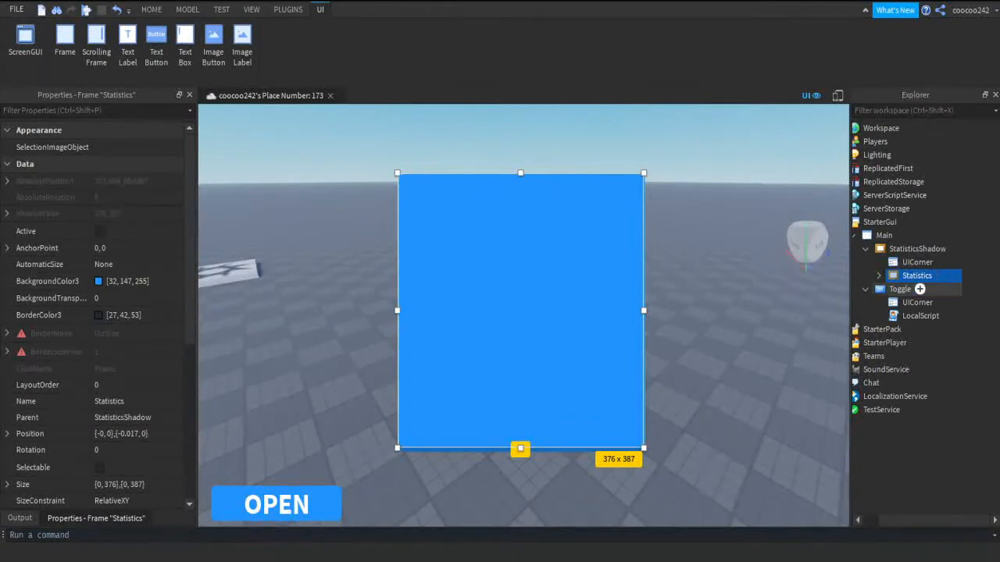
left_click(879, 276)
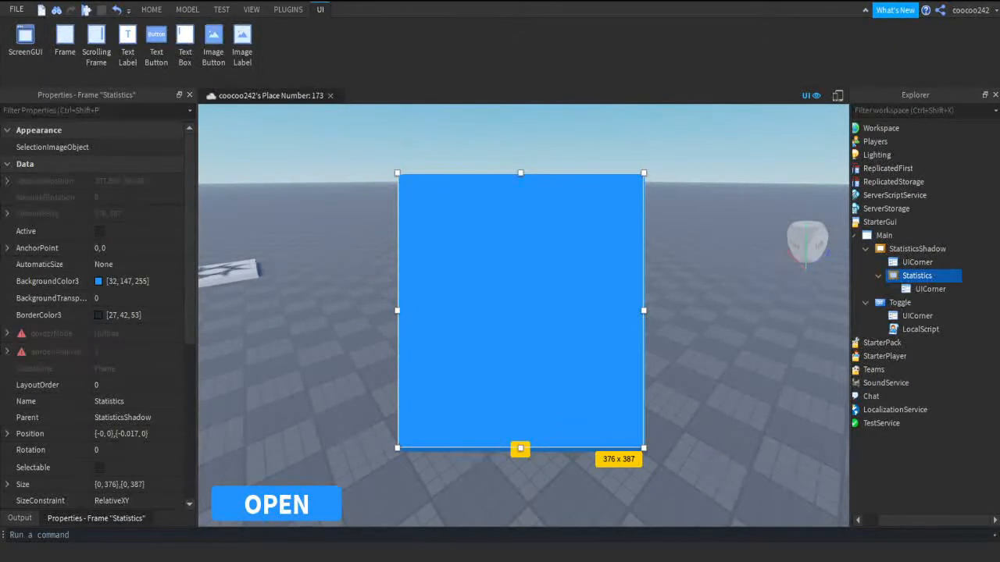
left_click(929, 302)
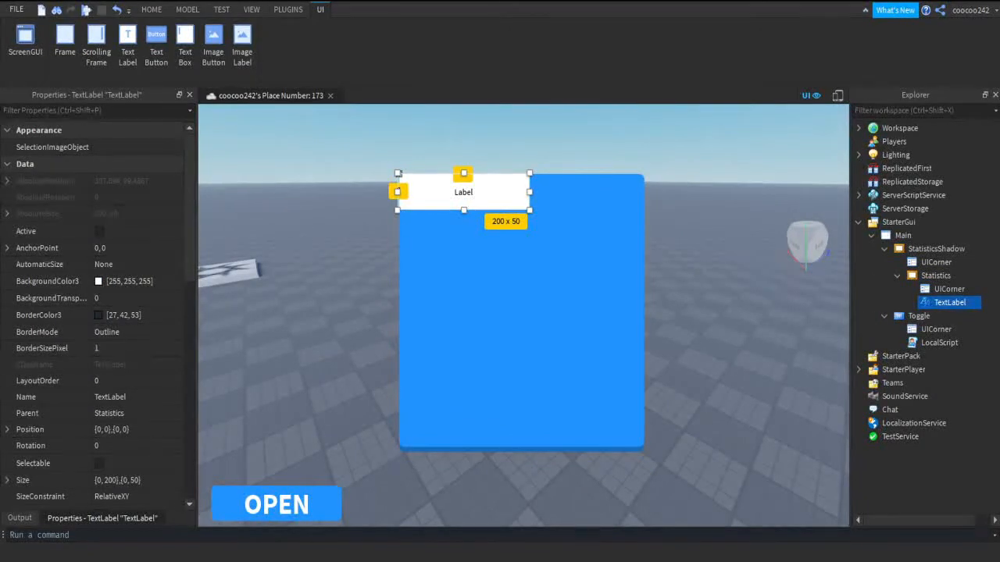
left_click(613, 238)
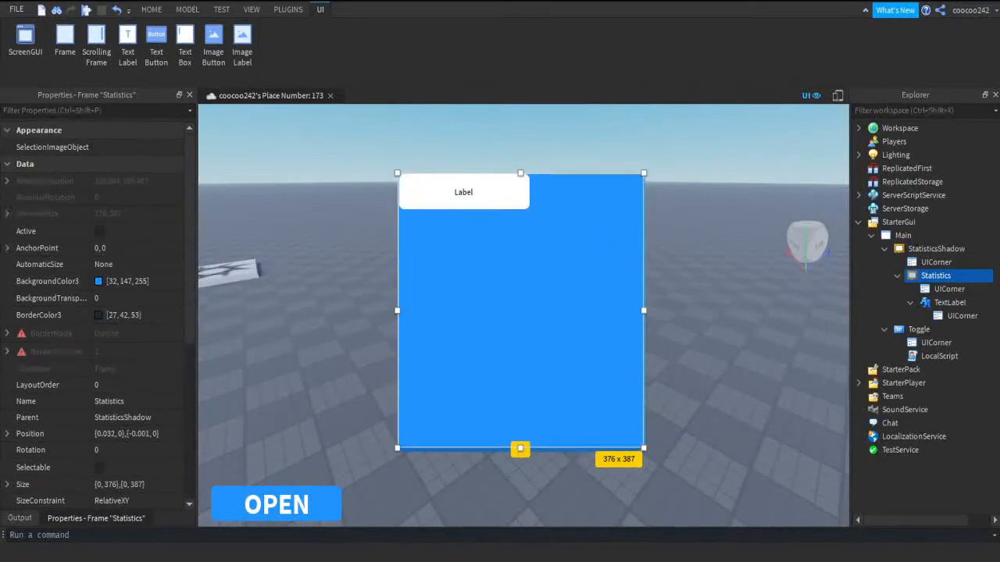
Set the TextLabel's ZIndex to 3 and stretch it to about 352 x 50 along the upper edge of the Statistics frame.
left_click(949, 302)
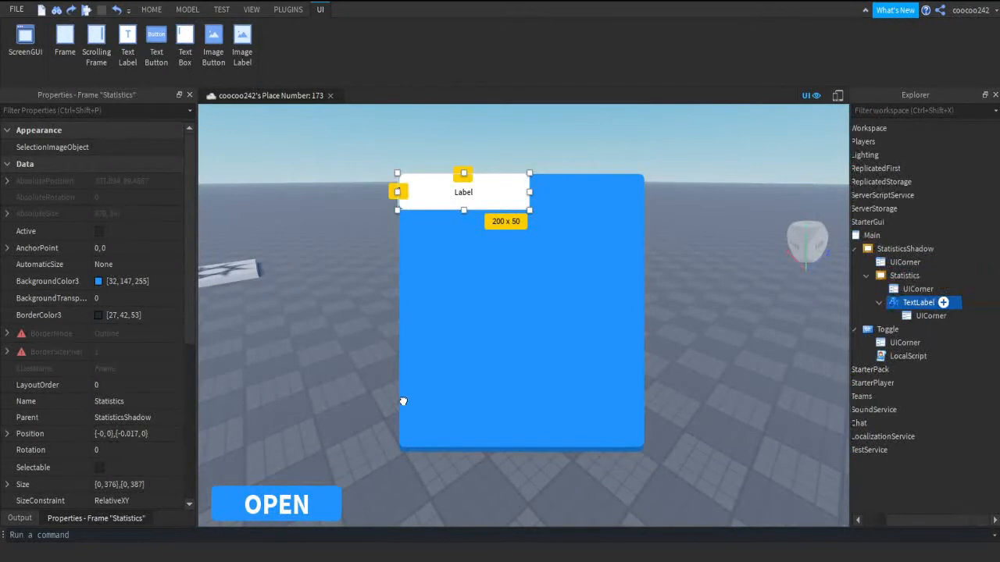
scroll(136, 494, "down", 10)
scroll(138, 390, "up", 5)
left_click(132, 242)
type("3")
key("Return")
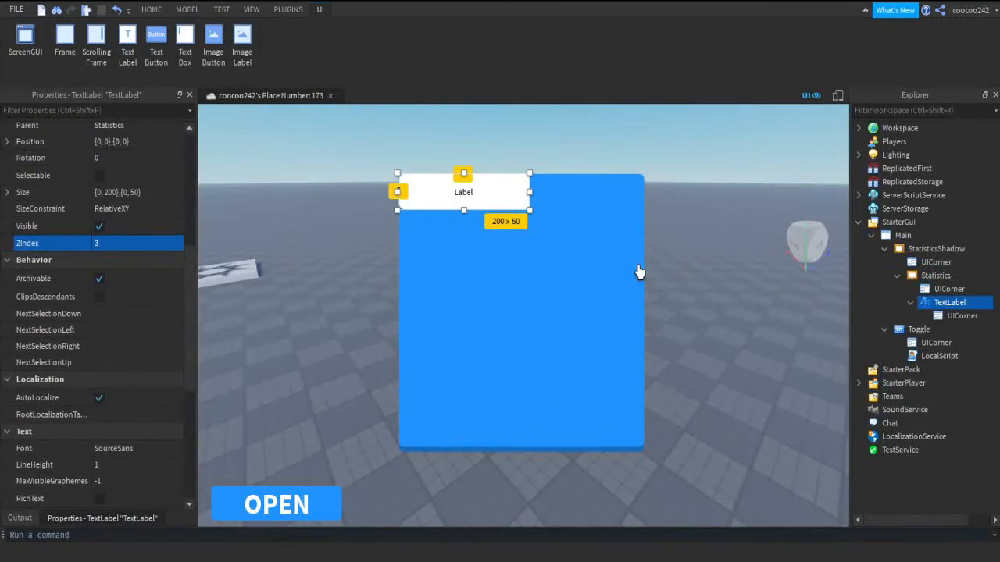
left_click_drag(620, 234, 793, 253)
Set the TextLabel's background colour to 238, 255, 48.
scroll(102, 313, "up", 5)
left_click(129, 281)
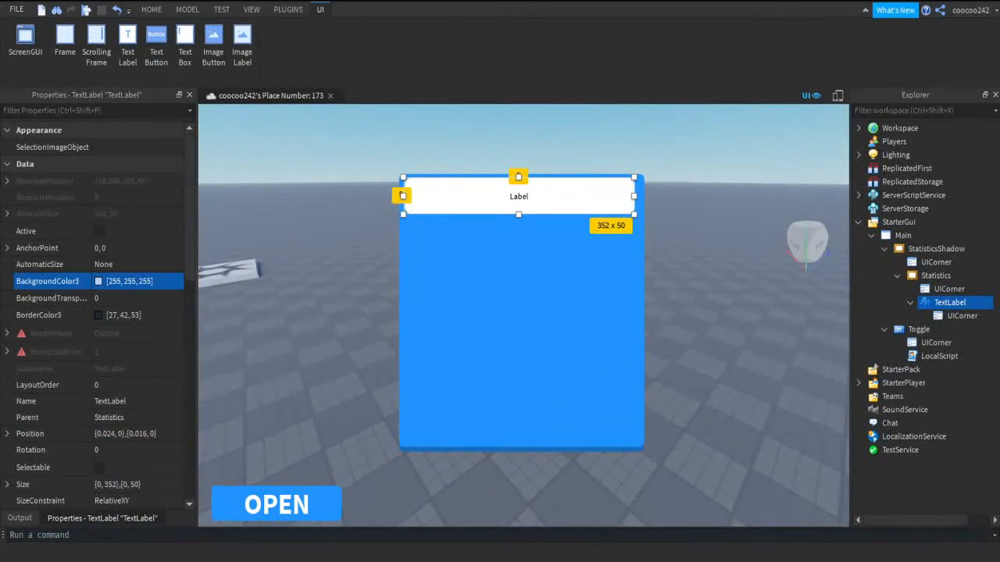
type("220, 255, 60")
key("Return")
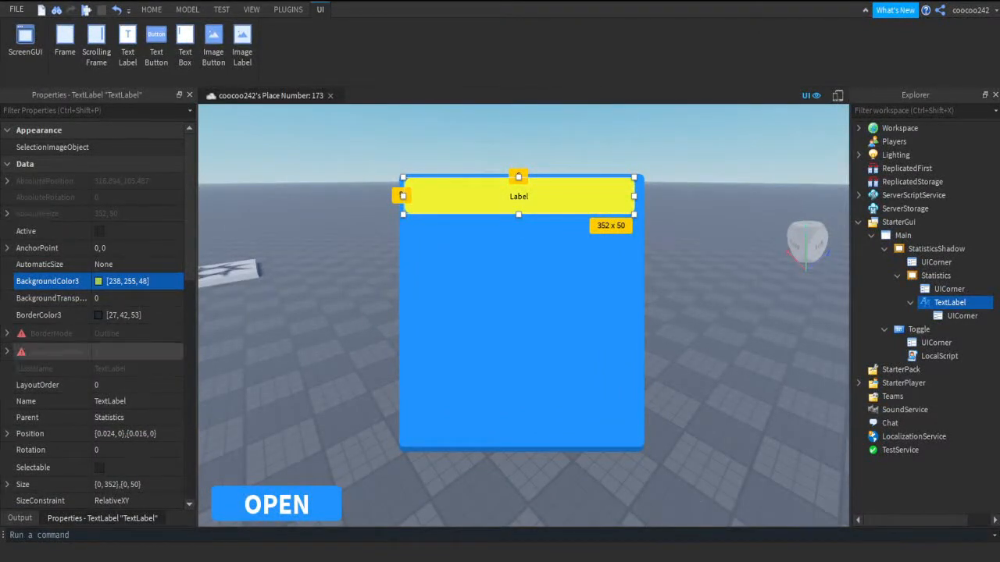
Enable TextScaled for the TextLabel and set its text to N/A$.
scroll(118, 422, "down", 10)
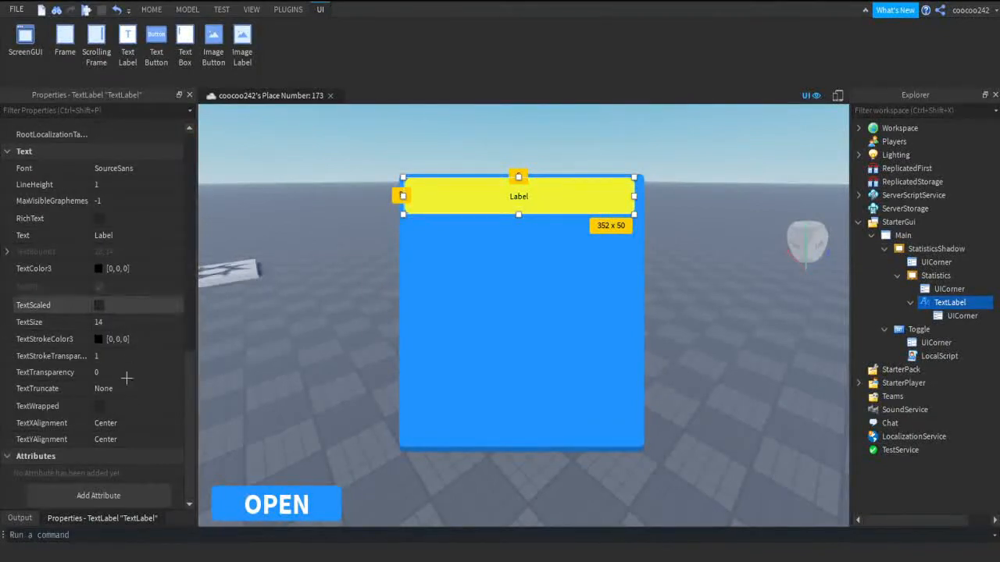
left_click(99, 305)
key("Up")
key("Up")
key("Up")
key("Up")
type("N/A$")
key("Return")
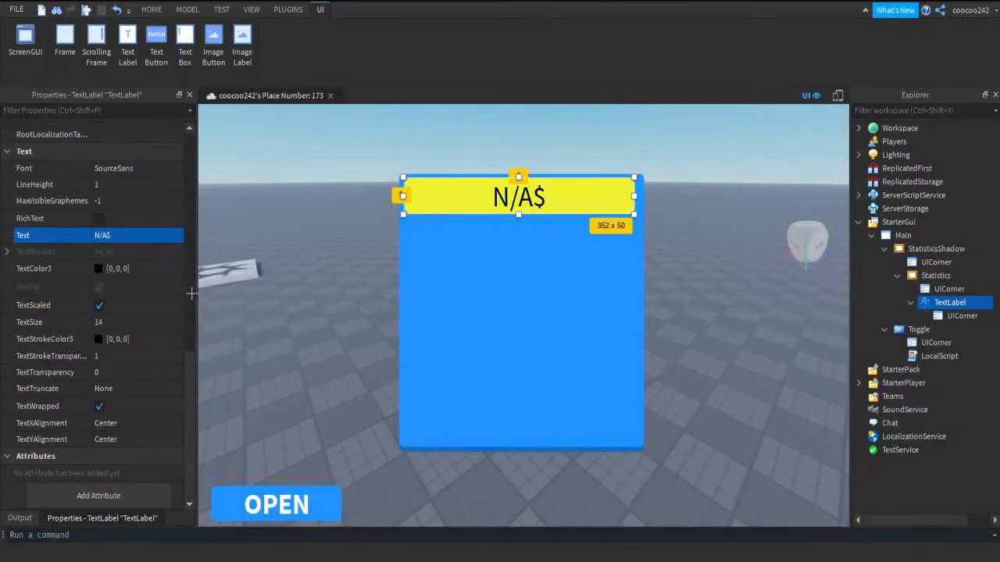
Set the TextLabel's font to SourceSansBold and its text colour to white.
key("Up")
key("Up")
key("Up")
key("Up")
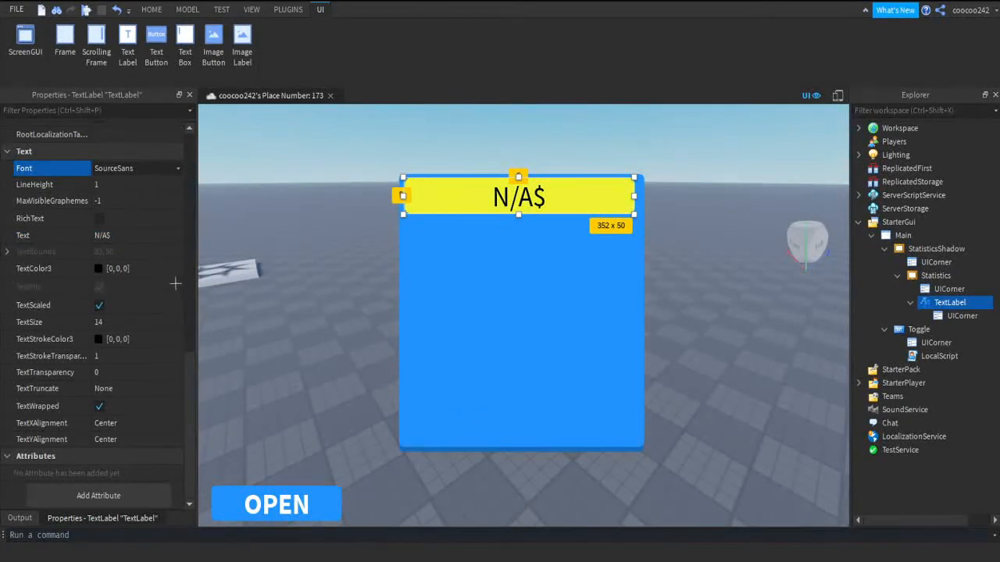
left_click(177, 286)
left_click(101, 269)
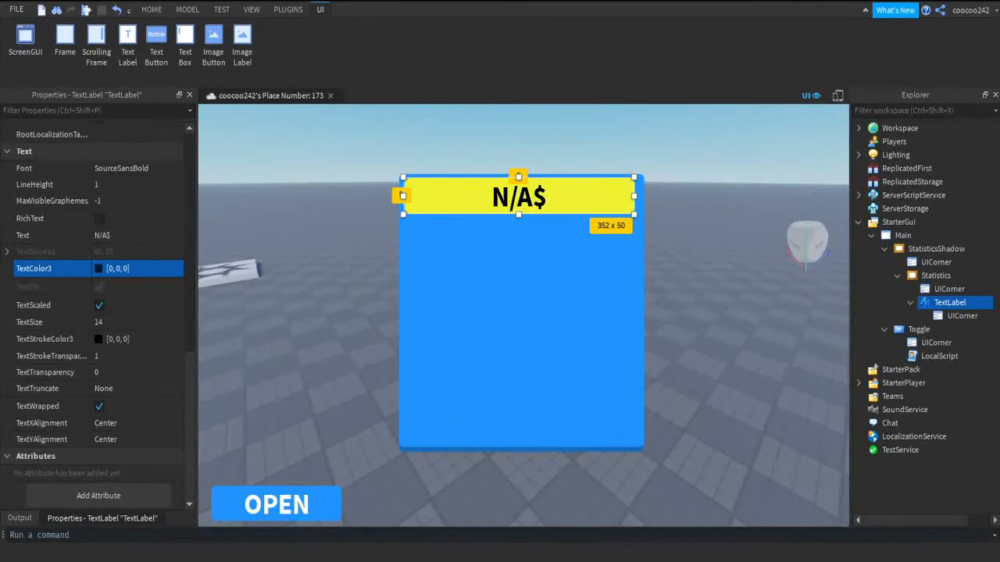
left_click(921, 502)
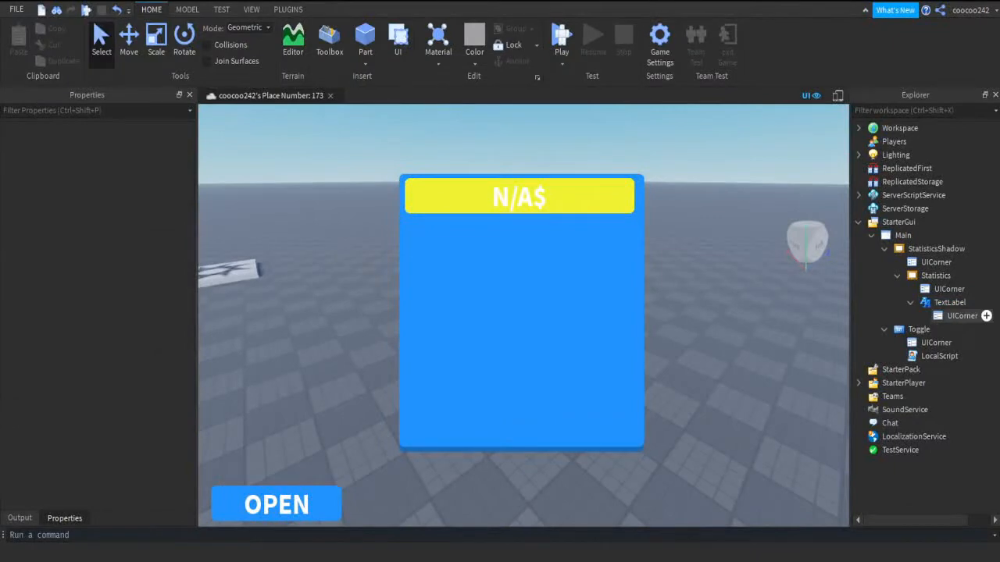
Widen the TextLabel to about 359 x 50 and rename it ShowYin.
left_click(949, 303)
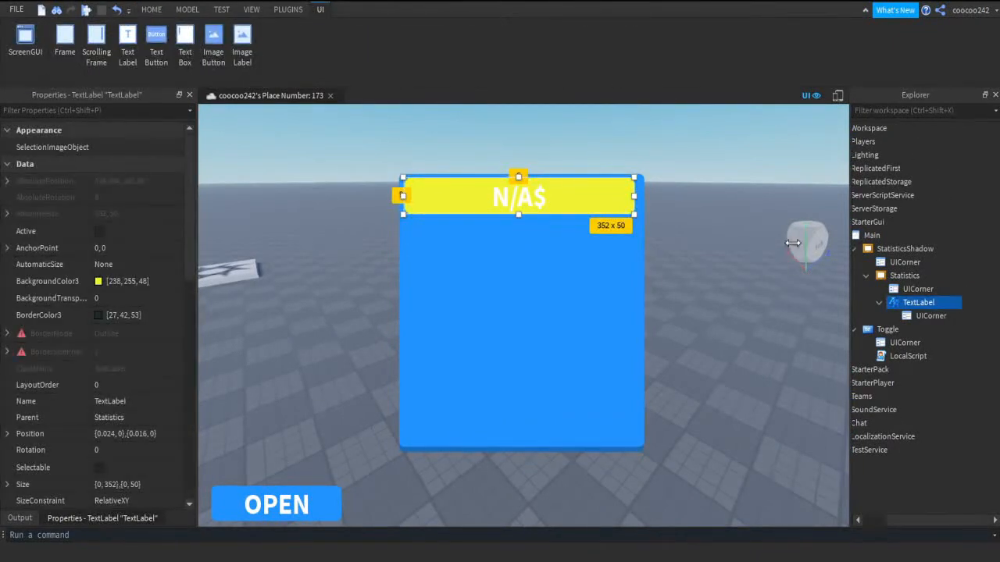
left_click_drag(634, 196, 639, 196)
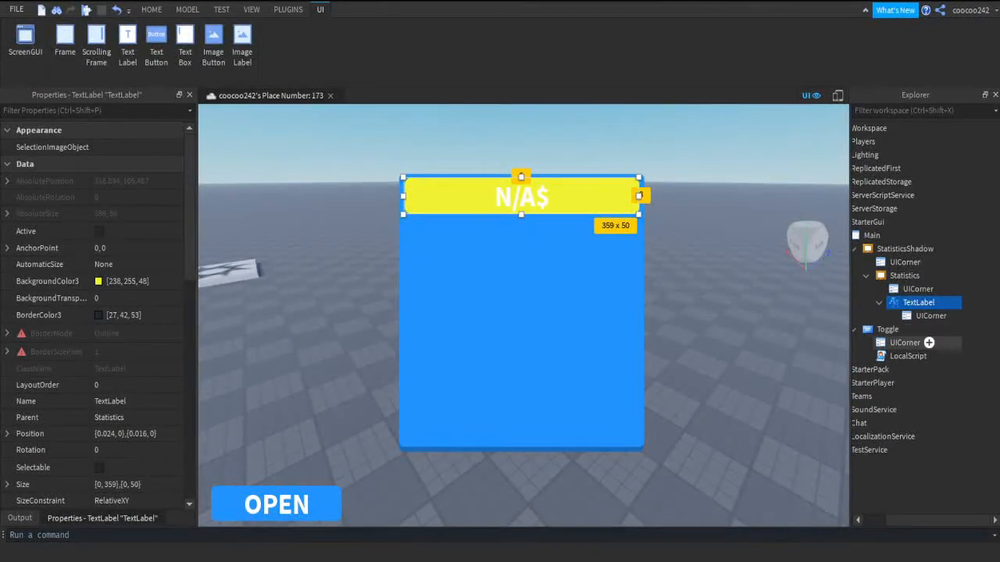
double_click(925, 303)
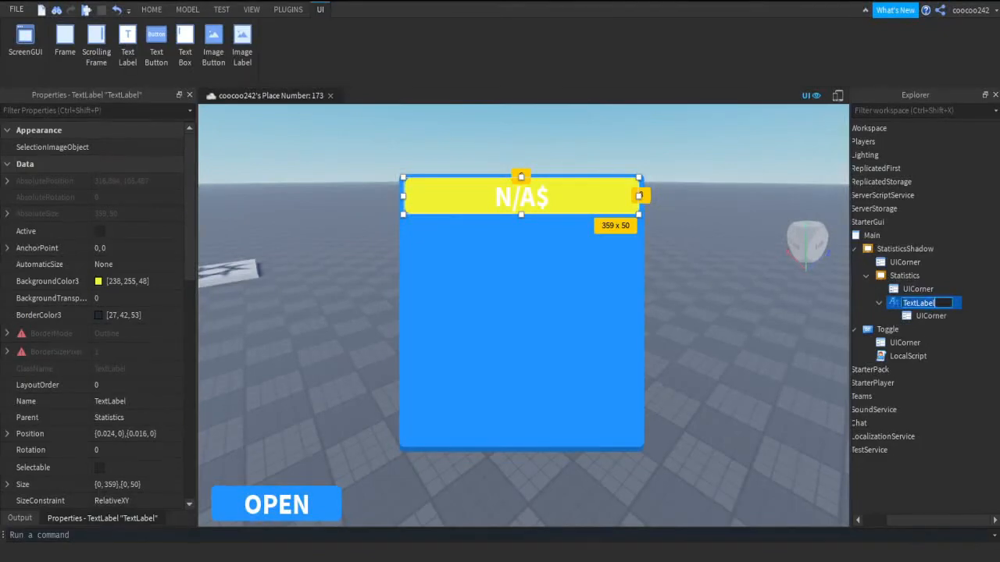
type("Yin")
key("Home")
type("Show")
key("Return")
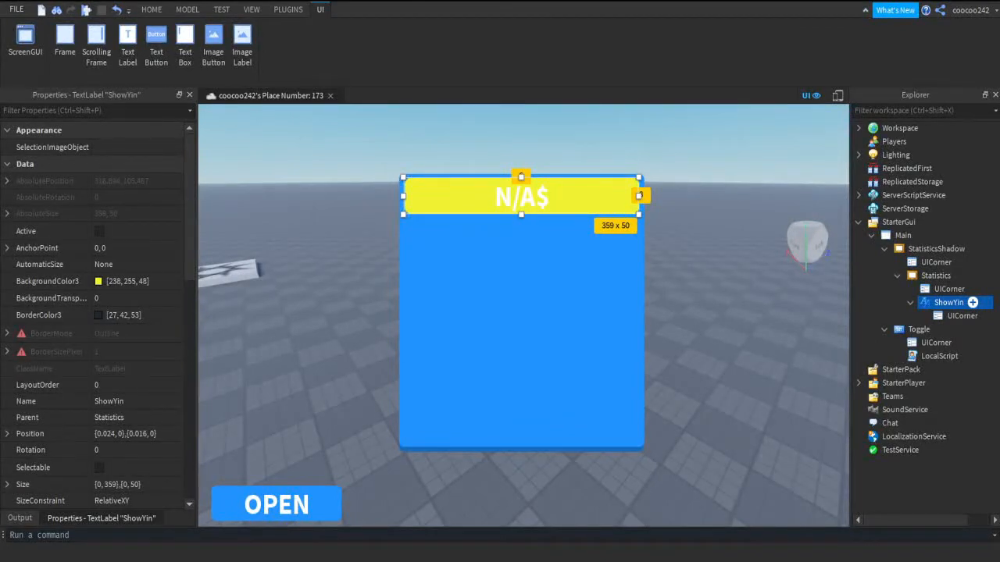
Add a LocalScript to ShowYin containing a while wait() do loop that declares local player = game.Players.LocalPlayer.
left_click(900, 370)
key("ctrl+a")
type("while wait() do")
key("Return")
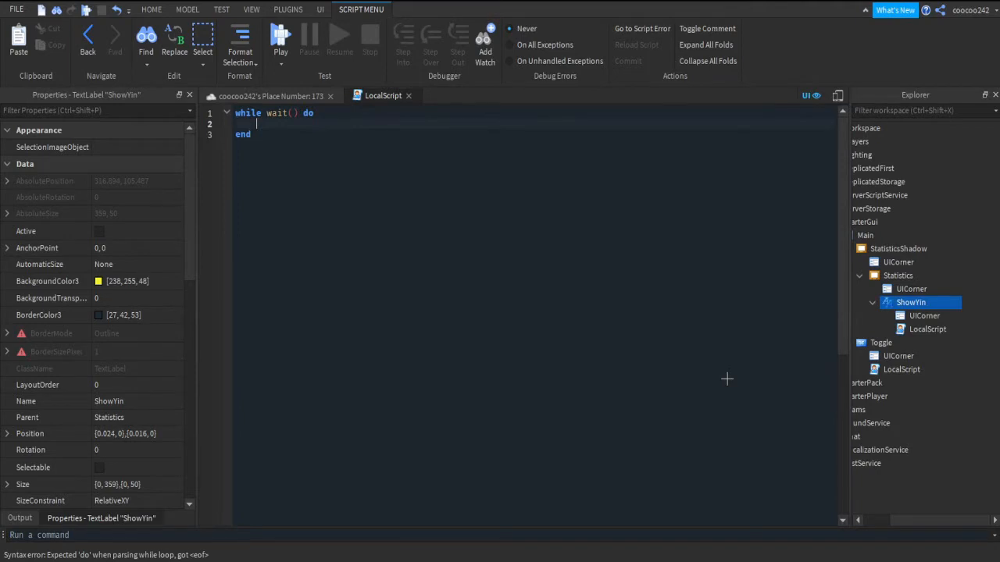
type("local player = game.Players.LocalPlayer")
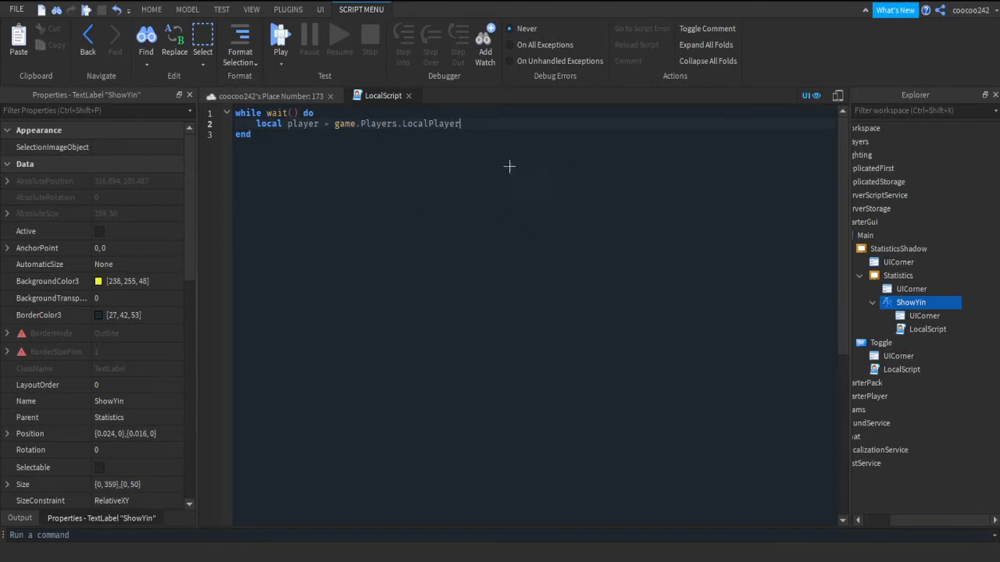
Leave a blank line below the player variable and start a script.Parent.Text statement inside the loop.
key("Return")
type("player")
key("Return")
type("game.Players.LocalPlayer")
key("shift+Home")
key("shift+Up")
key("BackSpace")
key("Return")
type("script.Parent.Text")
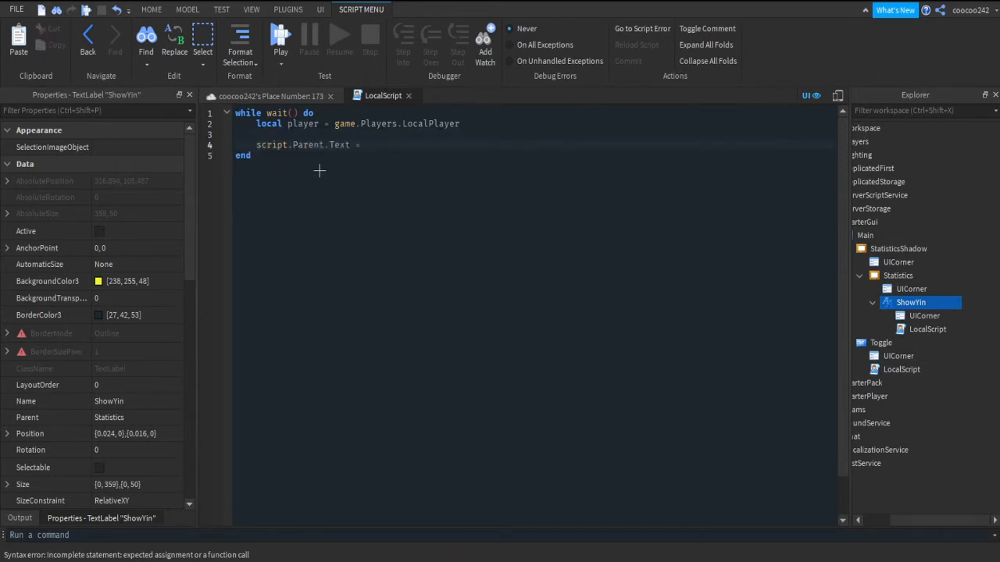
Complete the statement so that script.Parent.Text is assigned player.yin.Value.
type(" = player.l")
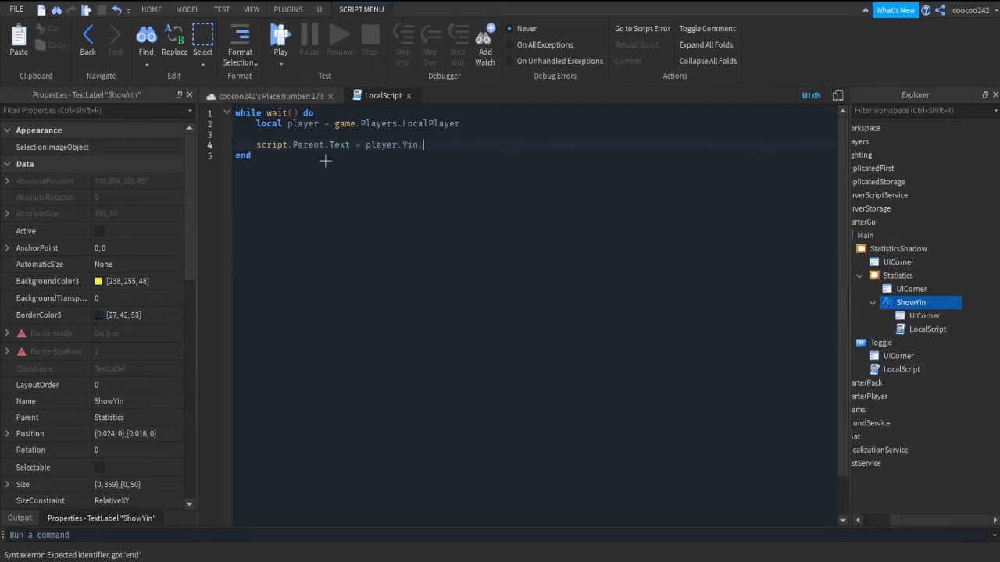
key("BackSpace")
key("BackSpace")
key("BackSpace")
key("BackSpace")
key("BackSpace")
key("BackSpace")
Check the name of the currency value in the LeadStats script, then return to ShowYin's LocalScript.
left_click_drag(940, 521, 906, 521)
left_click(859, 195)
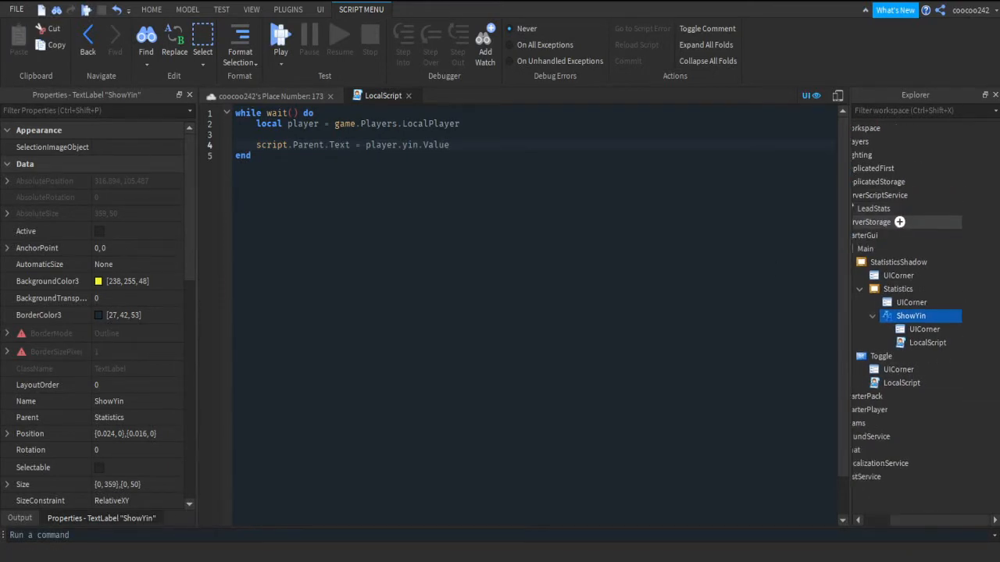
double_click(911, 208)
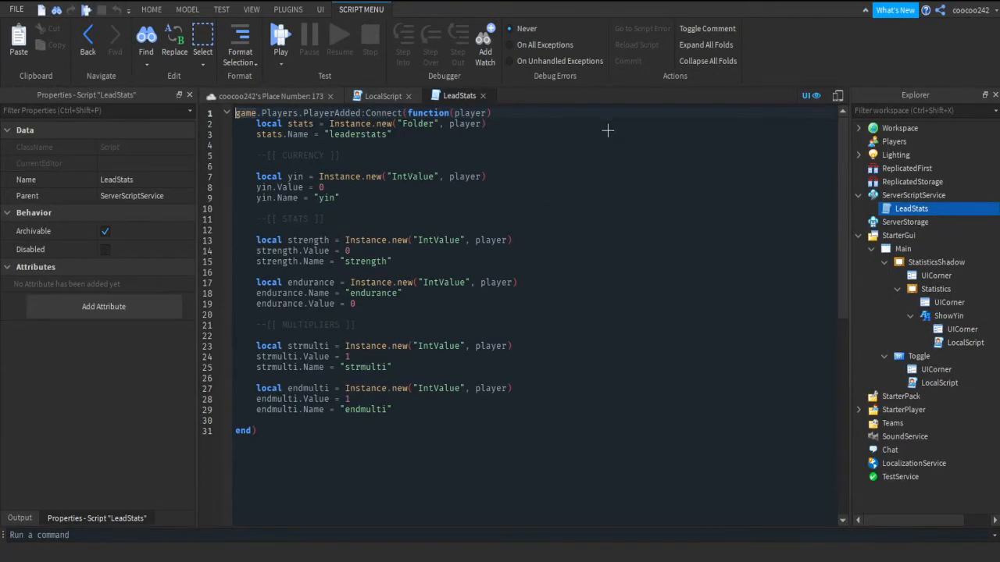
key("ctrl+w")
Concatenate a "$" string in front of player.yin.Value in the script.Parent.Text line.
key("Left")
key("BackSpace")
key("BackSpace")
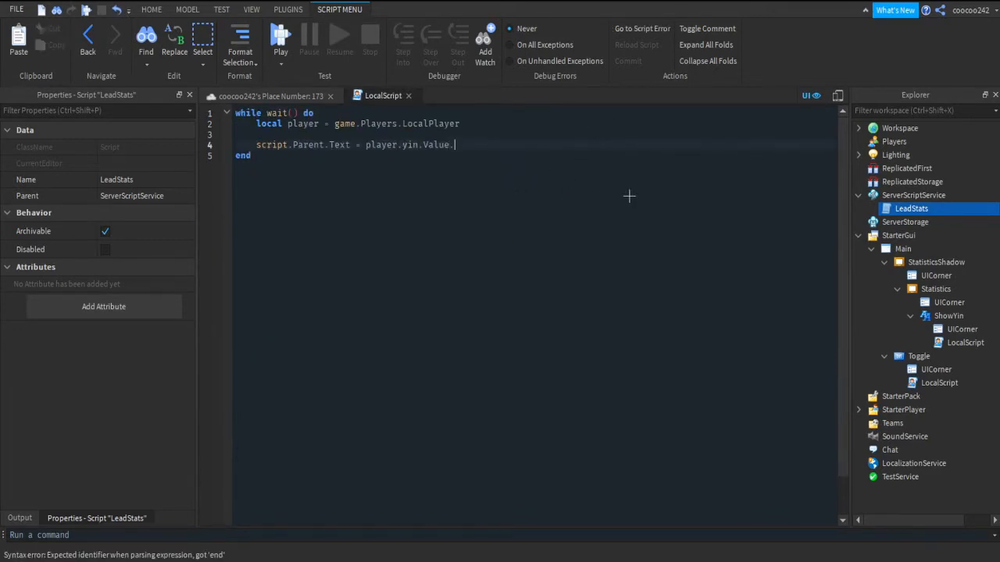
left_click_drag(371, 146, 366, 145)
key("Left")
type("\"")
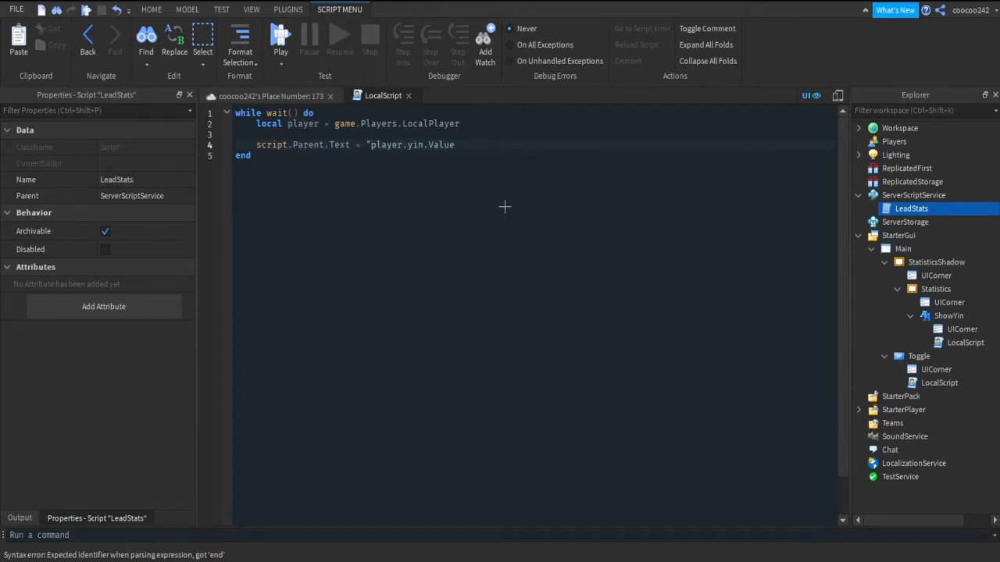
type("$\" ..")
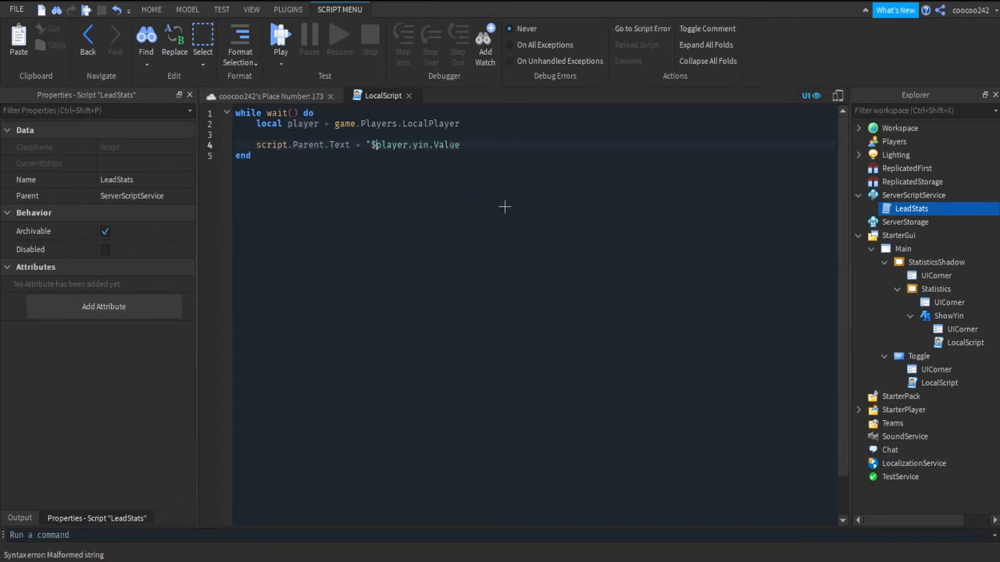
key("Left")
type(".")
key("Left")
key("Left")
key("Right")
key("Right")
key("Right")
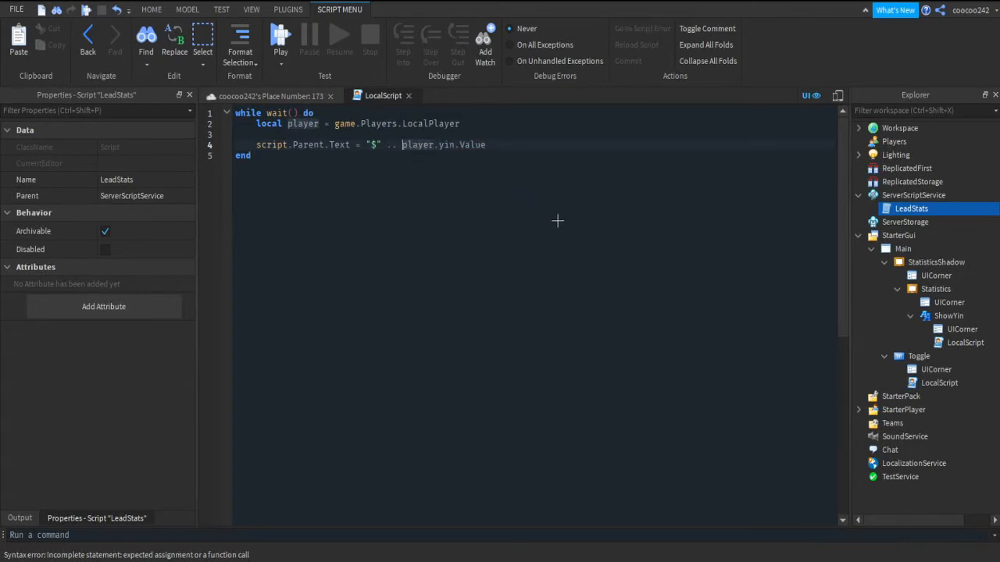
Remove the spaces around the .. operator so the line reads script.Parent.Text = "$"..player.yin.Value, and close the script.
key("BackSpace")
key("Left")
key("Left")
key("BackSpace")
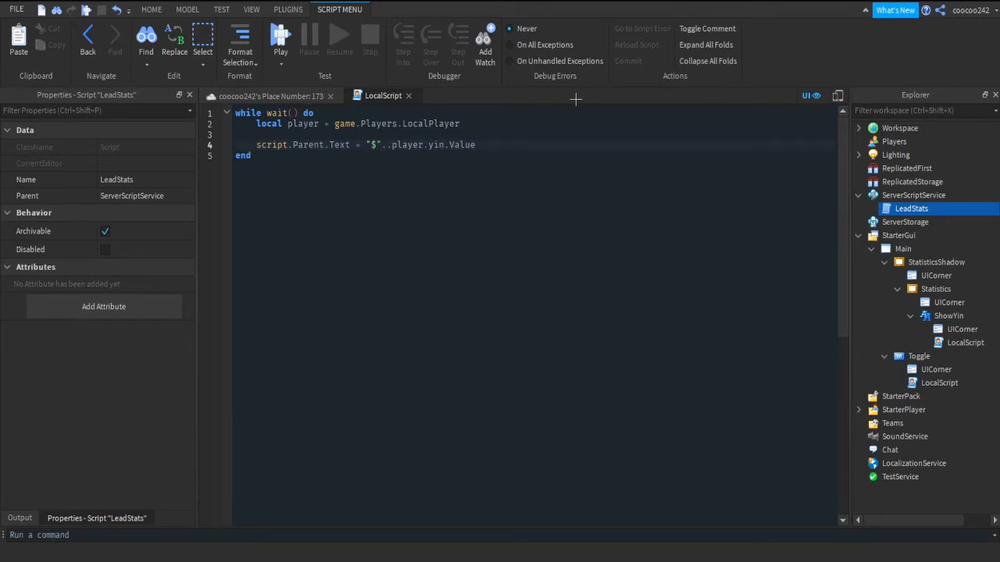
key("F5")
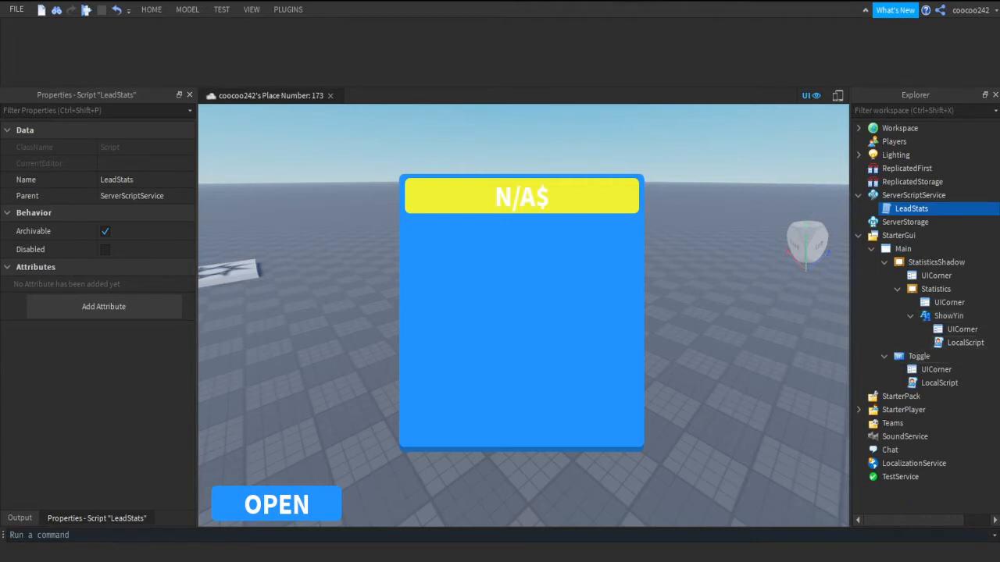
Insert a new TextLabel into the Statistics frame.
left_click(884, 357)
left_click(884, 261)
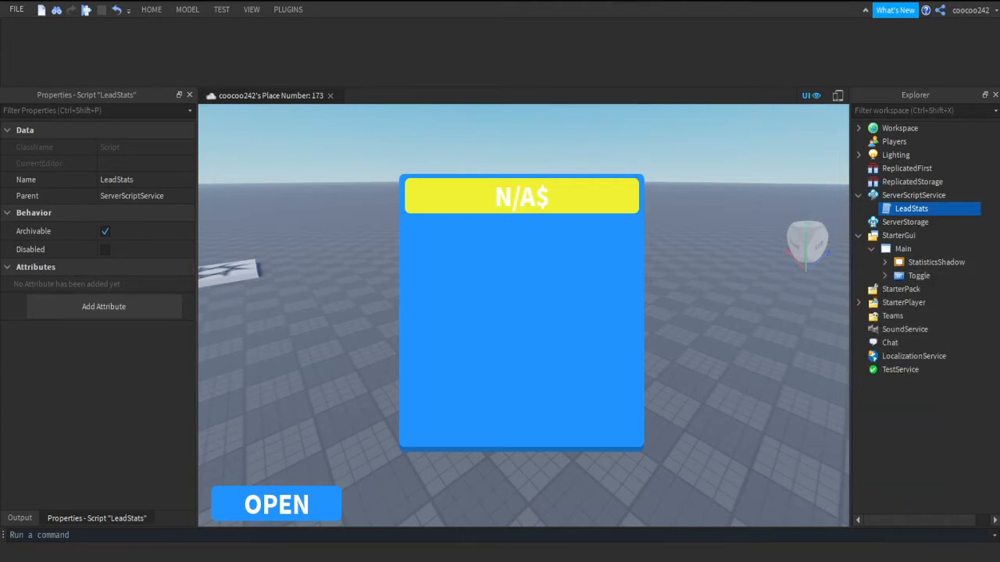
left_click(884, 262)
left_click(910, 289)
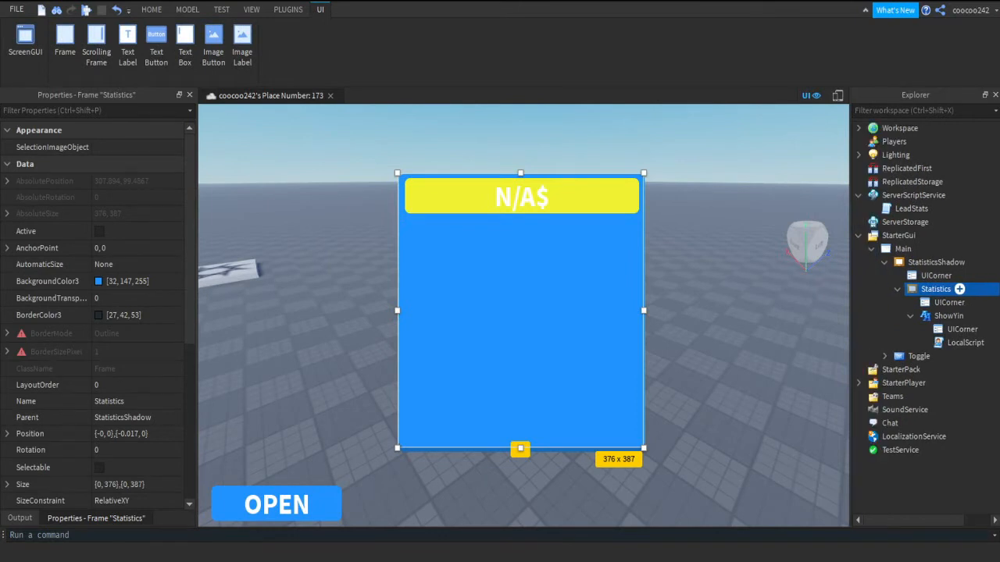
left_click(952, 303)
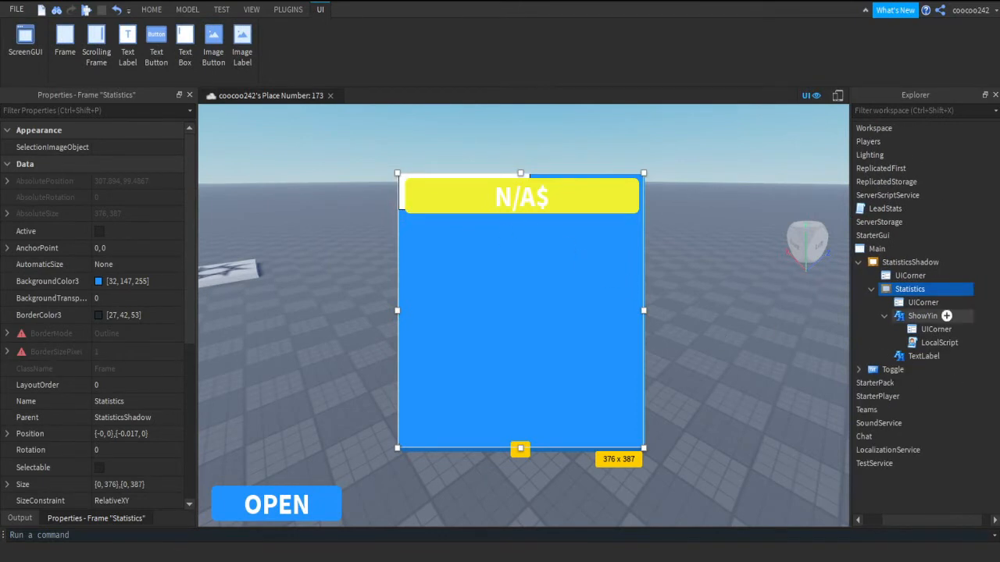
Rename the new TextLabel ShowEndurance and give it a red background colour.
left_click(936, 355)
key("F2")
type("ShowEndurance")
key("Return")
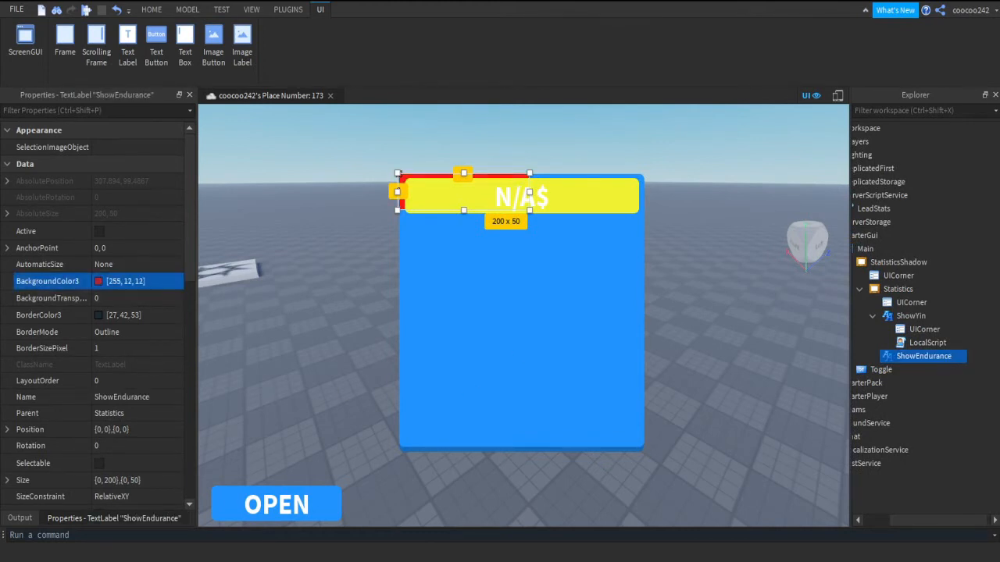
Add a UICorner to ShowEndurance and set the label's ZIndex to 3.
scroll(98, 312, "down", 7)
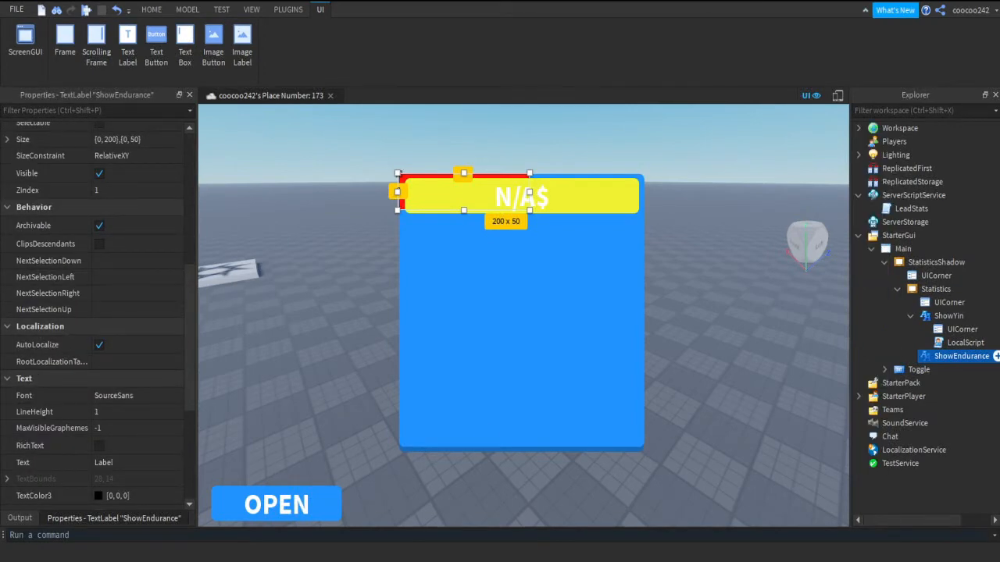
scroll(146, 359, "down", 5)
scroll(145, 360, "up", 8)
left_click(146, 353)
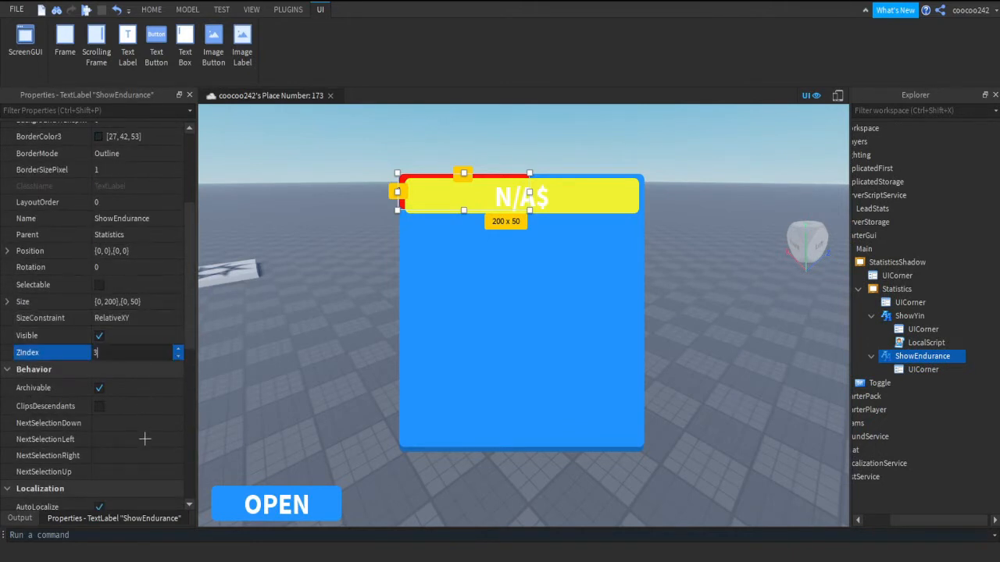
type("3")
key("Return")
Move ShowEndurance to the lower-left corner of the Statistics frame and widen it to about 213 x 50.
mouse_move(464, 193)
left_mouse_down()
mouse_move(469, 422)
mouse_move(544, 423)
left_mouse_up()
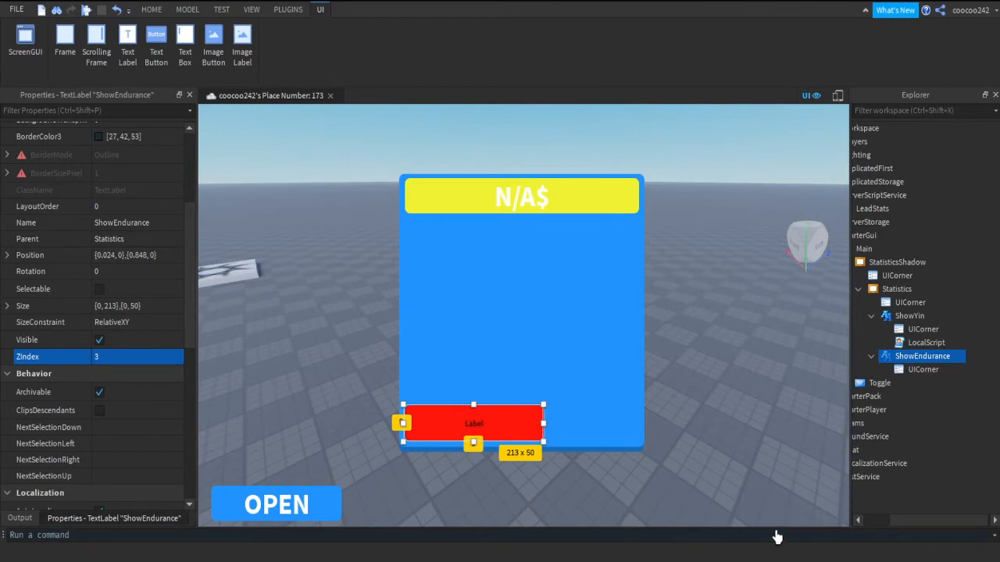
Set ShowEndurance's text to ENDURANCE and enable TextScaled.
scroll(130, 438, "down", 8)
left_click(125, 240)
type("ENDURANCE")
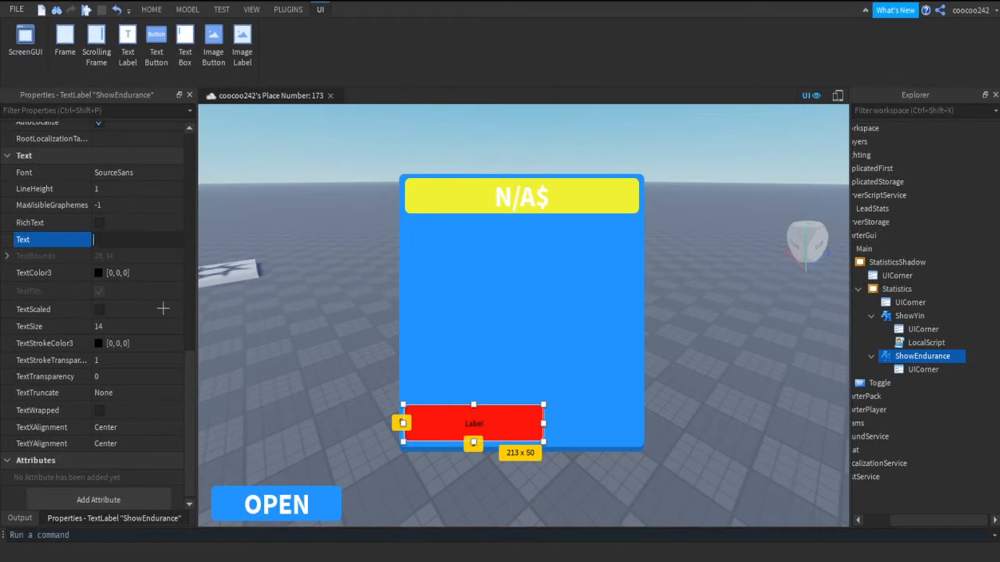
key("Return")
left_click(100, 310)
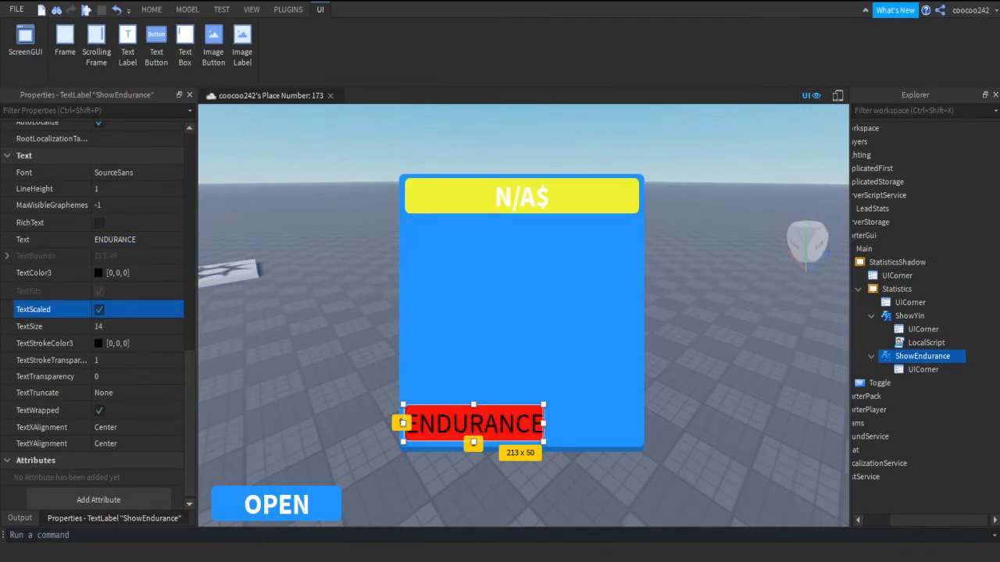
Set ShowEndurance's font to SourceSansBold and its text colour to white (255, 255, 255).
left_click(167, 323)
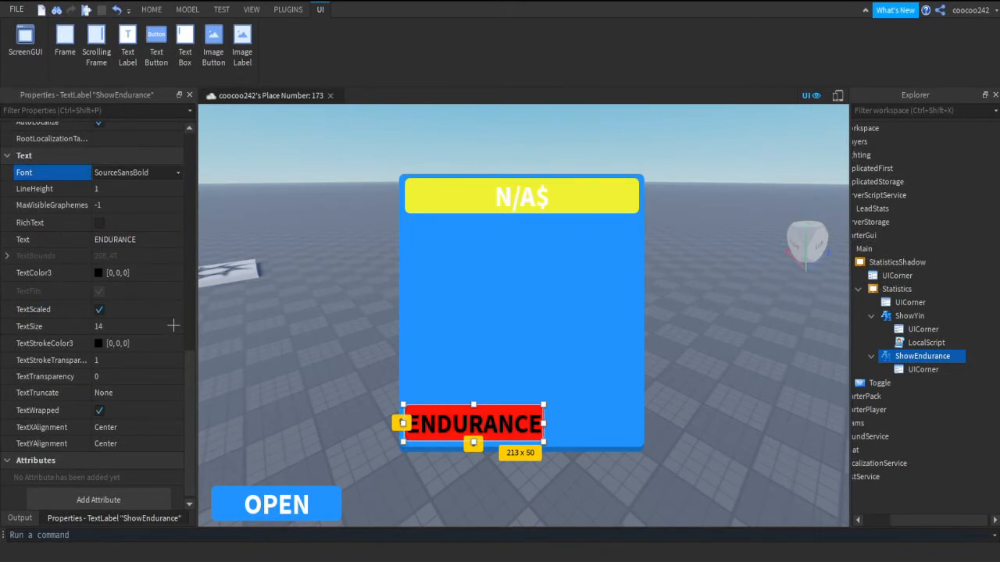
left_click(99, 273)
left_click_drag(806, 263, 795, 164)
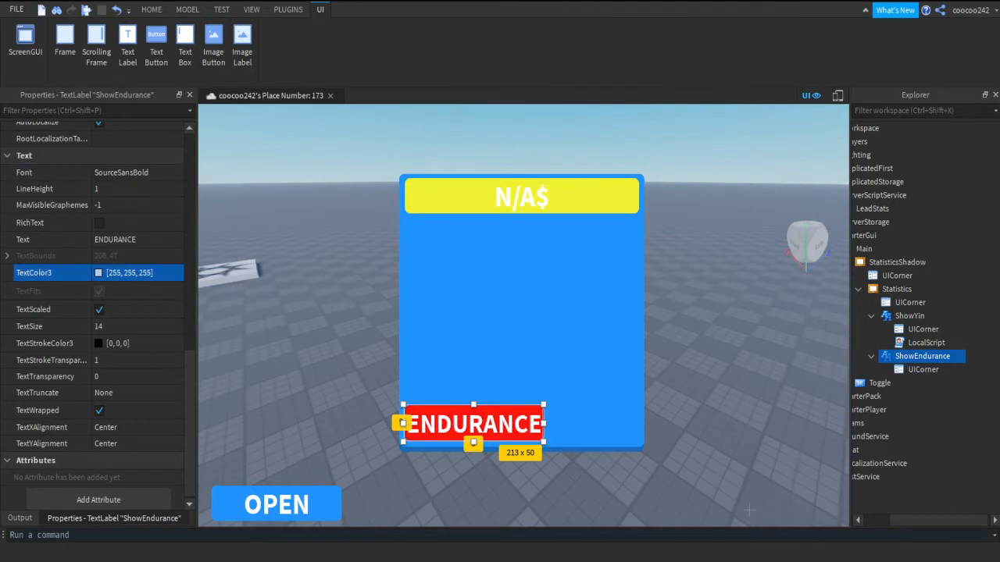
left_click(866, 498)
Add a LocalScript to ShowEndurance and replace its default code with a while wait() do loop.
left_click(961, 356)
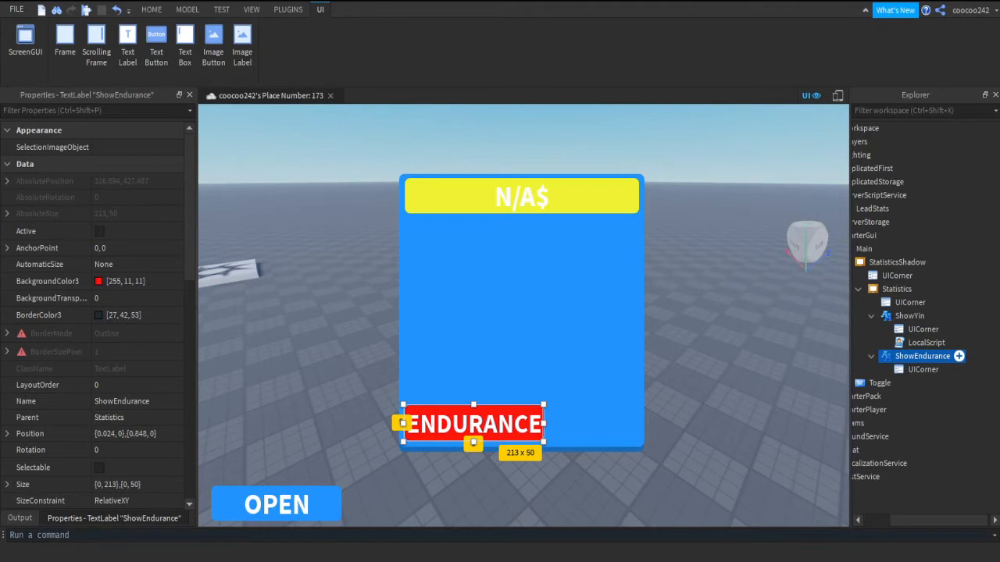
left_click_drag(934, 520, 906, 520)
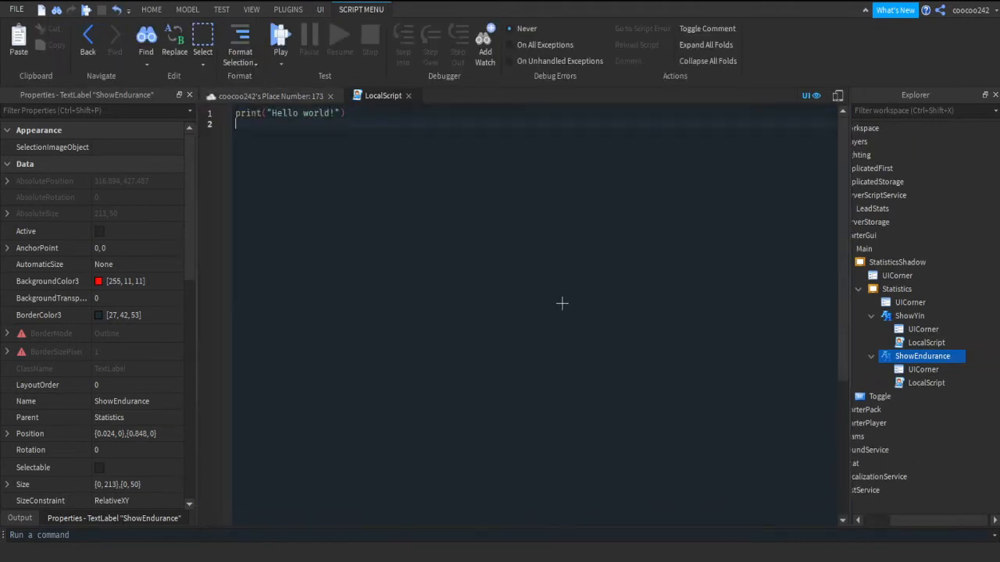
key("ctrl+a")
key("BackSpace")
type("while wait() do")
key("Return")
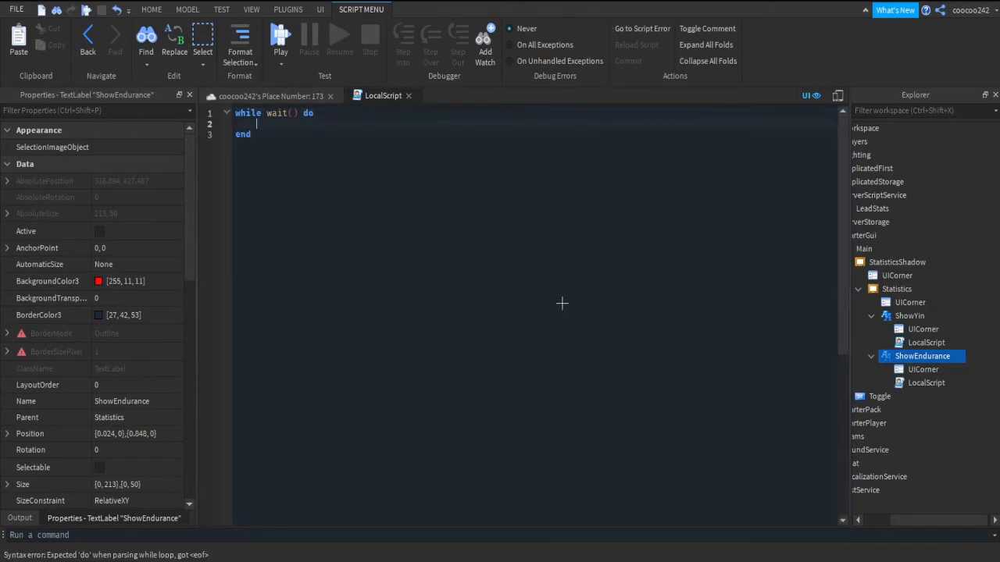
Declare local player = game.Players.LocalPlayer inside ShowEndurance's loop, followed by a blank line.
type("local player")
key("BackSpace")
key("BackSpace")
key("BackSpace")
key("BackSpace")
key("BackSpace")
key("BackSpace")
type("player ")
type("=ga")
type(" game.Players.LocalPlayer")
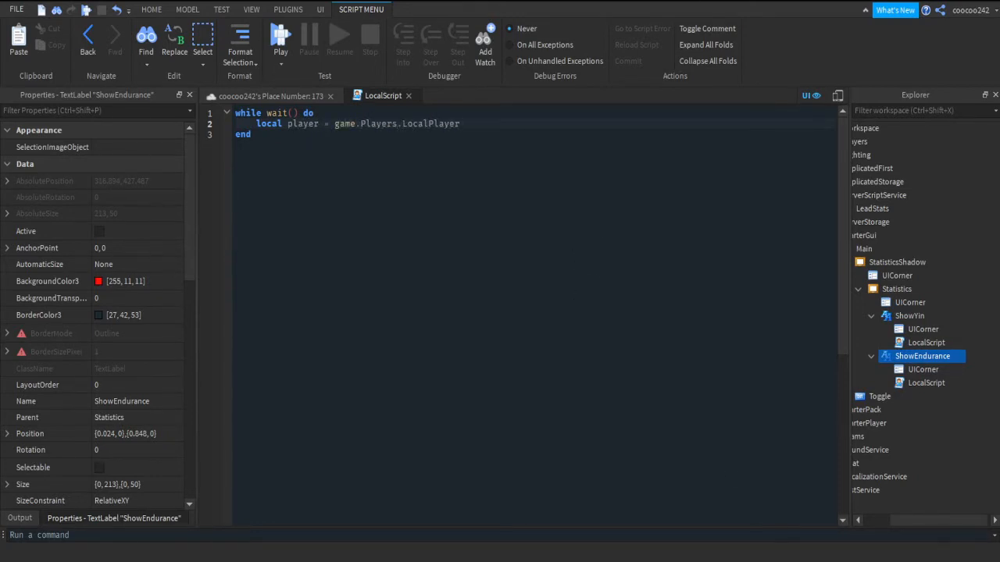
key("Return")
key("Return")
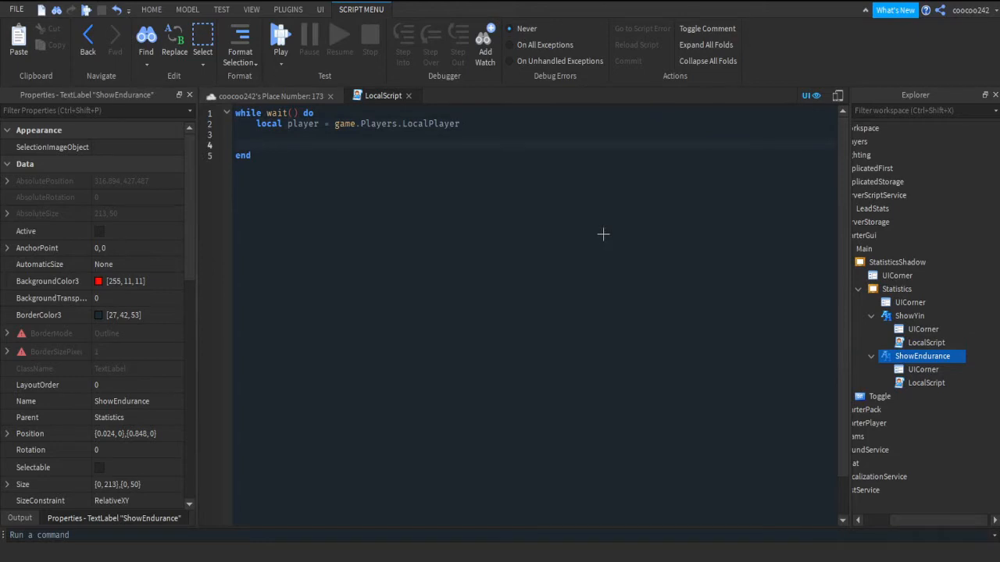
Add the line script.Parent.Text = player.endurance.Value.." Endurance" to the loop and close the script.
type("script.Parent.Text = player.S")
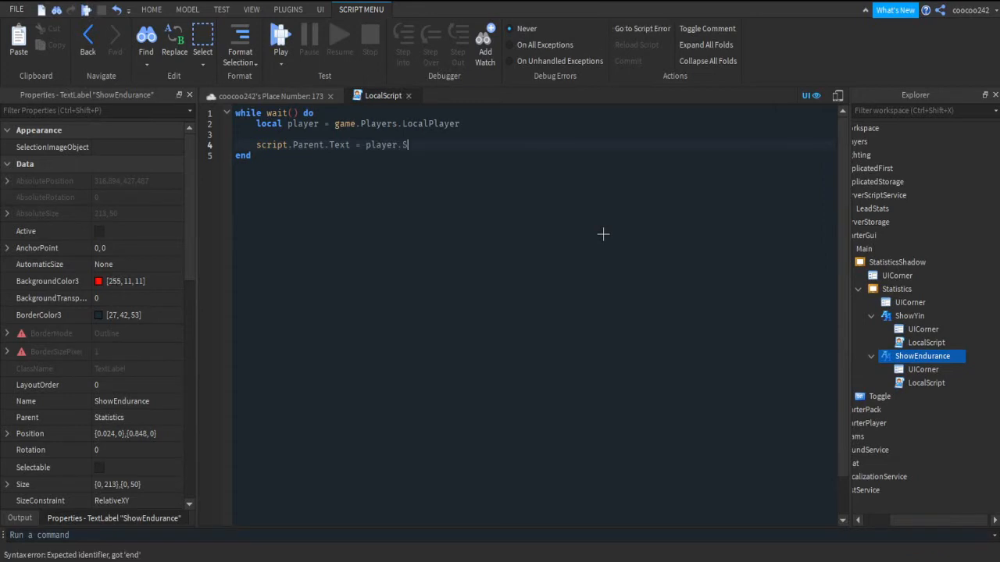
key("BackSpace")
type("endurance.Value..\"")
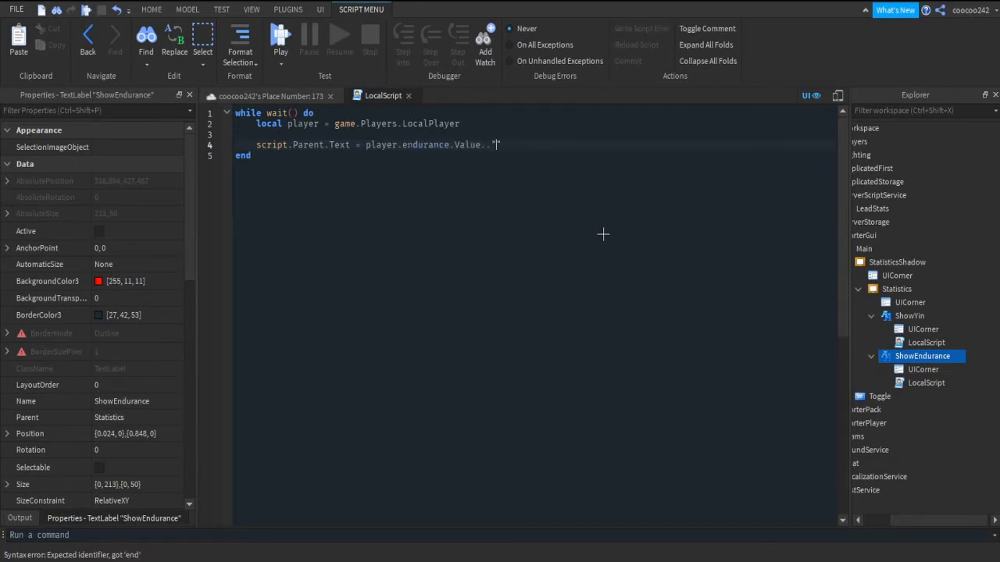
type(" Endurance")
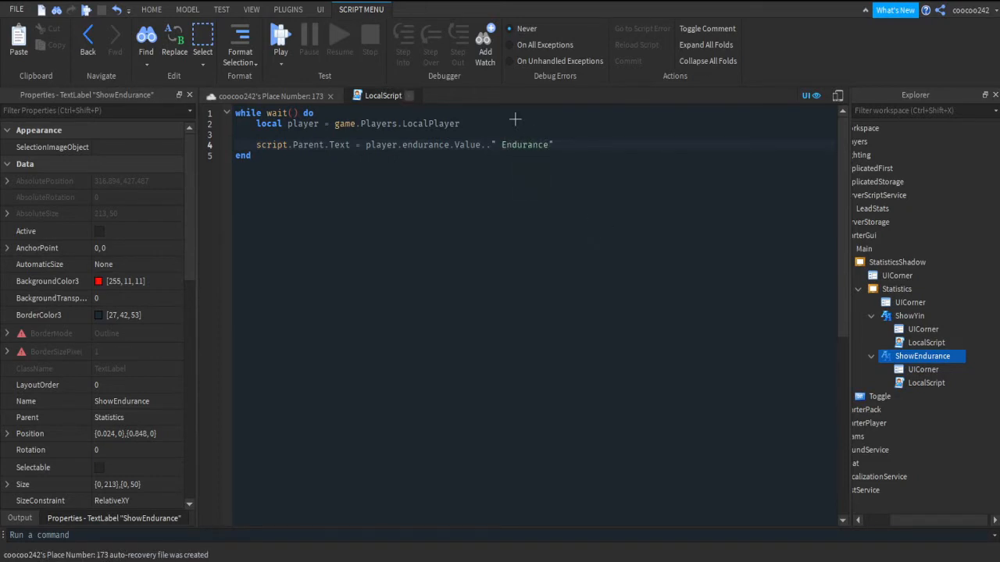
left_click(408, 96)
key("F5")
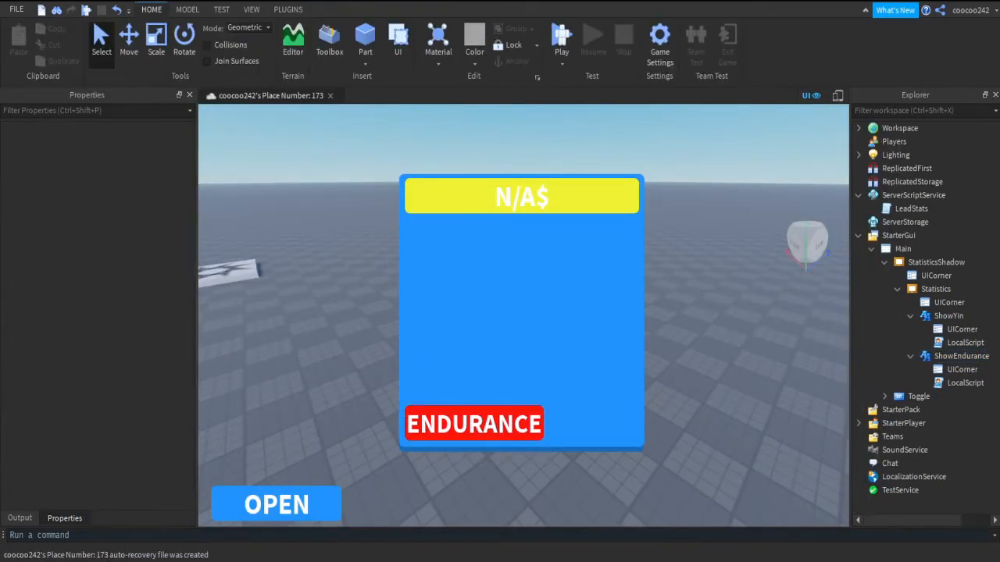
Widen ShowEndurance to about 222 x 50 and deselect it.
left_click(960, 356)
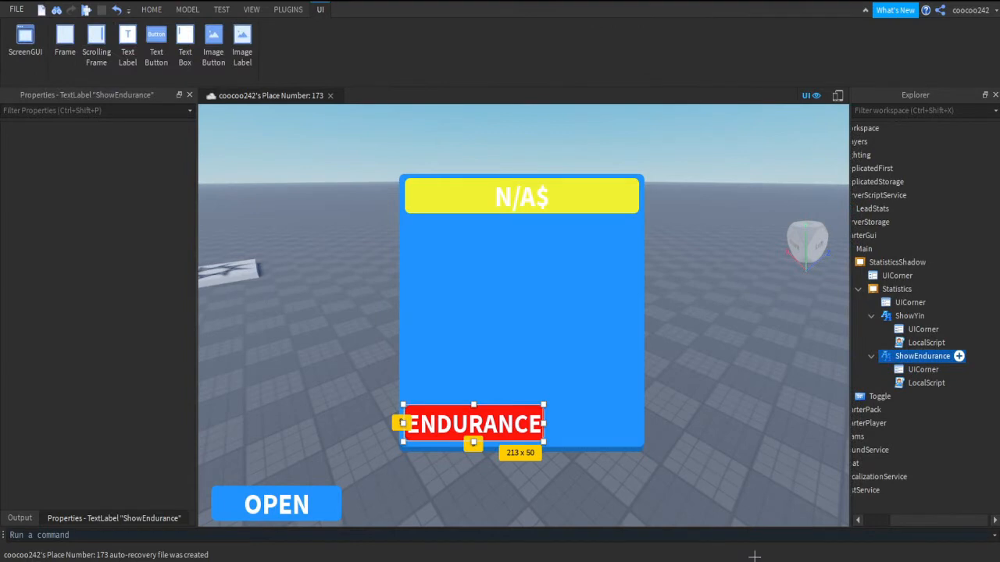
left_click_drag(547, 423, 550, 424)
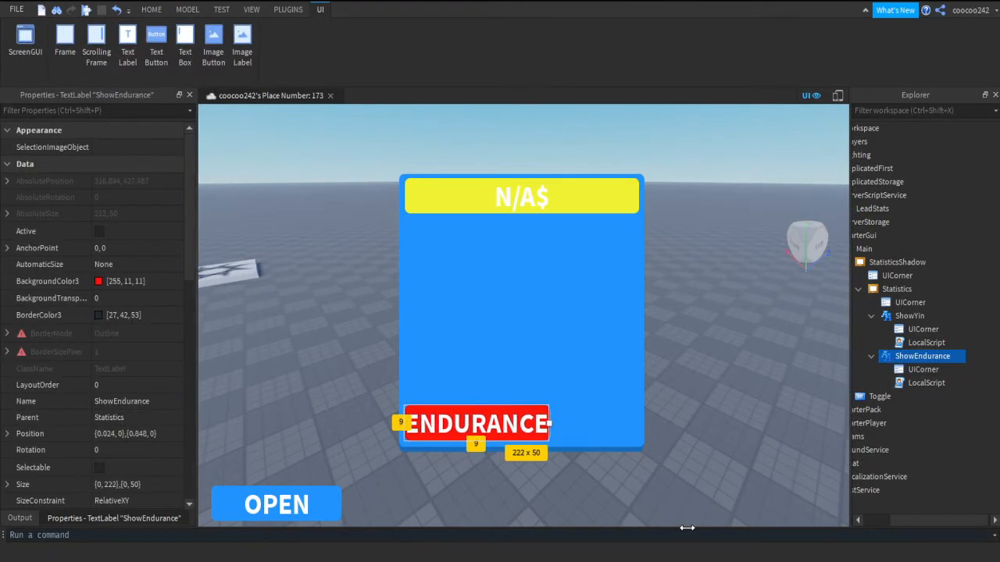
left_click(532, 473)
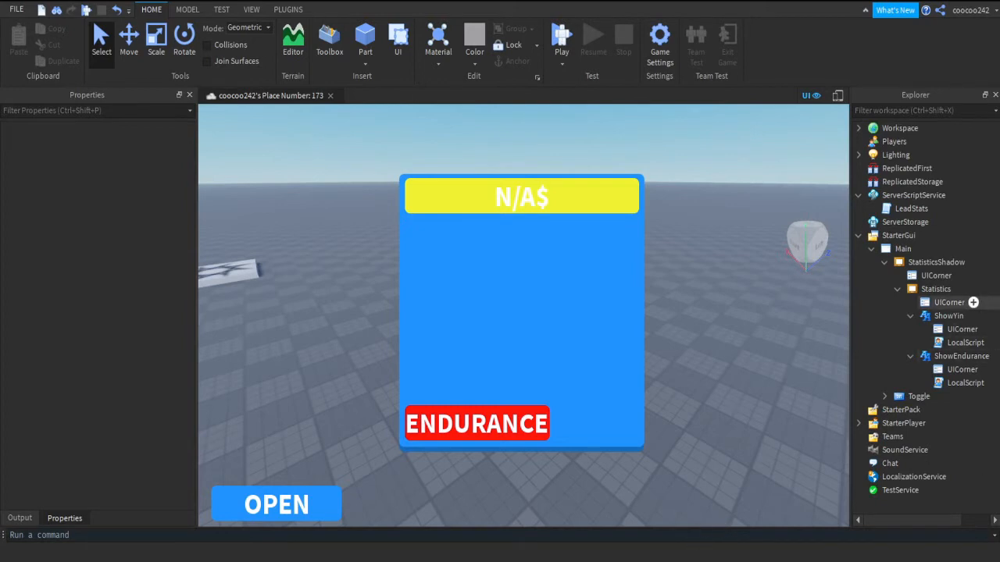
Add a TextLabel inside the Statistics frame and name it ShowEndMulti.
left_click(938, 289)
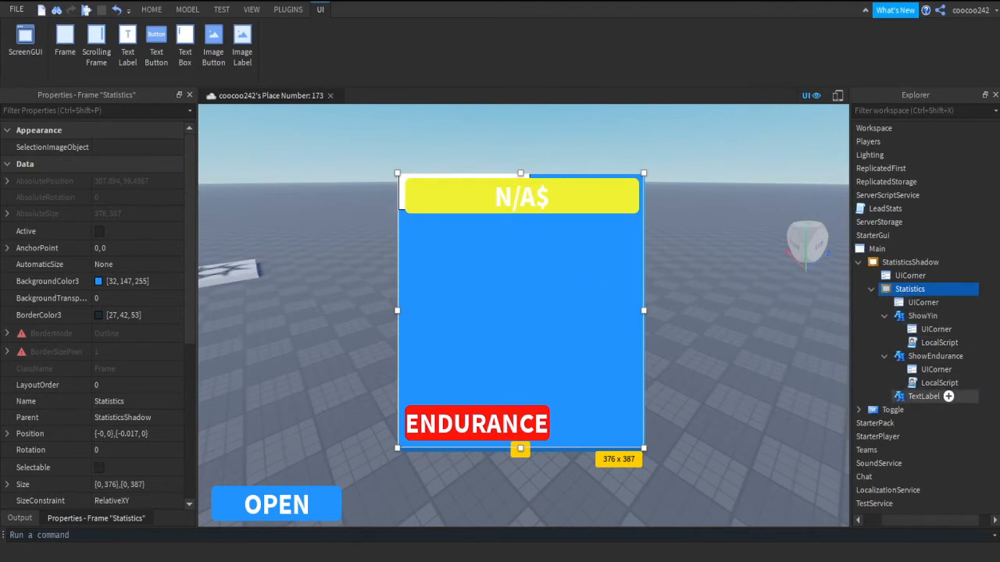
double_click(923, 396)
type("Sho")
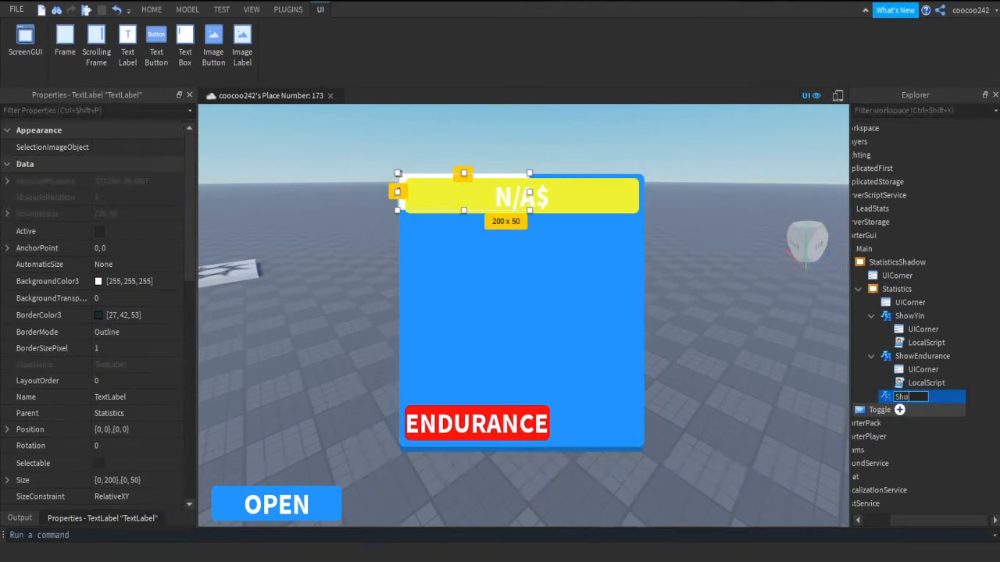
type("wEndMulti")
key("Return")
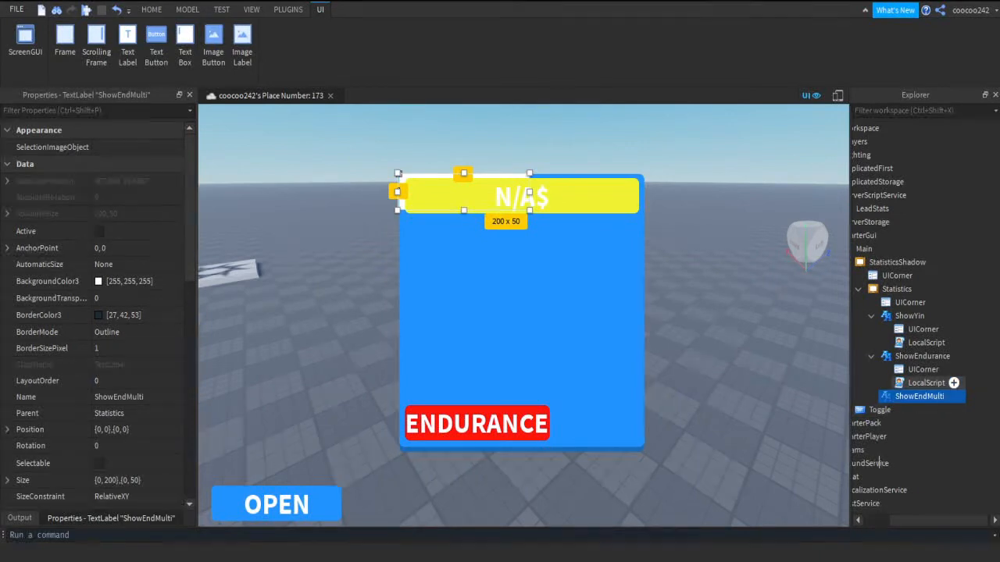
Replace ShowEndMulti's default text with a single-character placeholder and set its ZIndex to 3.
scroll(133, 376, "down", 10)
left_click(117, 316)
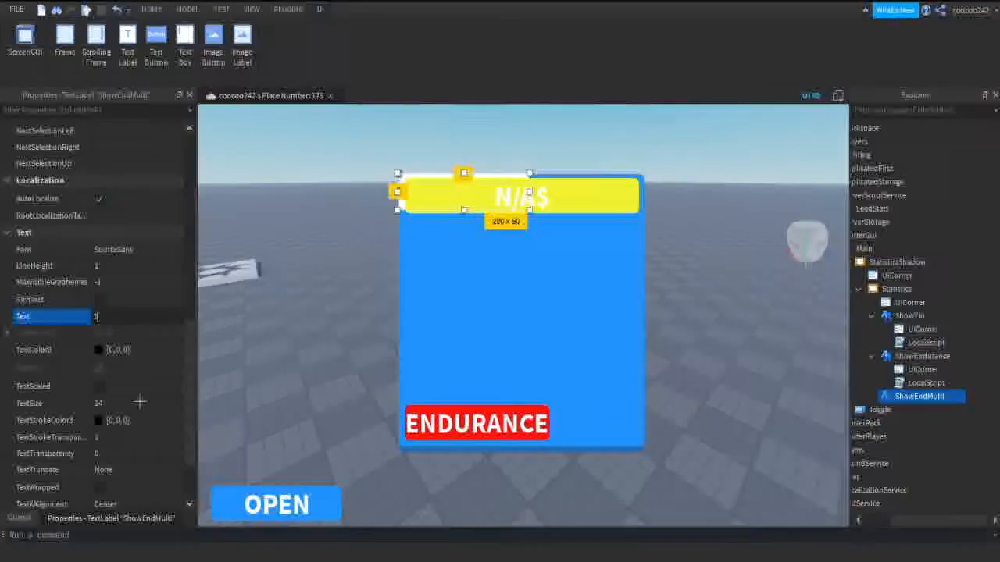
type("3")
scroll(148, 359, "up", 3)
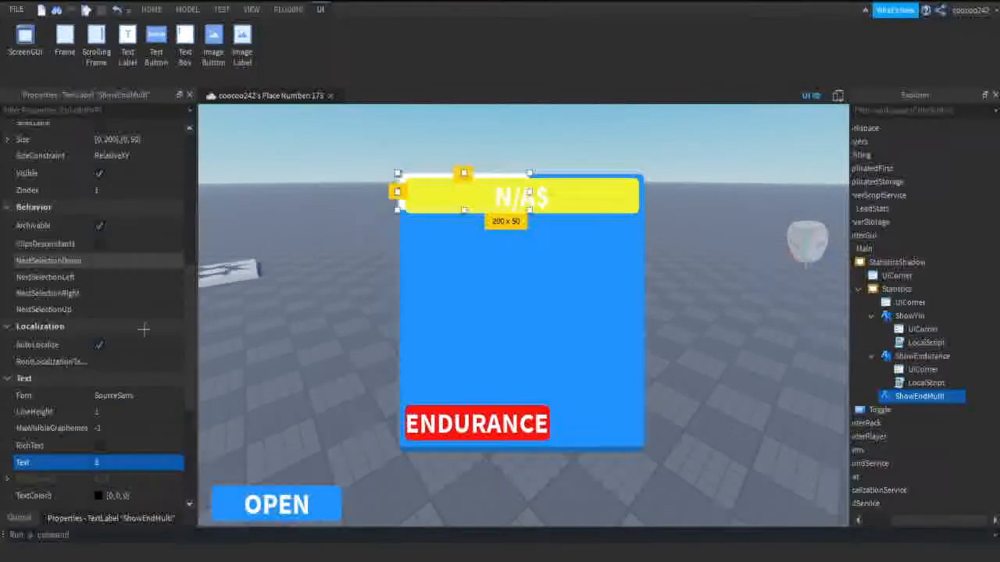
left_click(113, 190)
type("3")
key("Return")
Place ShowEndMulti just right of the ENDURANCE label at about 62 x 50 and give it a UICorner.
mouse_move(508, 195)
left_mouse_down()
mouse_move(705, 413)
mouse_move(667, 426)
mouse_move(577, 427)
left_mouse_up()
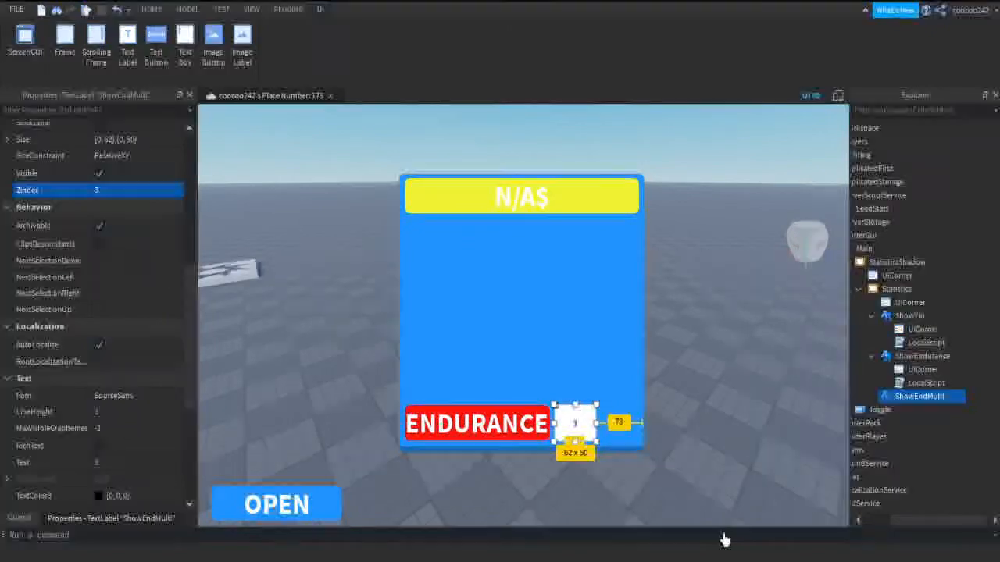
left_click_drag(935, 520, 905, 521)
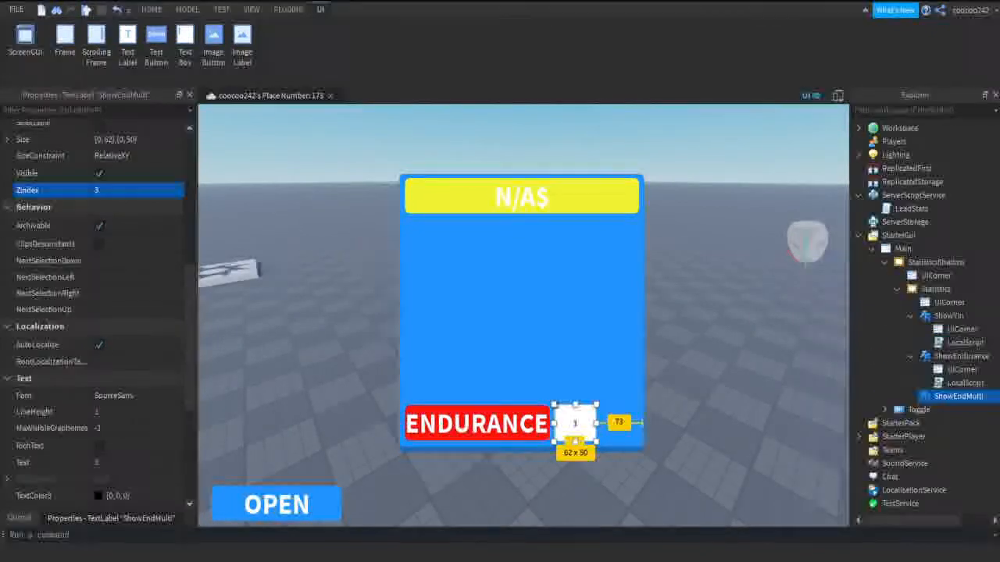
left_click(949, 425)
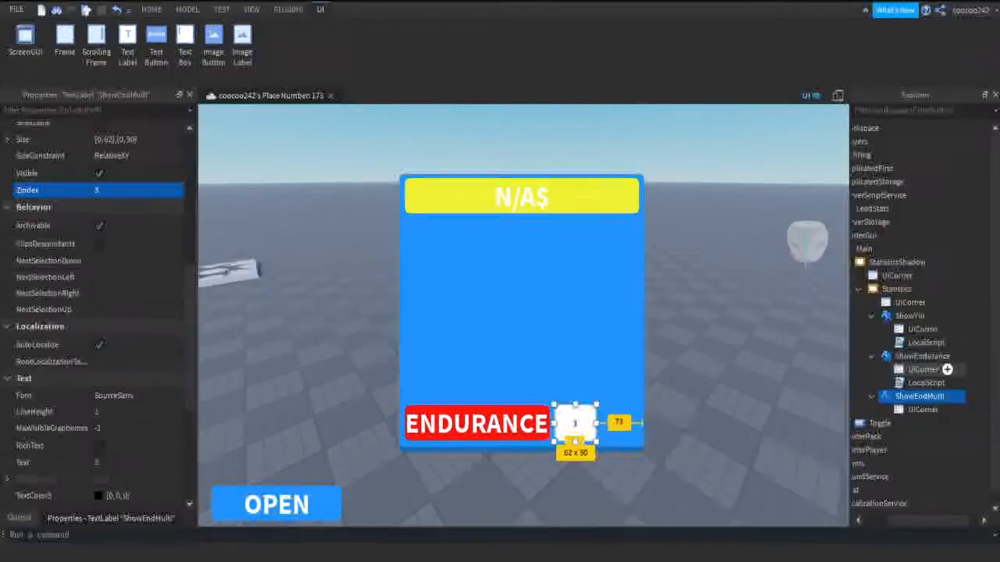
Copy ShowEndurance's background color, [255, 11, 11], onto ShowEndMulti.
left_click(922, 370)
left_click(920, 356)
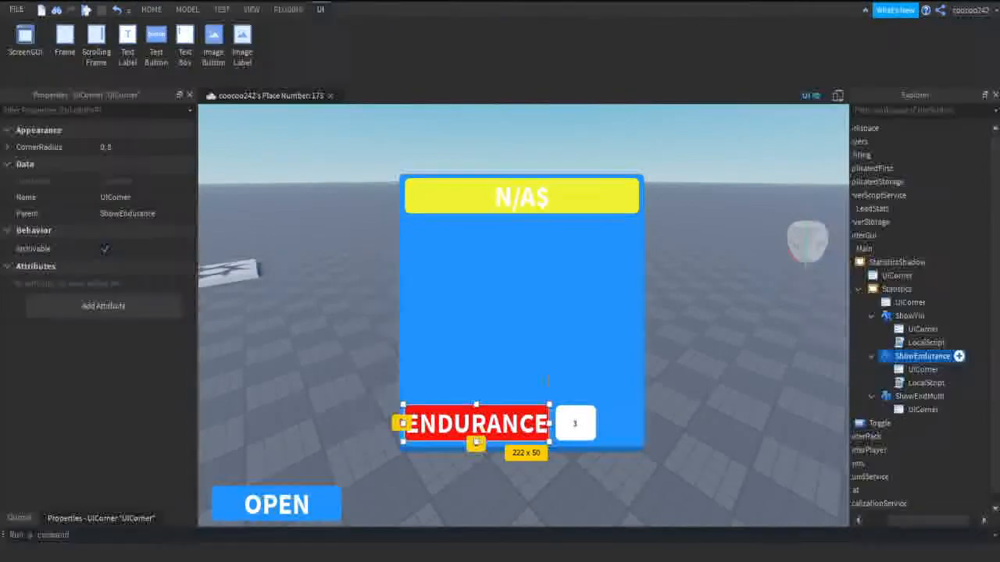
left_click(156, 283)
left_click(920, 396)
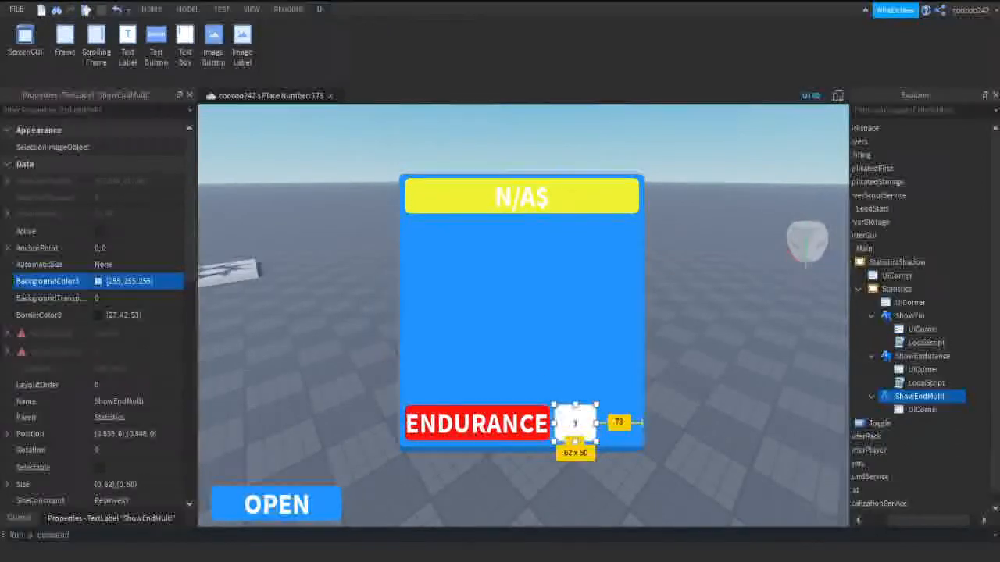
left_click(148, 282)
type("[255, 11, 11]")
key("Return")
Turn on TextScaled for ShowEndMulti and set its text to X.
scroll(161, 400, "down", 11)
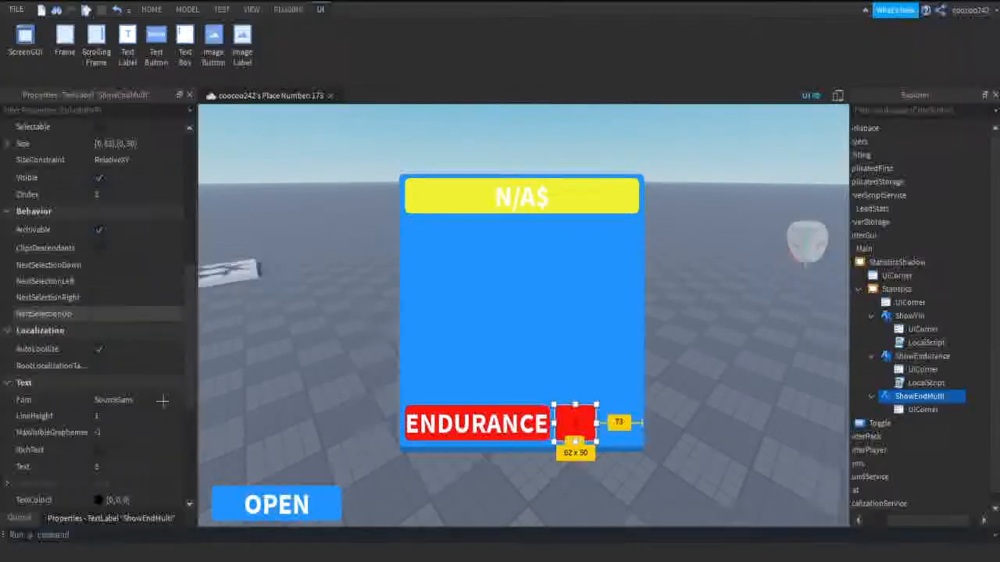
left_click(99, 304)
left_click(118, 235)
type("X")
key("Return")
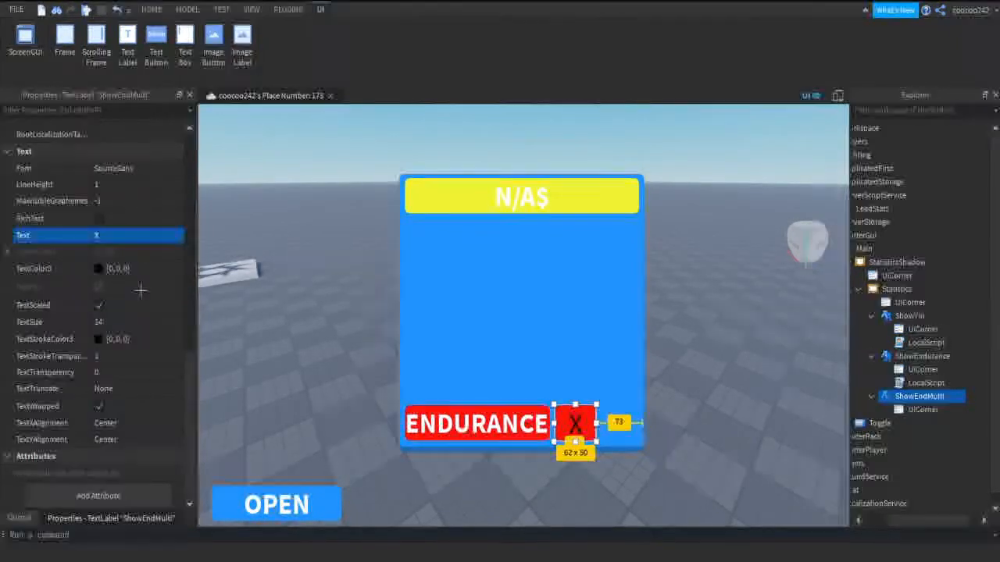
Set ShowEndMulti's font to SourceSansBold and its text color to 255, 255, 255, leaving nothing selected.
left_click(51, 168)
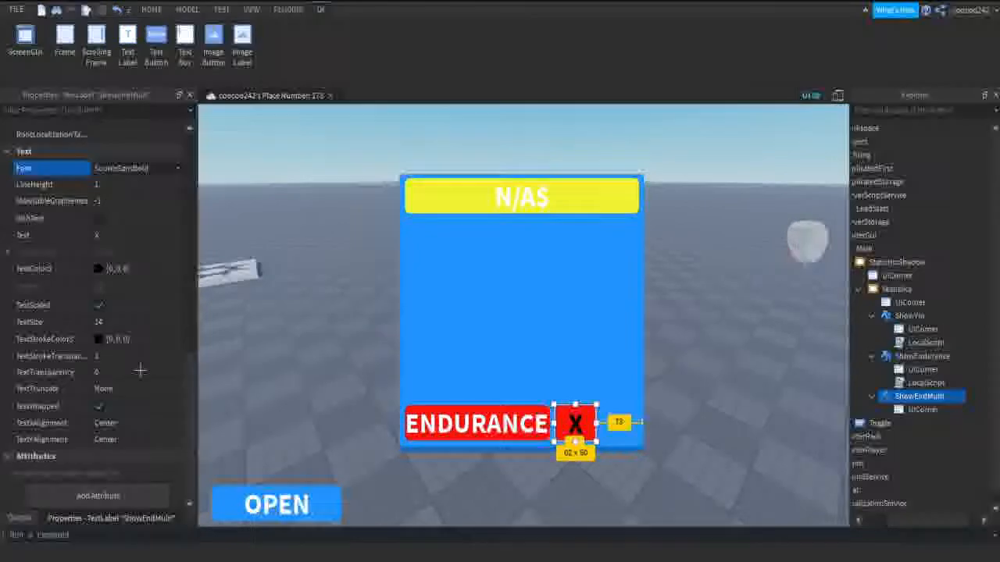
left_click(117, 268)
type("255, 255, 255")
key("Return")
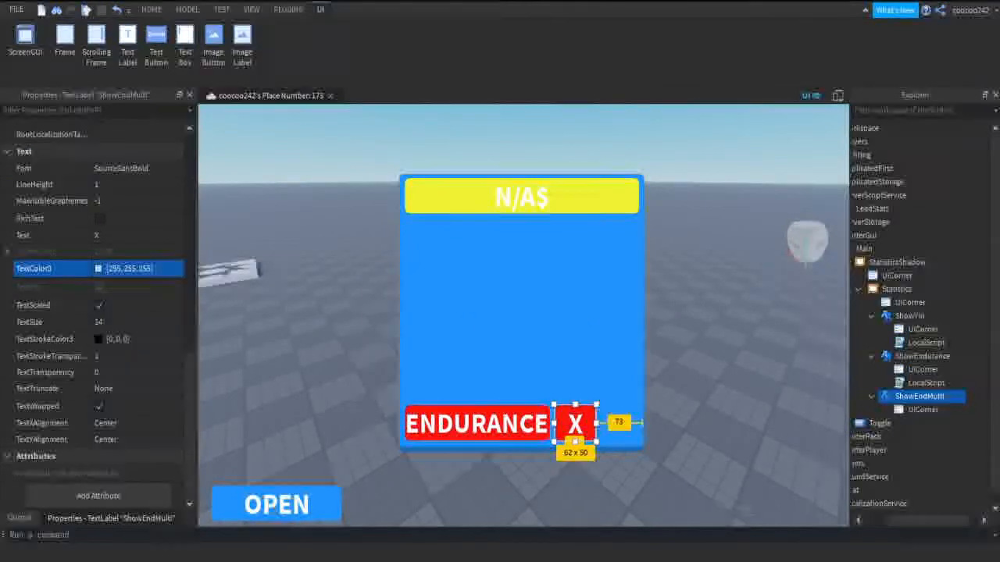
left_click(748, 516)
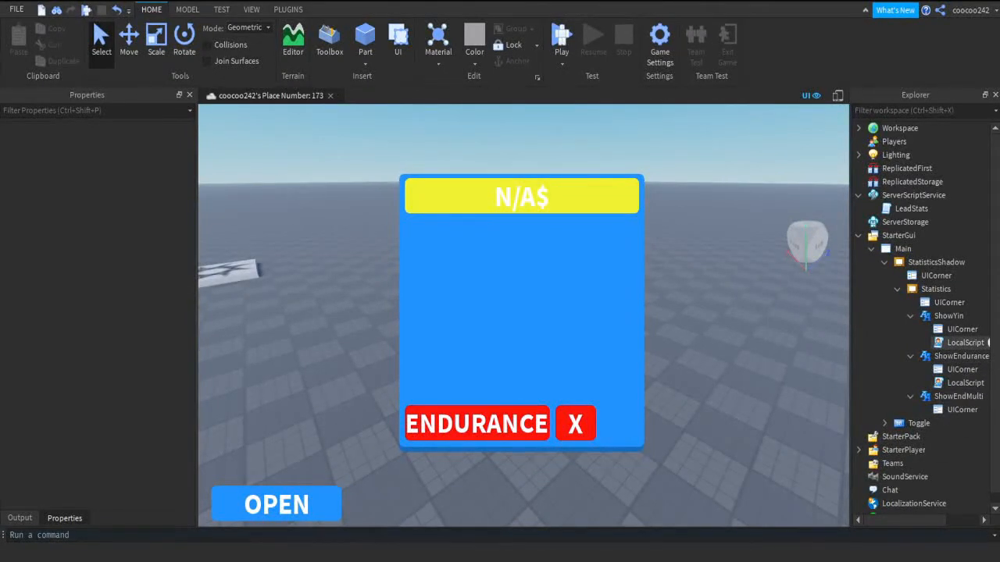
Duplicate ShowEndMulti, place the copy to the right of the original, and set the copy's text to +.
left_click(961, 396)
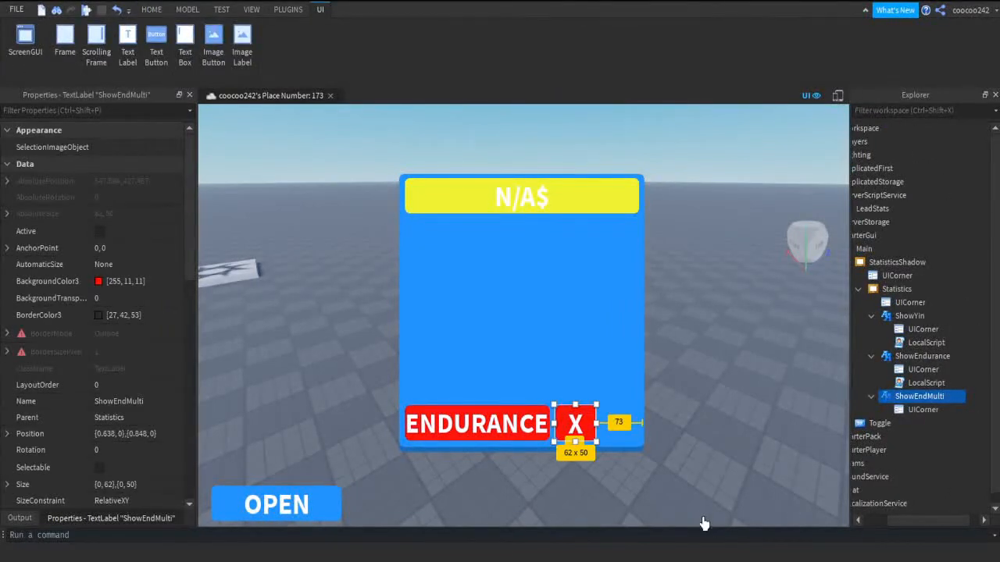
key("ctrl+d")
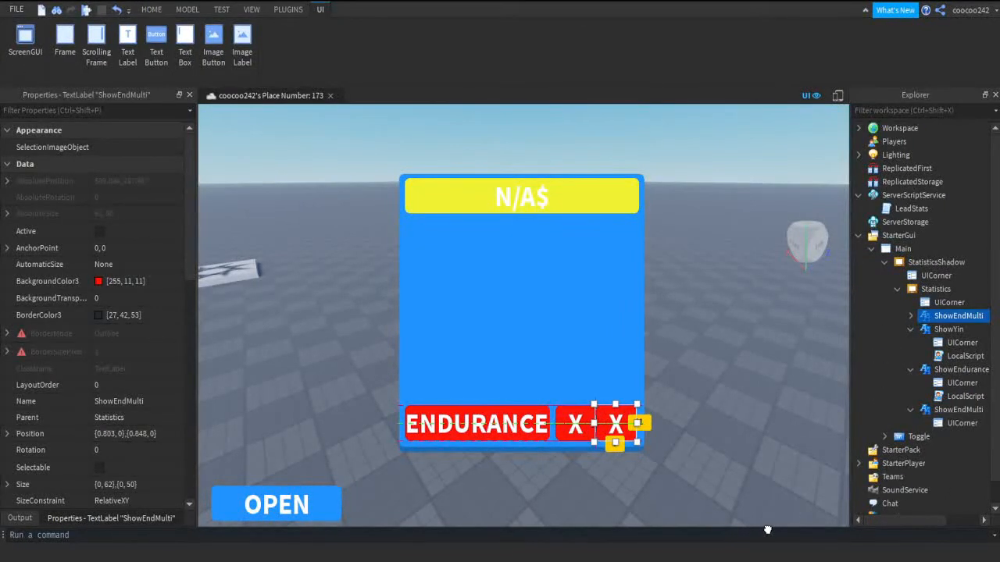
scroll(117, 352, "down", 10)
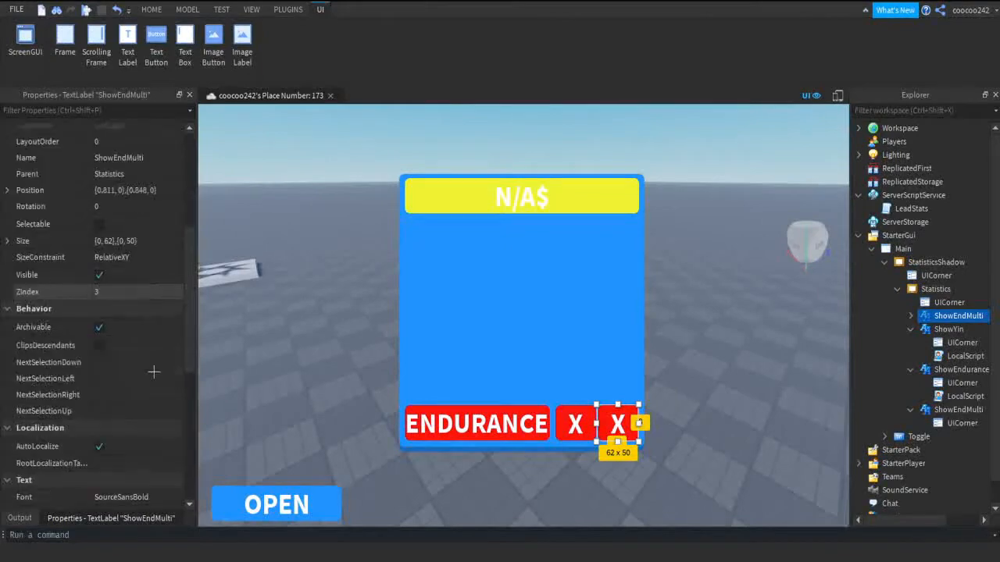
left_click(117, 271)
type("+")
key("Return")
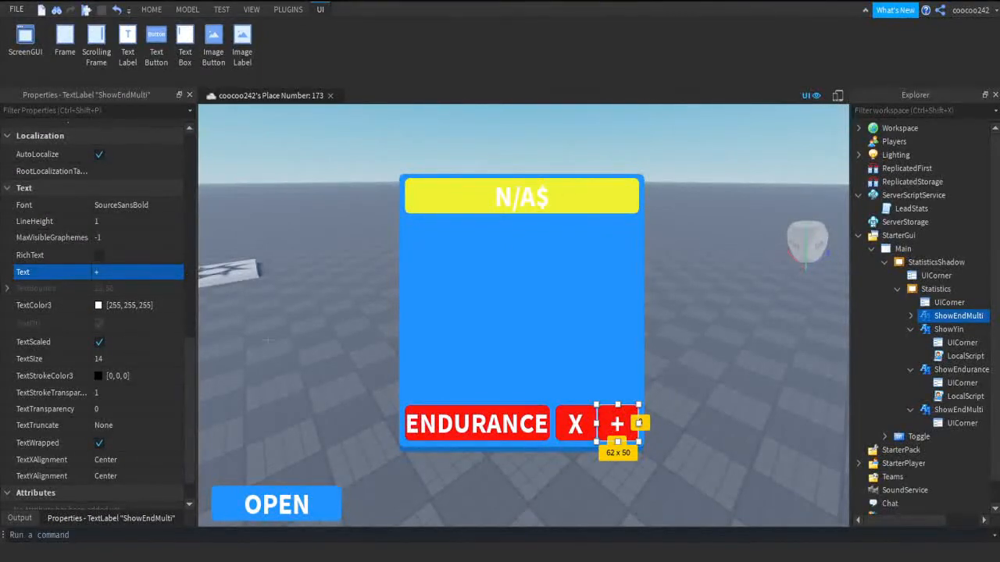
left_click(828, 518)
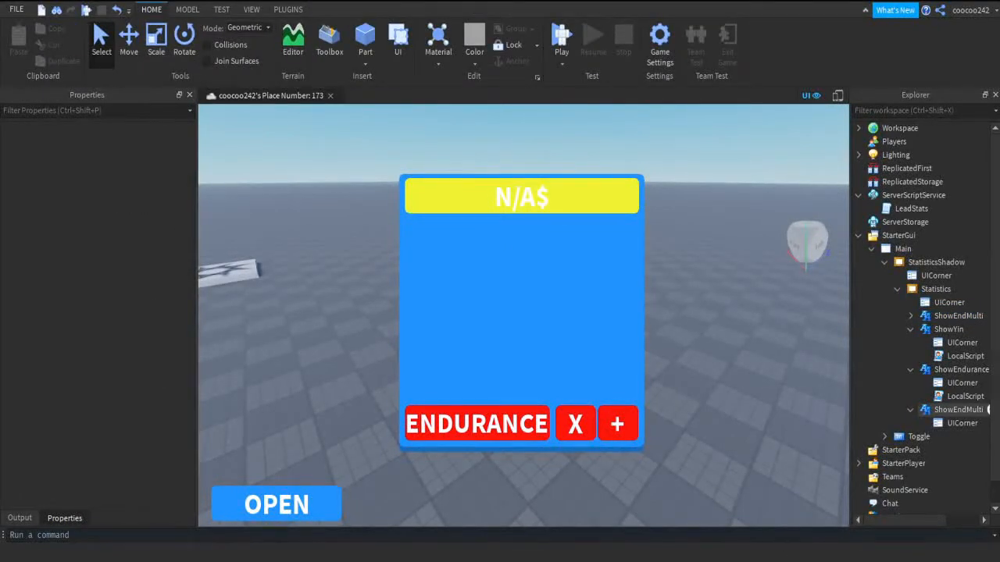
Rename the duplicated + label to AddEndMulti.
left_click(959, 410)
left_click(922, 383)
left_click(920, 315)
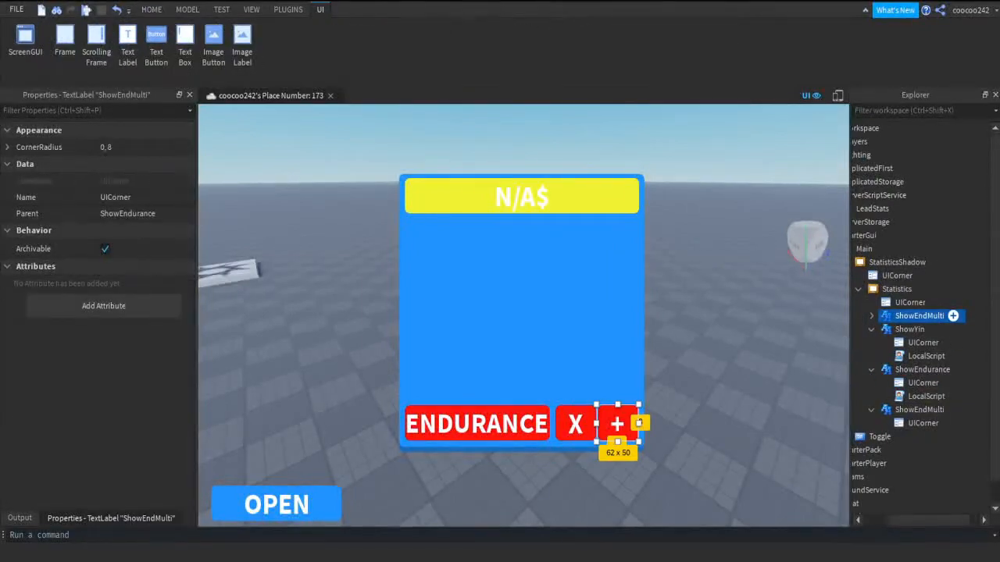
key("F2")
type("Add")
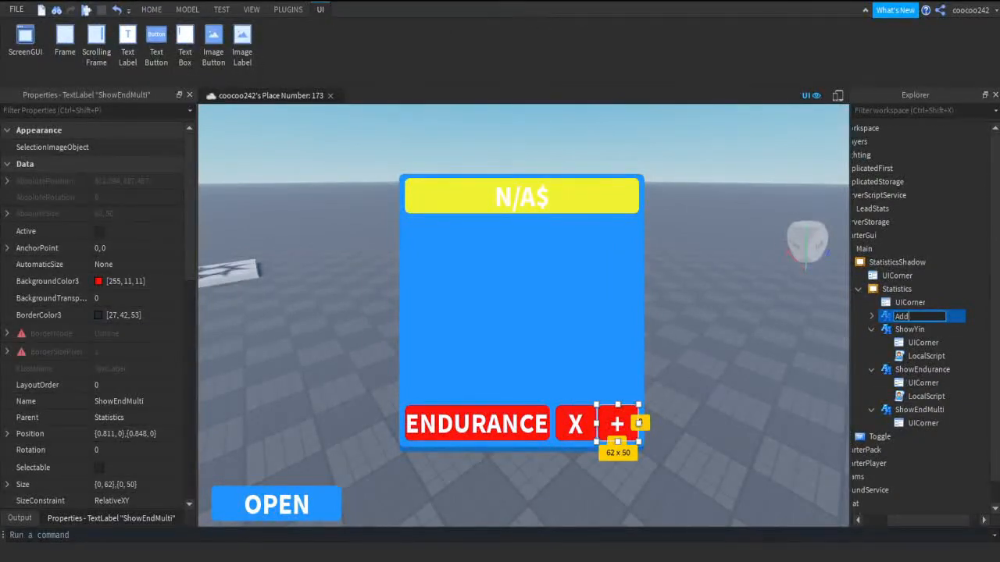
type("EndMulti")
key("Return")
Narrow AddEndMulti to about 56 x 50 and shift ShowEndMulti slightly left toward the ENDURANCE label.
left_click_drag(597, 424, 600, 424)
left_click(569, 426)
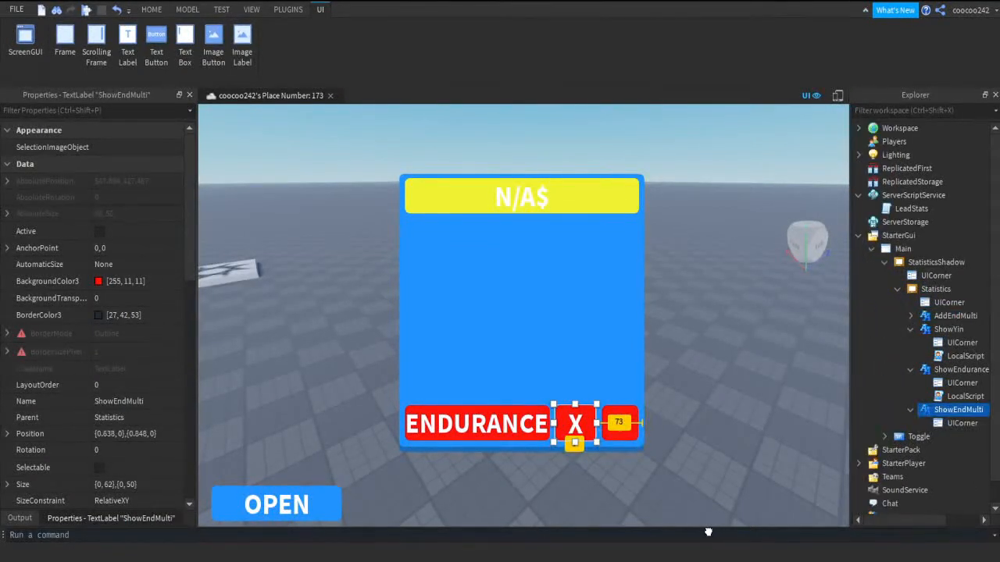
left_click(628, 429)
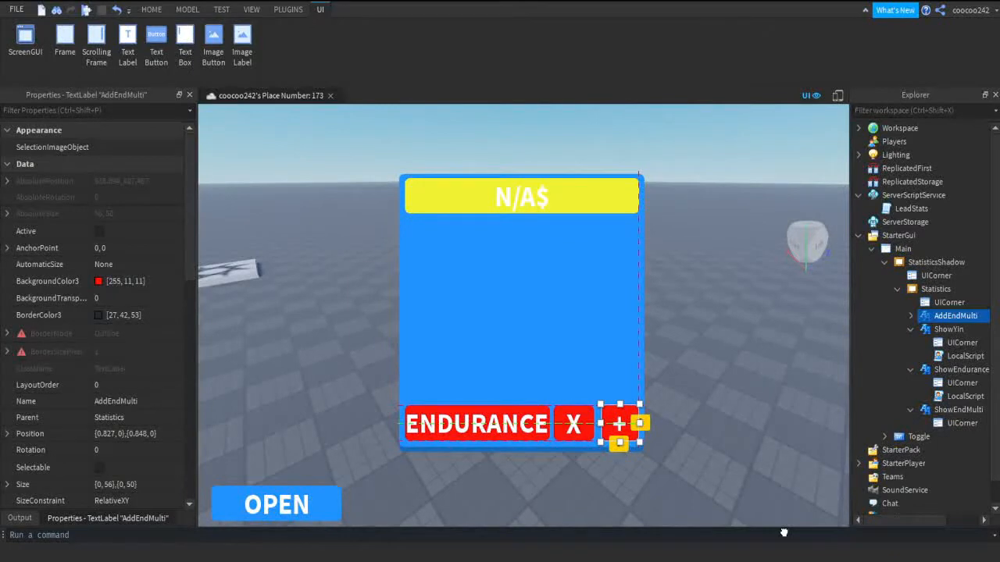
left_click(790, 533)
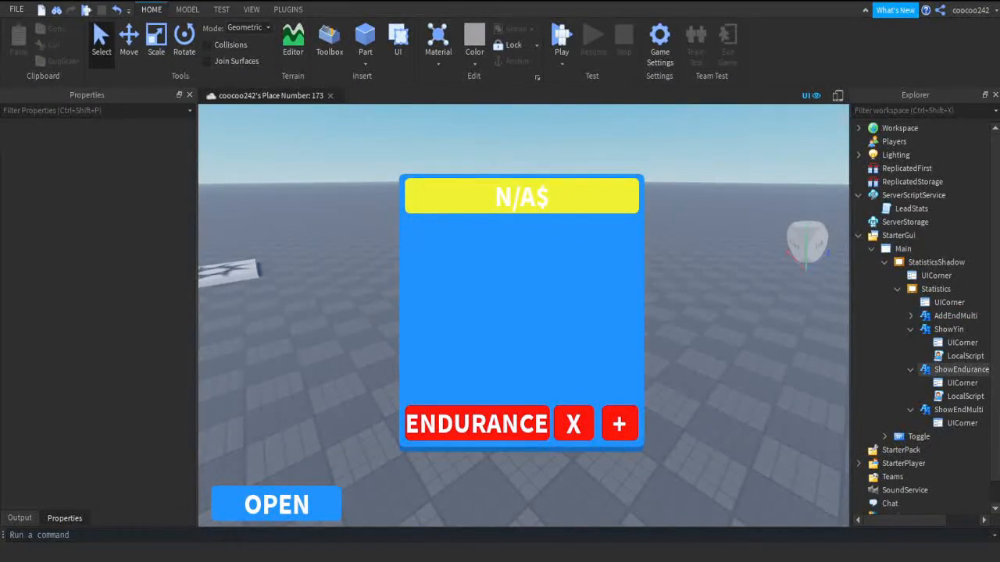
Widen ShowEndMulti to about 67 x 50 and deselect it to even out the gaps in the row.
left_click(959, 409)
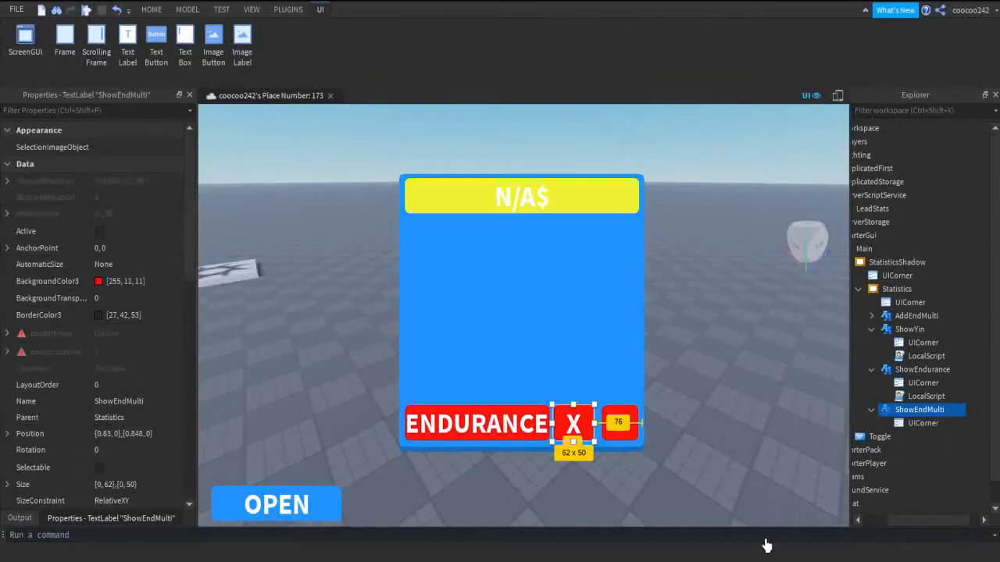
left_click_drag(743, 526, 746, 526)
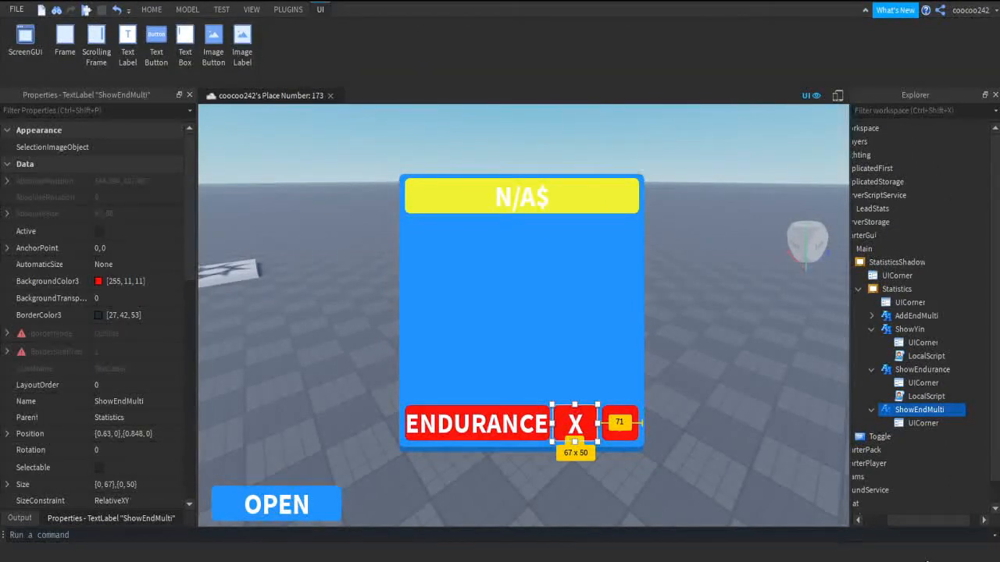
left_click(724, 442)
left_click(959, 410)
left_click(734, 423)
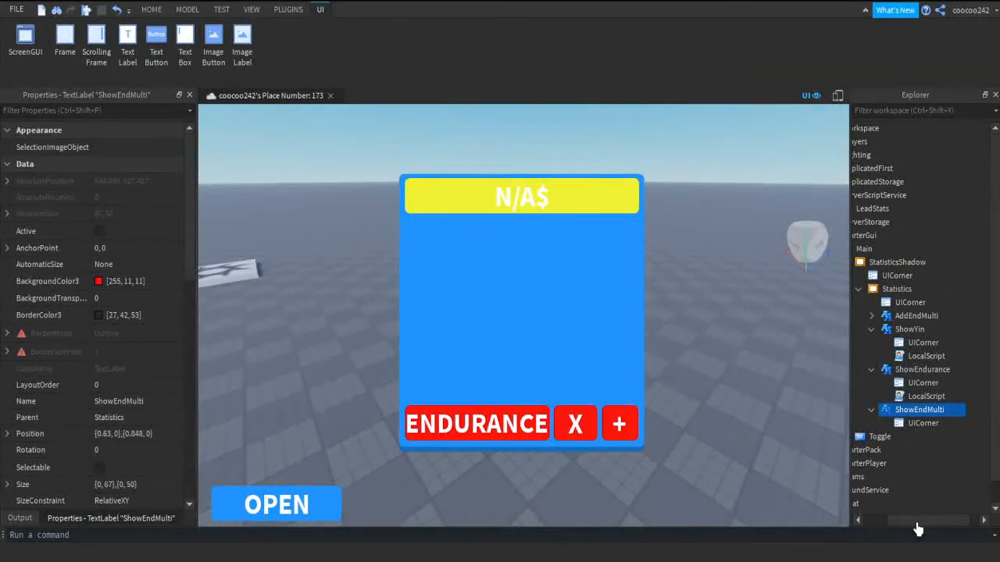
Add a LocalScript to ShowEndMulti and replace its default code with a while wait() do loop.
left_click(989, 410)
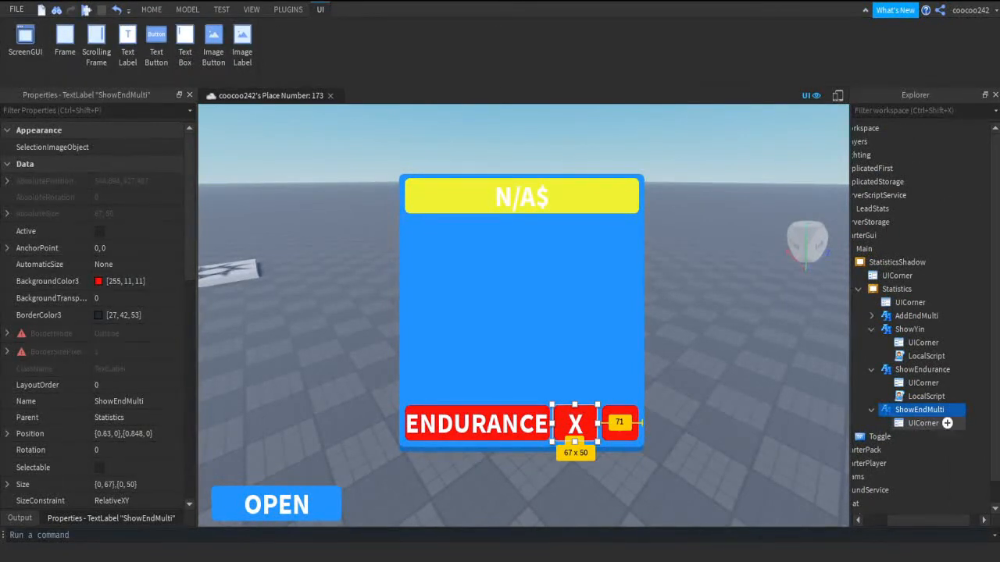
left_click(953, 410)
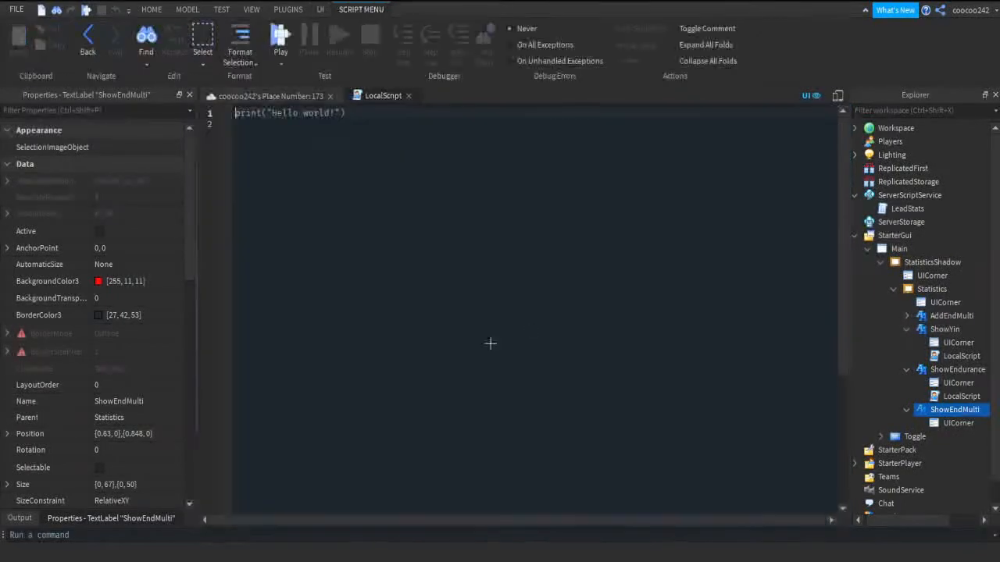
left_click(555, 311)
key("ctrl+a")
key("BackSpace")
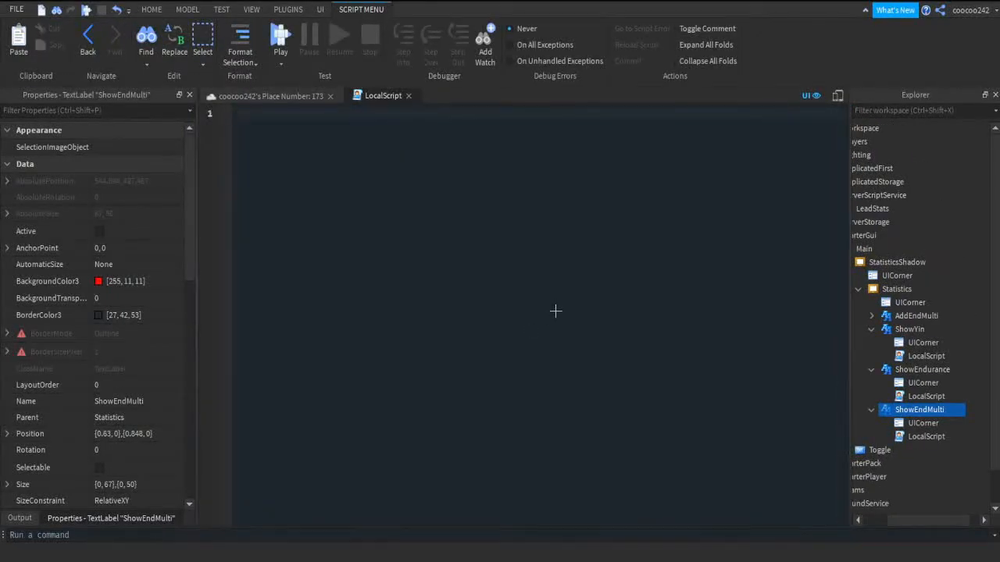
type("while wait()")
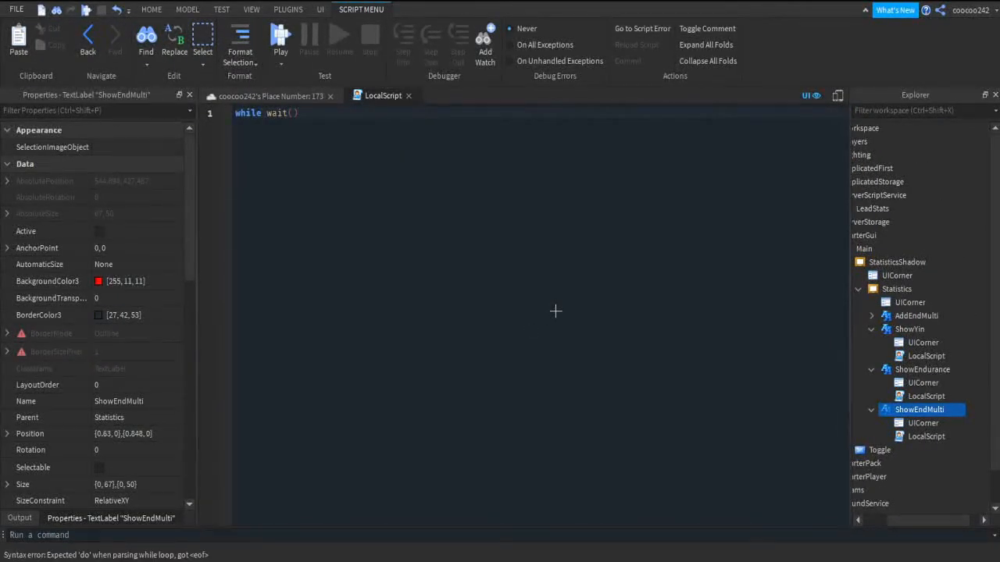
type(" do")
key("Return")
Inside the loop, declare local player = game.Players.LocalPlayer and add script.Parent.Text = player.endmulti.Value.."x".
type("local ")
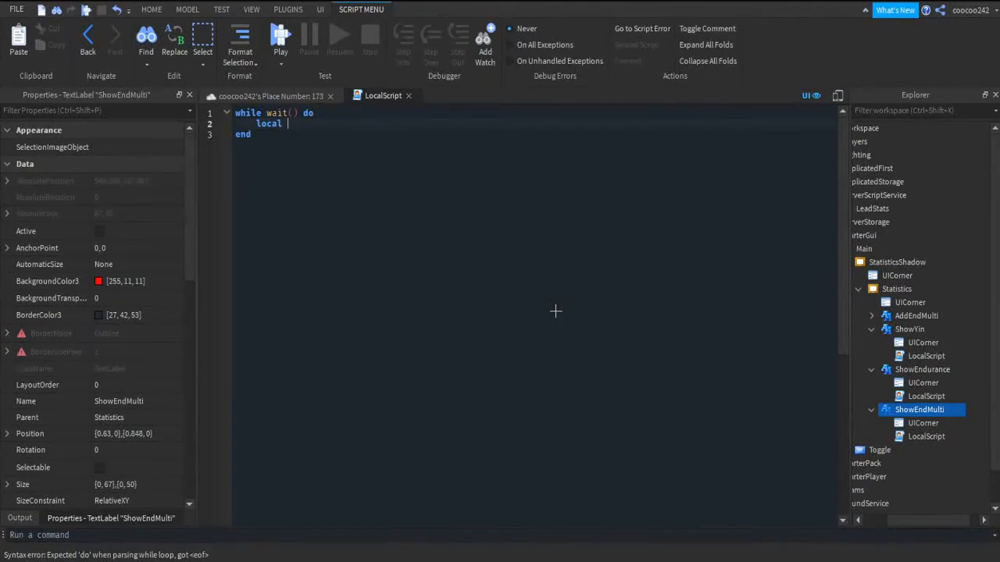
type("player = game.Players.LocalPlayer")
key("Return")
key("Return")
type("script.Parent.Text = ")
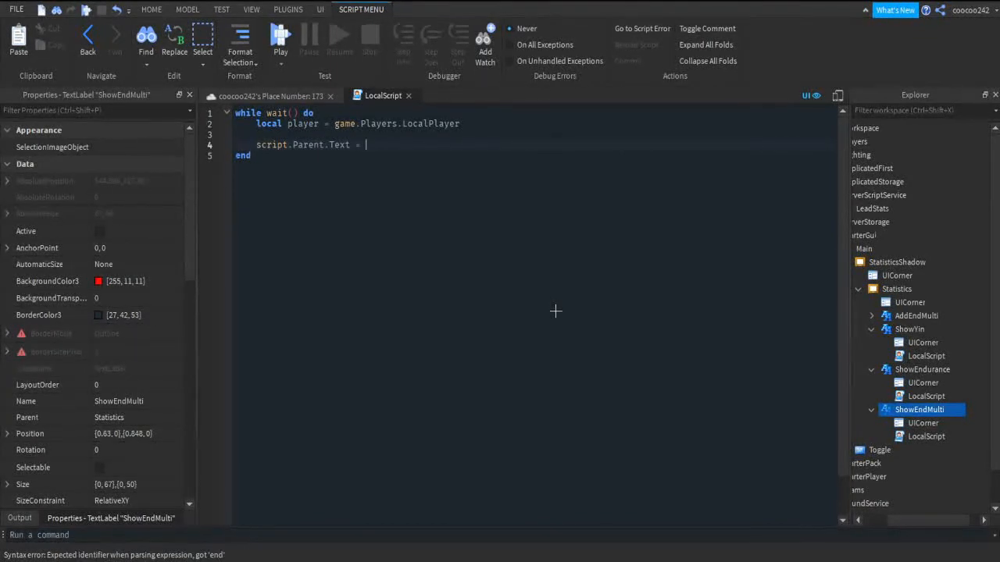
type("\"player.endmulti.Value..\"x")
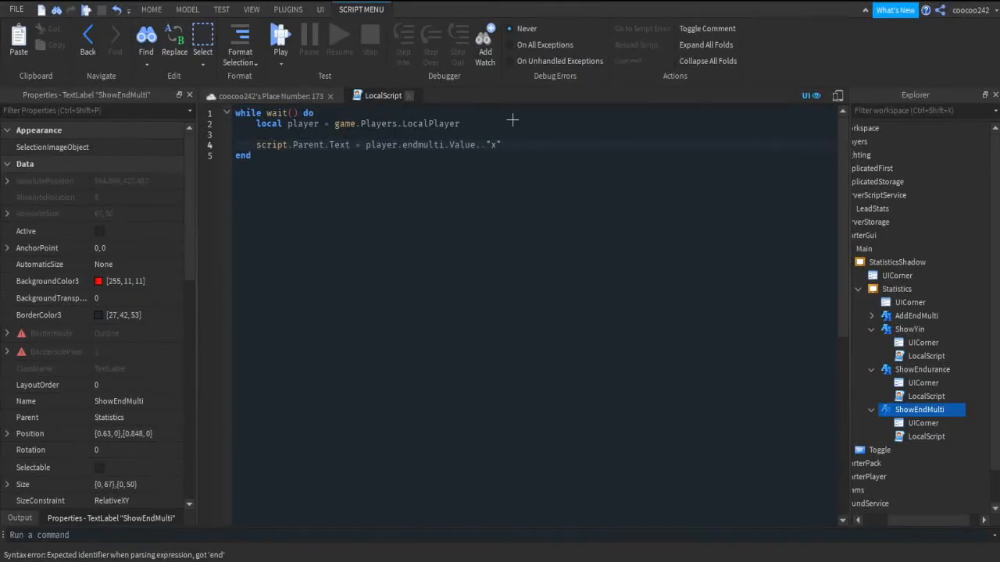
Duplicate the ENDURANCE, X and + labels, place the copied row directly above the original, and collapse their entries in the hierarchy.
key("ctrl+w")
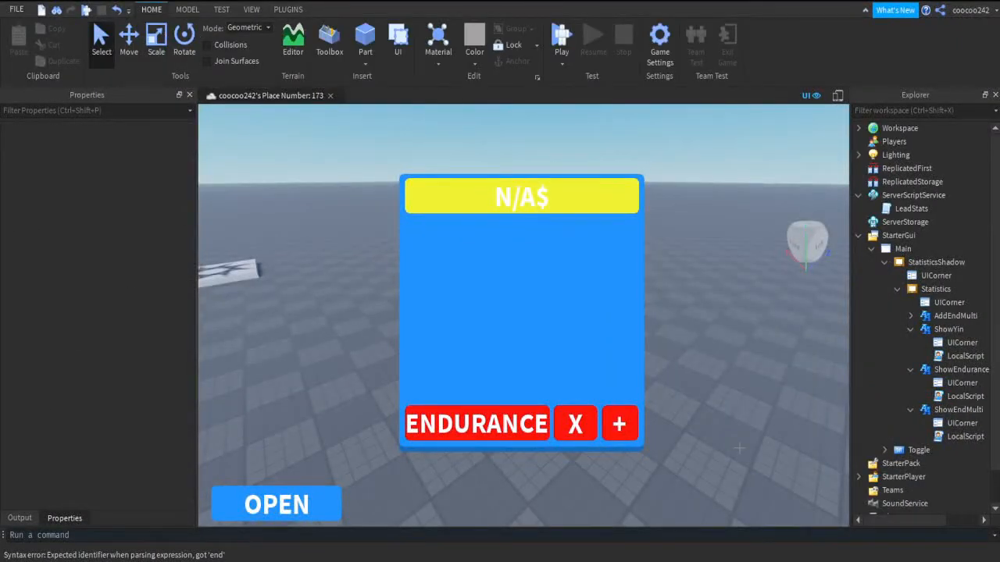
left_click(958, 409)
left_click(923, 370, "ctrl")
left_click_drag(890, 370, 922, 315)
key("ctrl+d")
left_click_drag(578, 424, 575, 381)
left_click(726, 359)
left_click(911, 370)
left_click(911, 383)
left_click(911, 396)
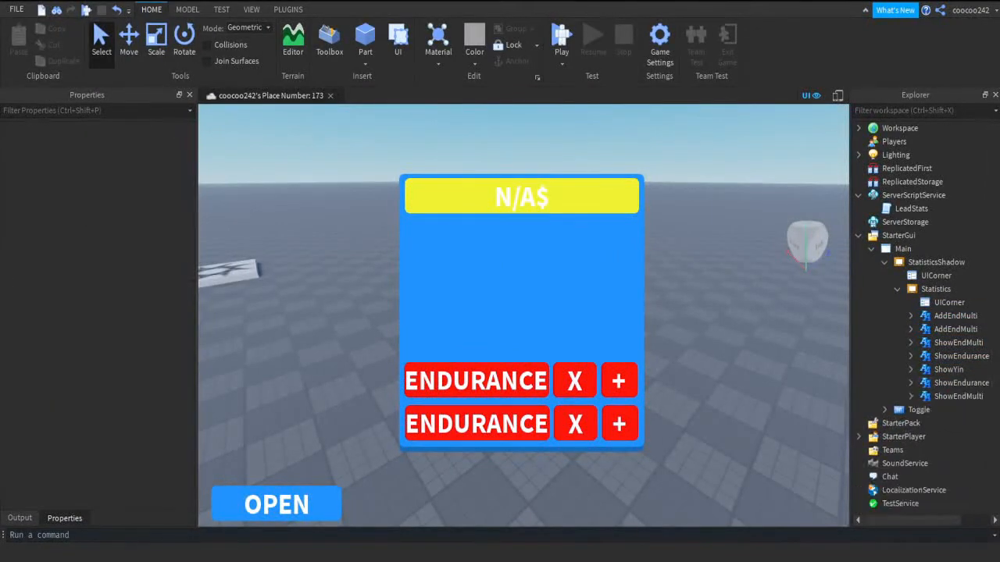
Rename the copied + label to AddStrMulti and the copied X label to ShowStrMulti.
left_click(947, 316)
left_click(944, 317)
type("AddStrengthMulti")
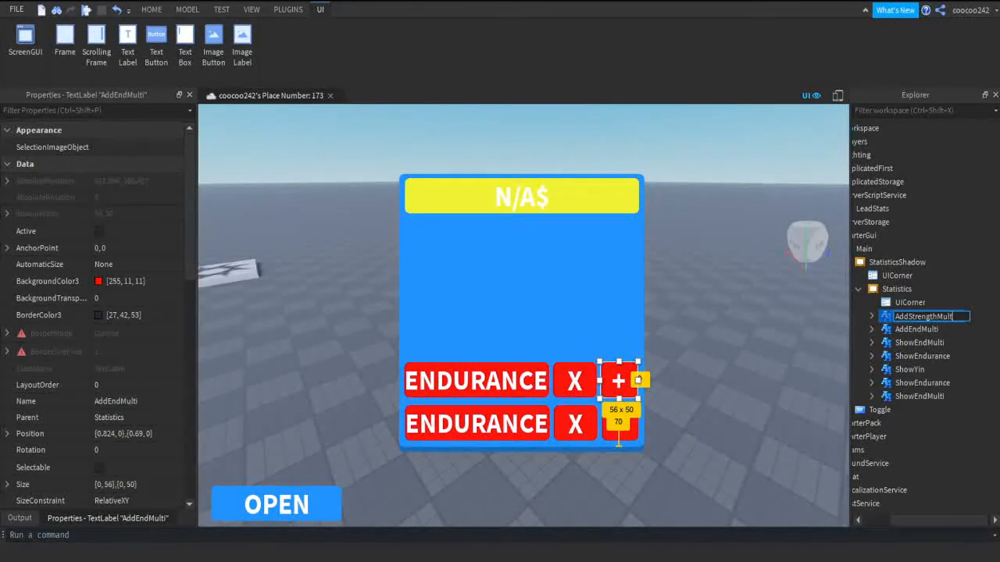
type("Multi")
left_click(942, 329)
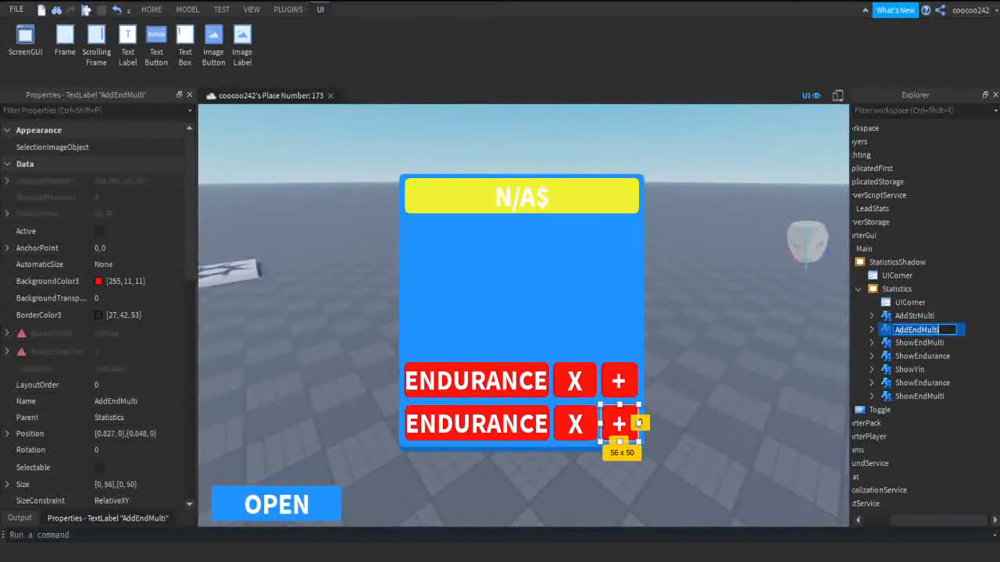
left_click(929, 343)
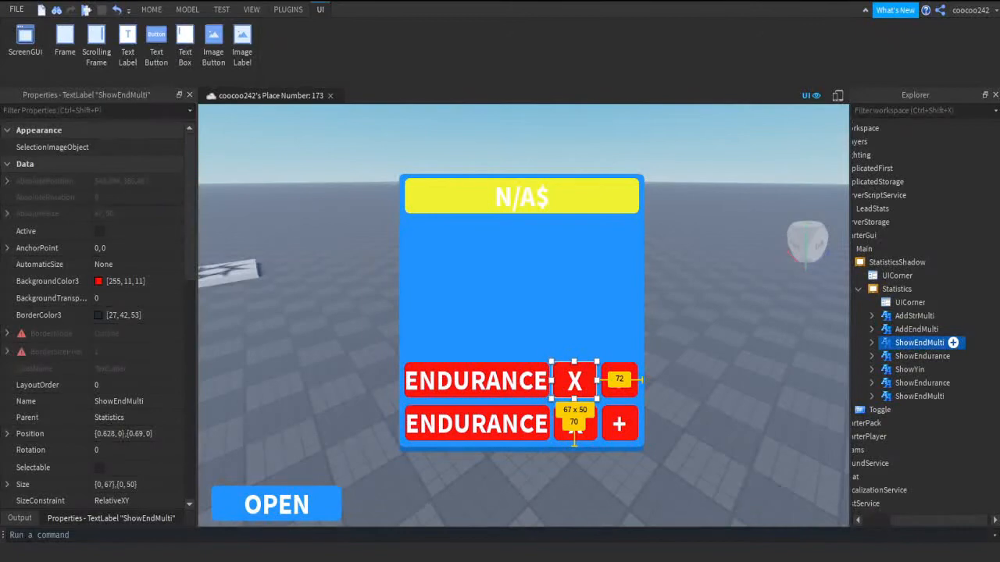
type("Str")
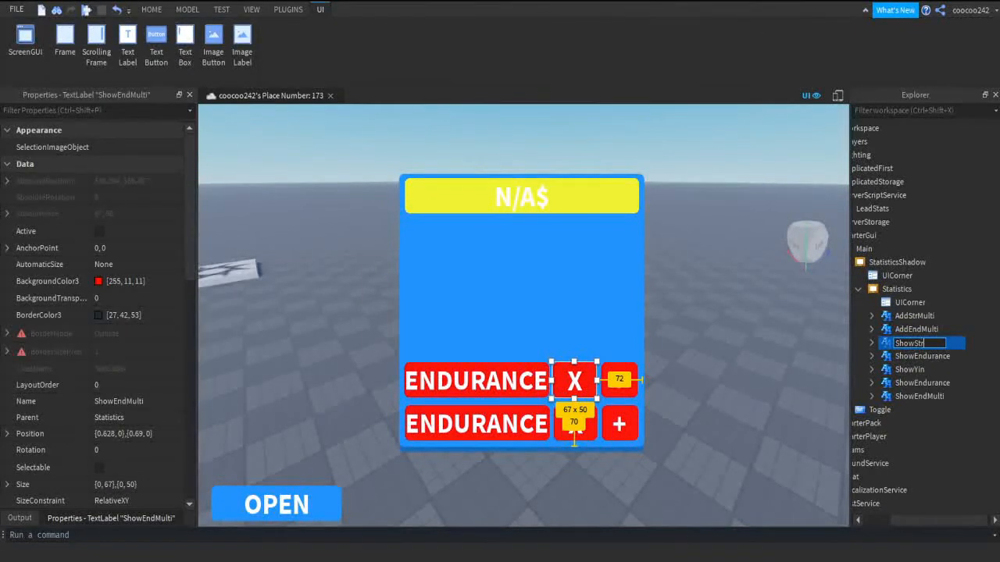
Rename the copied ENDURANCE label in the upper row to ShowStrength.
left_click(923, 357)
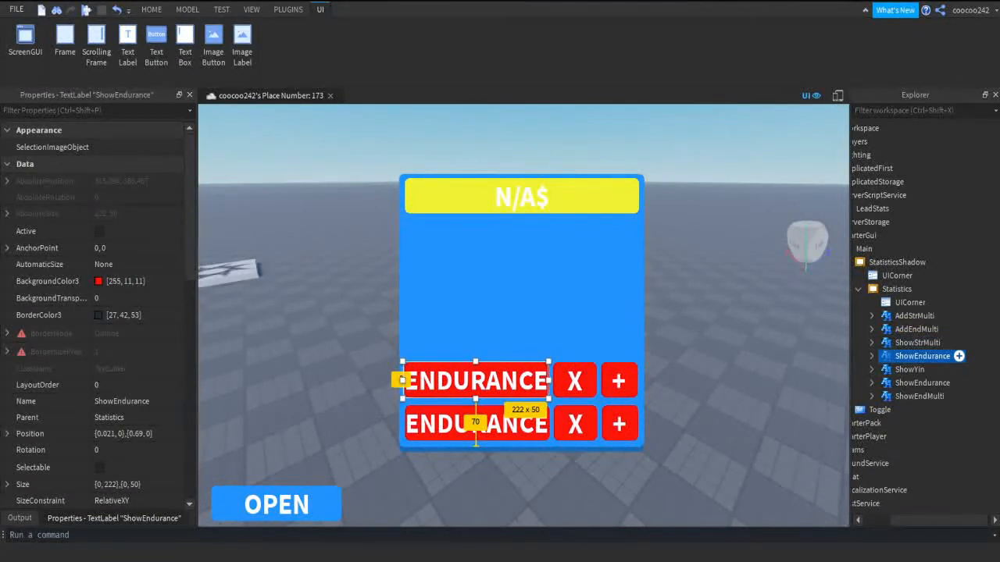
type("Show")
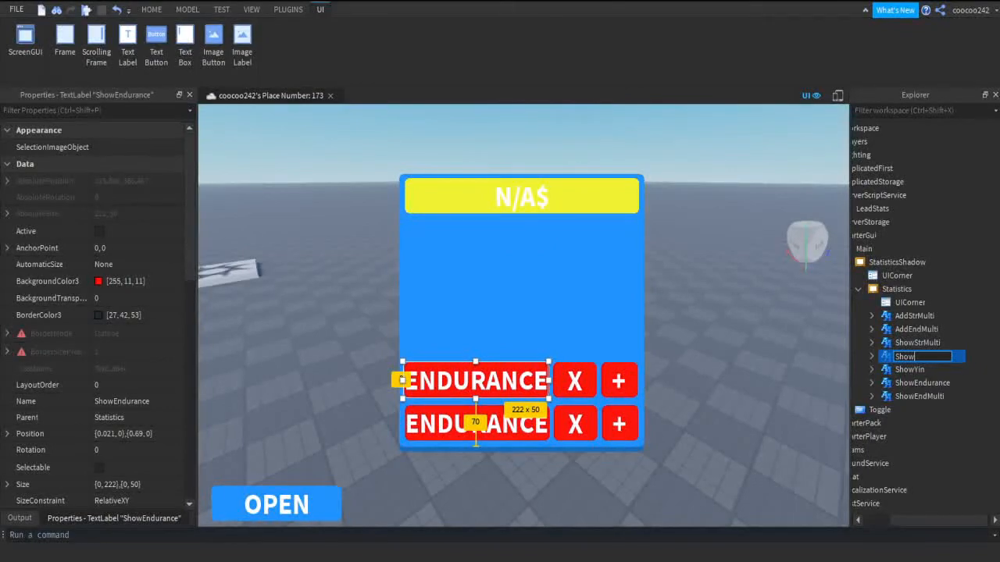
type("Strength")
key("Return")
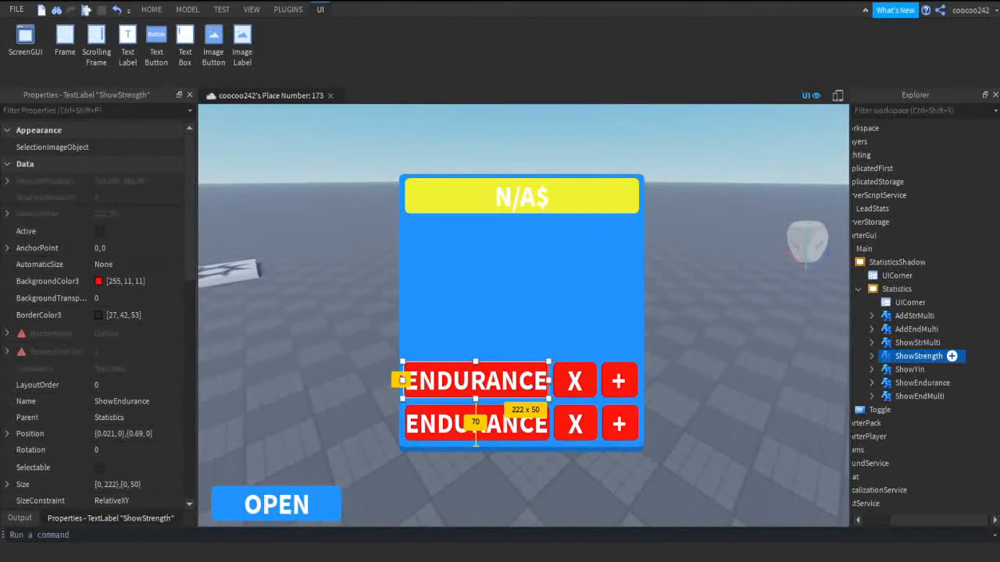
Set ShowStrength's background color to the dark blue 43, 90, 172 and copy that color value.
scroll(139, 344, "down", 2)
scroll(137, 328, "up", 1)
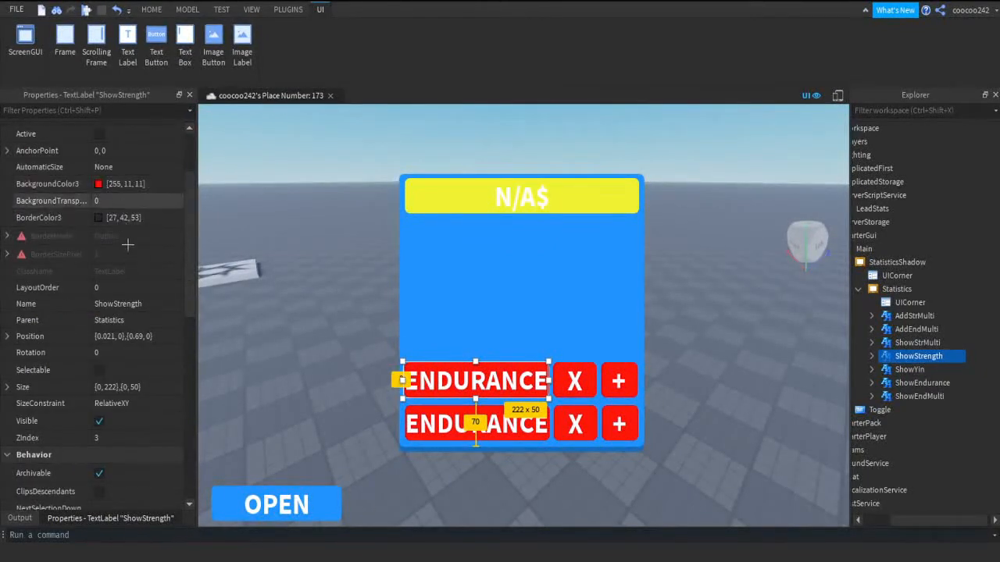
left_click(99, 184)
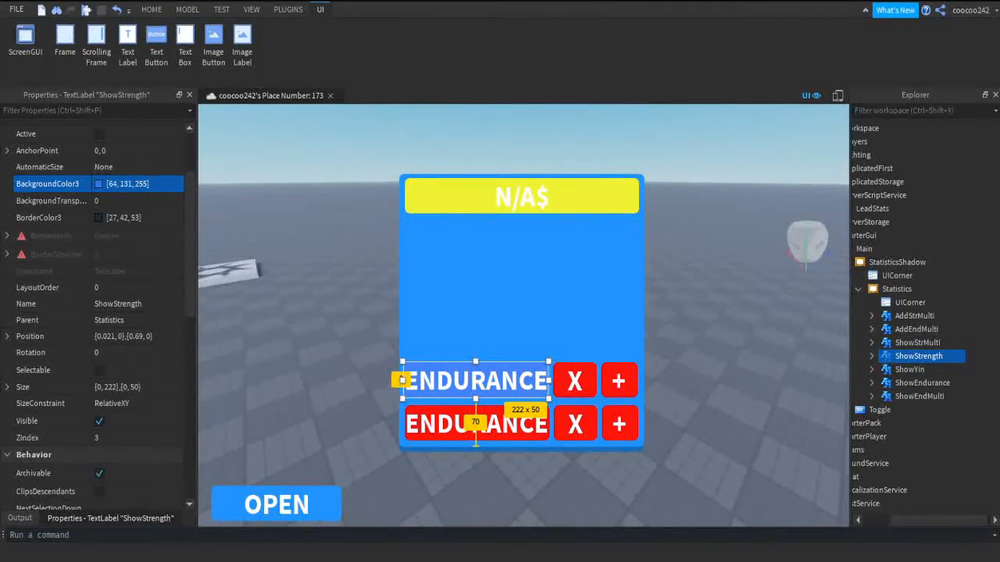
left_click_drag(203, 209, 203, 237)
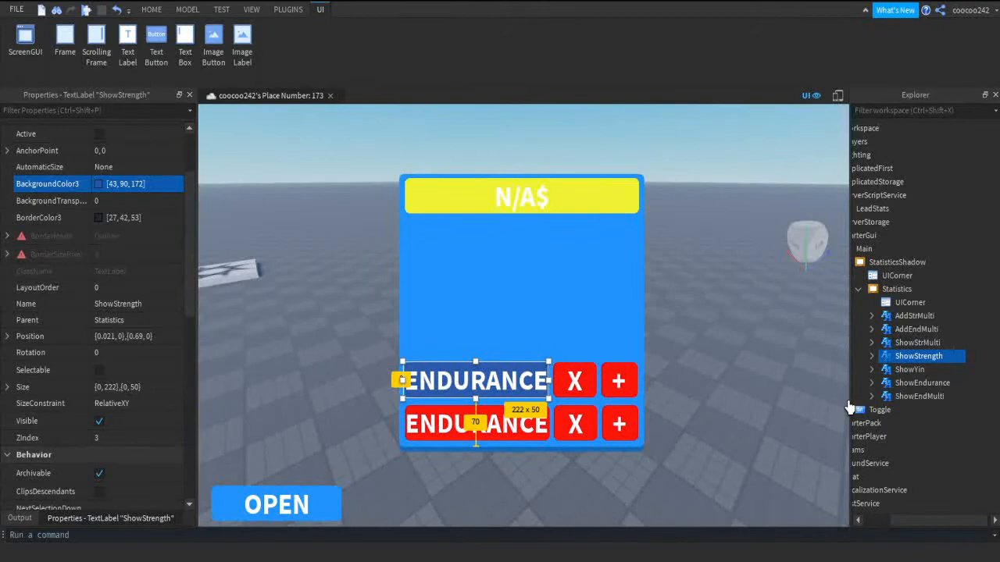
scroll(164, 313, "up", 1)
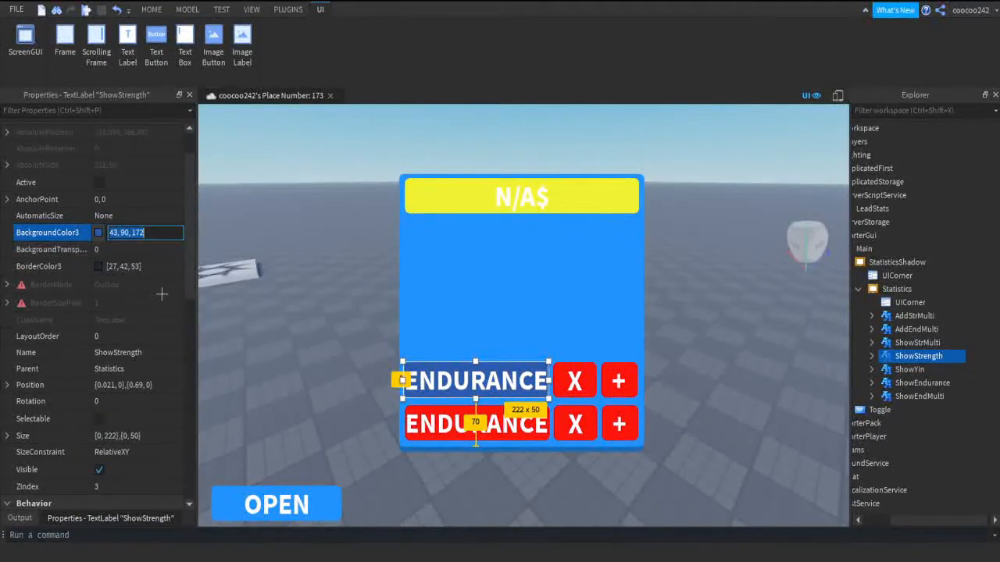
Change the ShowStrength label's text to STRENGTH.
scroll(117, 360, "down", 7)
left_click(117, 418)
type("STRENGTH")
key("Return")
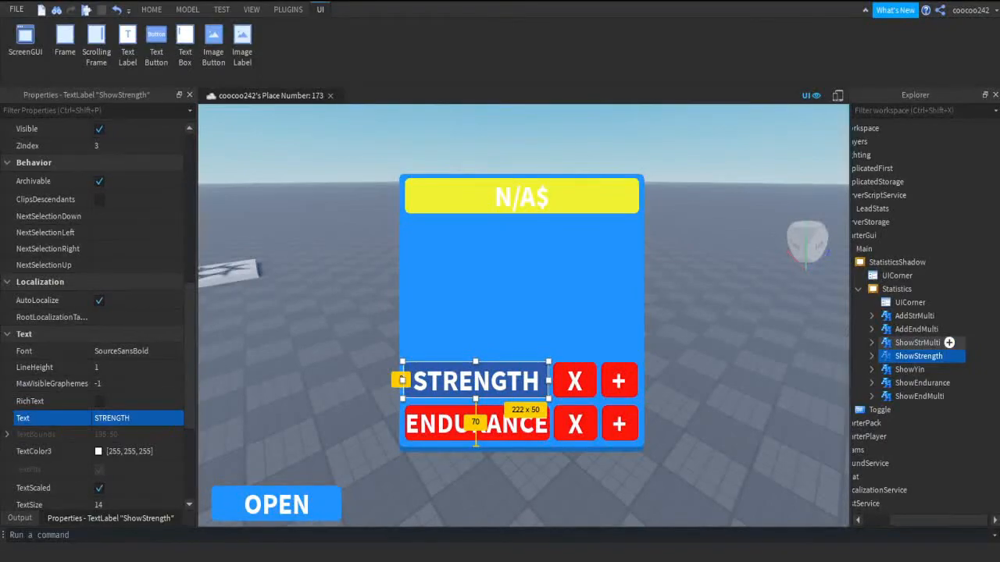
Apply the background color 43, 90, 172 to ShowStrMulti and AddStrMulti so they match the STRENGTH label.
left_click(918, 342)
scroll(166, 438, "up", 6)
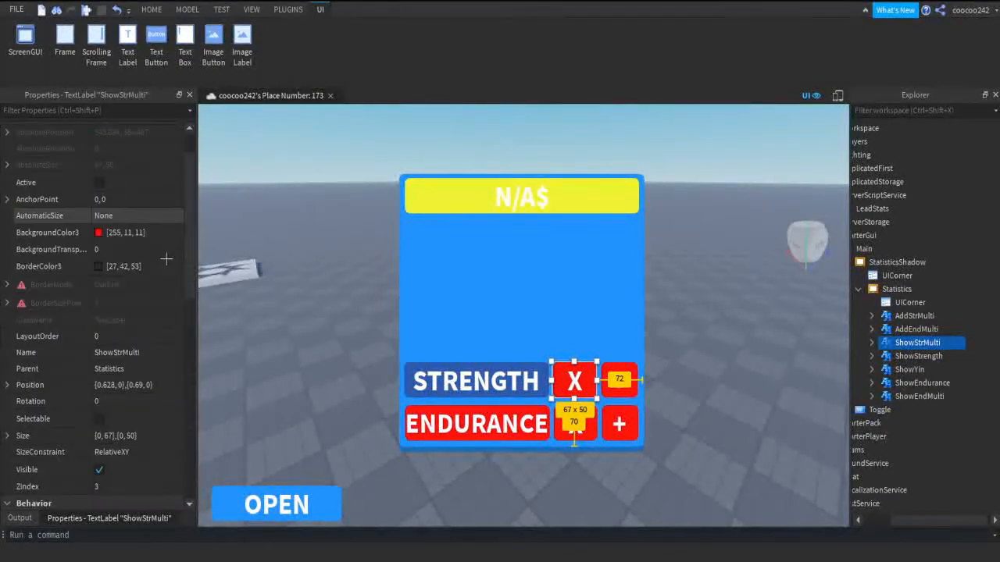
left_click(162, 234)
type("[43, 90, 172]")
key("Return")
left_click(917, 329)
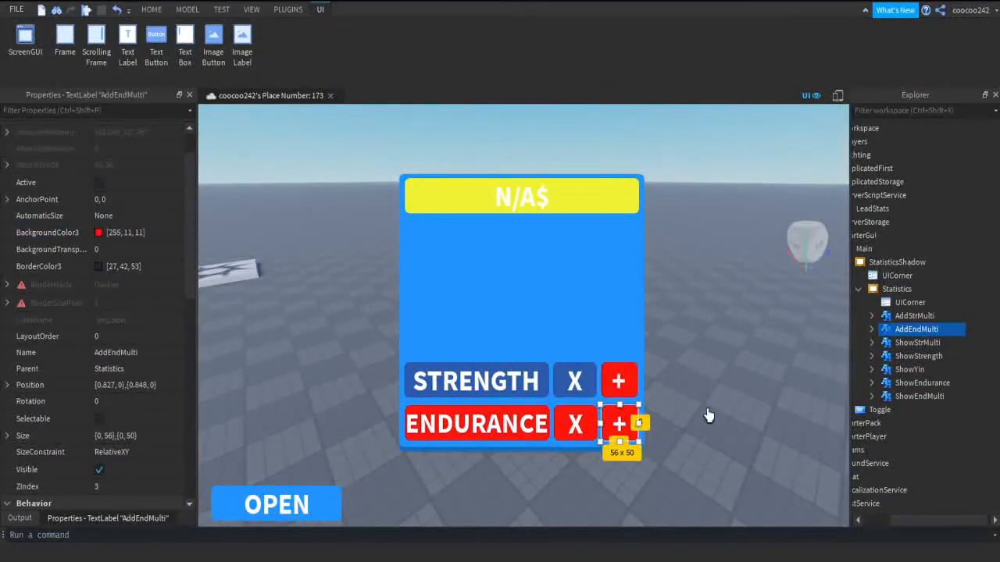
left_click(915, 316)
left_click(140, 233)
type("[43, 90, 172]")
key("Return")
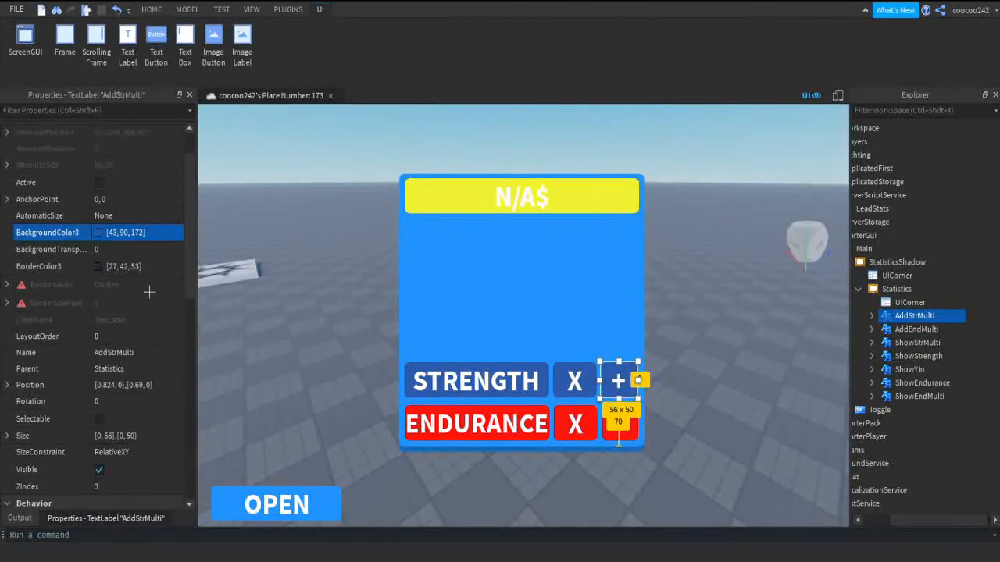
Change ShowStrMulti's LocalScript to read player.strmulti.Value instead of the endurance multiplier, and close the script.
left_click(574, 380)
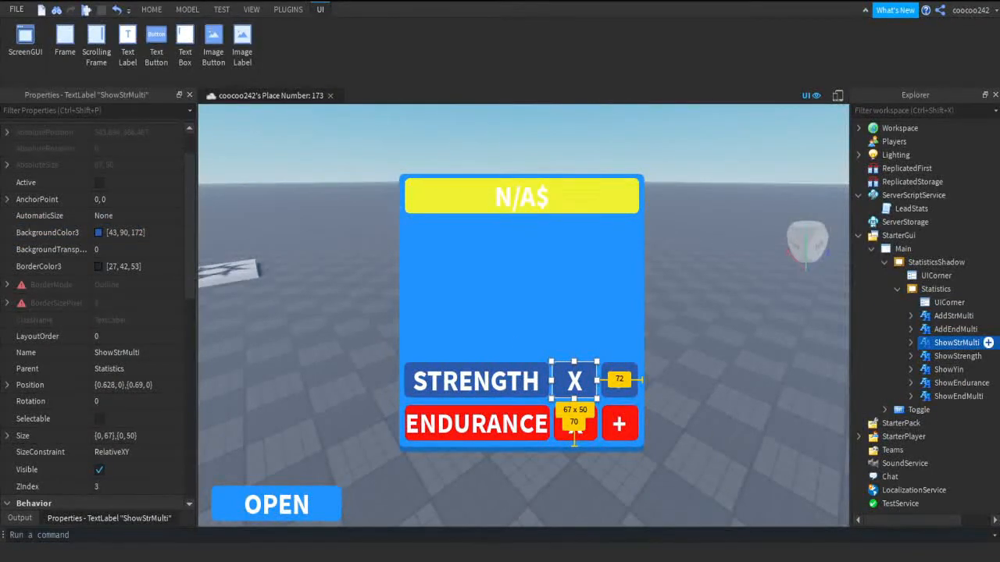
double_click(928, 369)
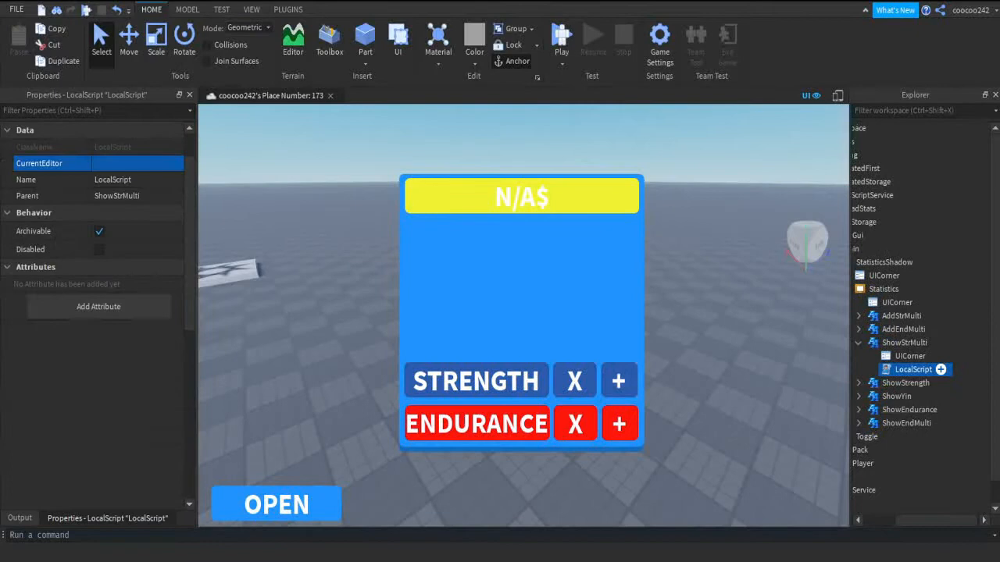
double_click(422, 144)
type("st")
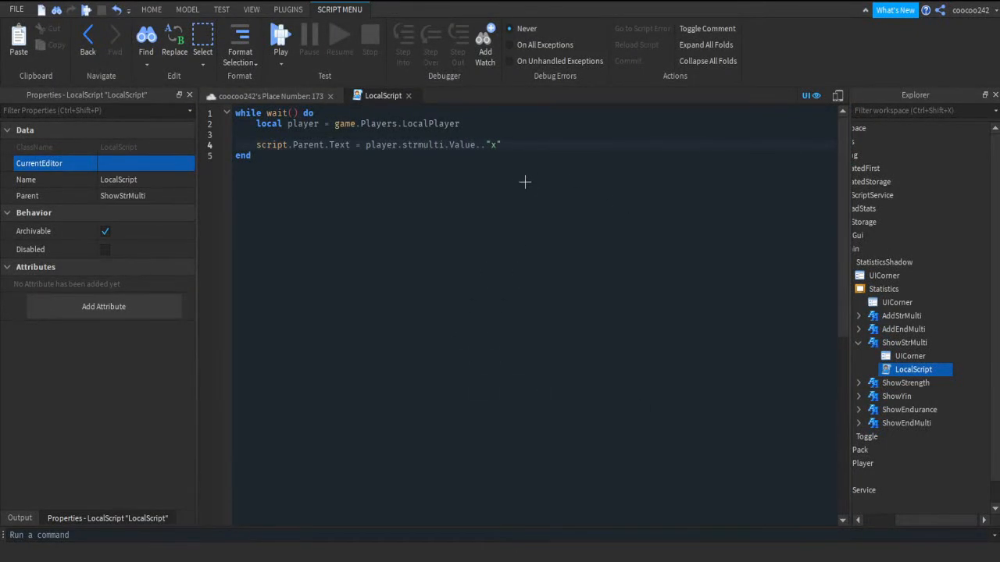
left_click(407, 95)
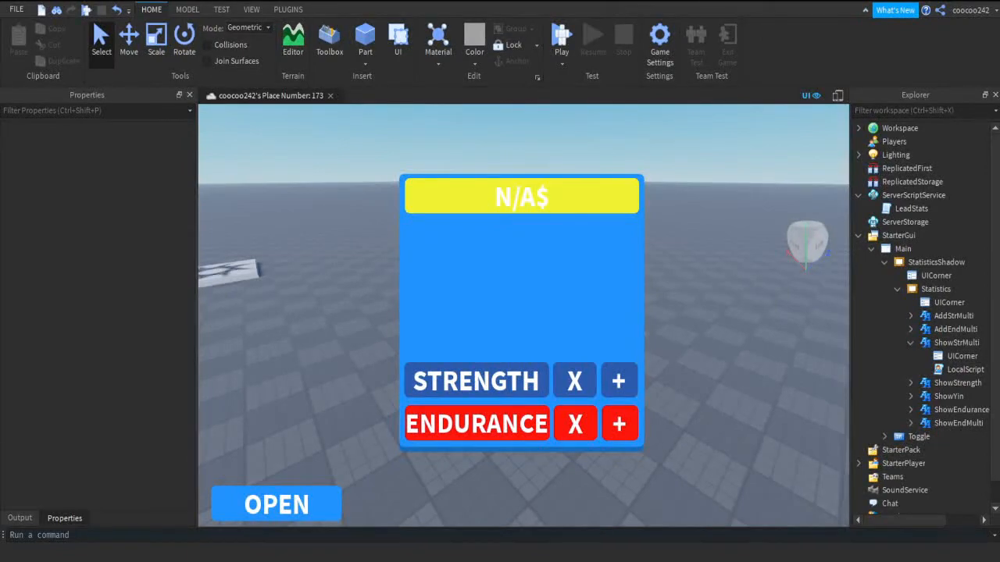
Copy the closed-position values 1, 0, 0.175, 0 from the second TweenPosition call in the Toggle's LocalScript, and close the script.
left_click(941, 289)
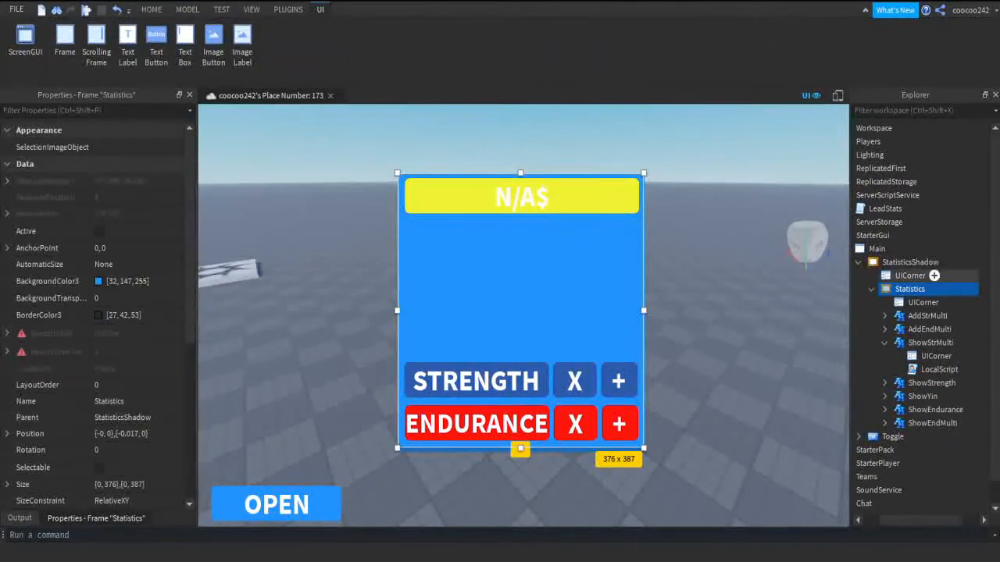
left_click(910, 263)
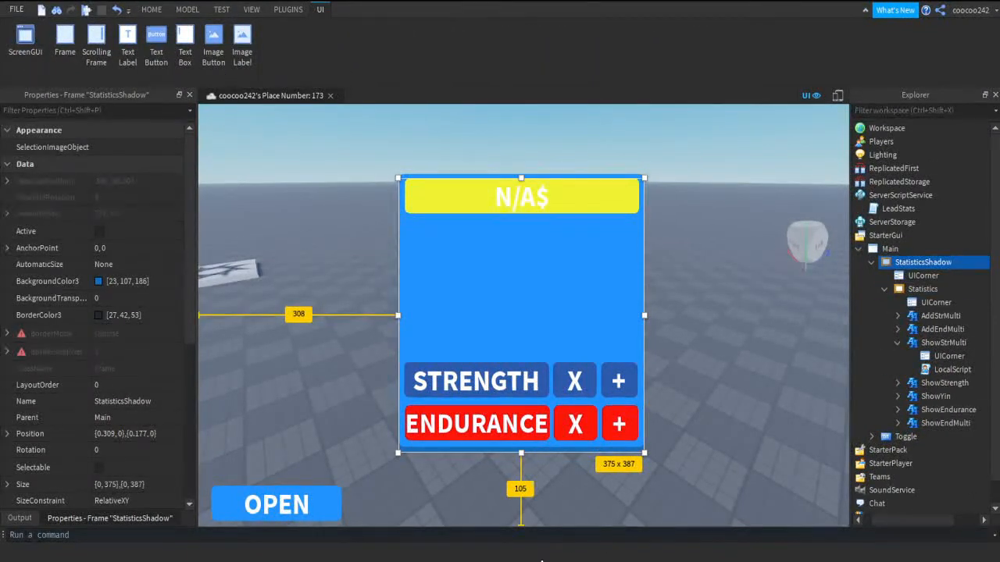
left_click(872, 437)
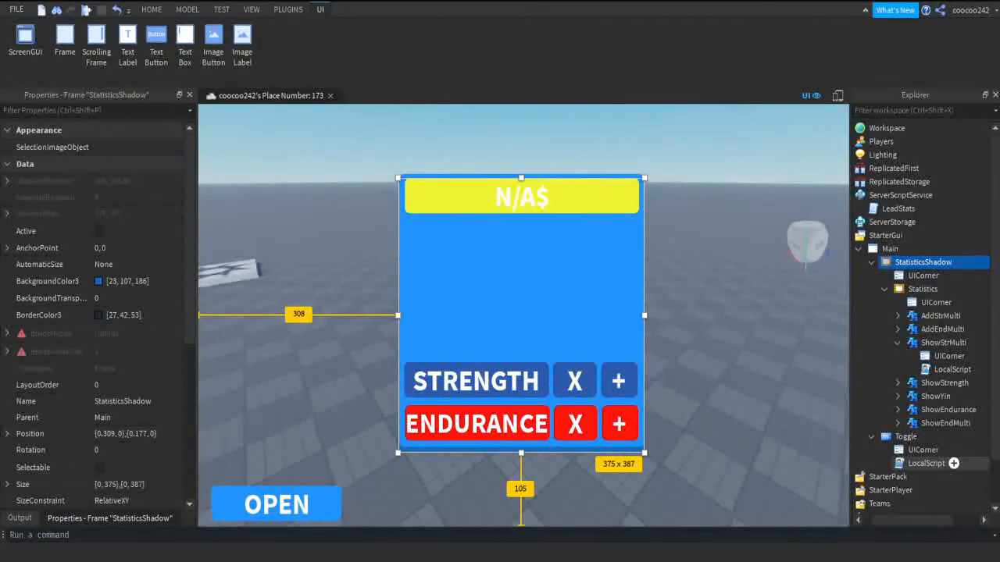
double_click(926, 463)
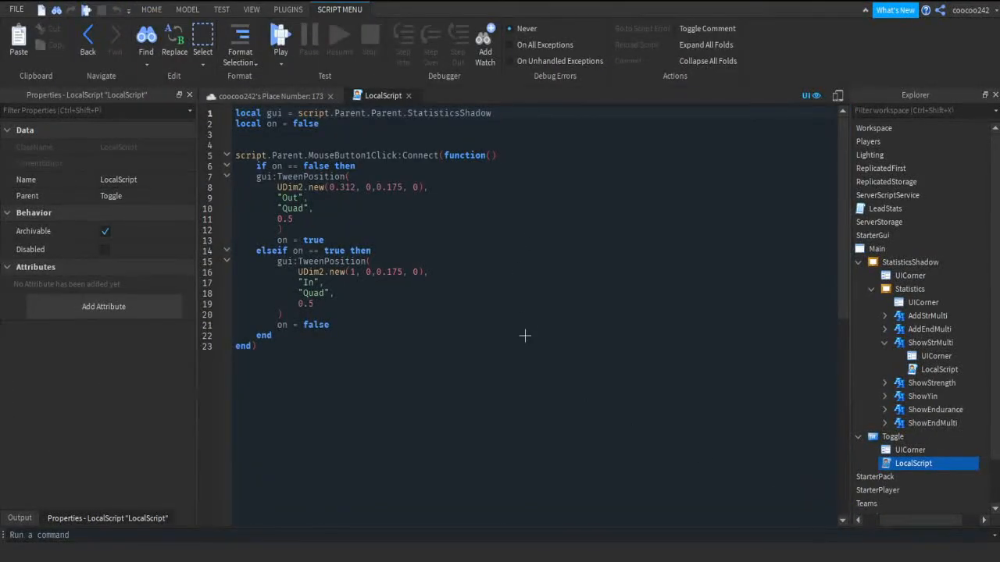
key("shift+Left")
key("shift+Left")
key("shift+Left")
key("shift+Left")
key("shift+Left")
key("shift+Left")
key("shift+Left")
key("shift+Left")
key("shift+Left")
key("shift+Left")
key("shift+Left")
key("shift+Left")
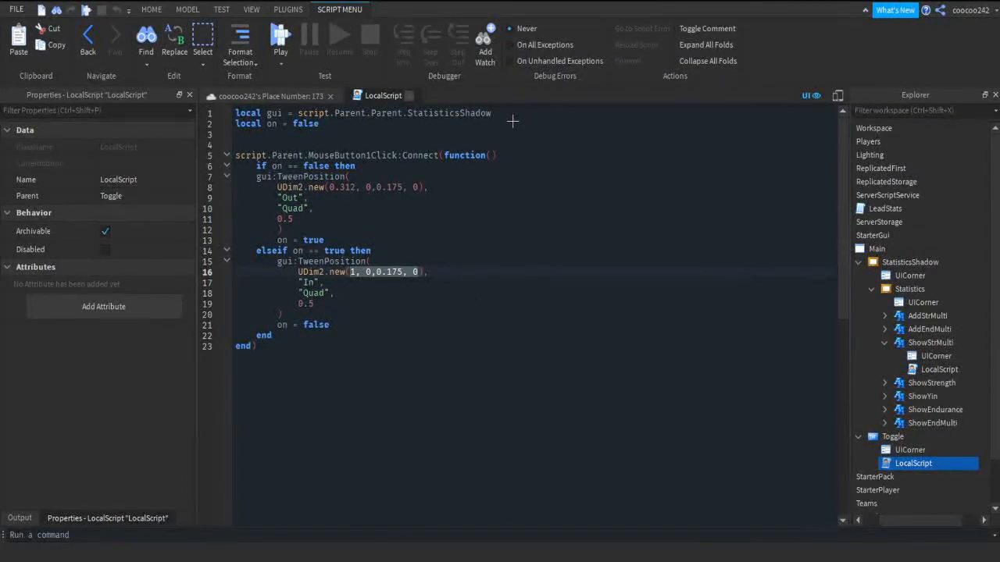
left_click(409, 96)
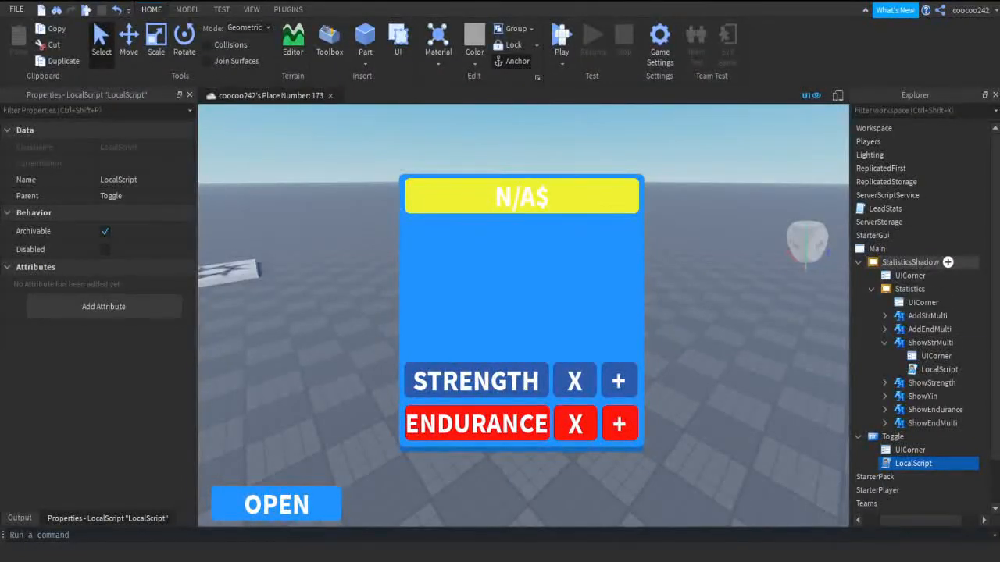
Set StatisticsShadow's position to 1, 0, 0.175, 0 so the panel starts off-screen, and deselect it.
left_click(929, 263)
scroll(117, 328, "down", 5)
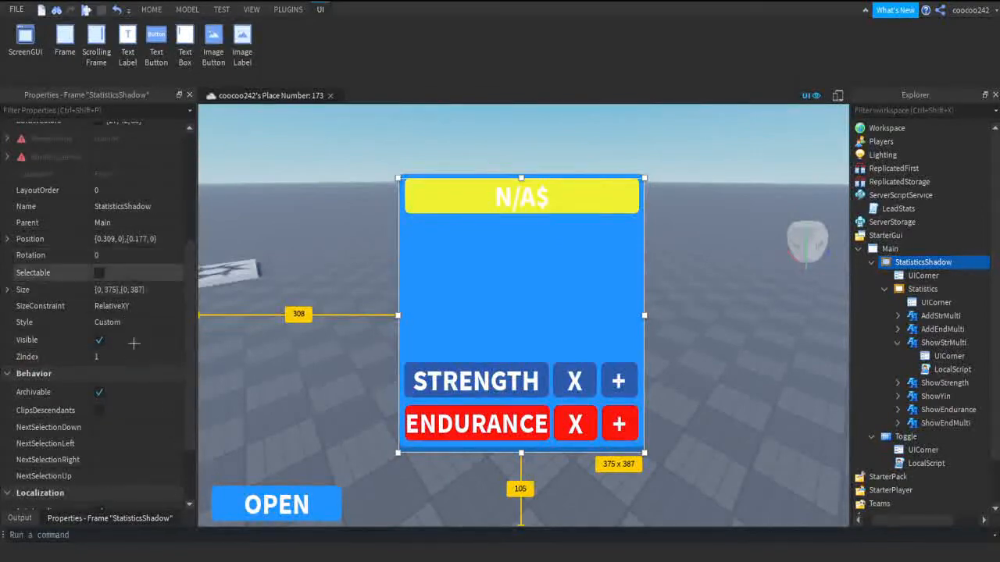
left_click(121, 239)
type("1,0,0.175,0")
key("Return")
left_click(605, 514)
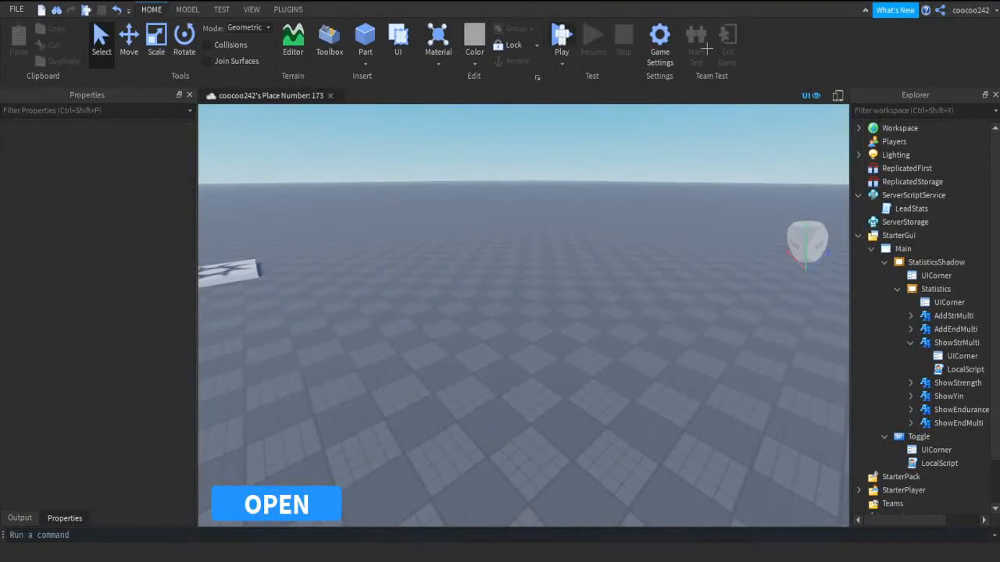
Play-test the game, open and close the statistics panel with the OPEN button, and stop the test.
key("F5")
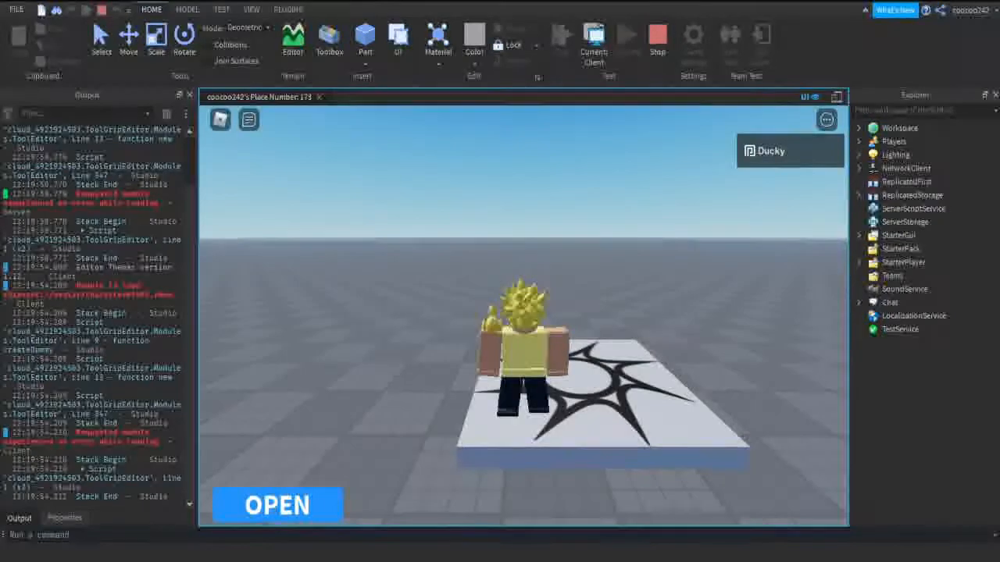
left_click(297, 504)
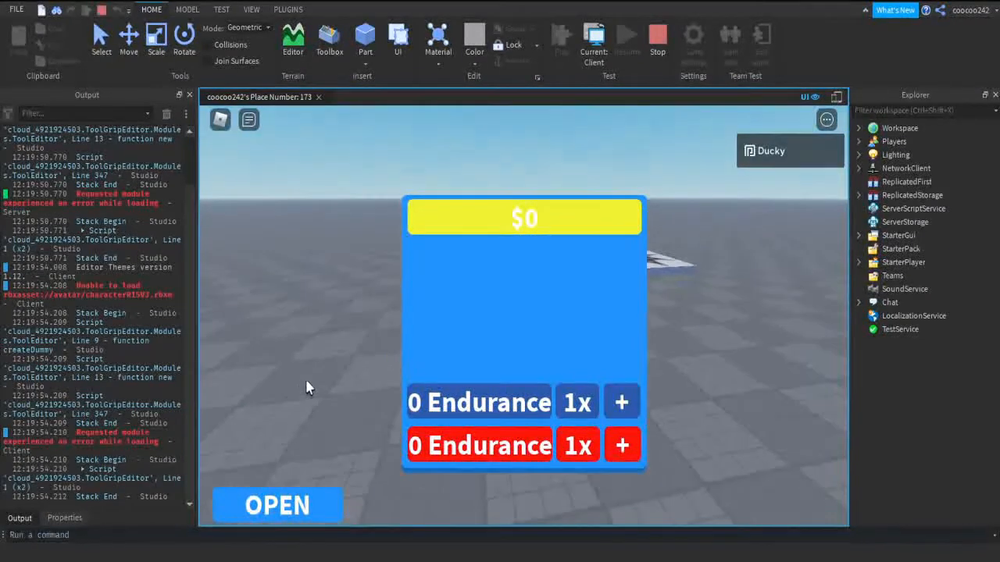
left_click(310, 506)
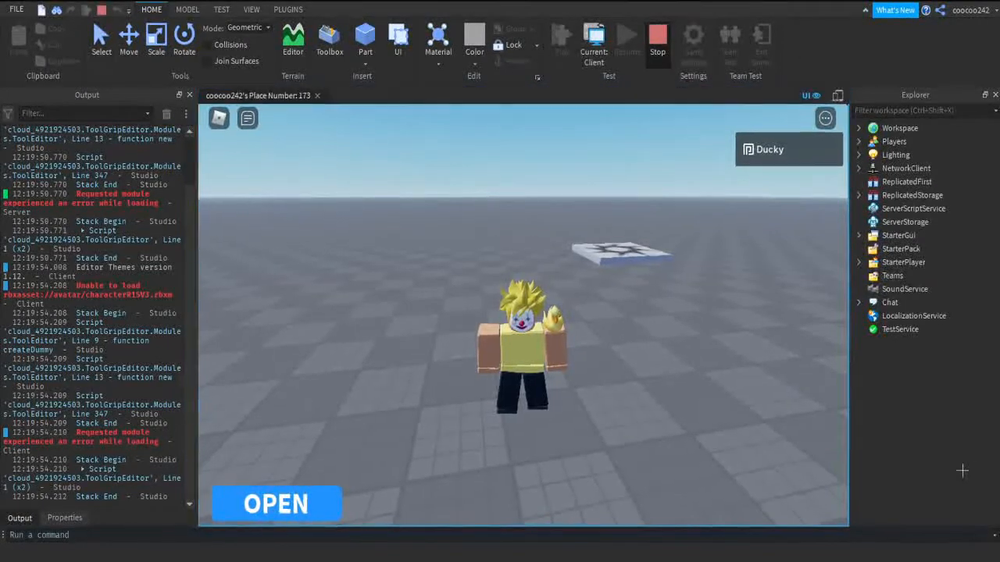
key("shift+F5")
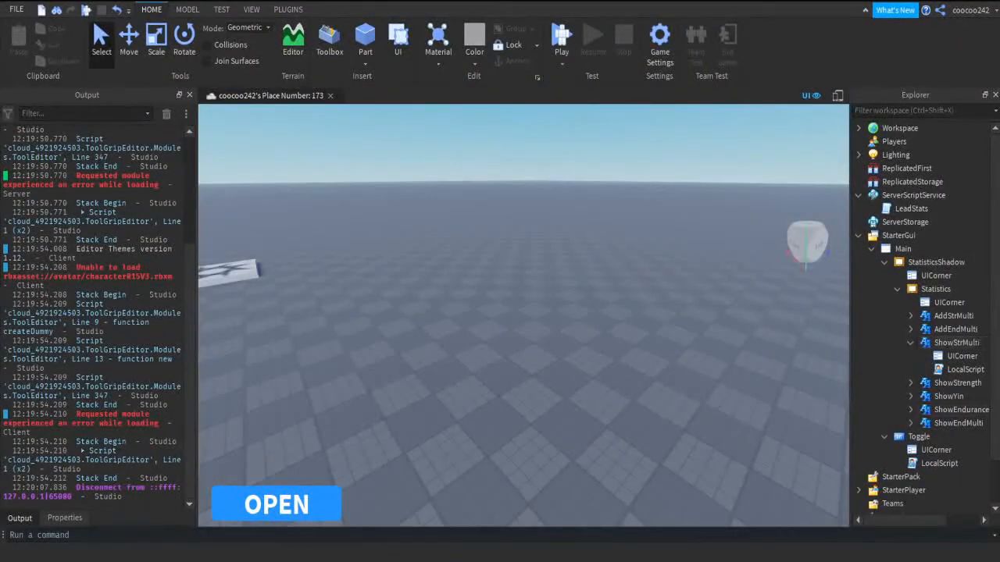
Change ShowStrength's LocalScript to show player.strength.Value followed by " Strength", and close the script.
left_click(910, 342)
left_click(918, 356)
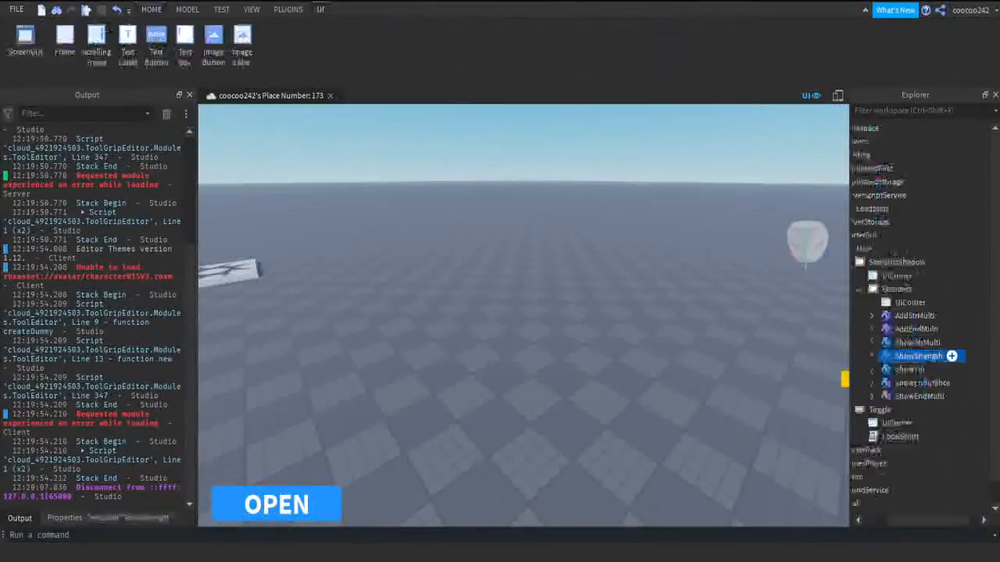
left_click(870, 356)
left_click(912, 383)
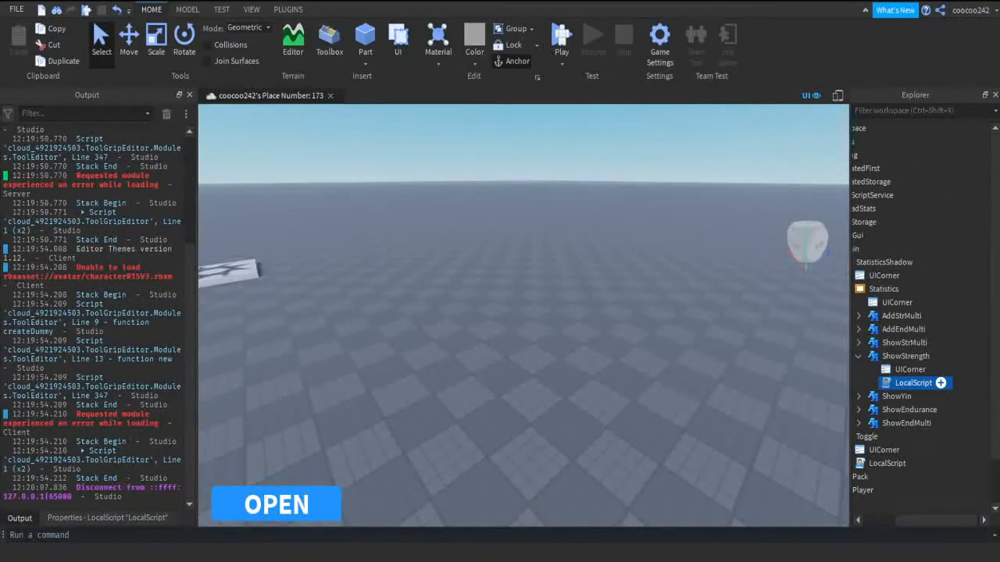
double_click(912, 383)
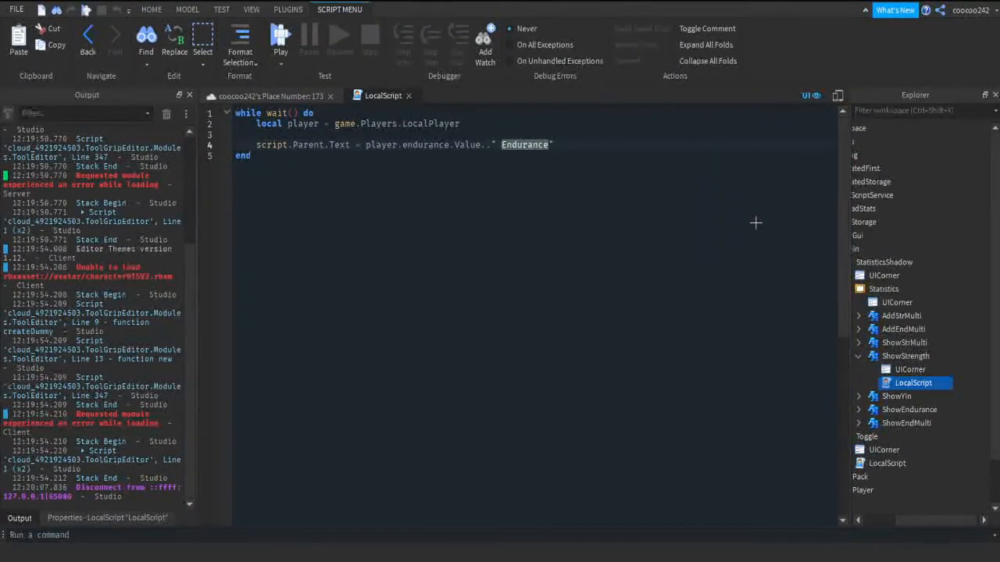
type("Strength")
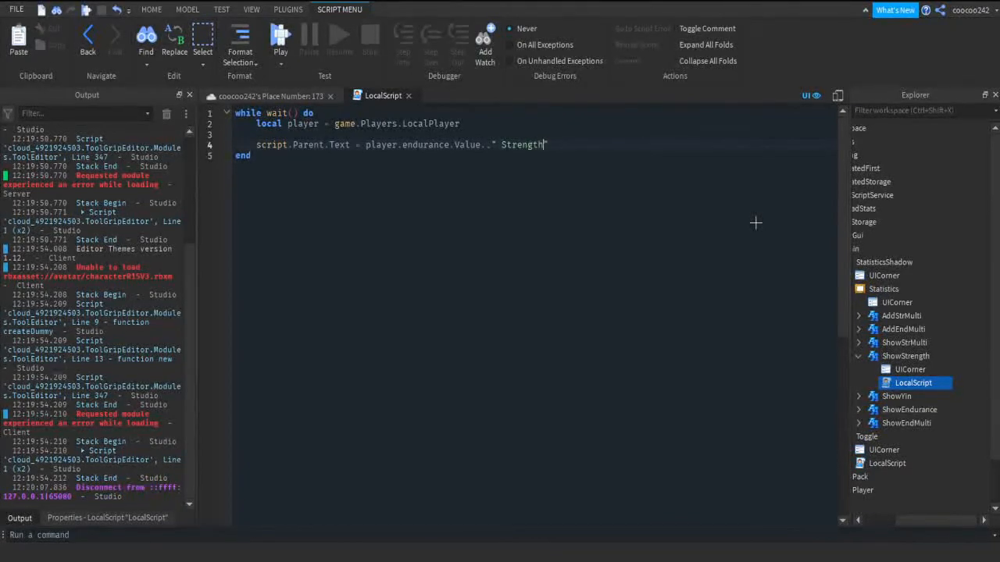
type("strength")
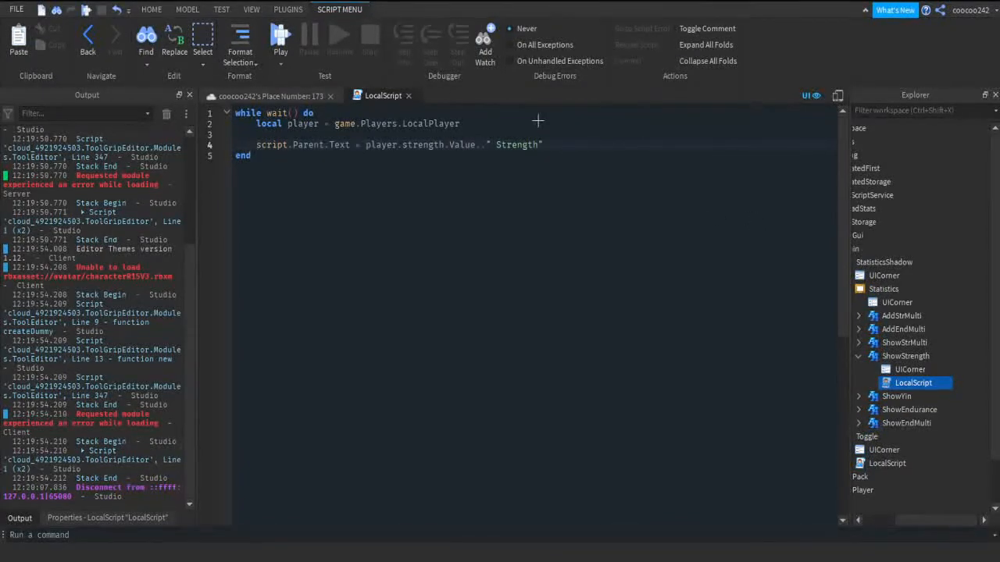
left_click(408, 96)
left_click(816, 305)
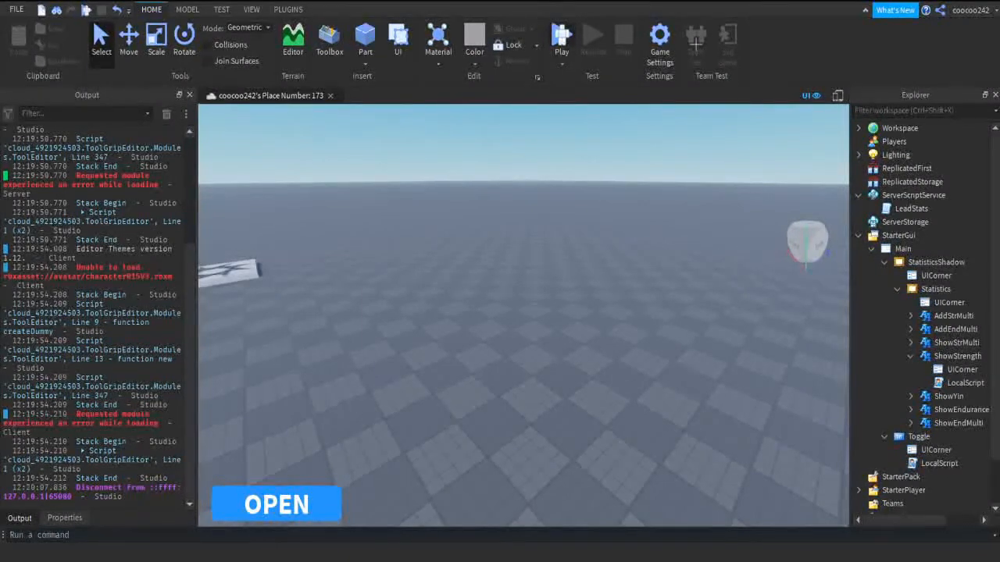
Play-test the game, toggle the statistics panel with the OPEN button to check the strength row, and stop the test.
key("F5")
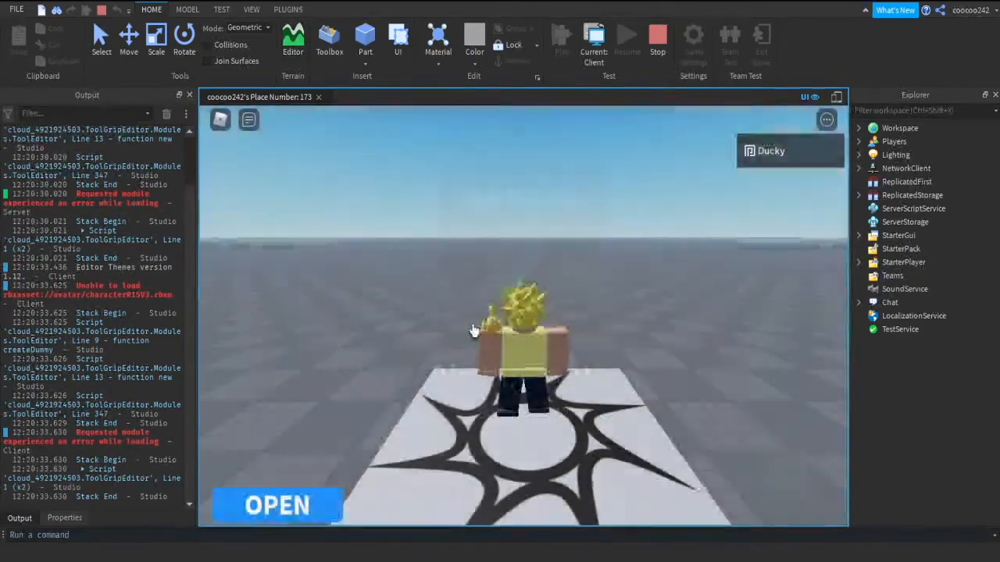
left_click(282, 513)
key("s")
left_click(283, 513)
key("a")
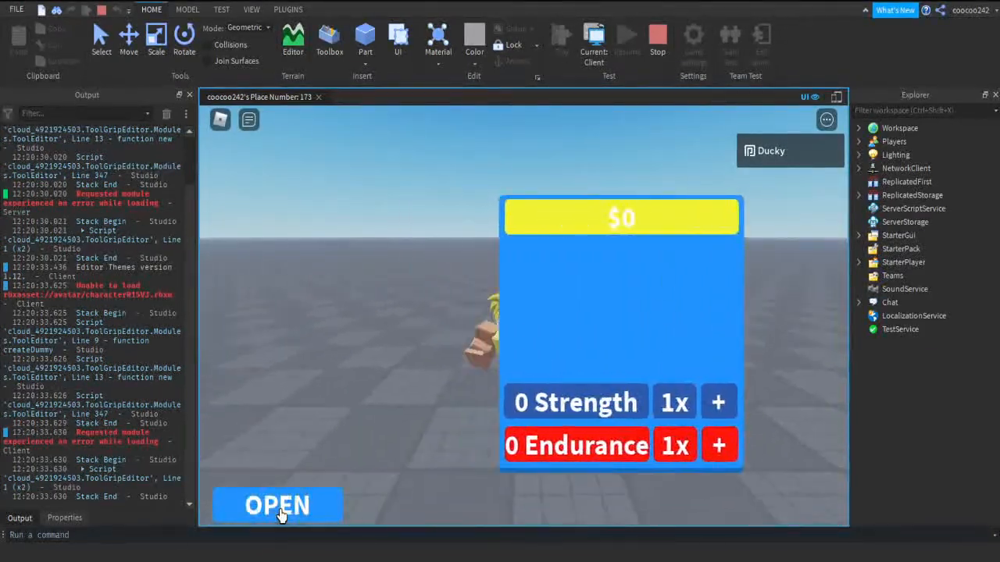
left_click(282, 509)
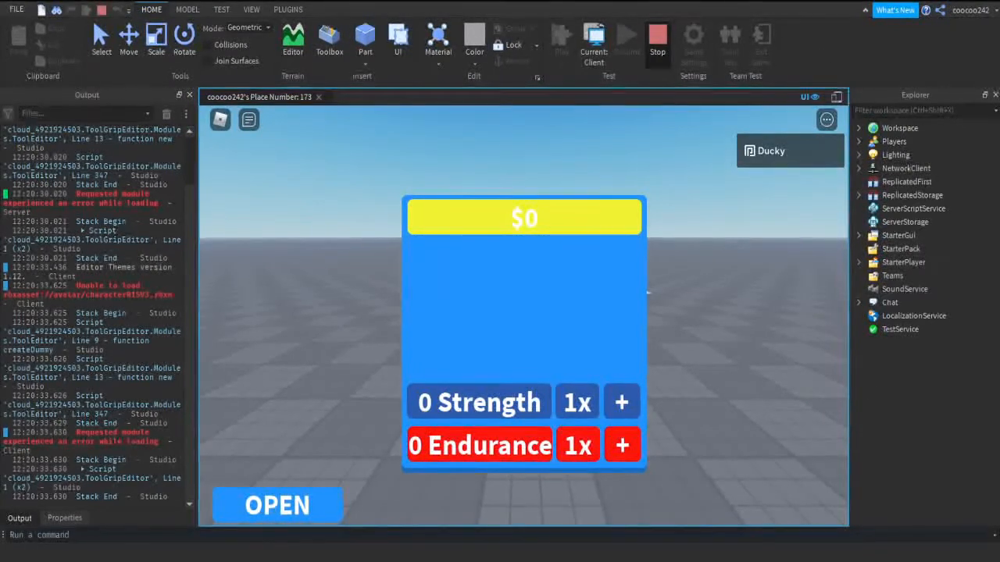
left_click(657, 39)
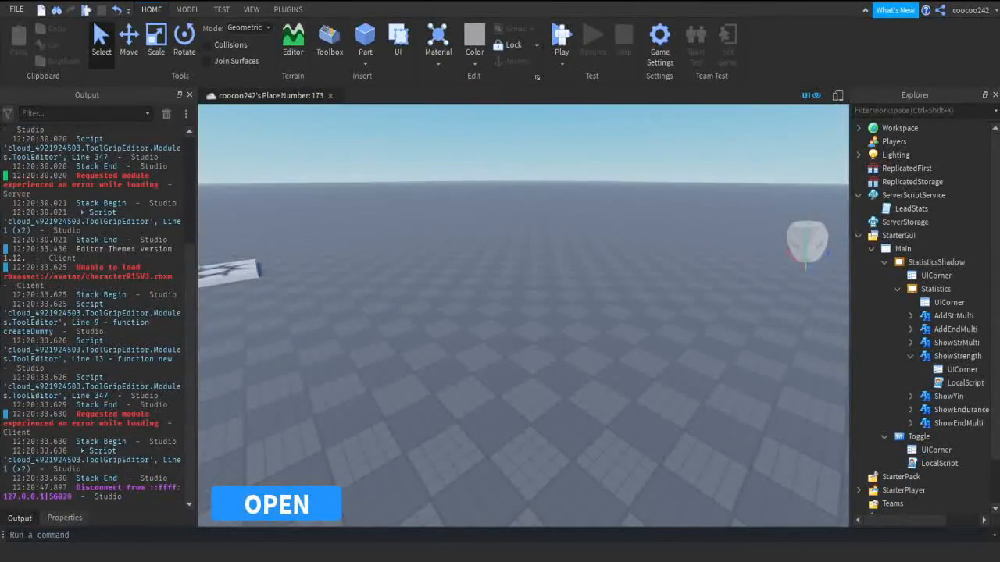
Copy the open-position values 0.312, 0, 0.175, 0 from the Toggle's LocalScript, and close the script.
left_click(910, 356)
double_click(938, 437)
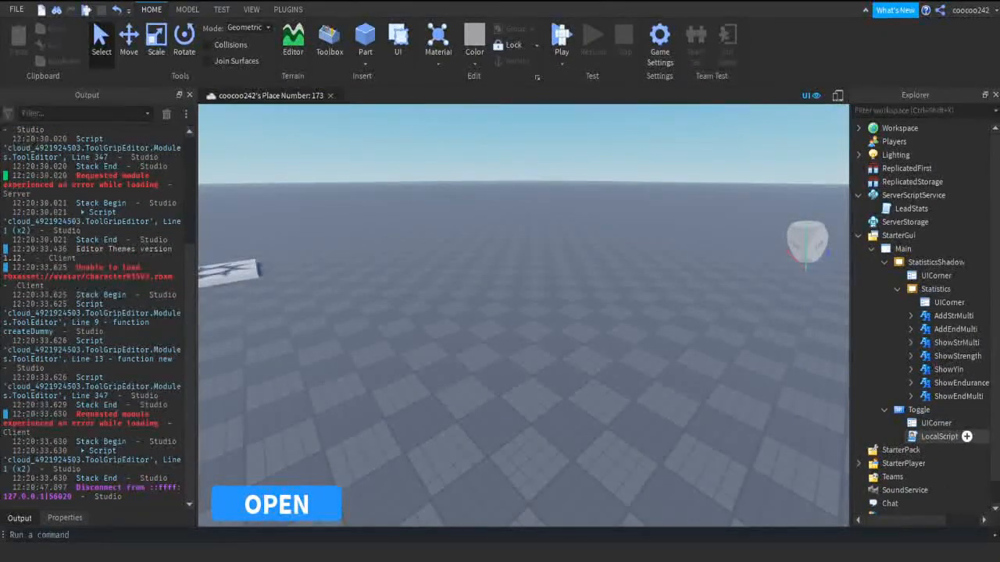
left_click_drag(329, 187, 418, 187)
left_click(408, 95)
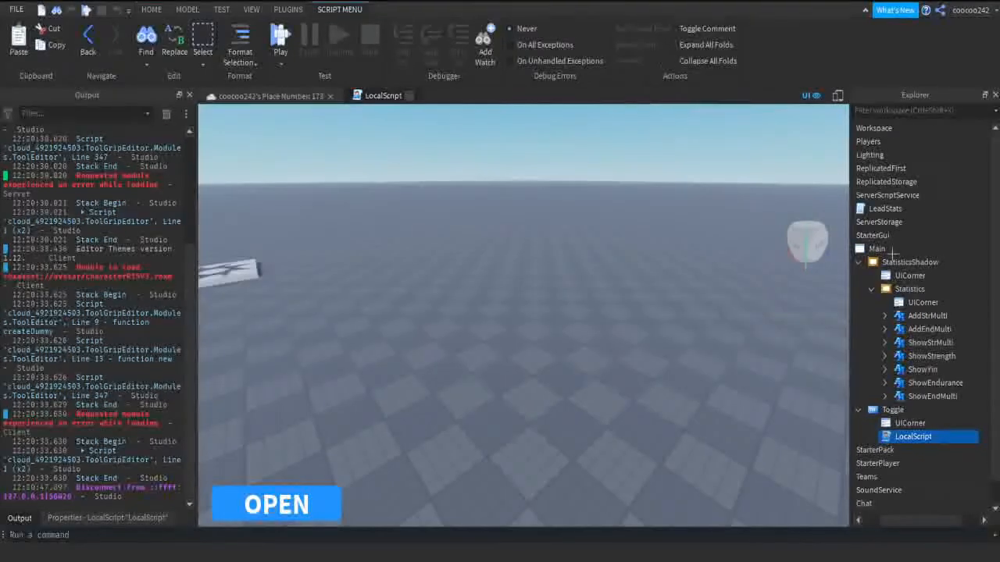
Set StatisticsShadow's position to 0.312, 0, 0.175, 0 to bring the panel back on screen, and deselect it.
left_click(914, 262)
left_click(109, 518)
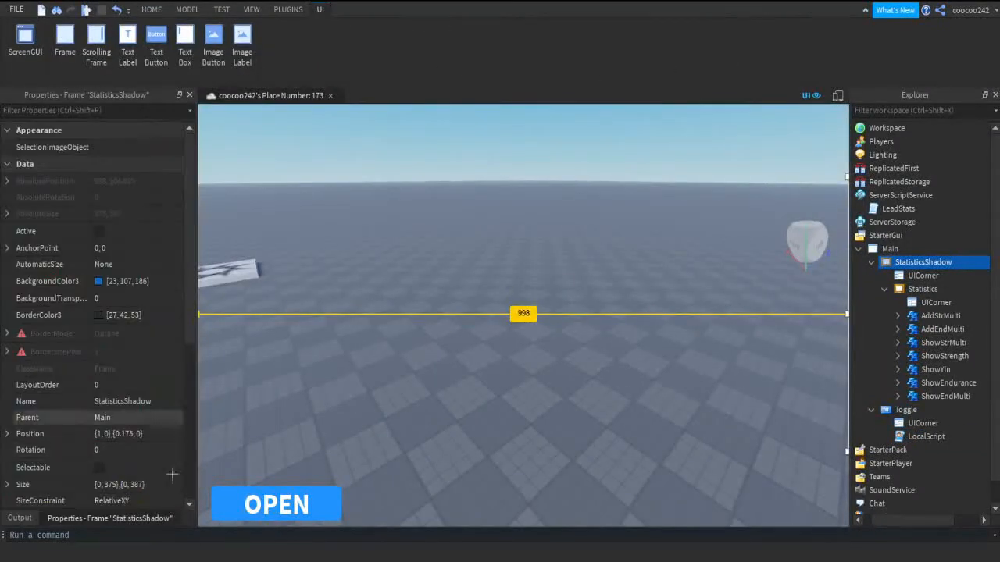
scroll(157, 468, "down", 3)
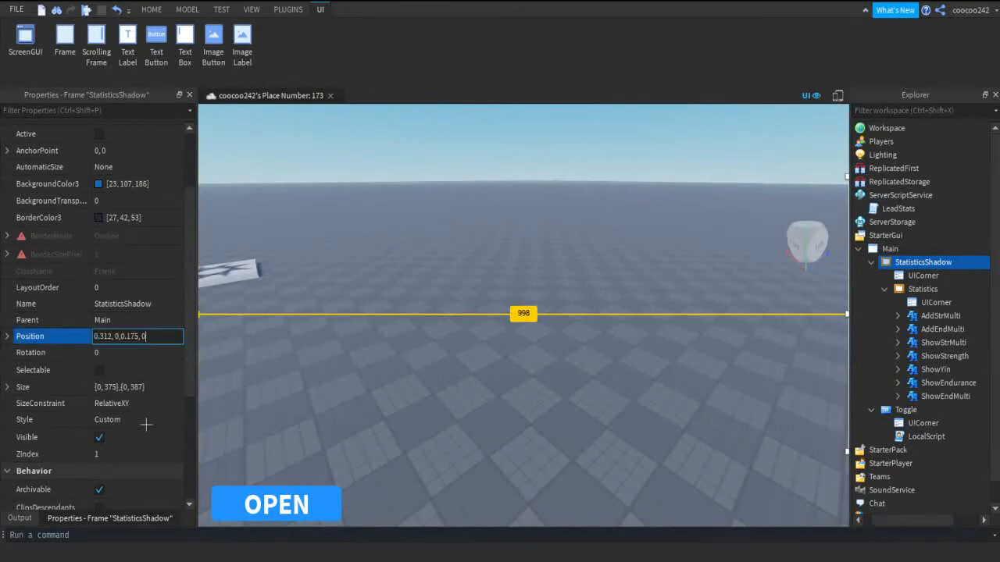
key("Return")
key("F5")
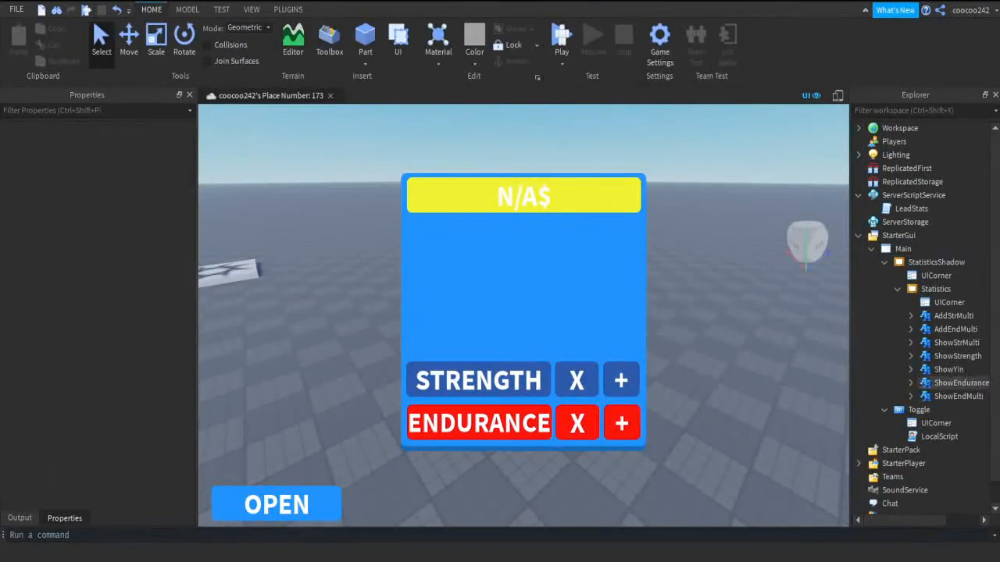
Delete the AddStrMulti and AddEndMulti text labels from the Statistics frame.
left_click(957, 316)
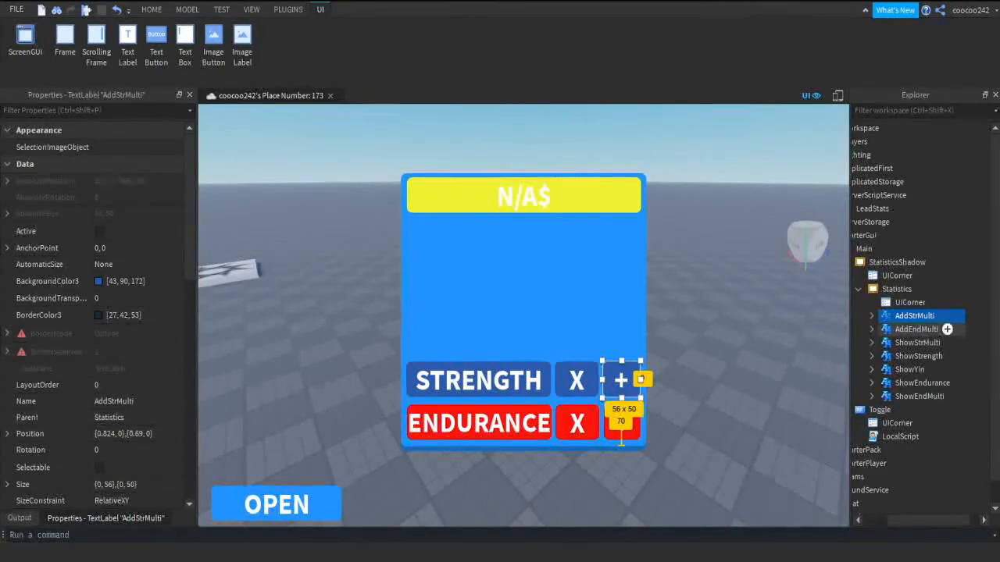
key("Delete")
left_click(953, 316)
key("Delete")
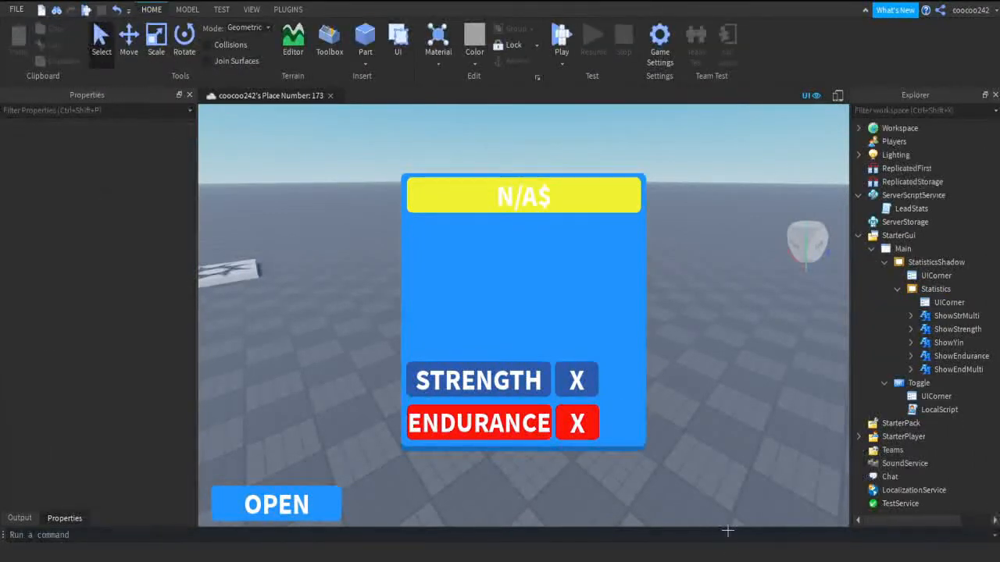
Insert a TextButton into the Statistics frame and set its ZIndex to 3.
left_click(936, 289)
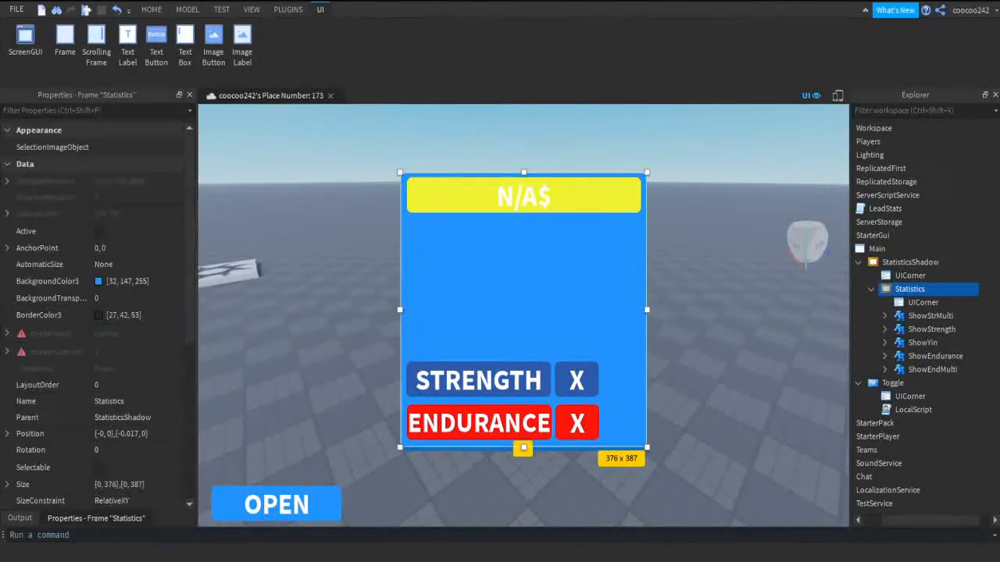
left_click(945, 316)
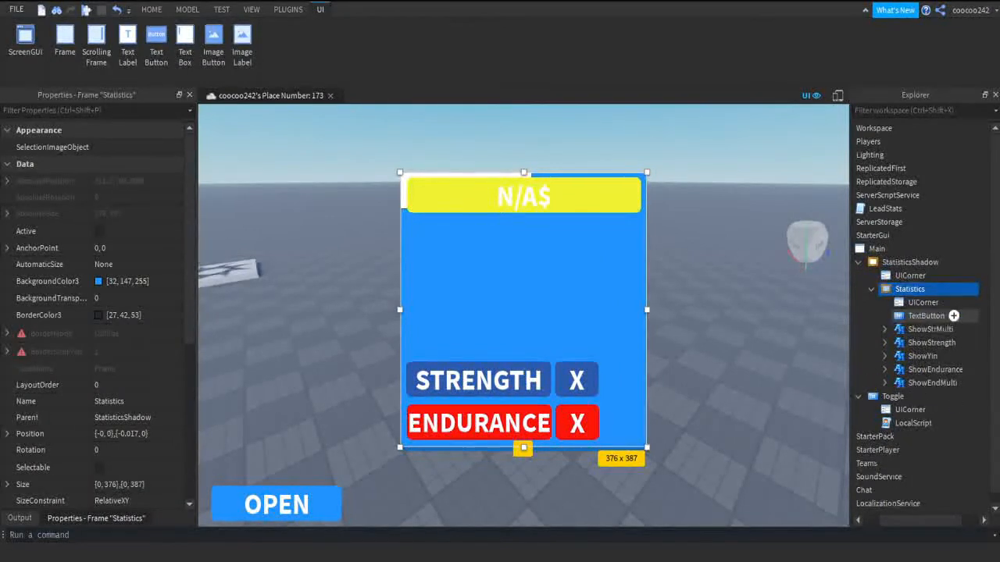
left_click(930, 315)
scroll(144, 407, "down", 15)
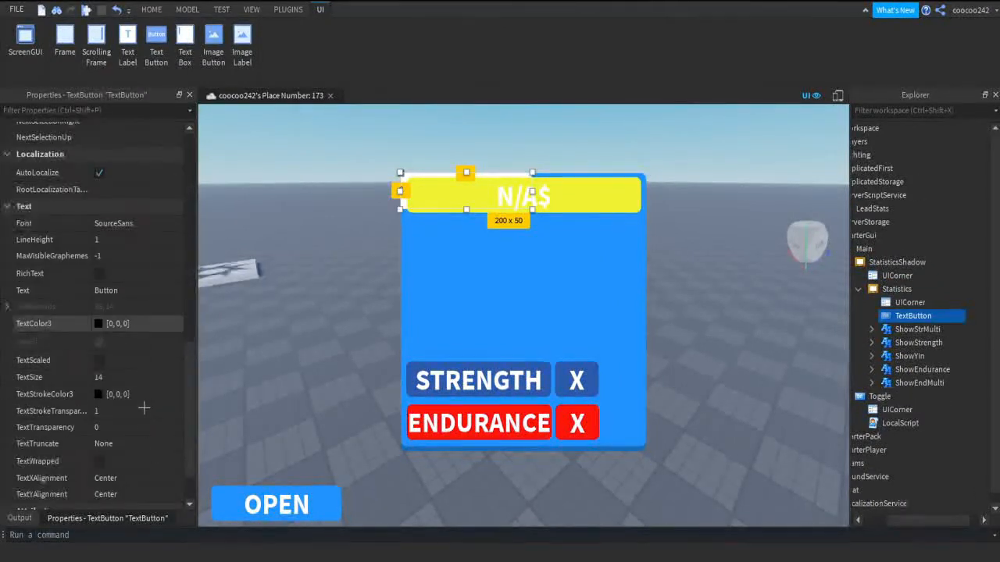
scroll(143, 408, "up", 6)
left_click(139, 311)
type("3")
key("Return")
Move the new button to the end of the strength row beside the X label and resize it to about 54 x 50.
left_click_drag(430, 195, 639, 380)
left_click_drag(741, 380, 647, 380)
left_click_drag(814, 480, 803, 480)
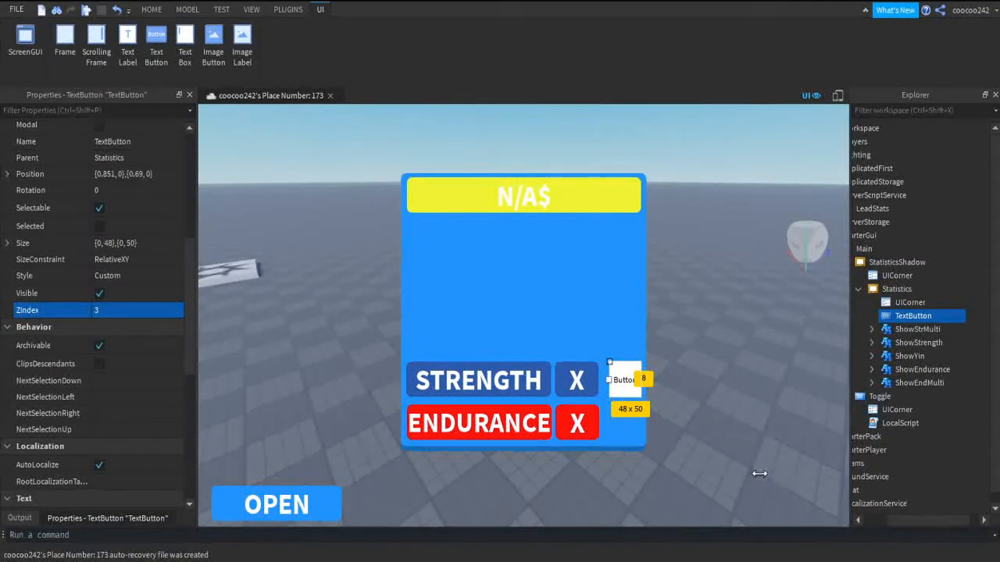
left_click_drag(755, 473, 752, 473)
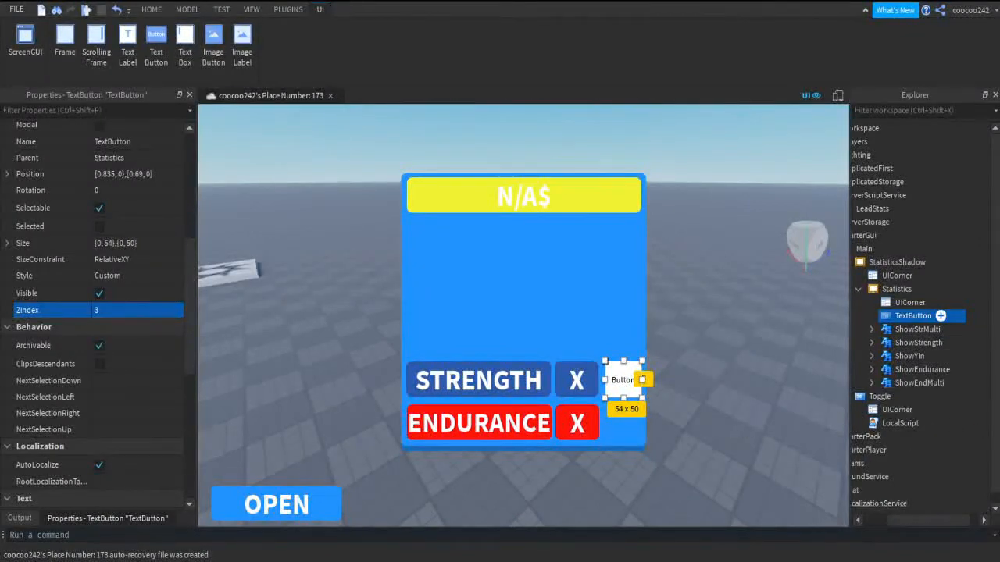
Rename the new TextButton as AddStrengthMulti.
type("AddS")
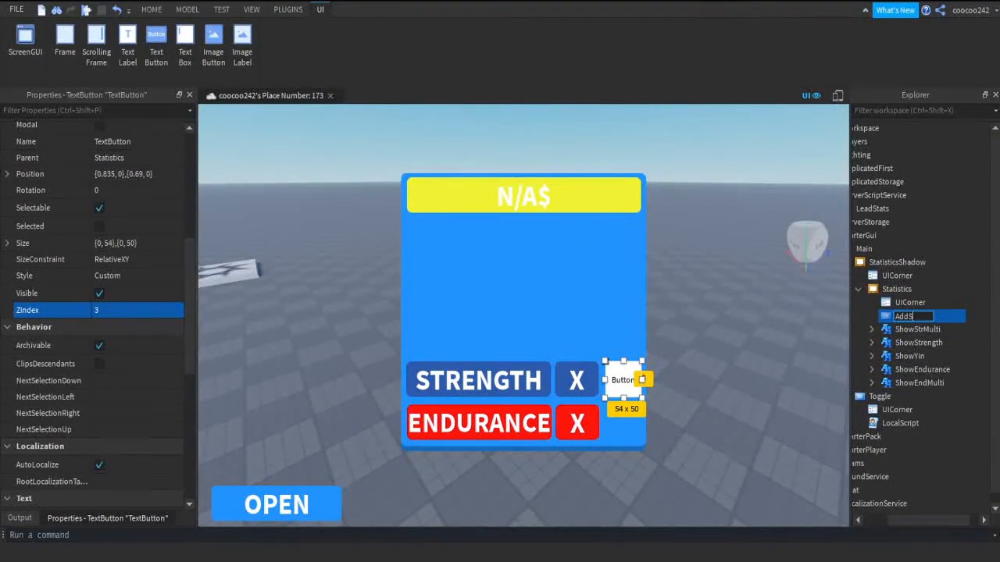
type("trengthMulti")
key("Return")
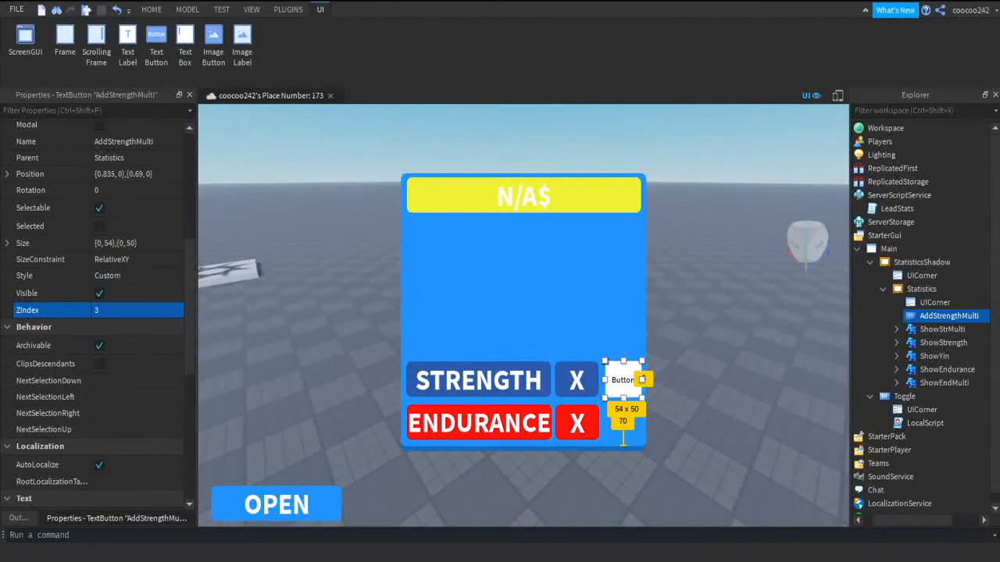
Give AddStrengthMulti a scaled white "+" text in SourceSansBold and rounded corners with a UICorner.
scroll(152, 306, "down", 5)
left_click(117, 241)
type("+")
left_click(99, 311)
left_click(52, 174)
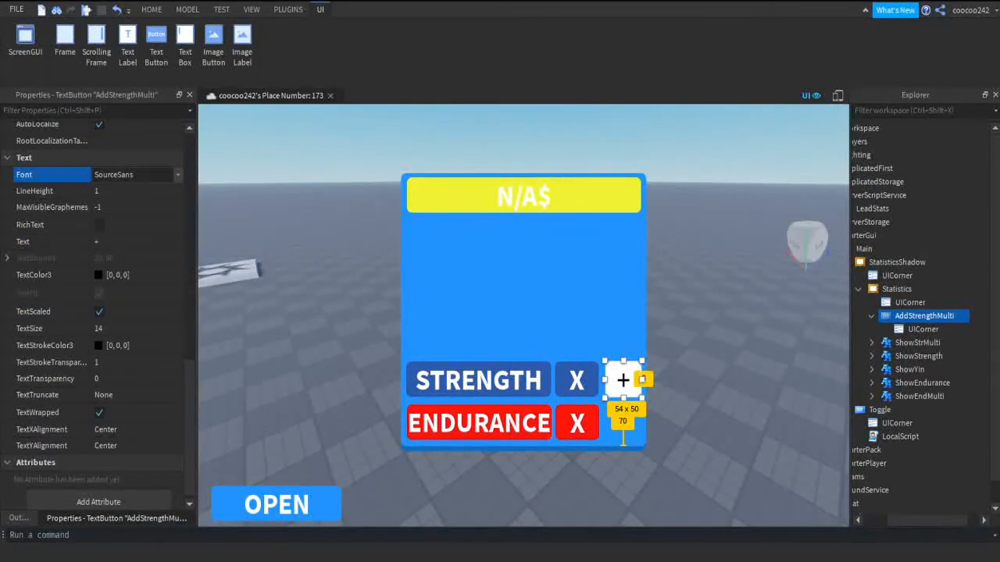
left_click(99, 276)
left_click(119, 347)
Copy ShowStrMulti's background colour 43, 90, 172 to the AddStrengthMulti button.
left_click(919, 342)
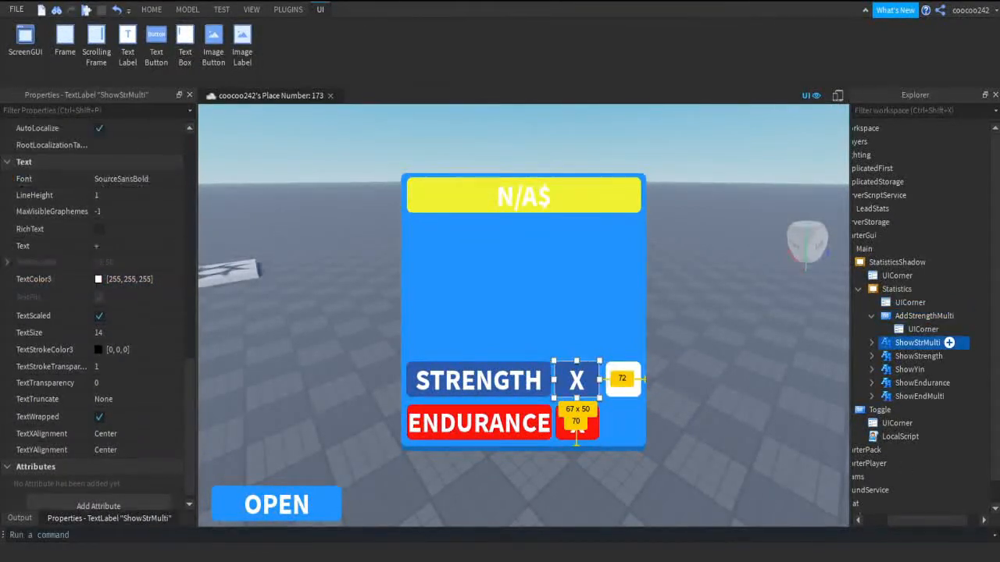
scroll(163, 296, "up", 10)
left_click(162, 200)
key("ctrl+c")
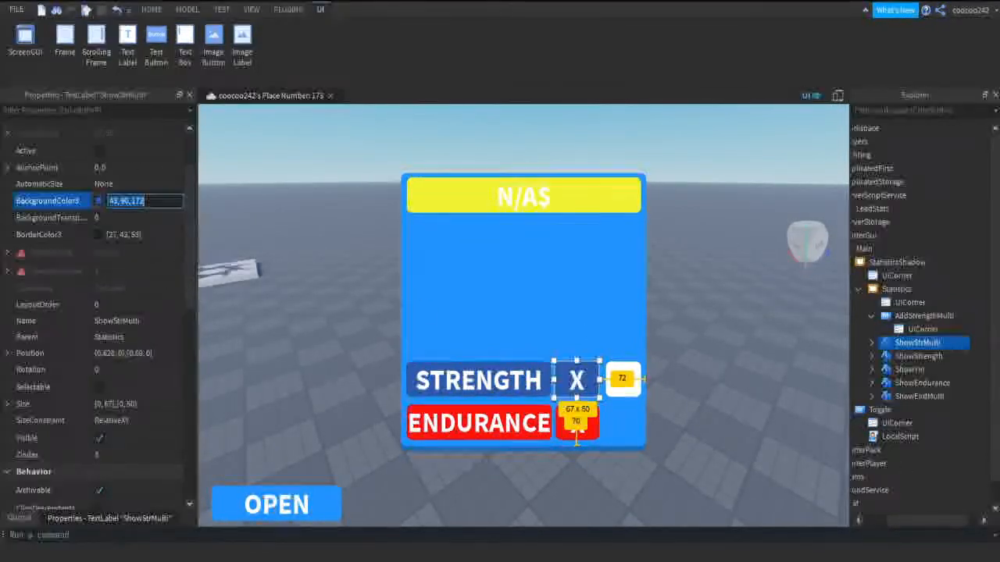
left_click(924, 317)
left_click(164, 219)
key("ctrl+v")
key("Return")
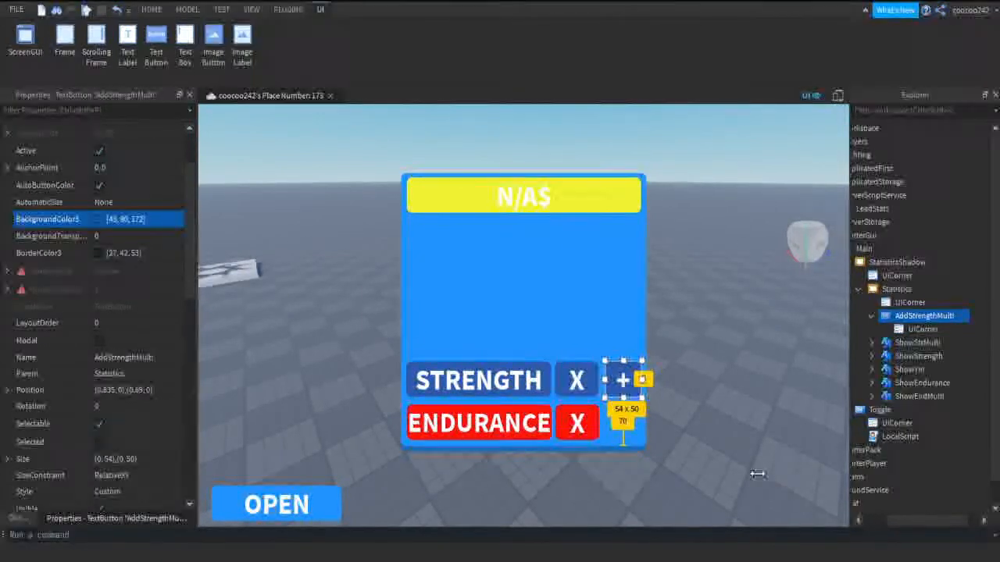
Duplicate AddStrengthMulti, move the copy to the end of the endurance row, and rename it AddEnduranceMulti.
key("ctrl+d")
left_click_drag(621, 427, 622, 428)
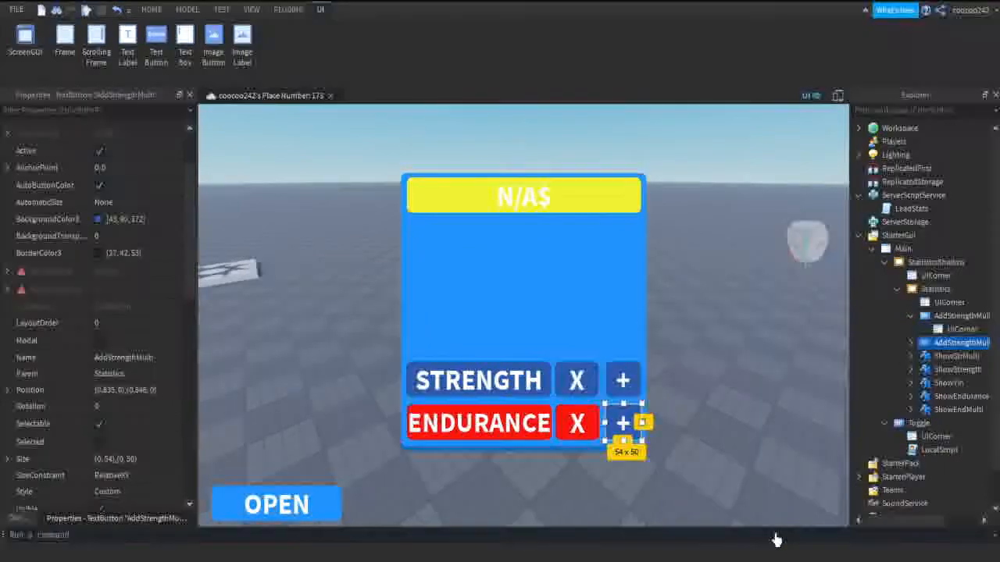
key("F2")
type("Ad")
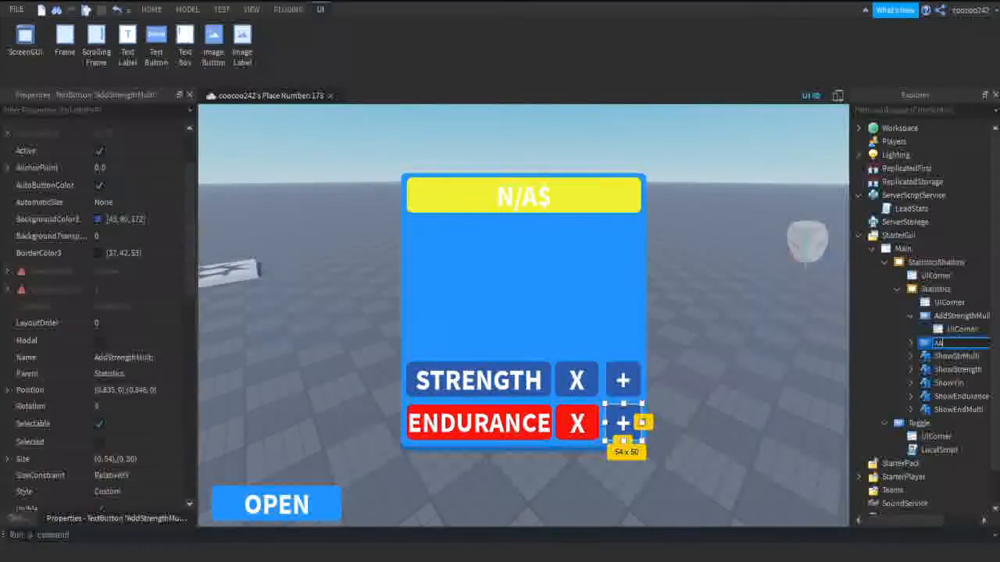
type("dEnduracne")
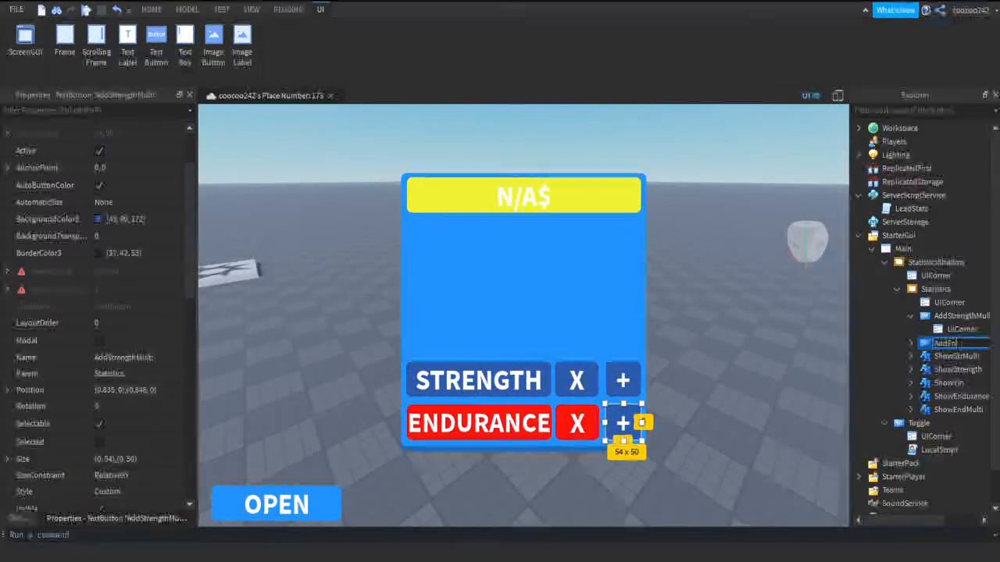
key("BackSpace")
key("BackSpace")
key("BackSpace")
key("BackSpace")
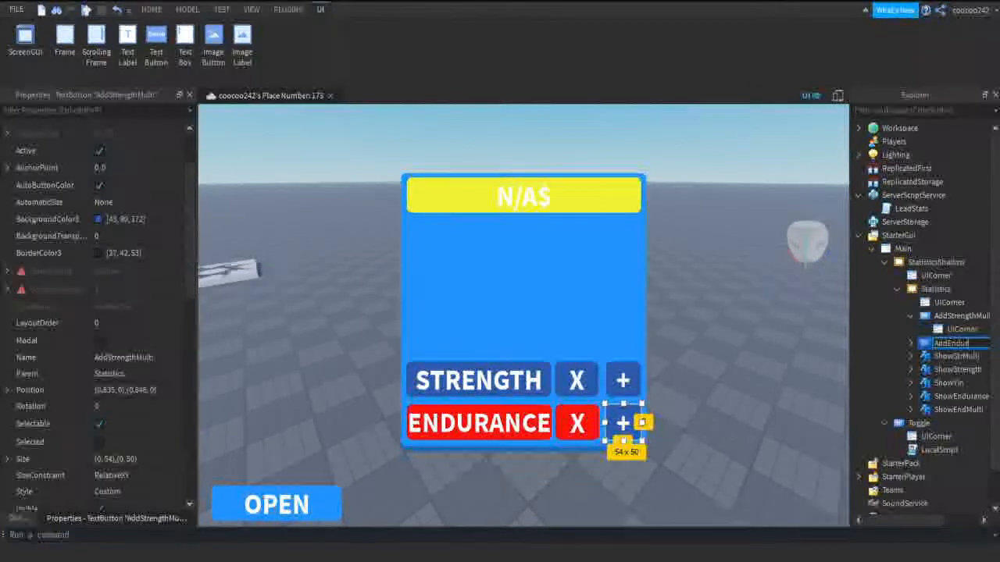
type("uranceMulti")
key("Return")
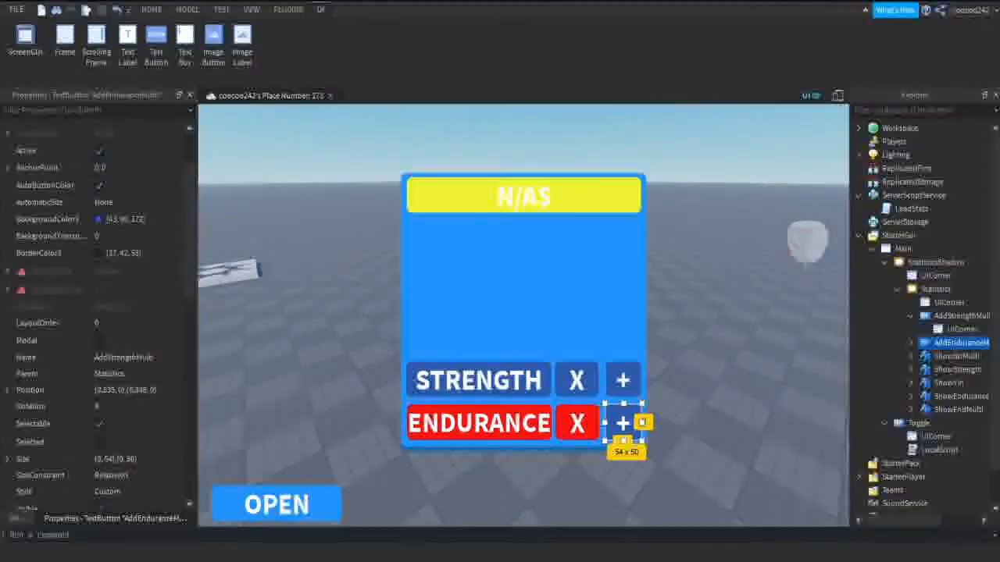
Copy ShowEndurance's red background colour 255, 11, 11 to the AddEnduranceMulti button, and deselect it.
left_click(959, 397)
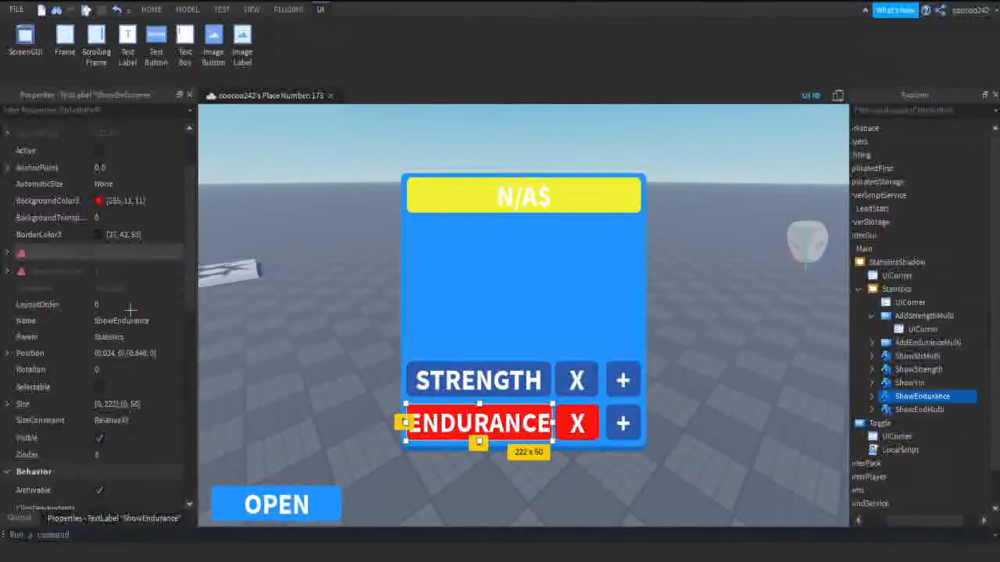
left_click(129, 202)
key("ctrl+c")
left_click(942, 343)
left_click(143, 220)
key("ctrl+v")
key("Return")
left_click(304, 390)
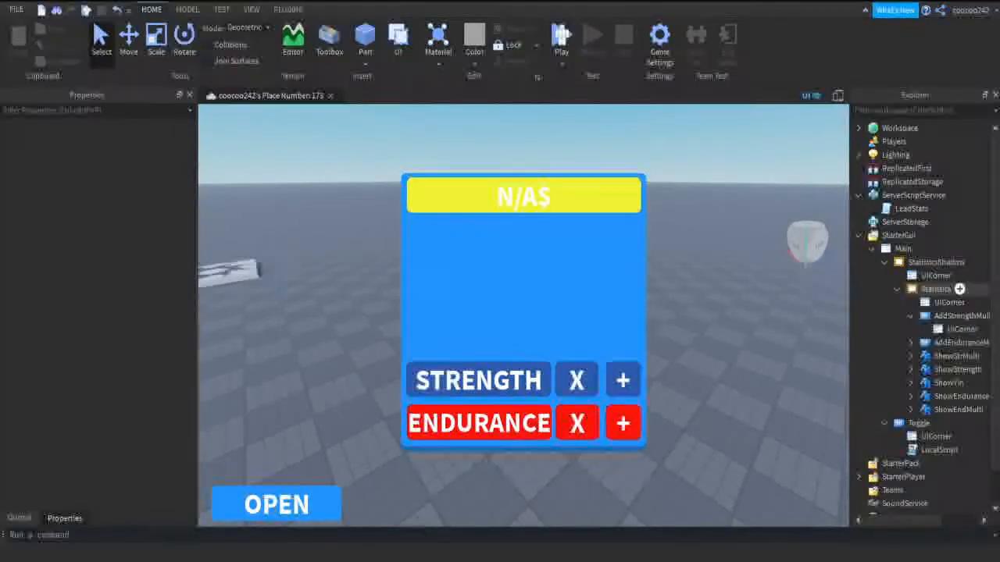
Copy the closed position 1, 0, 0.175, 0 from Toggle's LocalScript and set it as the StatisticsShadow frame's Position.
double_click(939, 450)
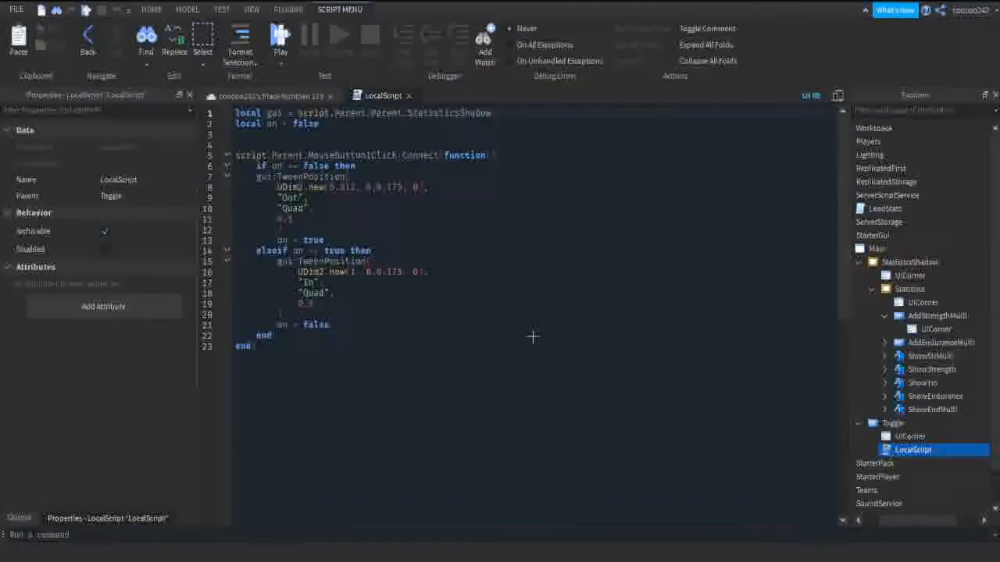
left_click_drag(419, 272, 350, 271)
key("ctrl+c")
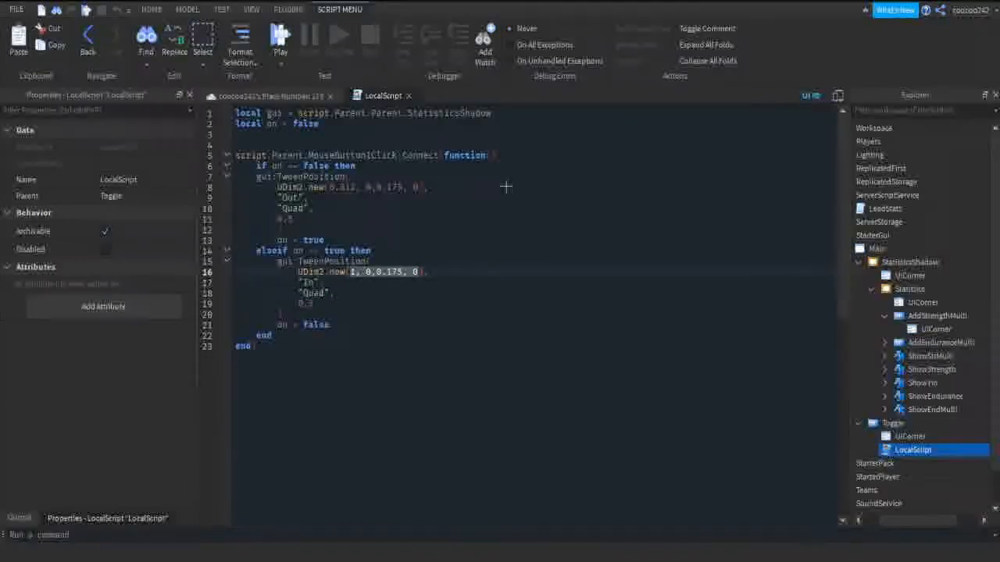
left_click(407, 95)
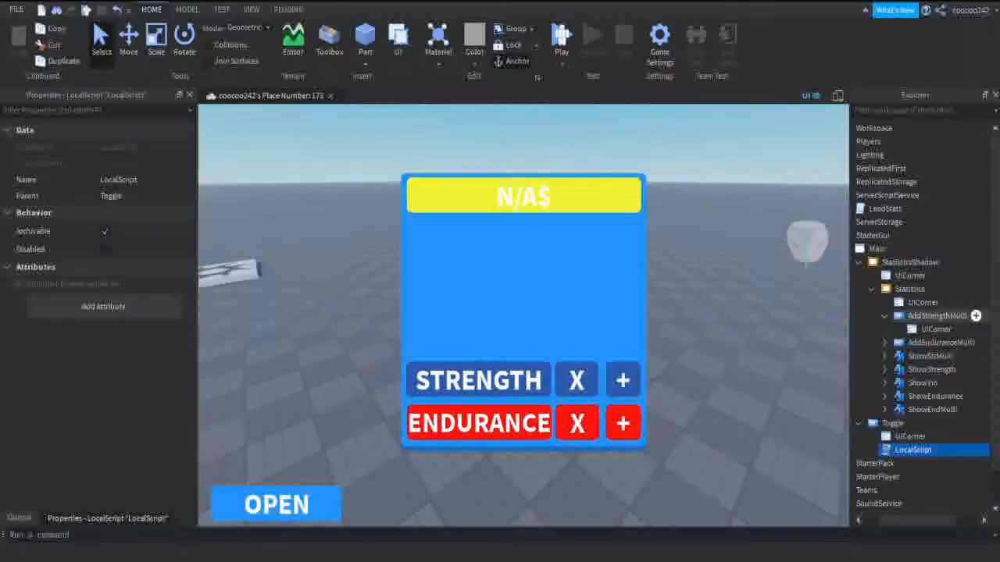
left_click(884, 316)
left_click(945, 263)
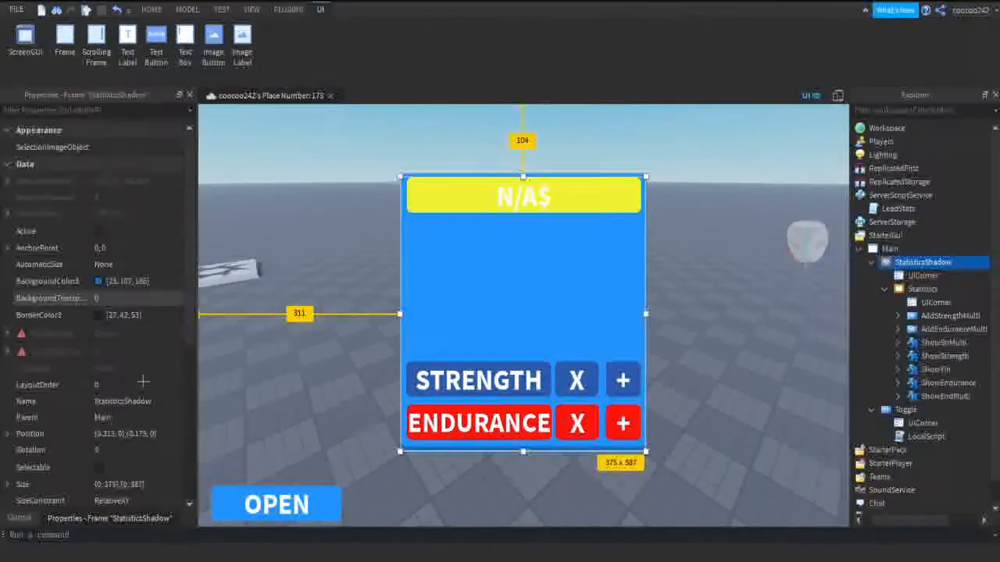
scroll(143, 383, "down", 3)
left_click(125, 288)
key("ctrl+v")
key("Return")
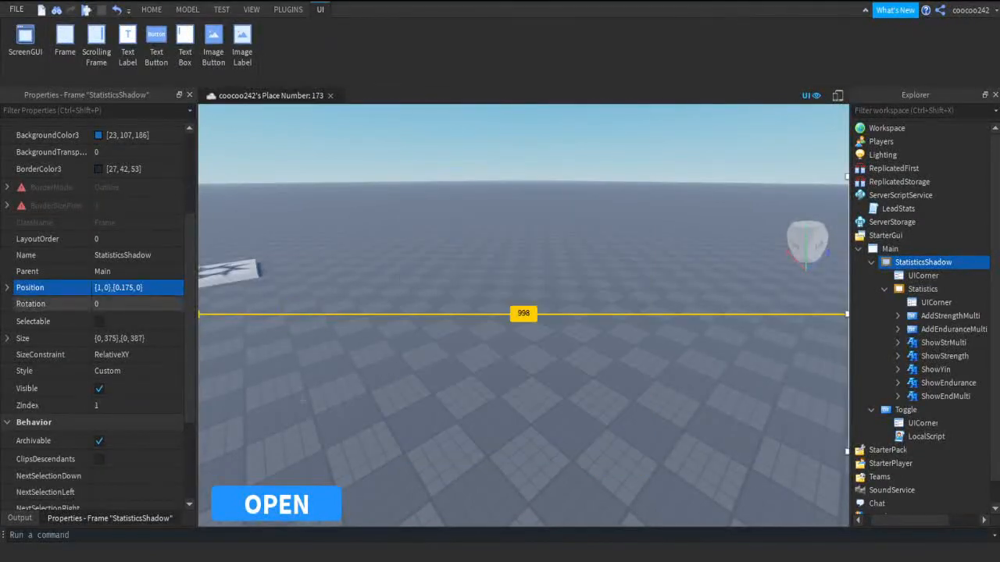
left_click(756, 492)
Insert a new part on the baseplate and turn off its CanCollide property.
scroll(922, 427, "down", 1)
right_click_drag(740, 490, 728, 491)
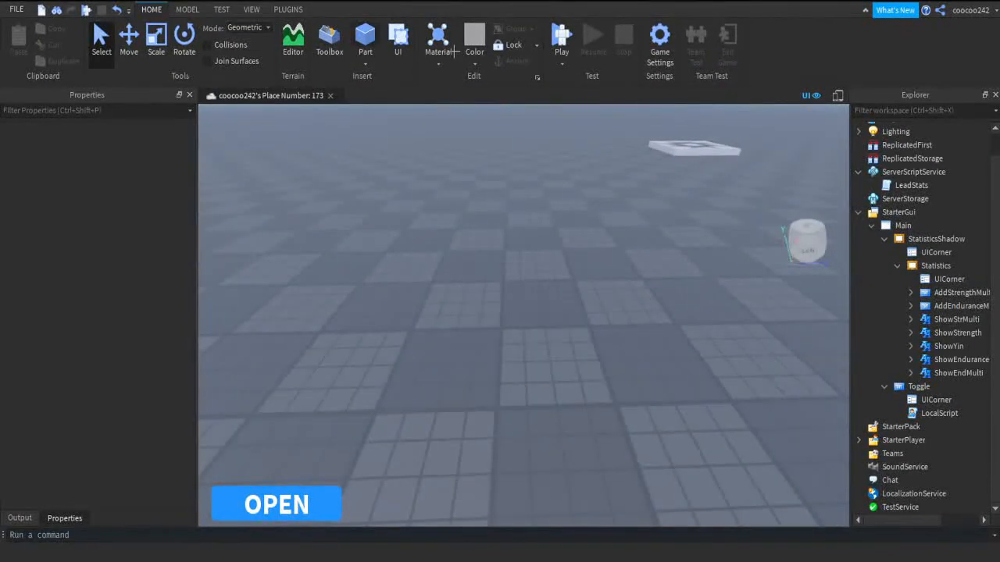
left_click(365, 35)
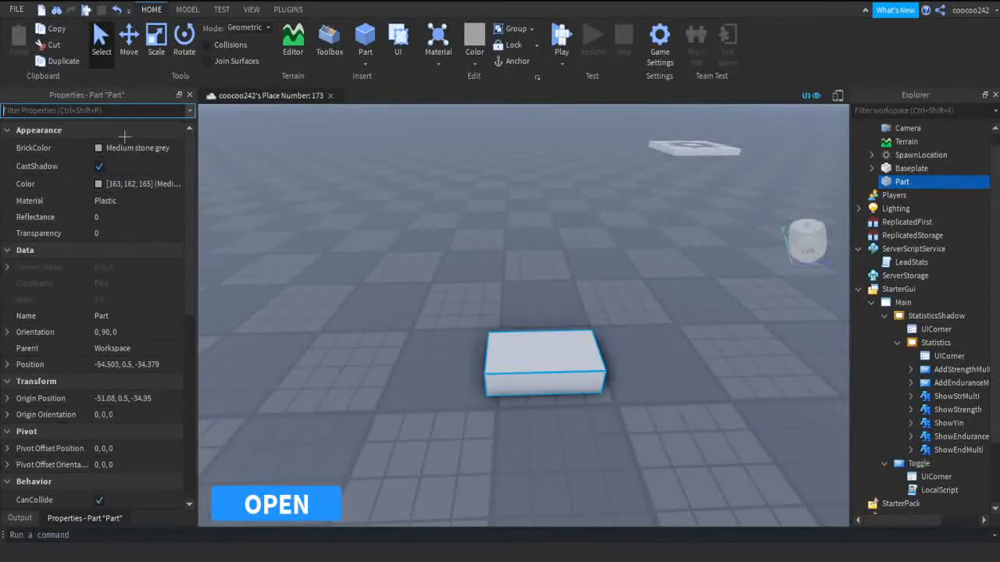
type("can")
left_click(105, 148)
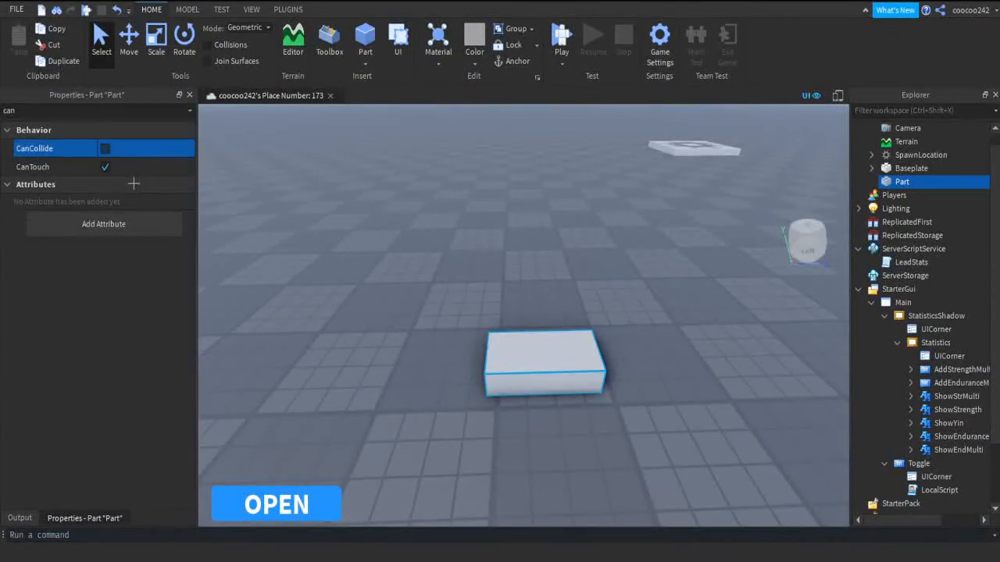
Set the new part's Transparency to 1.
key("BackSpace")
key("BackSpace")
key("BackSpace")
type("Invi")
type("trainvi")
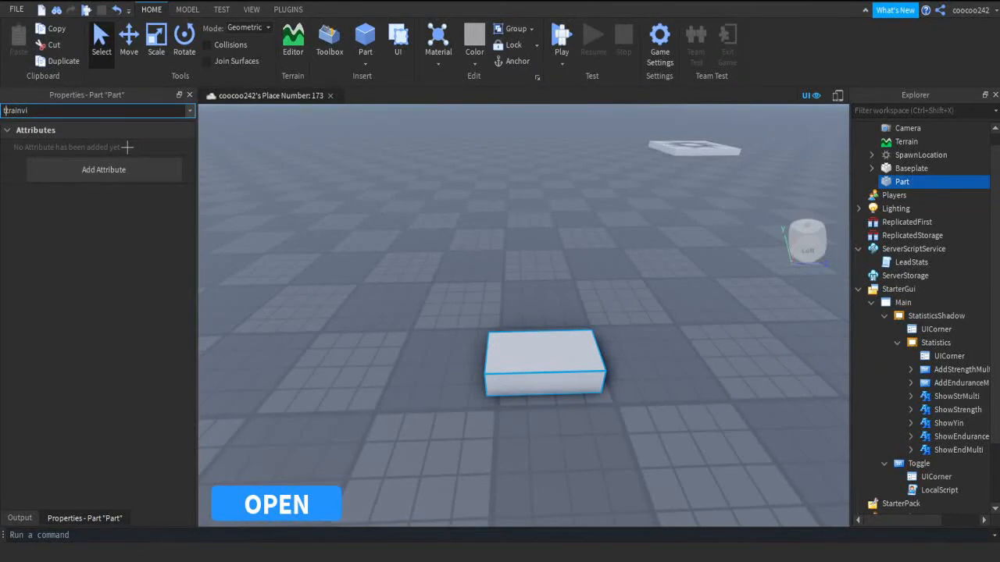
key("ctrl+a")
key("BackSpace")
type("tran")
left_click(145, 147)
type("1")
key("Return")
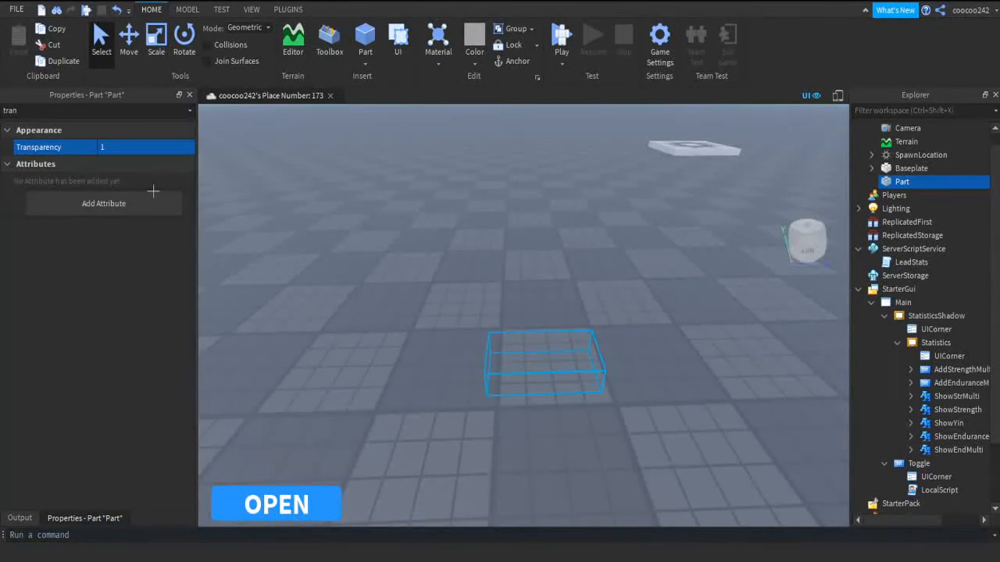
Rotate the transparent part 90 degrees and scale it down to a small block along its length and width.
key("ctrl+r")
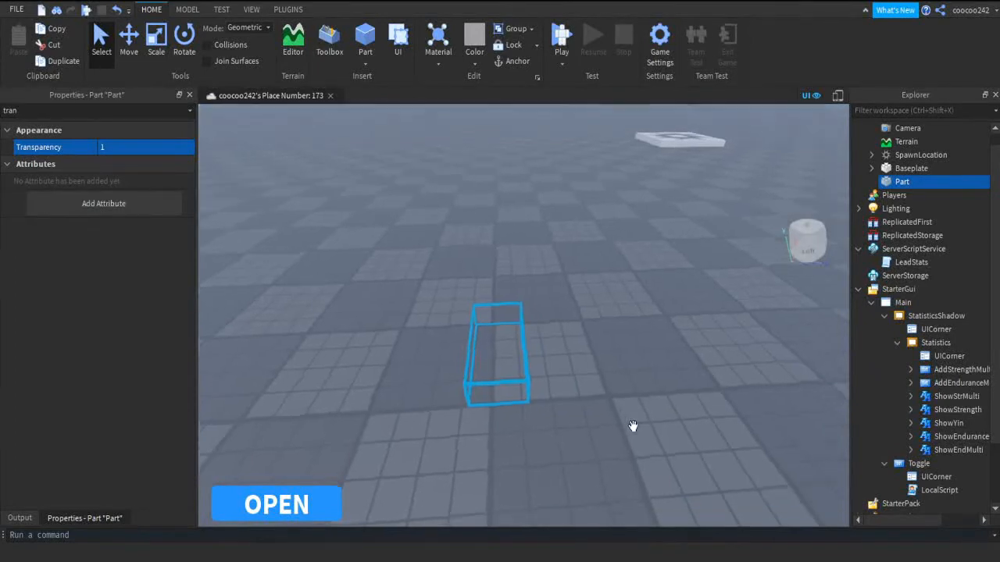
right_click_drag(633, 426, 671, 449)
key("a")
left_click(156, 41)
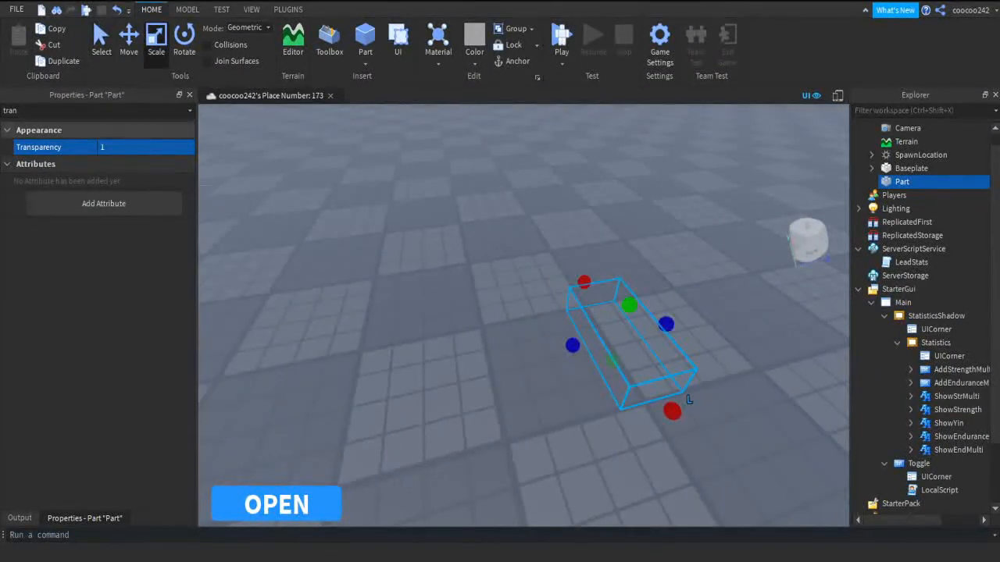
left_click_drag(672, 410, 617, 332)
left_click_drag(554, 315, 589, 306)
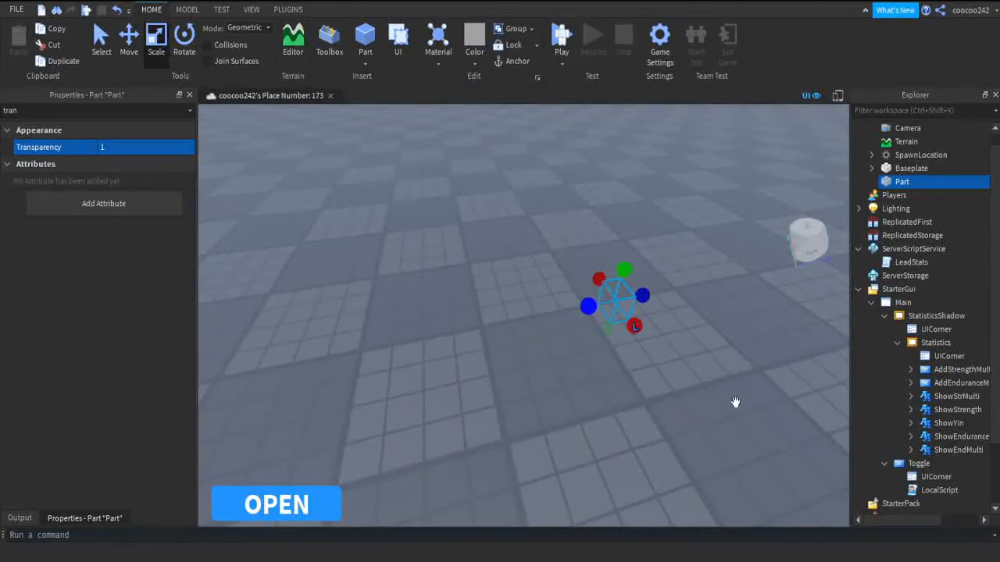
Rename the small transparent part as Handle.
key("f")
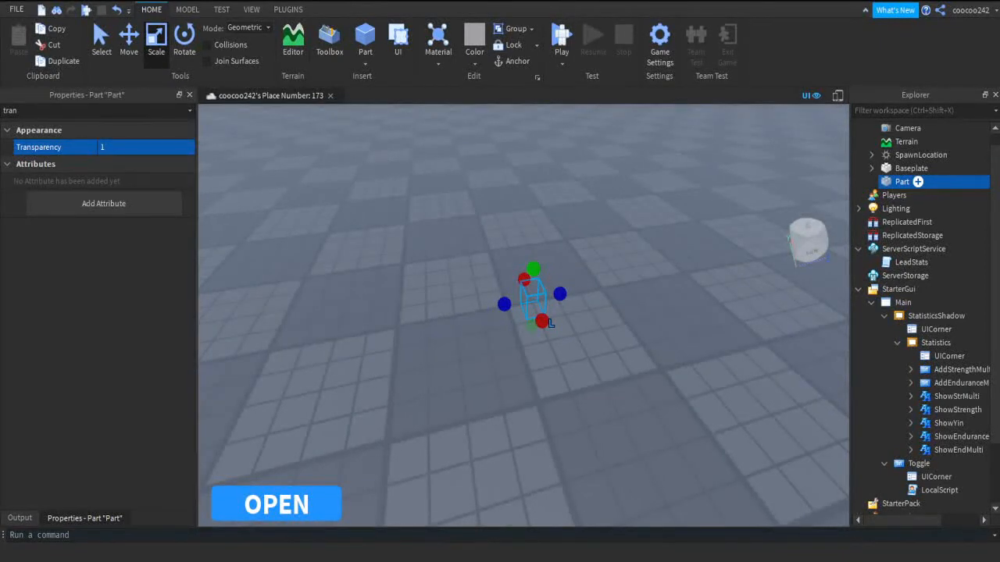
type("le")
key("Return")
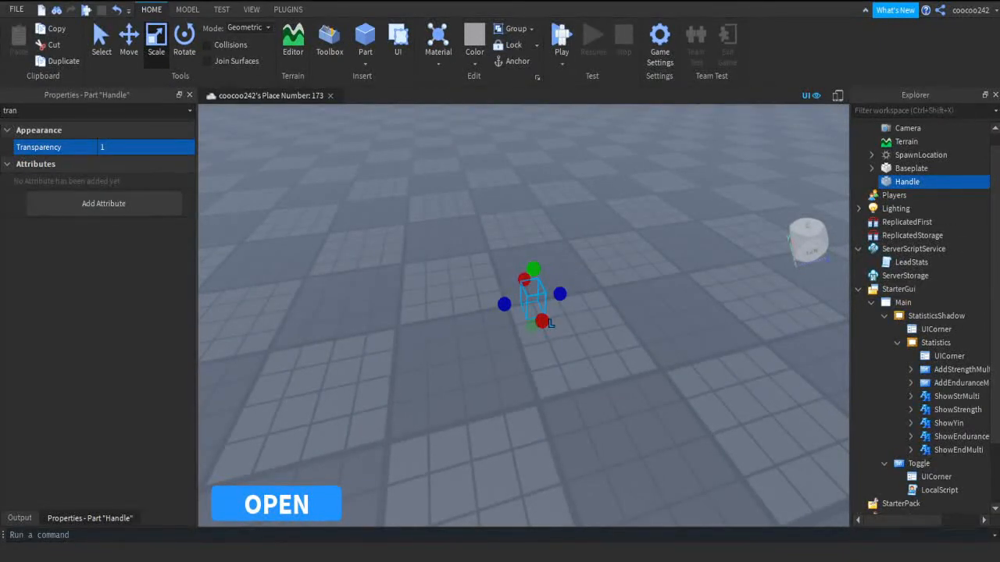
Add a Tool named Punch to StarterPack and move the Handle part into it.
left_click(906, 315)
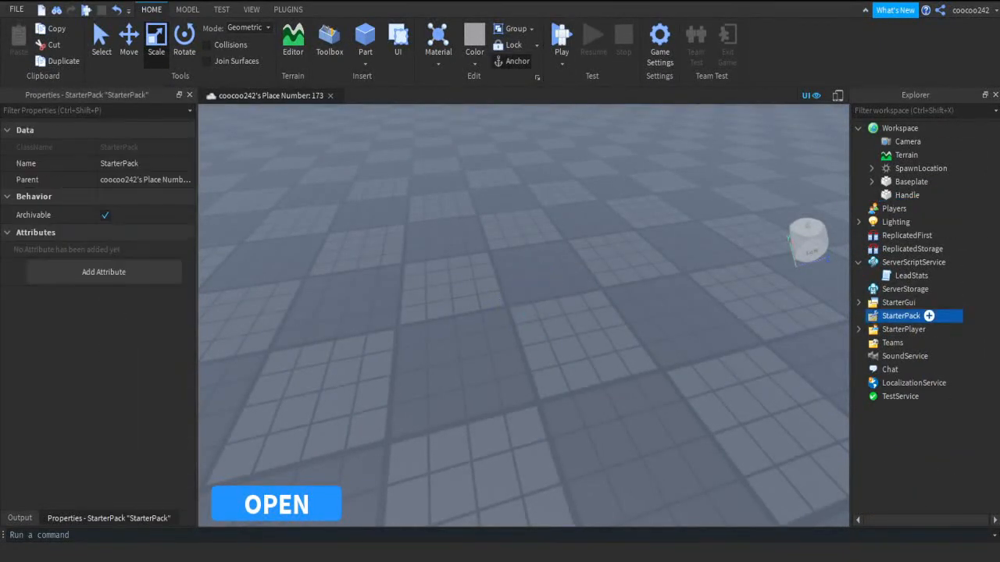
left_click(929, 315)
left_click(924, 302)
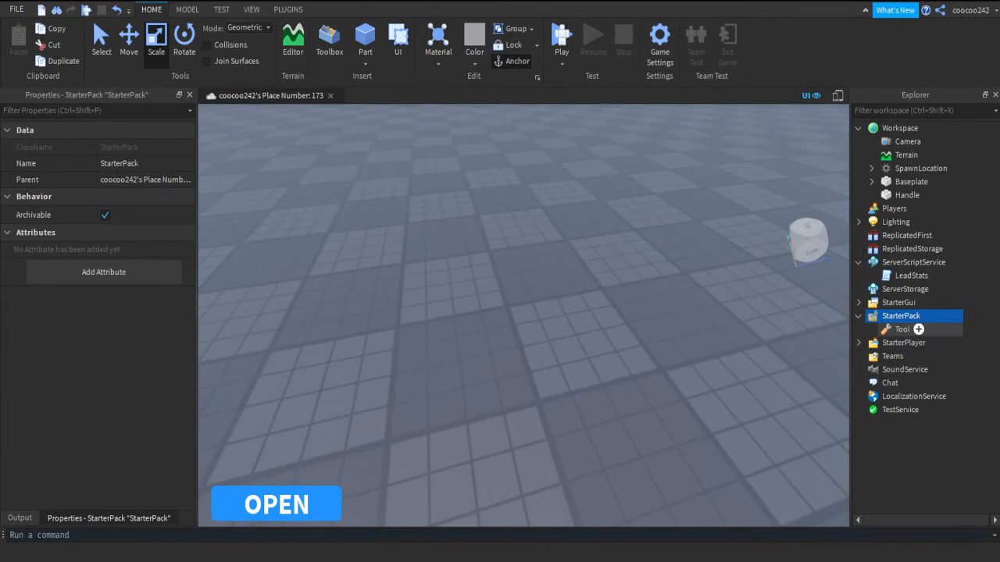
double_click(903, 330)
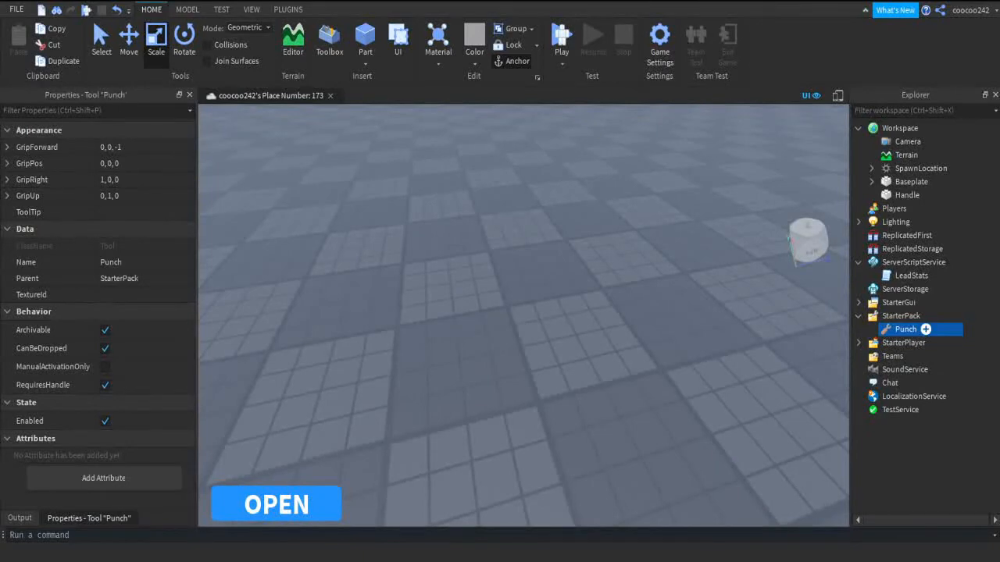
left_click_drag(907, 195, 941, 329)
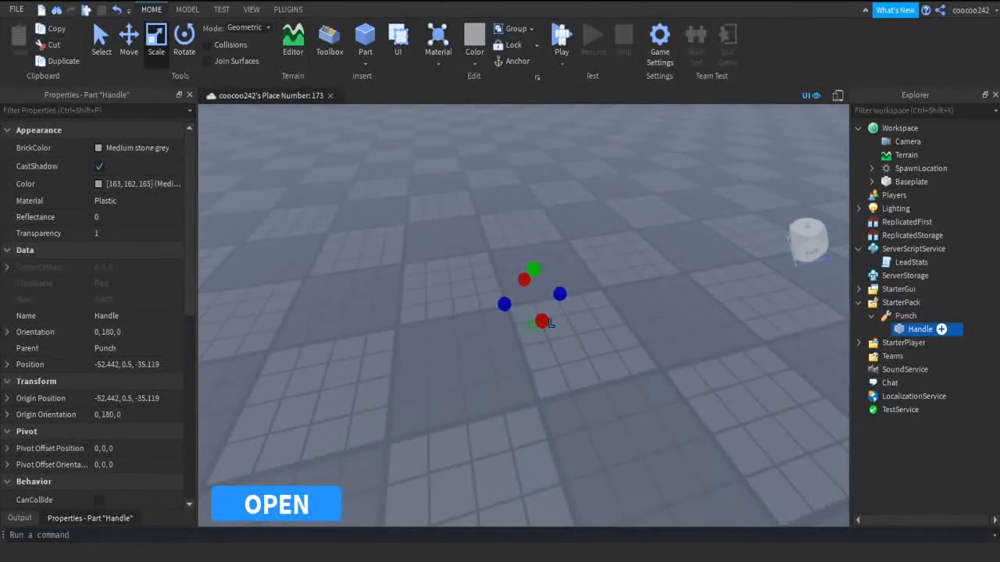
Duplicate the Punch tool, rename the copy as PushUp, and deselect it.
left_click(906, 315)
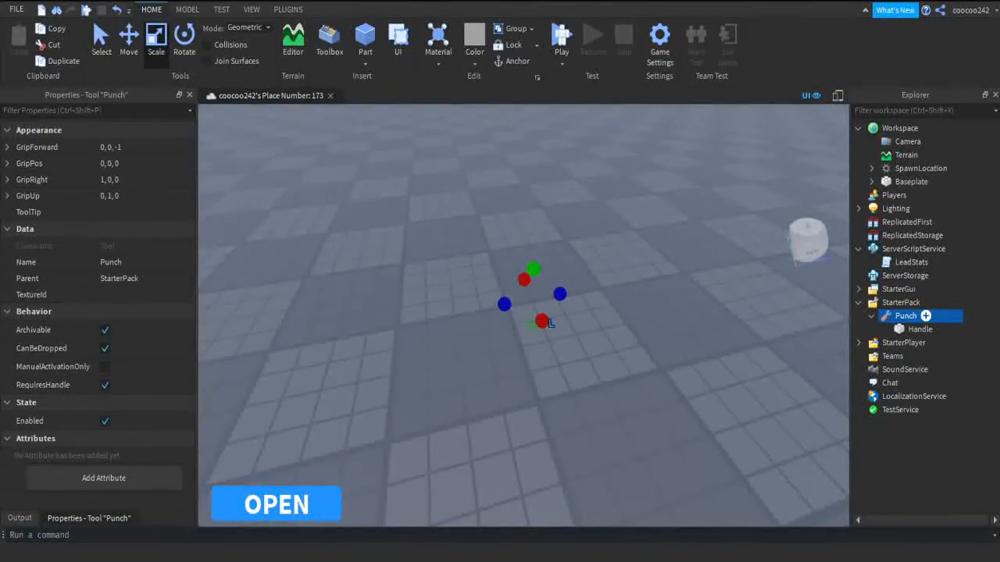
key("ctrl+d")
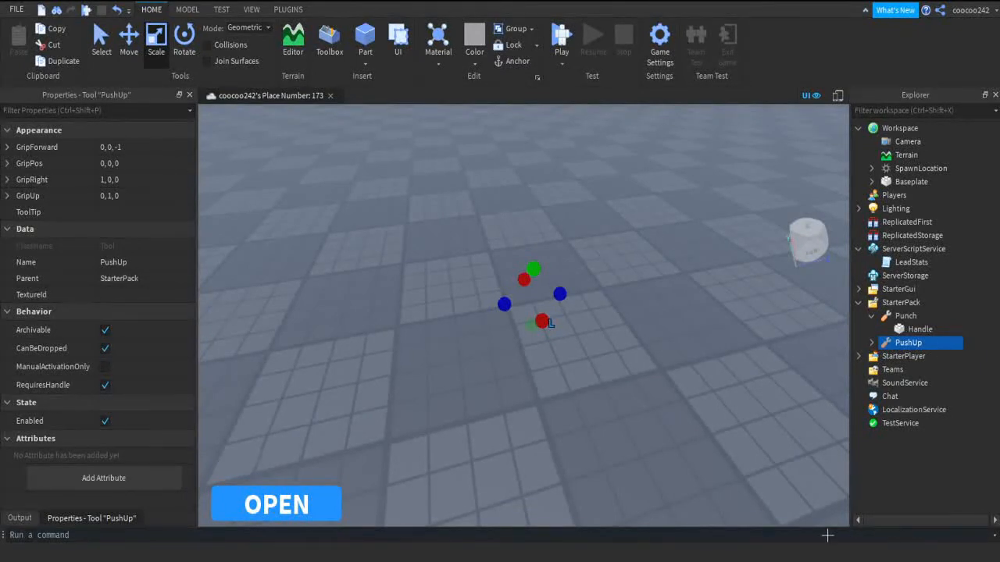
left_click(749, 343)
scroll(749, 344, "down", 4)
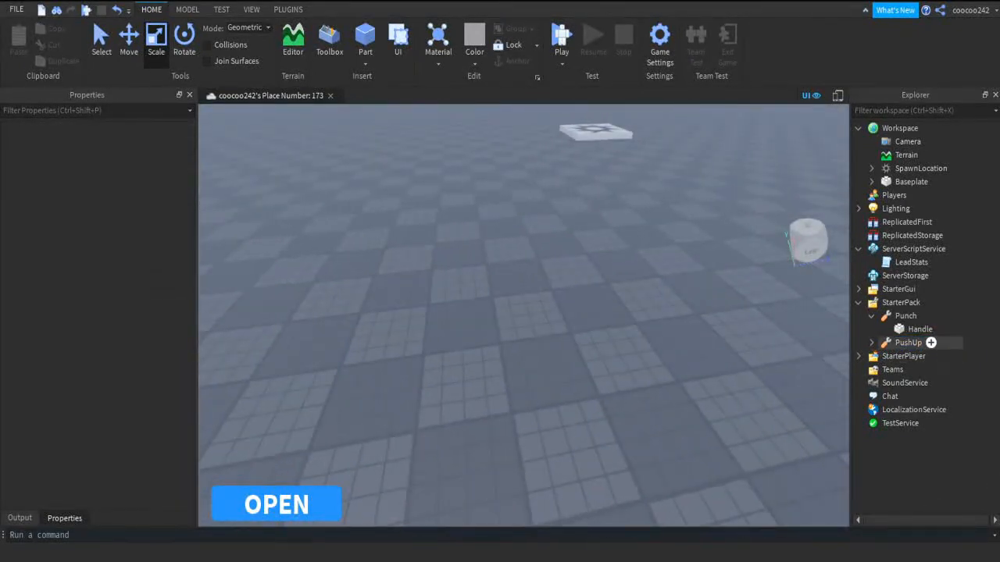
Add a LocalScript to the Punch tool and replace its default code with local player = game.Players.LocalPlayer.
left_click(872, 342)
left_click(926, 315)
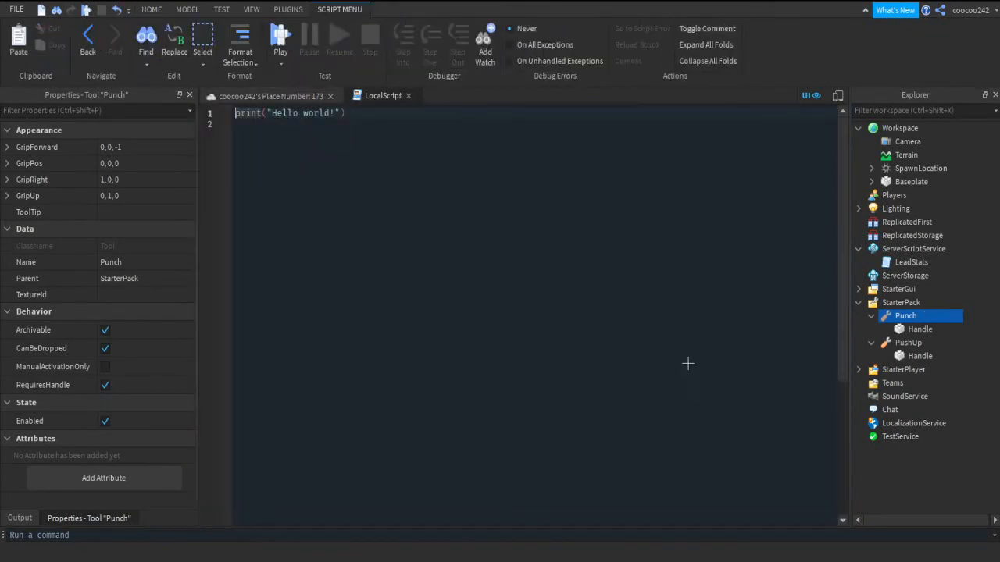
key("ctrl+a")
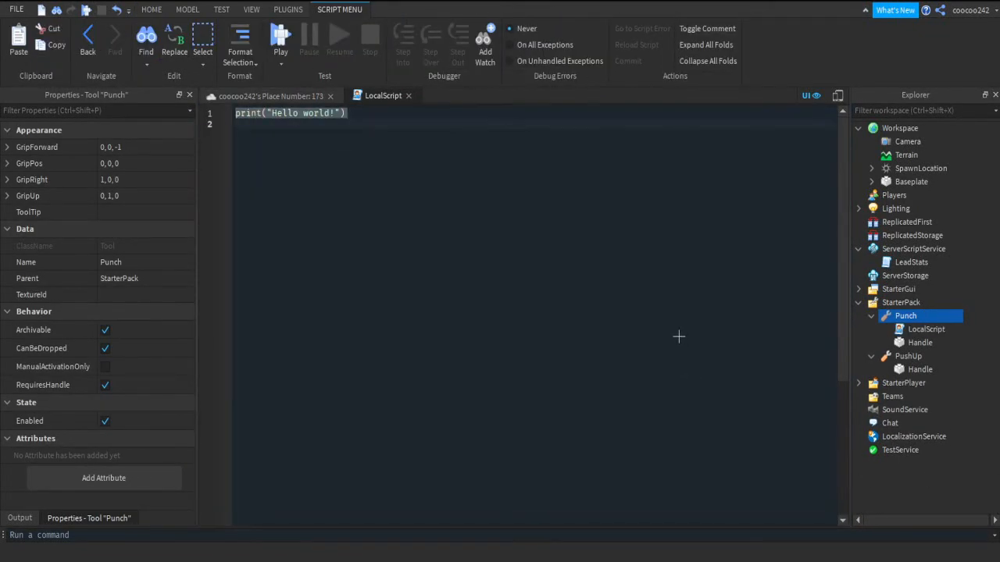
key("BackSpace")
type("local player = game.Players.LocalPlayer")
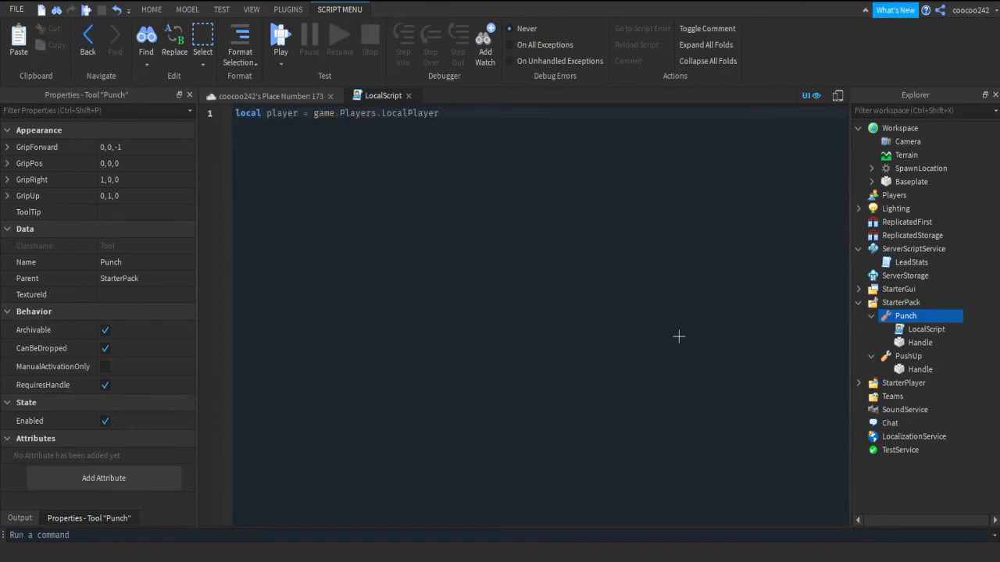
Connect an empty function to the Punch tool's event with script.Parent.Activated:Connect(function().
key("Return")
key("Return")
type("script.Parent.")
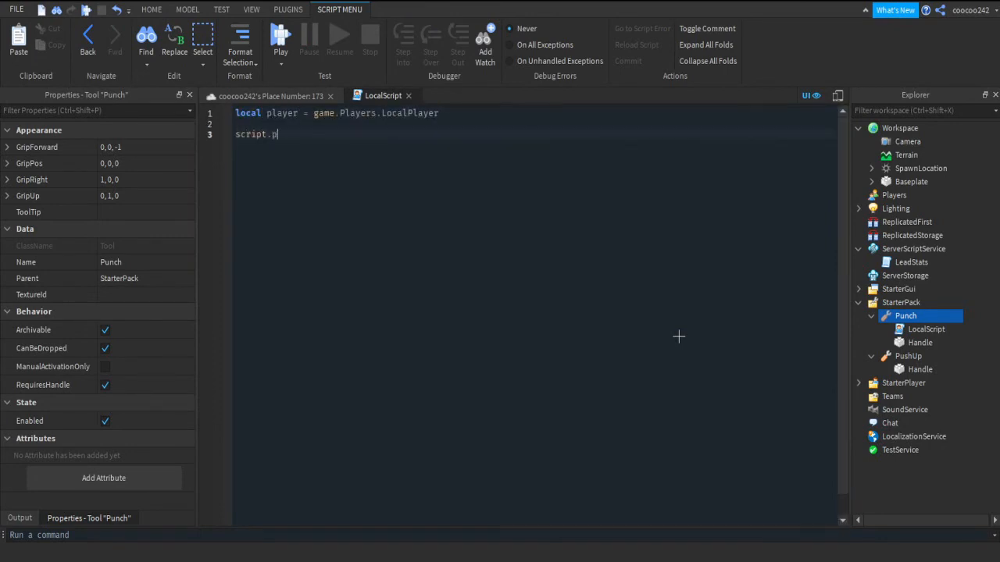
type("activated:Connect(function()")
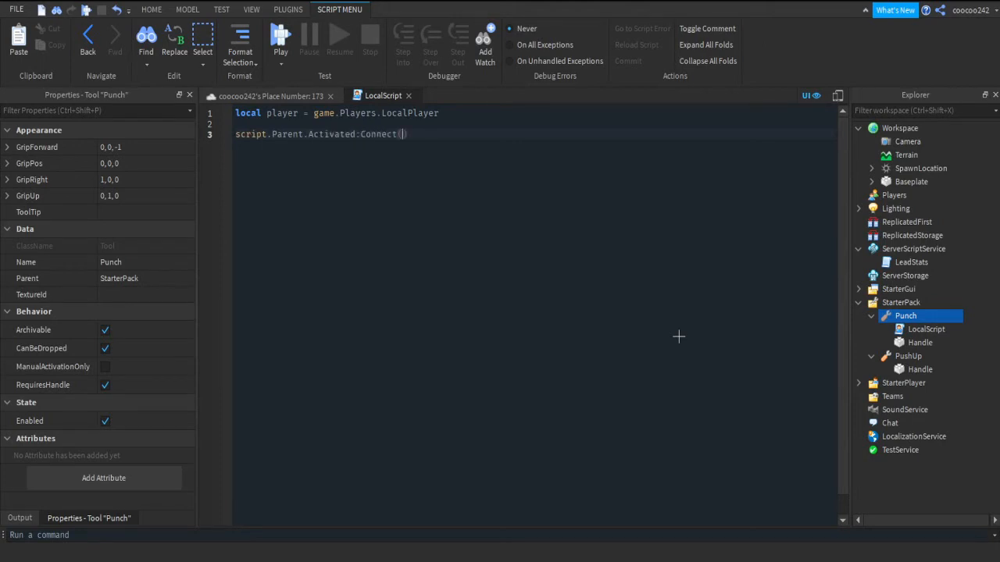
key("Return")
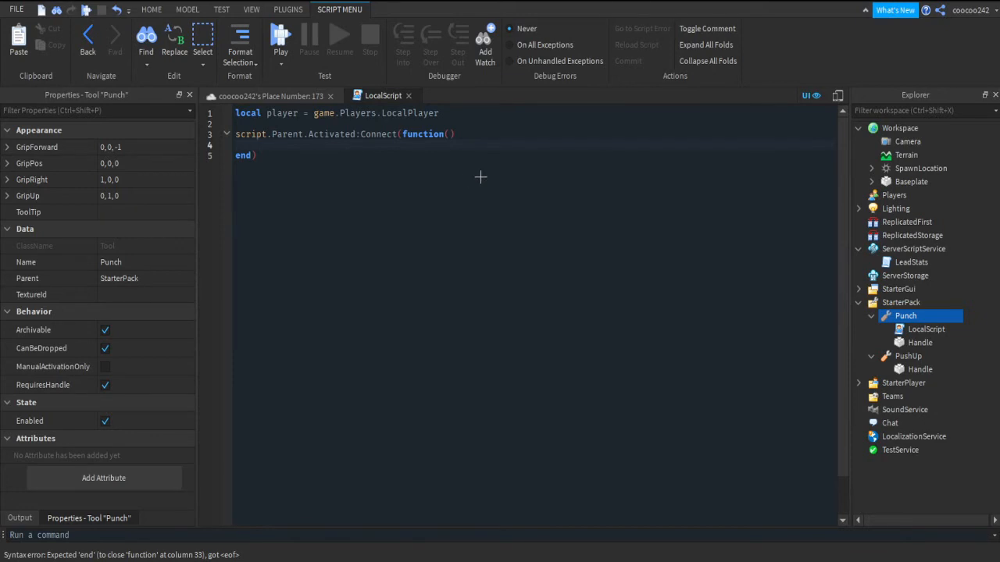
Inside the function, write player.strength.Value = player.strength.Value + 1 * player.strmulti.Value, and close the Punch script.
type("player.leaderst")
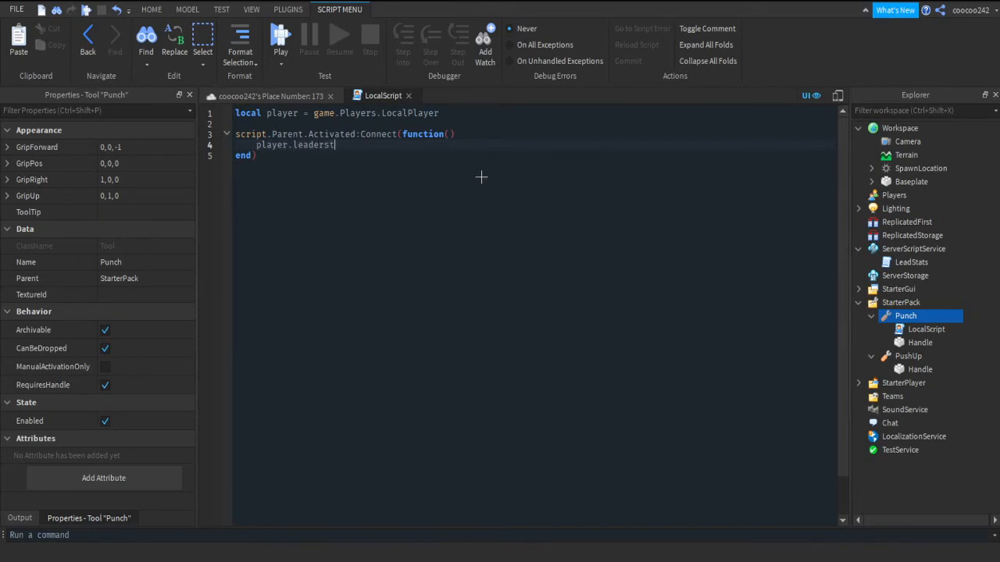
type("strength.Value = player.strength.Value + 3")
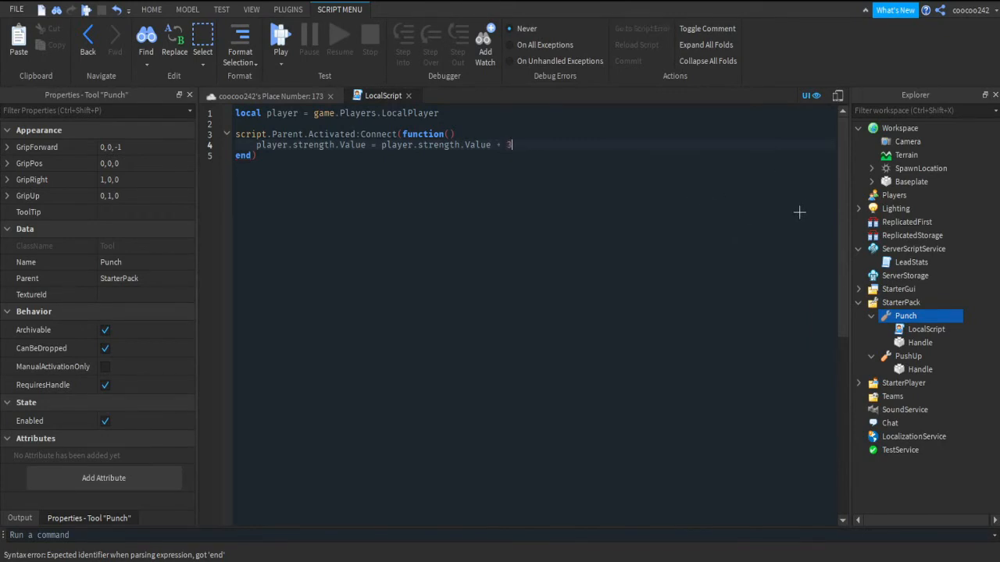
type("1 * player.strmulti.Value")
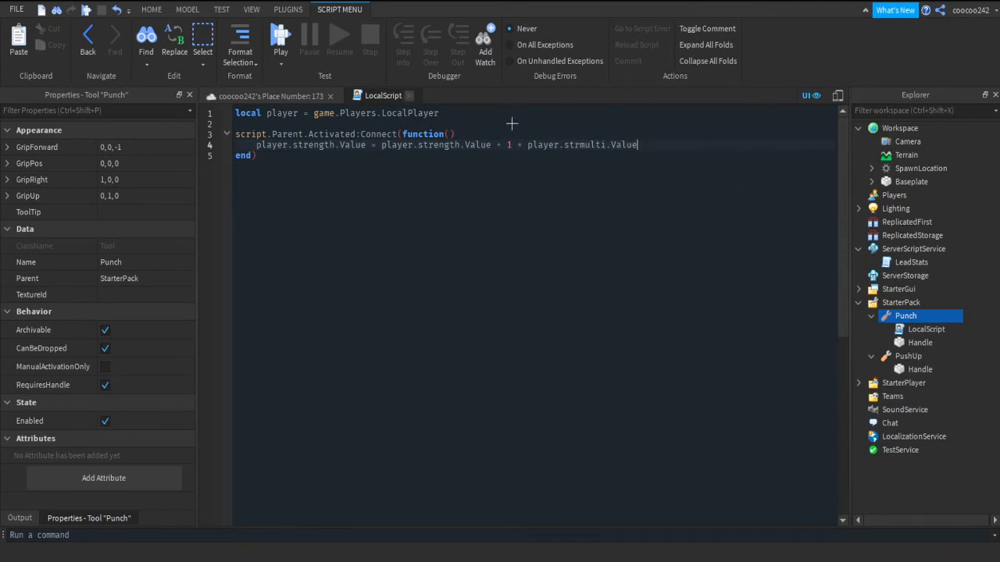
key("ctrl+a")
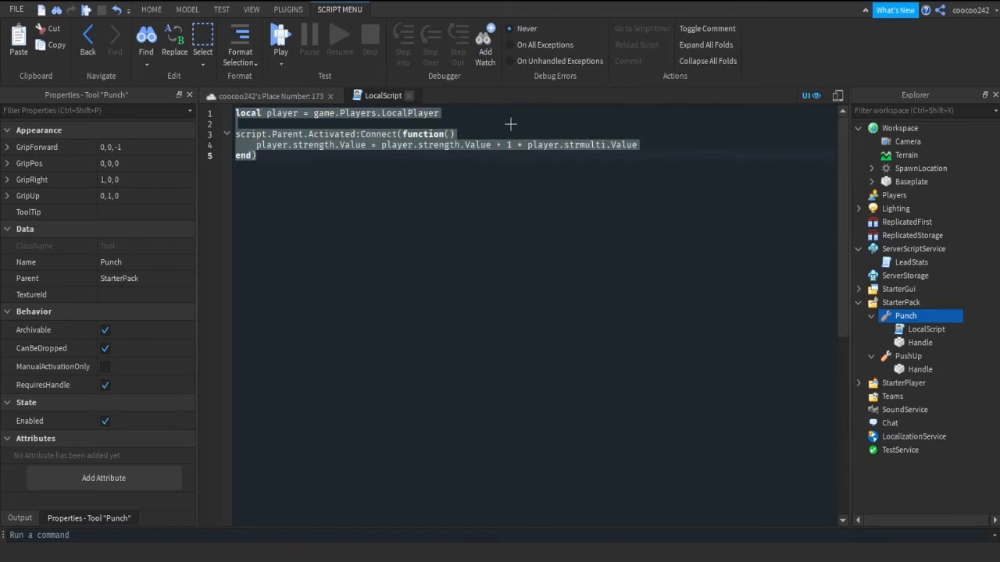
left_click(408, 95)
Add a LocalScript to the PushUp tool and replace its default code with local player = game.Players.LocalPlayer.
left_click(910, 356)
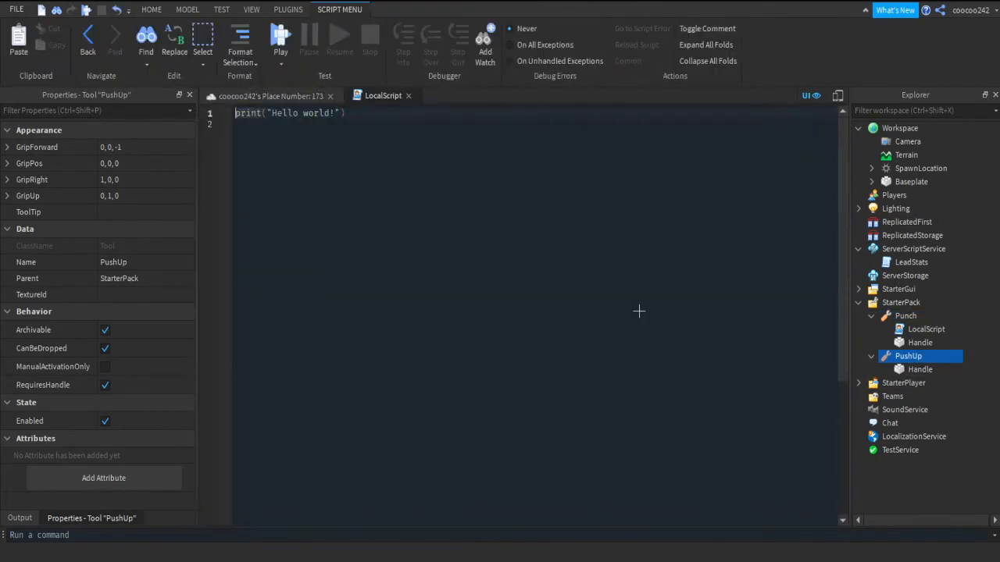
key("ctrl+a")
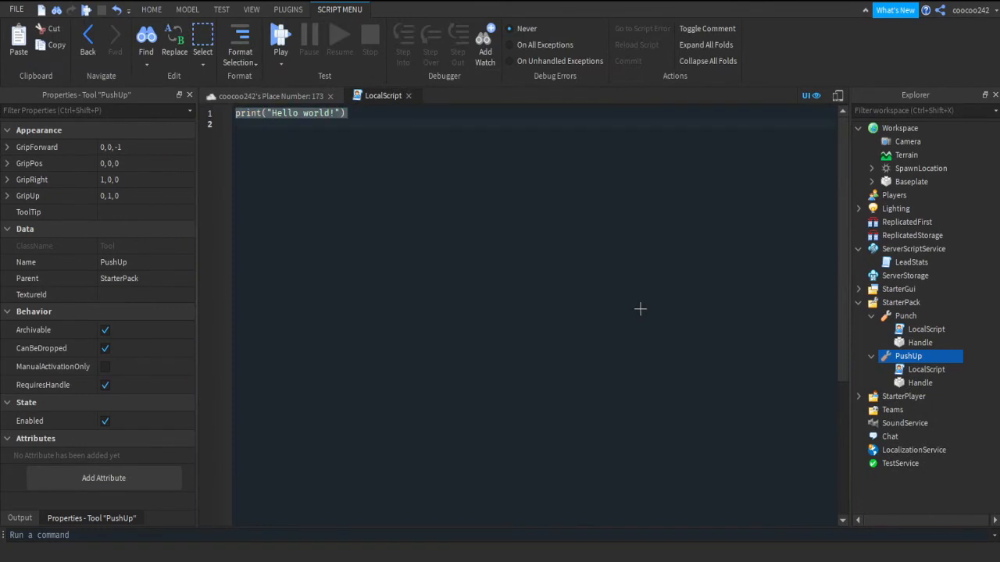
key("BackSpace")
type("local player = game.Players.LocalPlayer")
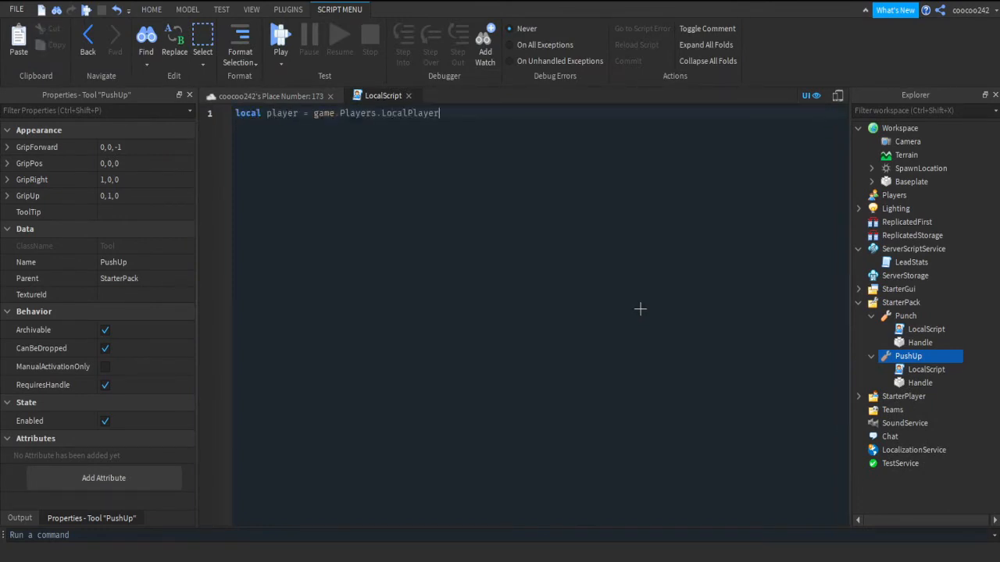
Connect an empty function to the PushUp tool's event with script.Parent.Activated:Connect(function().
key("Return")
key("Return")
type("script.Parent.Activated")
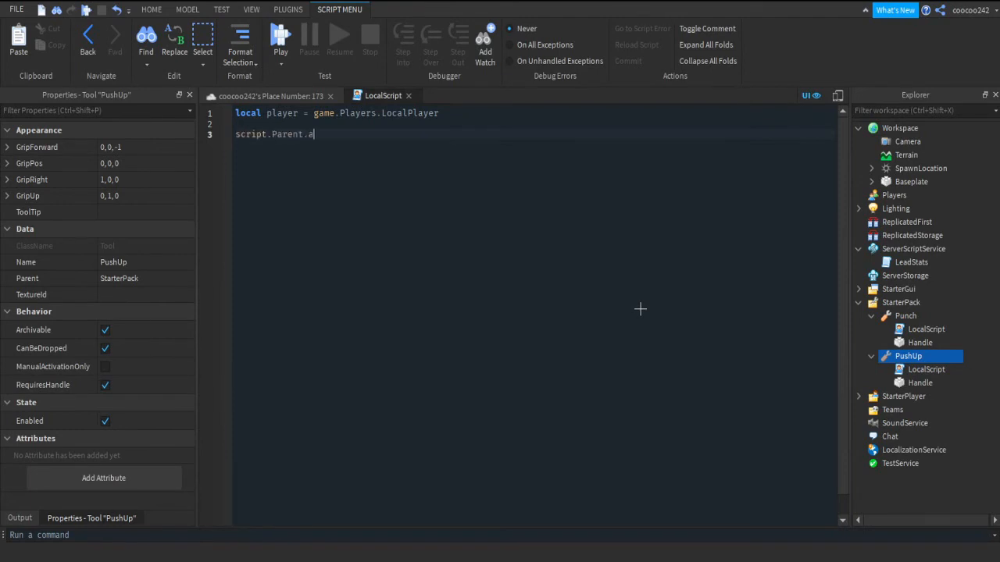
type(":Connect(function(plae")
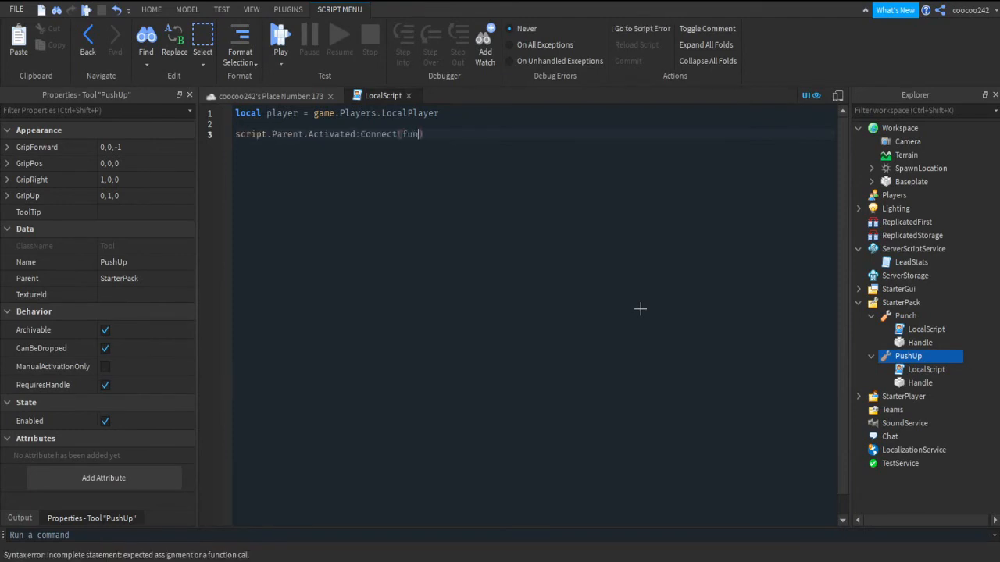
type("r")
key("BackSpace")
key("BackSpace")
key("BackSpace")
key("BackSpace")
key("BackSpace")
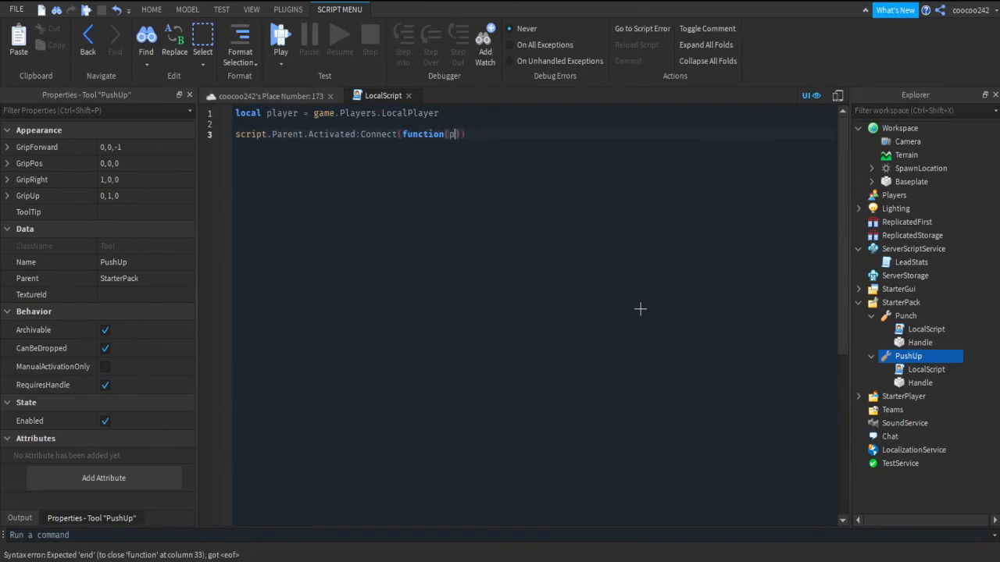
key("Return")
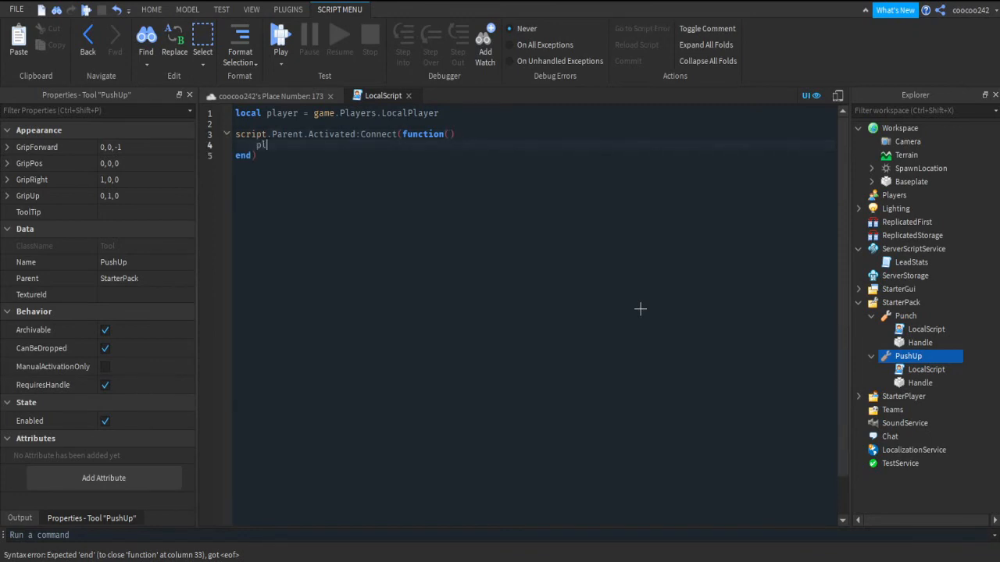
Inside the function, write player.endurance.Value = player.endurance.Value + 1 * player.endmulti.Value, and close the PushUp script.
type("player.s")
key("BackSpace")
type("endurance.Value = player.endurance.Value + 1")
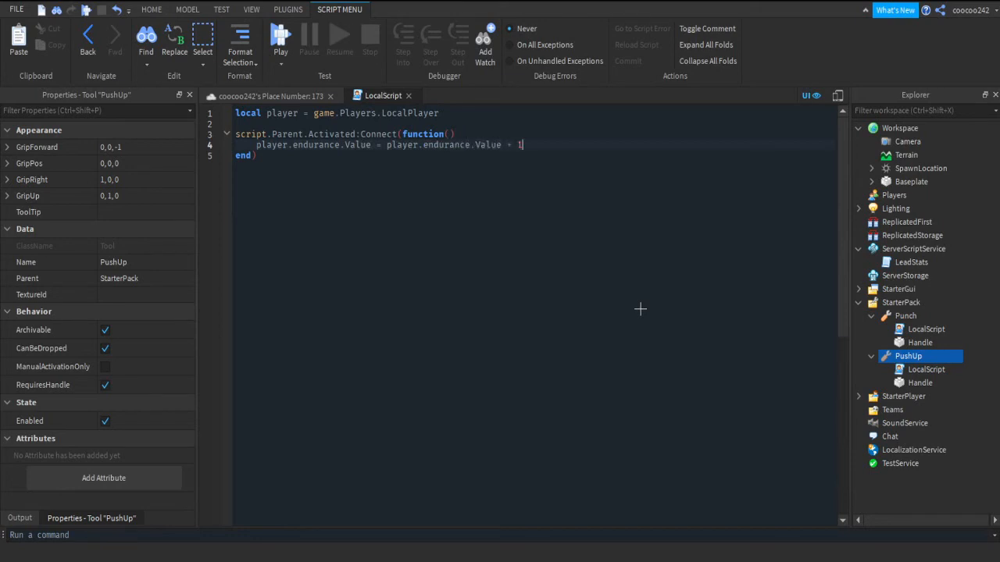
type(" * endmulti")
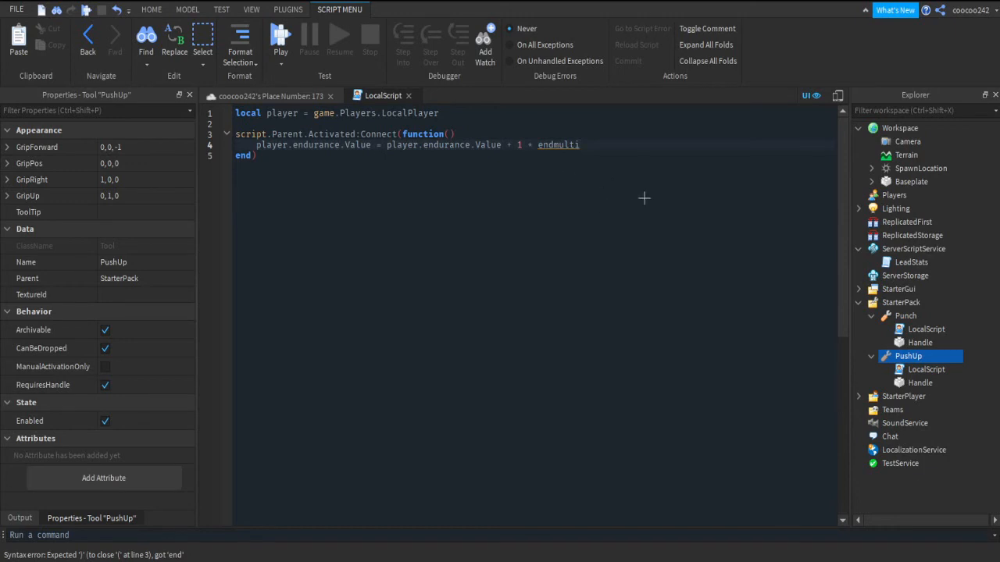
key("BackSpace")
key("BackSpace")
key("BackSpace")
type("player.endmulti.value")
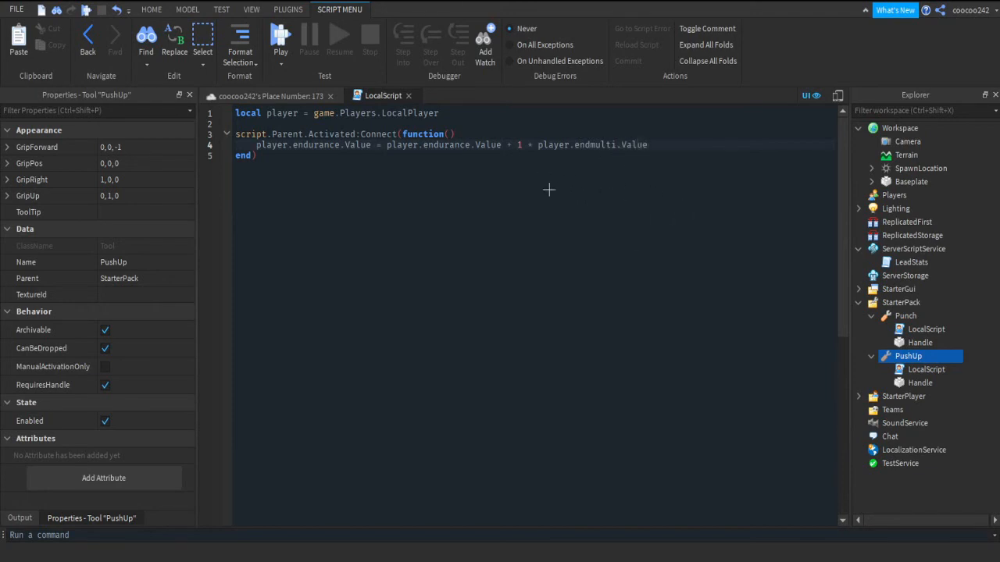
left_click(408, 95)
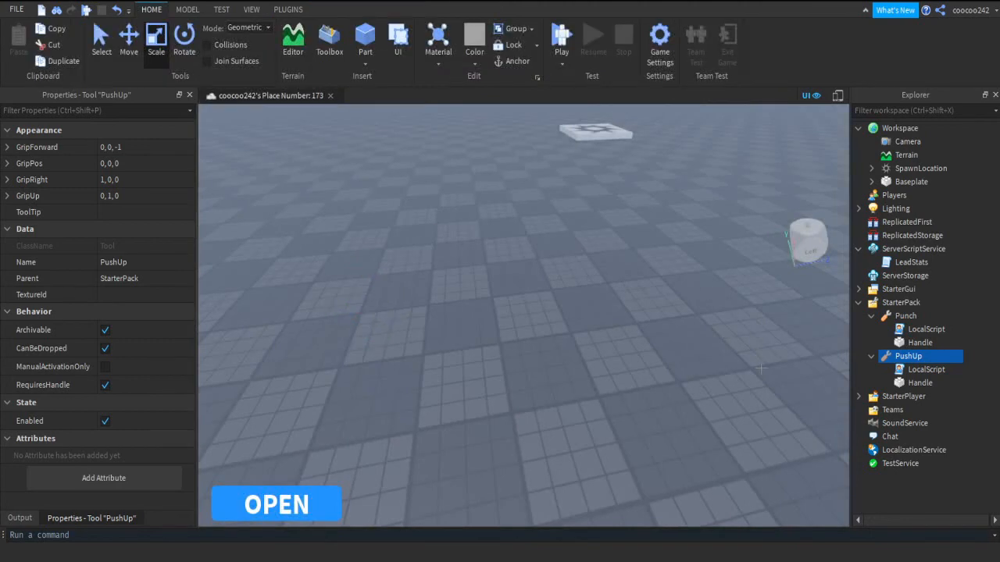
Start a playtest, open the statistics GUI, and use the Punch tool repeatedly to test the strength gain.
left_click(761, 368)
key("F5")
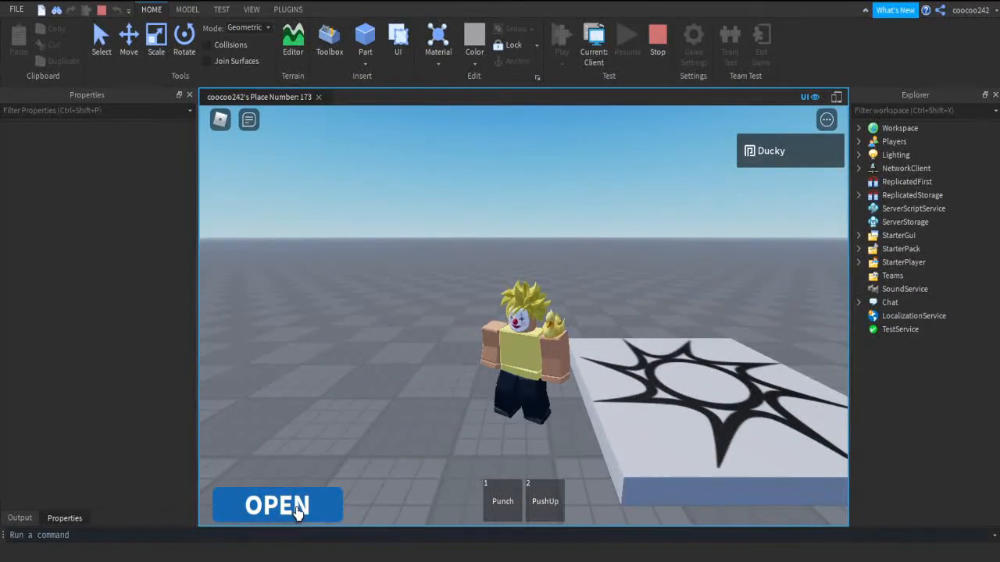
left_click(302, 507)
key("1")
left_click(707, 414)
left_click(706, 406)
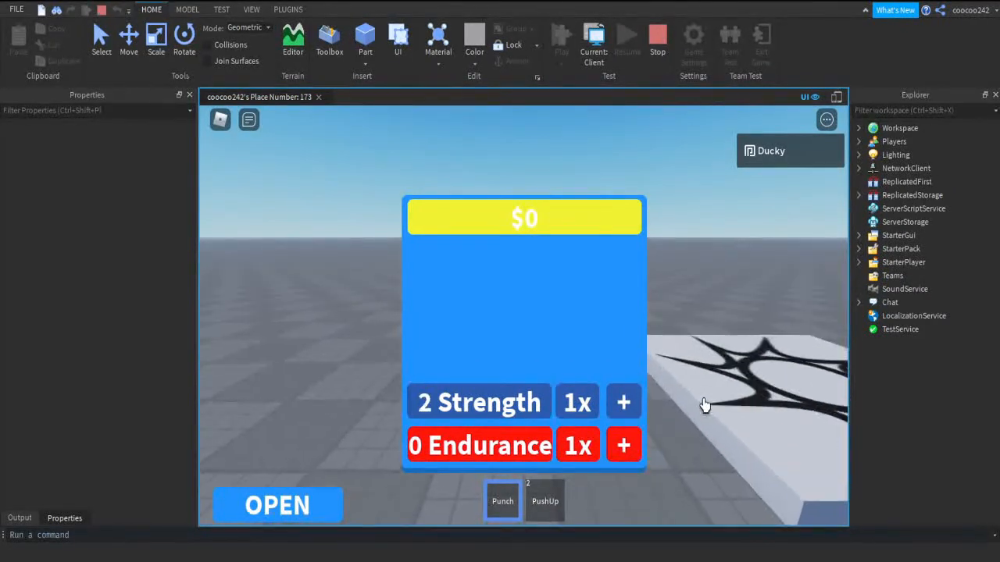
left_click(706, 394)
left_click(705, 388)
left_click(703, 387)
left_click(705, 386)
left_click(705, 386)
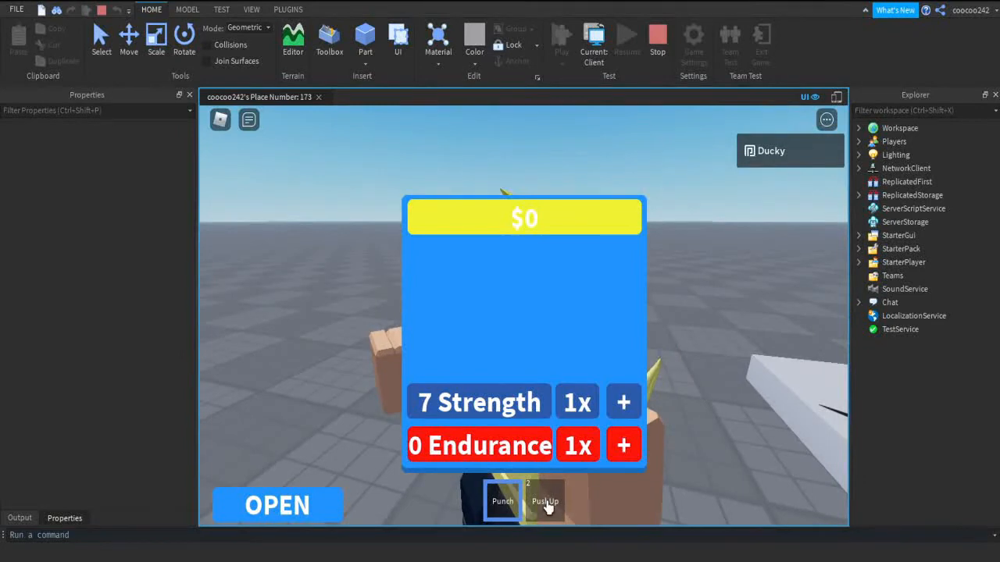
Equip the PushUp tool, use it repeatedly to test the endurance gain, and put it away.
key("2")
left_click(704, 400)
left_click(701, 395)
left_click(698, 407)
left_click(697, 409)
left_click(696, 410)
left_click(696, 412)
left_click(697, 419)
left_click(697, 422)
key("2")
scroll(661, 445, "down", 5)
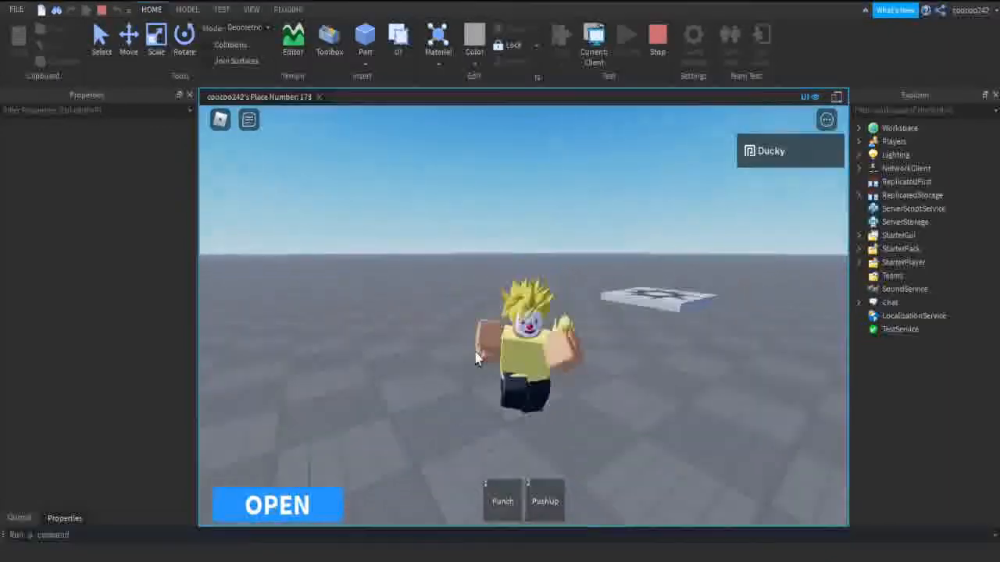
key("s")
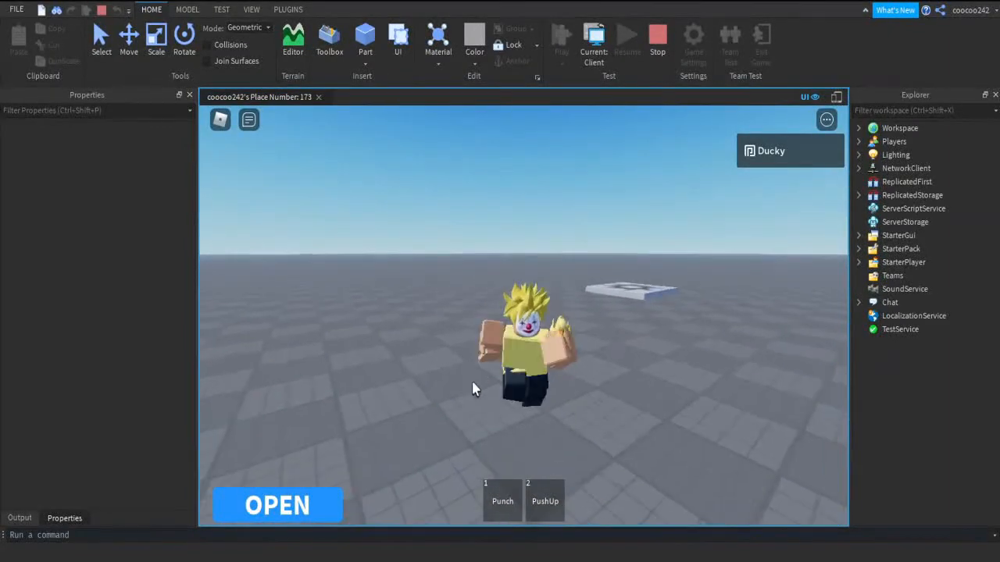
Reopen the statistics GUI in the playtest and use the Punch tool a few more times.
left_click(279, 506)
key("1")
left_click(701, 385)
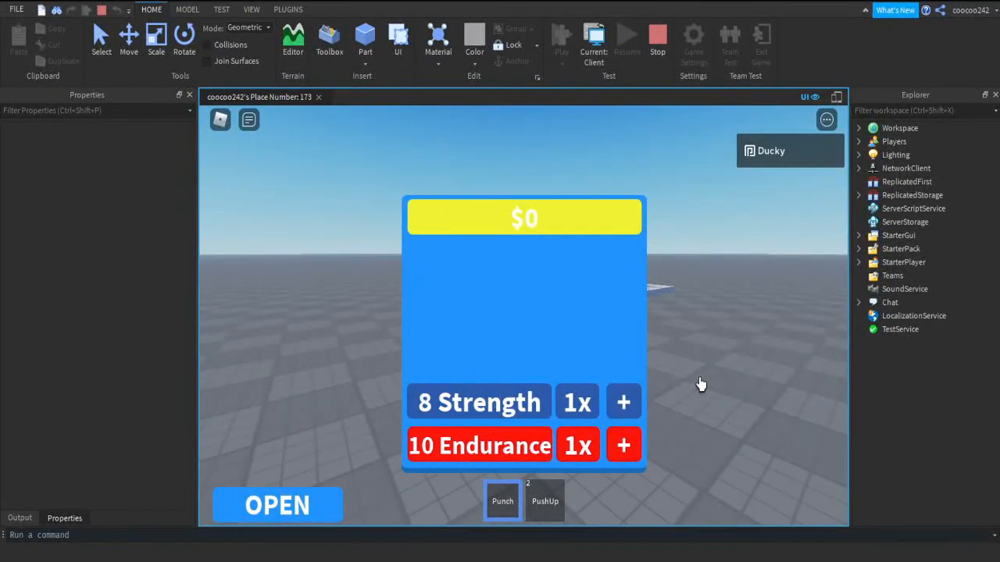
left_click(701, 385)
left_click(701, 384)
Switch to the PushUp tool and keep using it to raise endurance with the statistics GUI open.
key("2")
left_click(701, 384)
left_click(700, 384)
left_click(699, 384)
left_click(679, 394)
left_click(670, 401)
left_click(669, 401)
left_click(669, 410)
left_click(667, 428)
left_click(639, 487)
left_click(640, 487)
left_click(641, 488)
left_click(660, 486)
left_click(668, 483)
Switch back to the Punch tool, use it repeatedly to raise strength, and unequip it.
key("1")
left_click(674, 472)
left_click(673, 471)
left_click(671, 473)
left_click(673, 475)
left_click(673, 475)
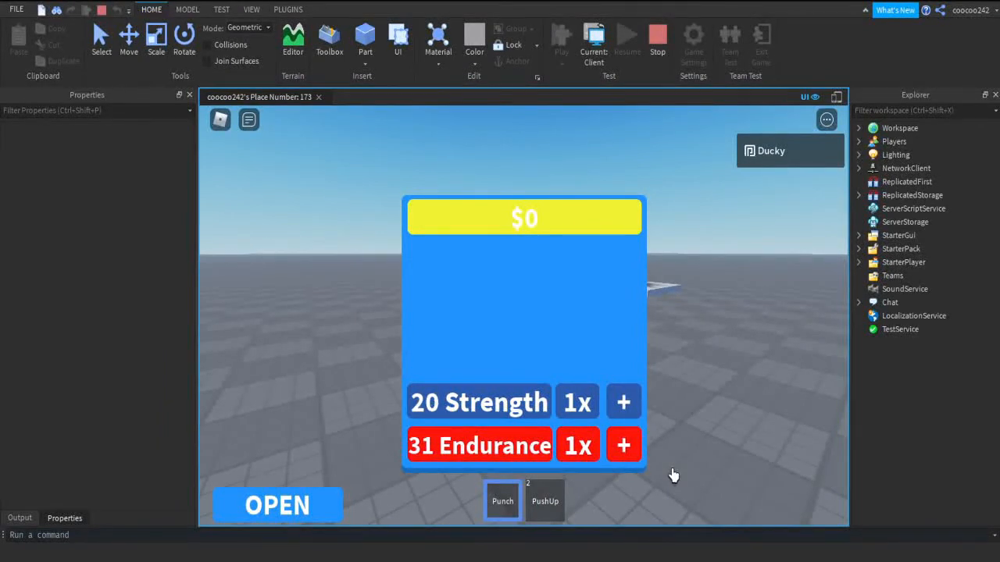
left_click(671, 474)
left_click(667, 474)
left_click(664, 474)
key("1")
Close, reopen and close the statistics GUI to check its toggle and the updated stats.
left_click(302, 506)
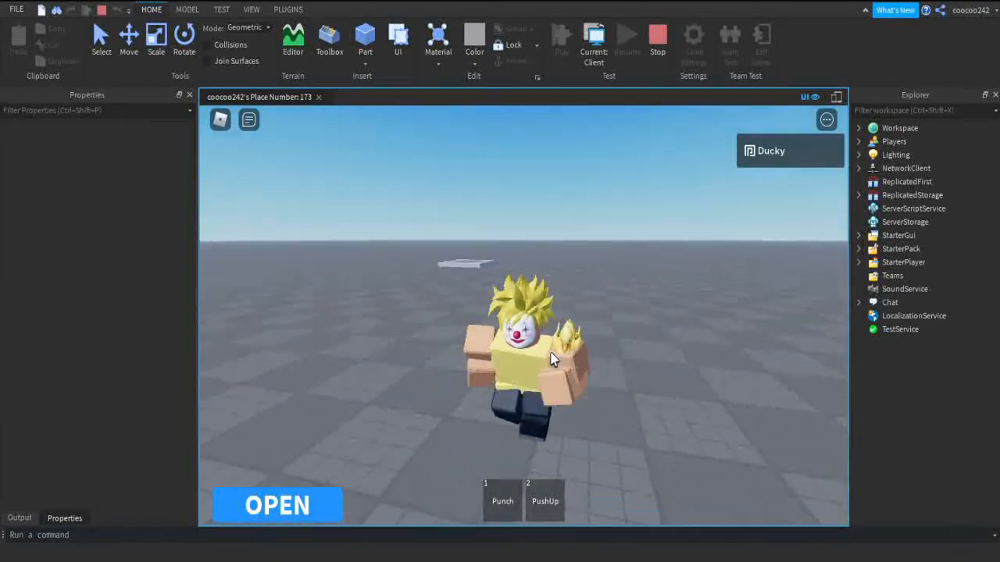
left_click(315, 509)
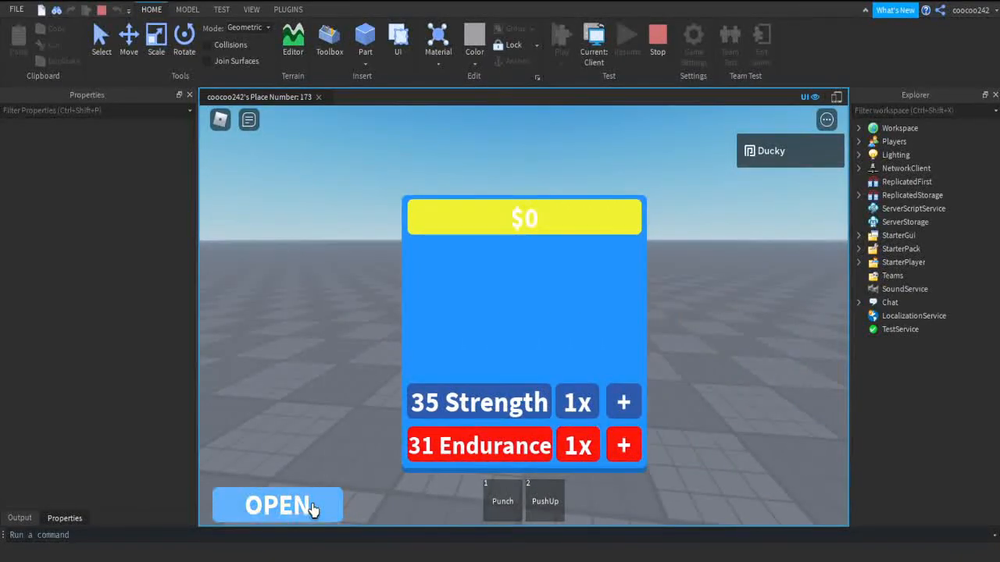
left_click(313, 508)
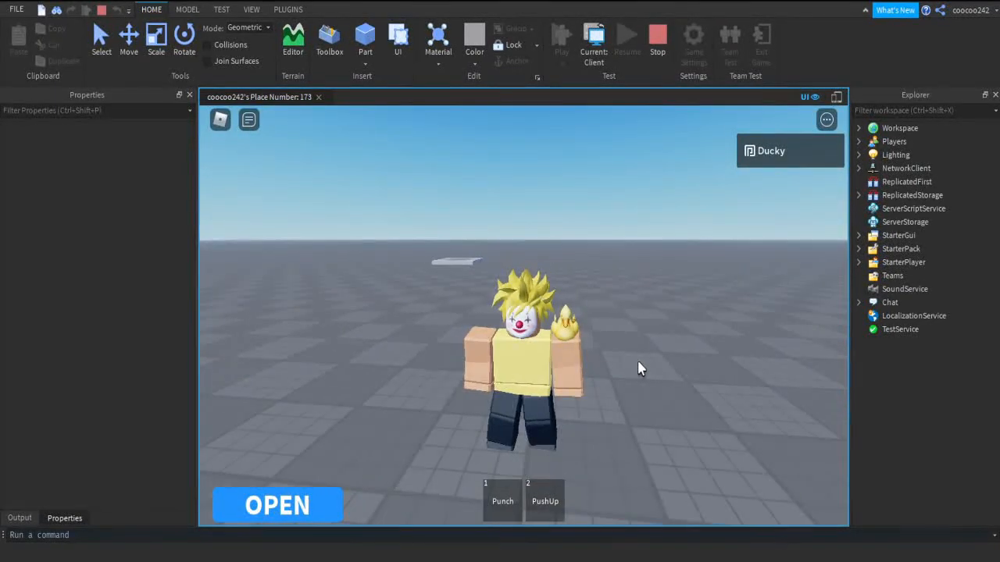